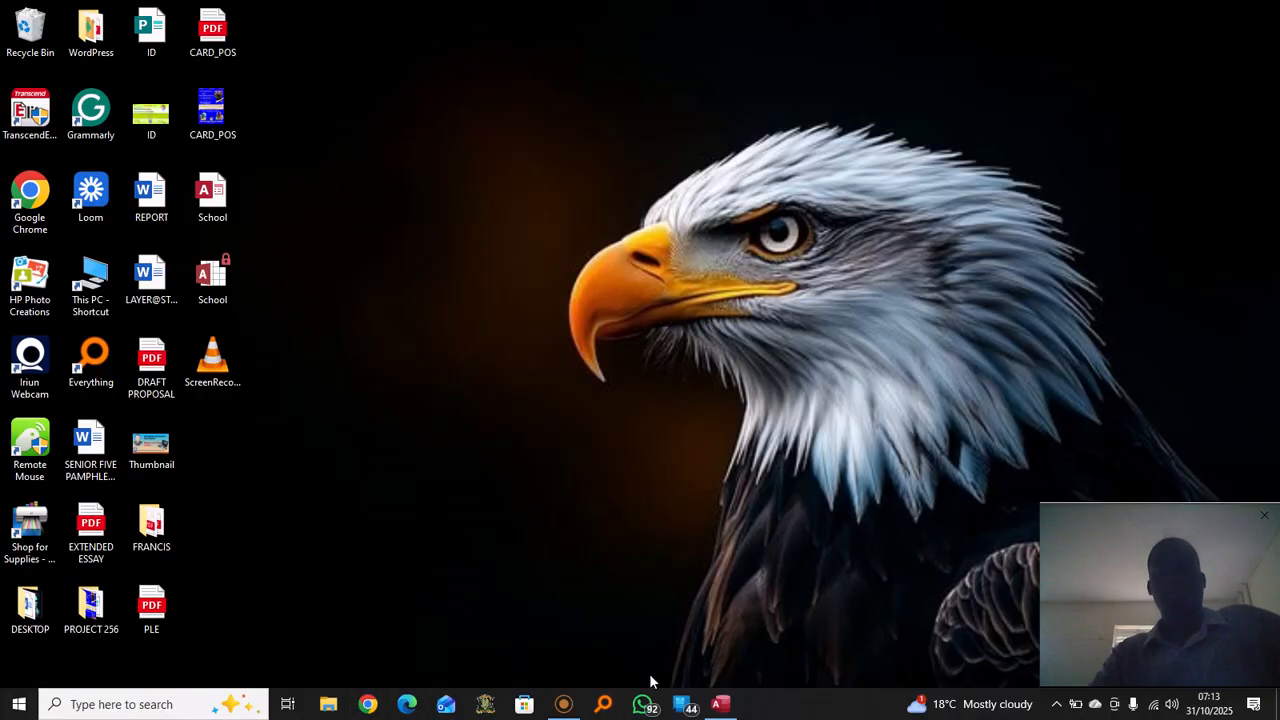
Restore the Table1 design window and select the empty row below Date_of_Birth
click(731, 708)
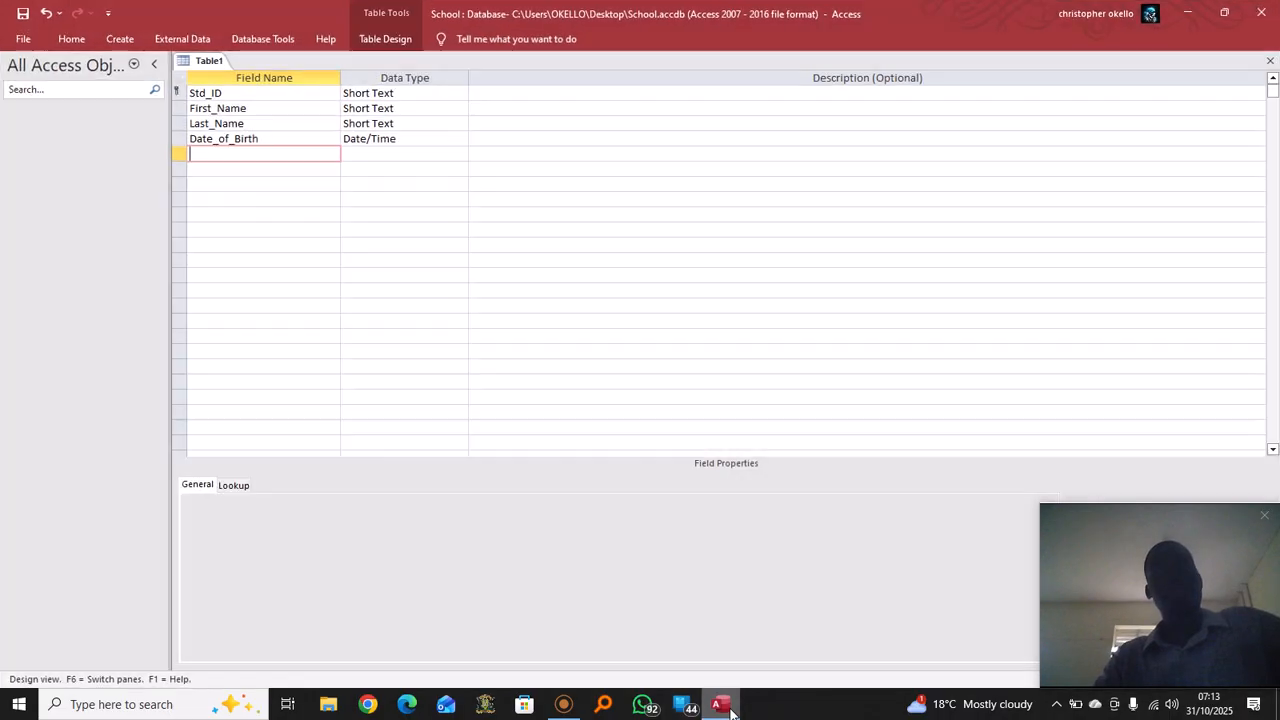
click(436, 180)
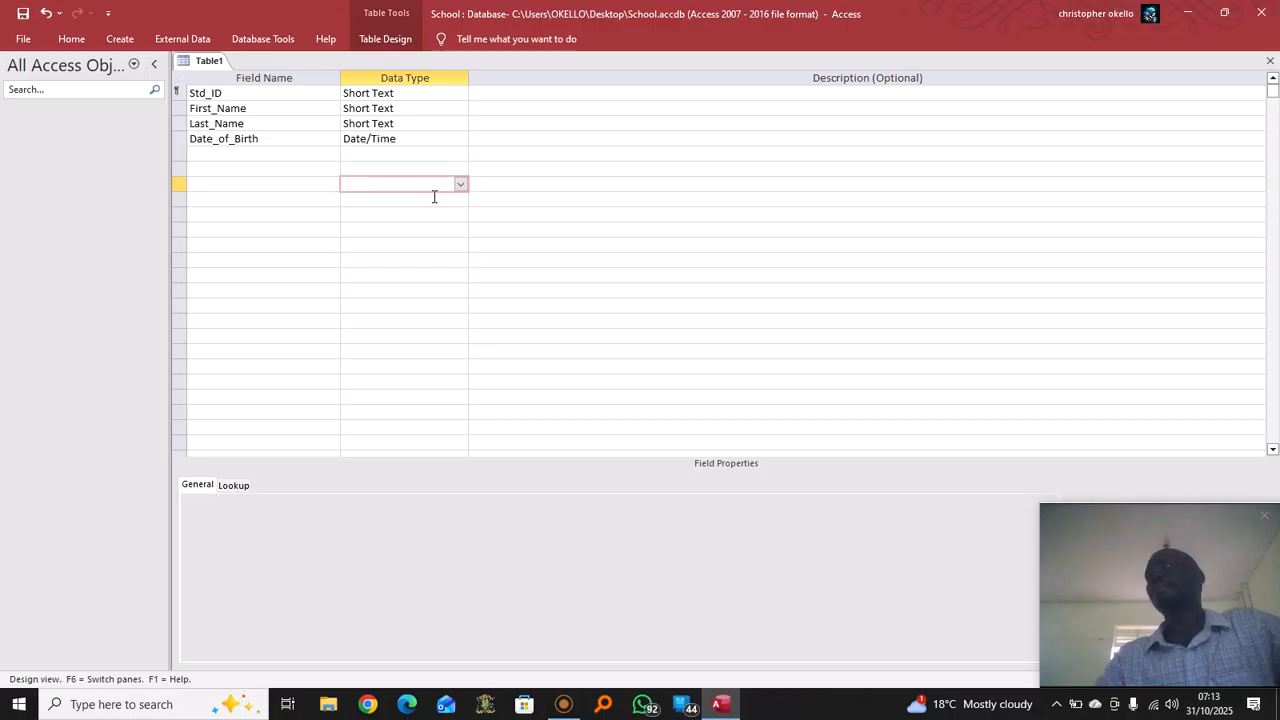
click(233, 153)
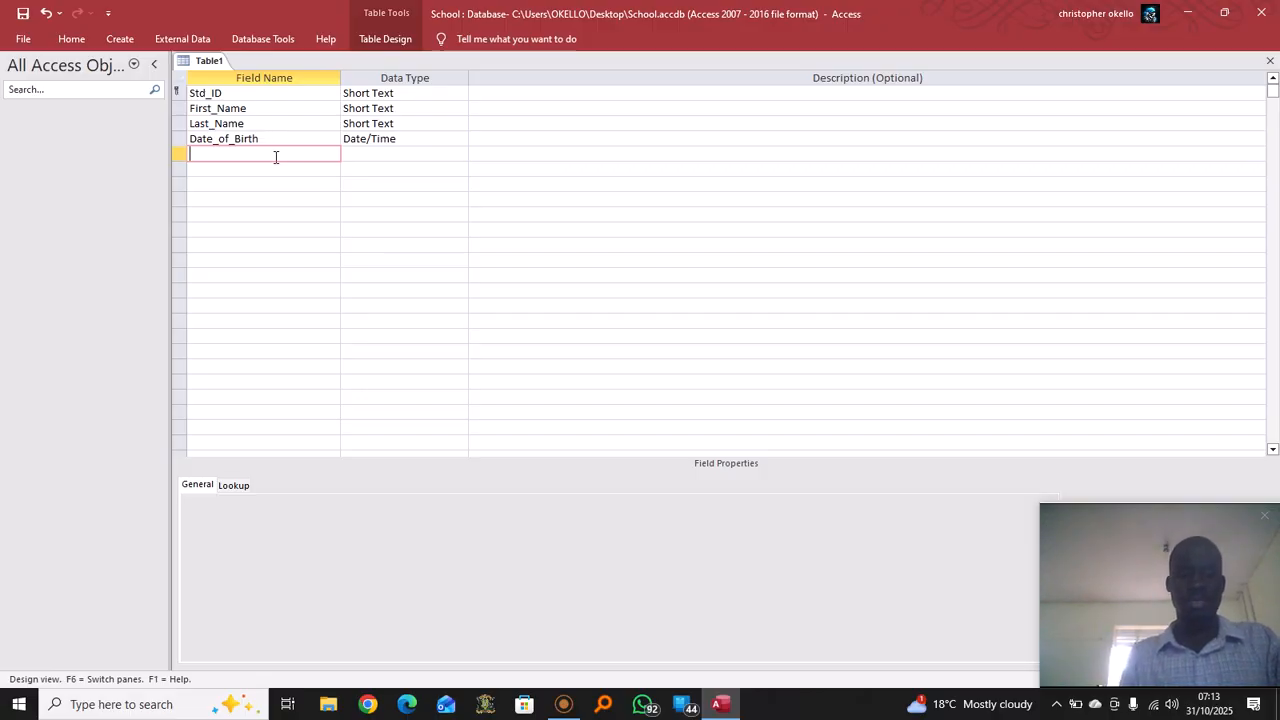
Add a Sex field and start the Lookup Wizard with manually typed values
text(Sex)
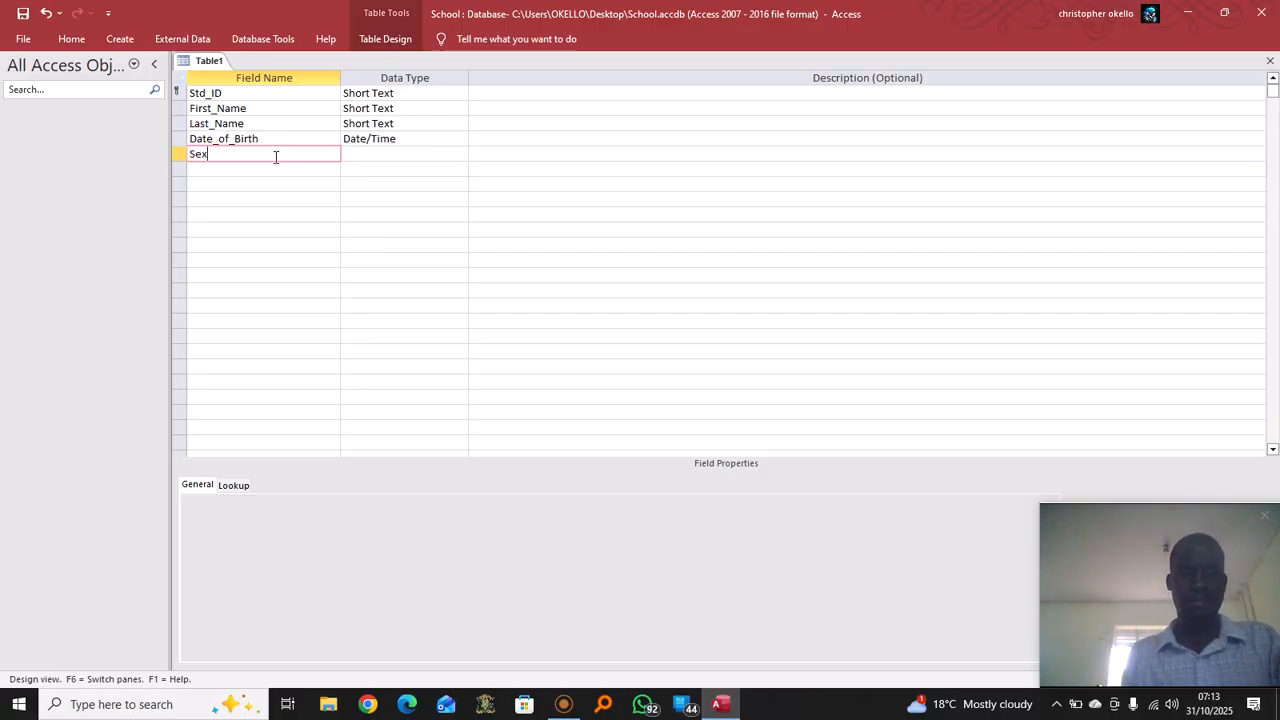
click(402, 159)
click(460, 155)
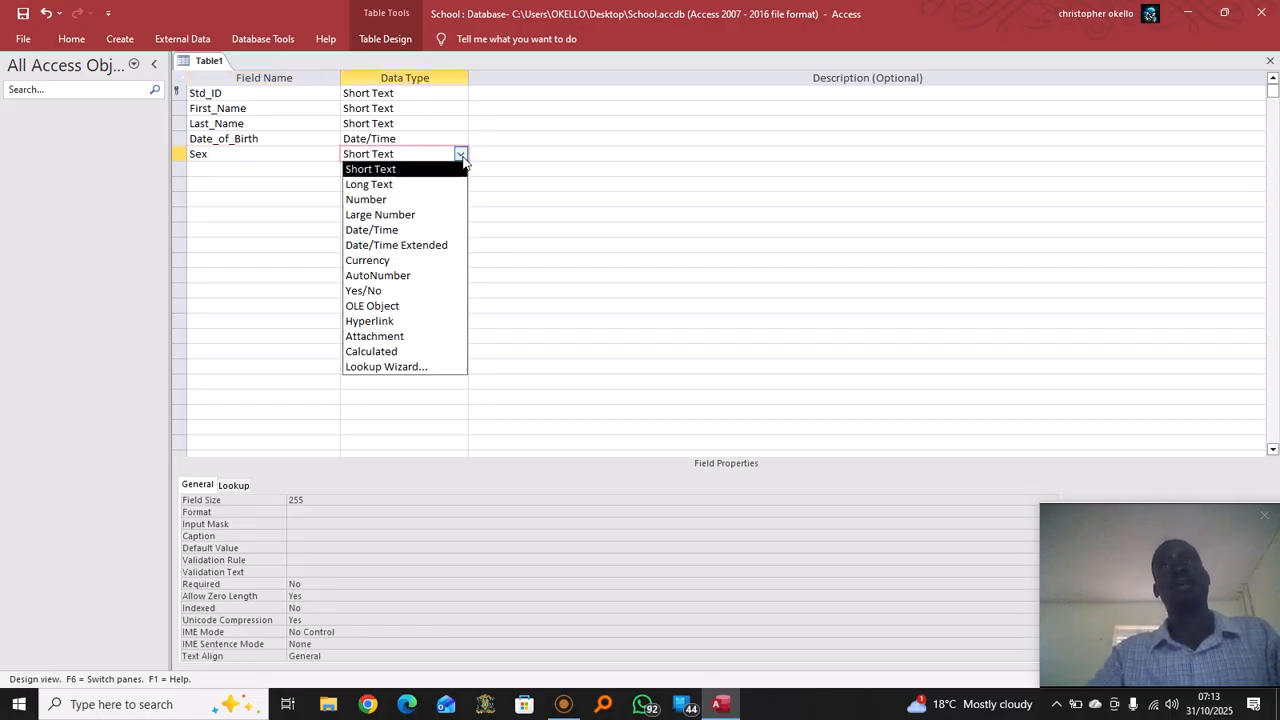
click(436, 367)
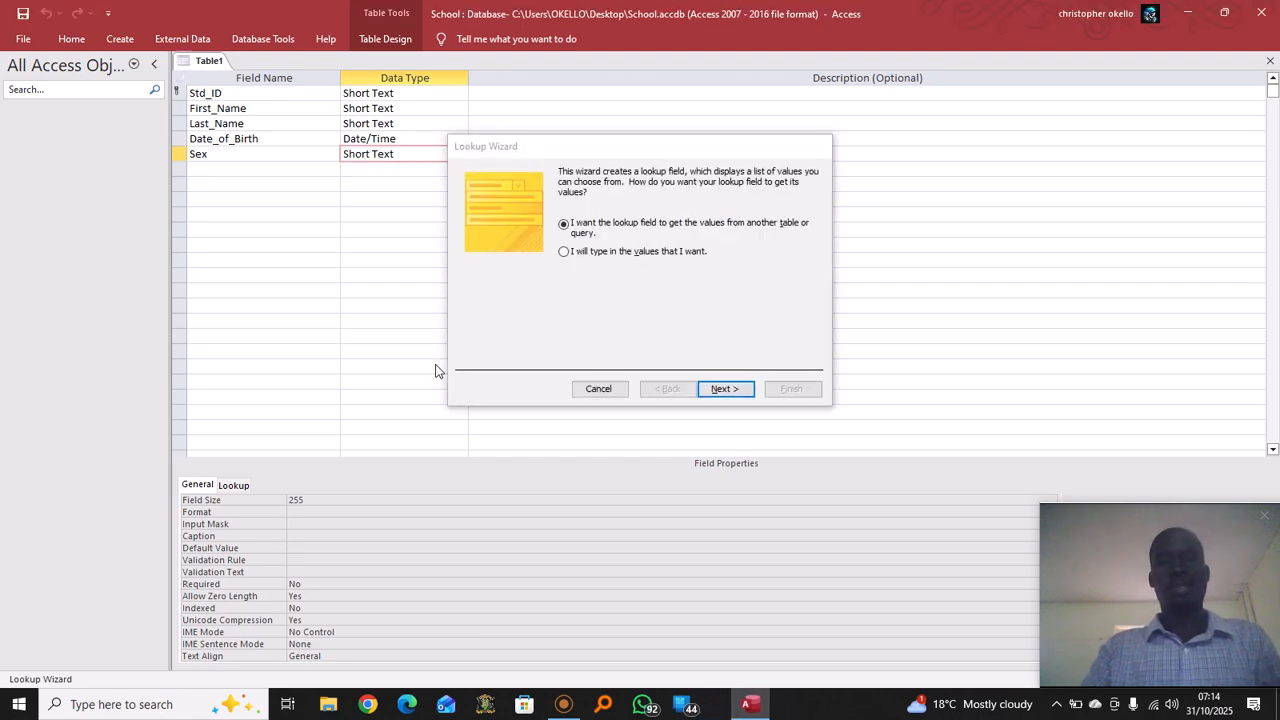
click(565, 252)
click(724, 390)
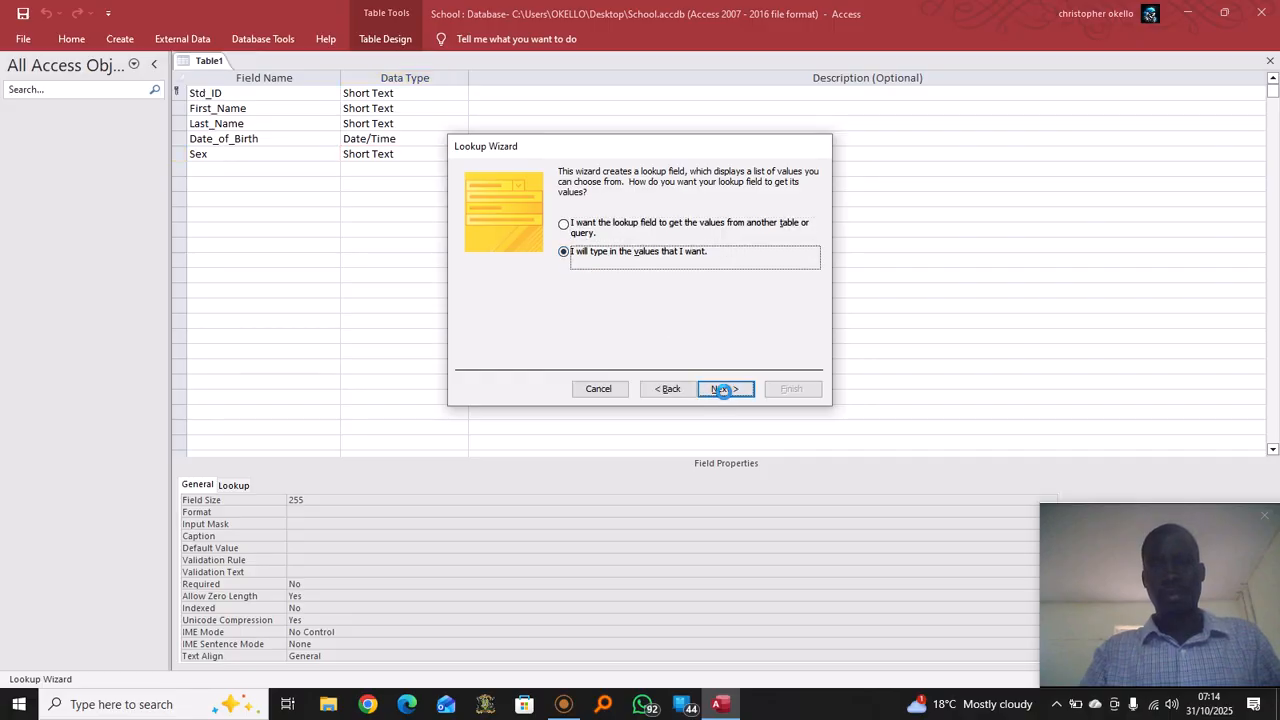
Enter Male and Female as lookup values, limit Sex to the list, and finish
click(495, 267)
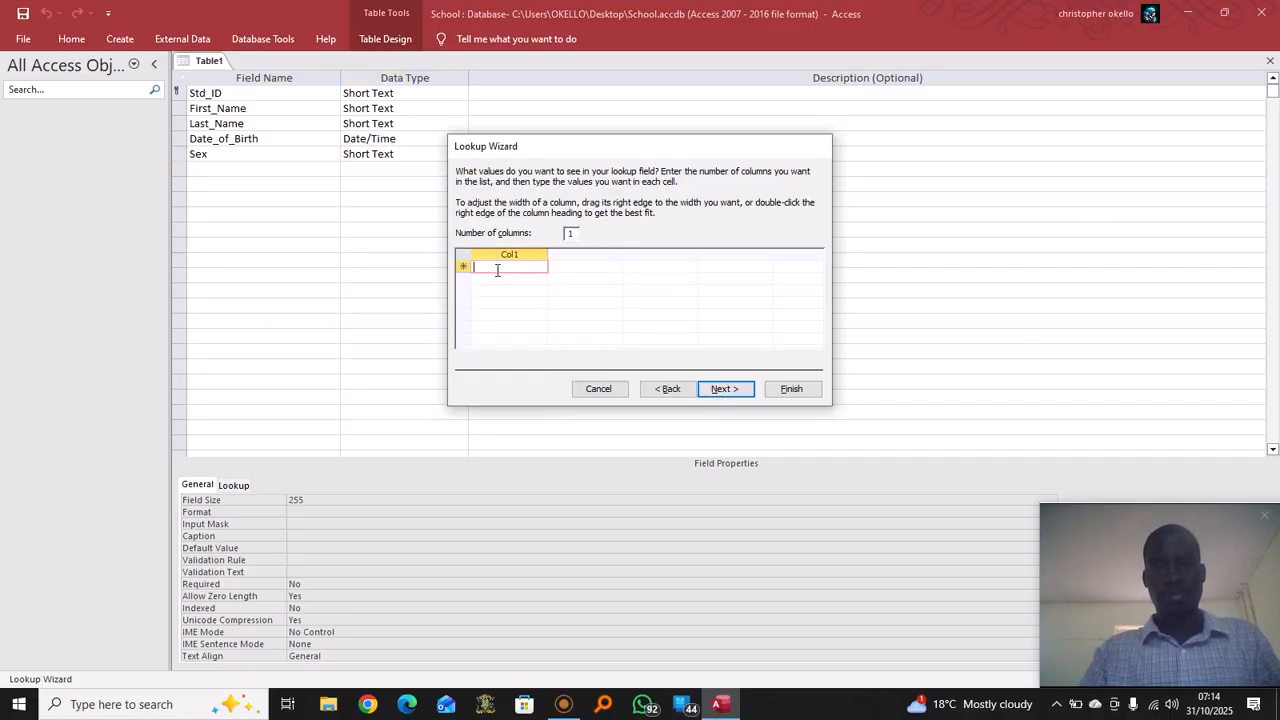
text(Mal)
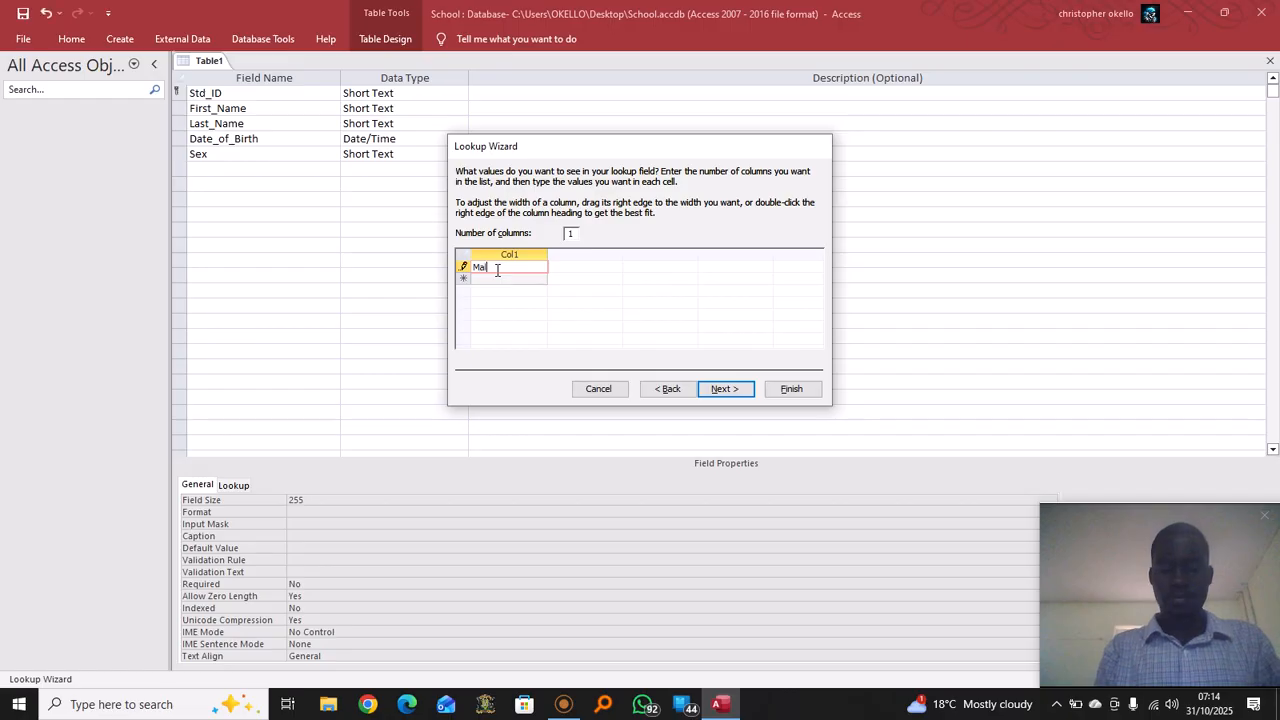
text(e)
click(490, 280)
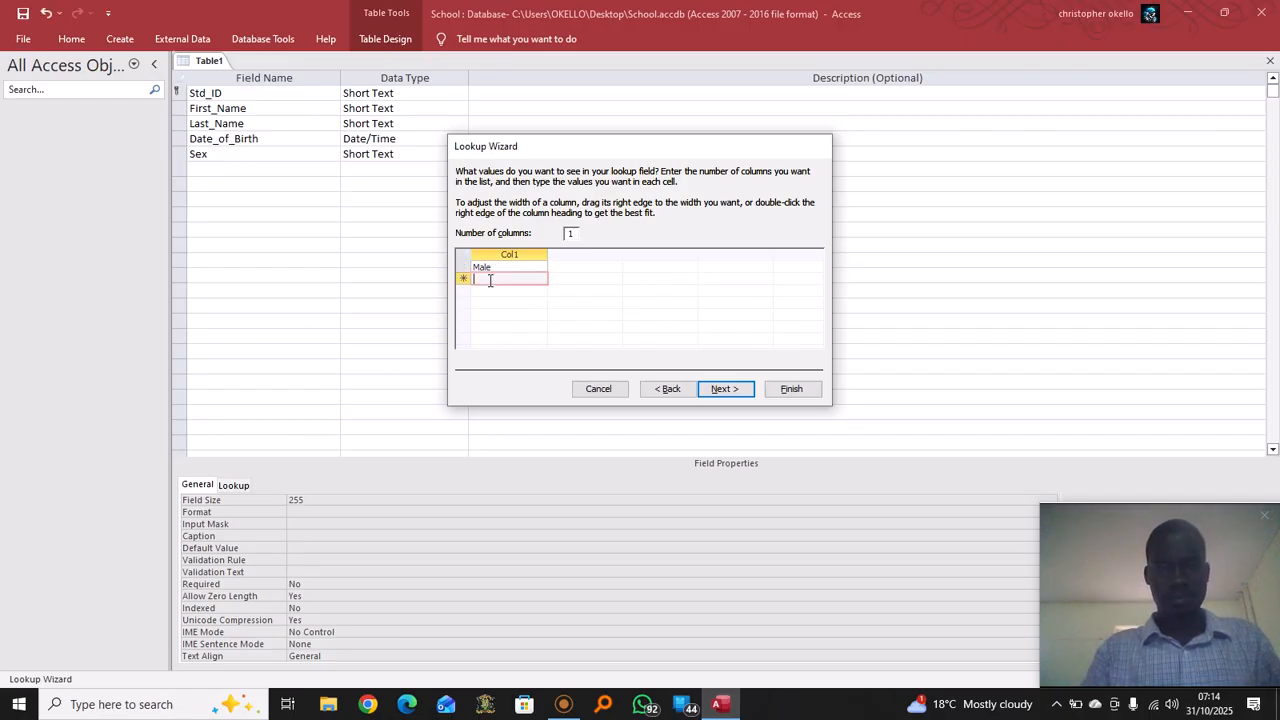
text(Fem)
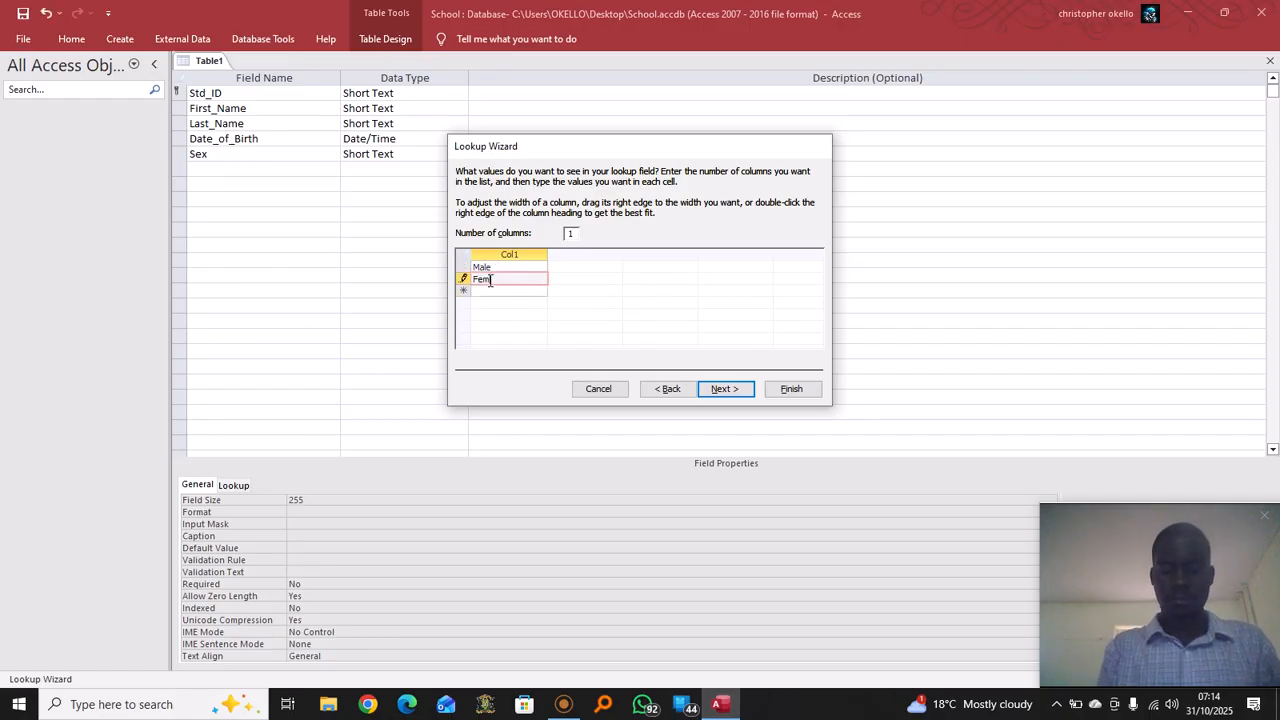
text(ale)
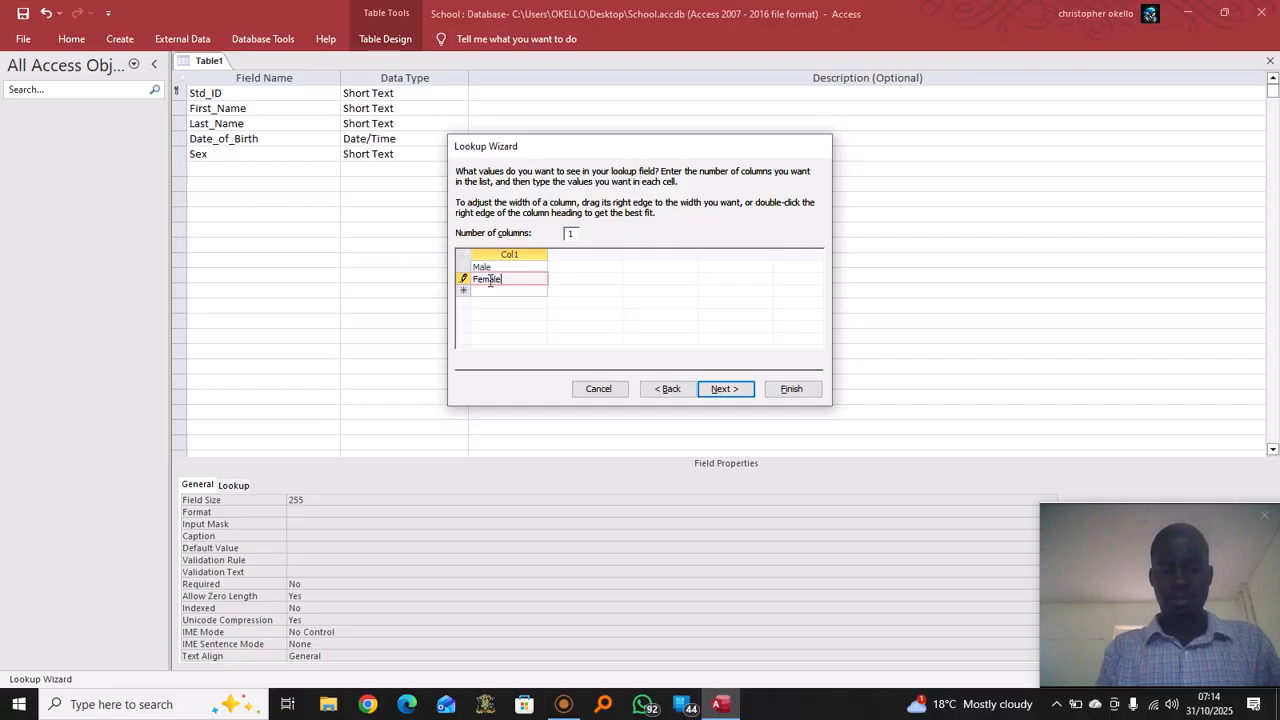
click(731, 389)
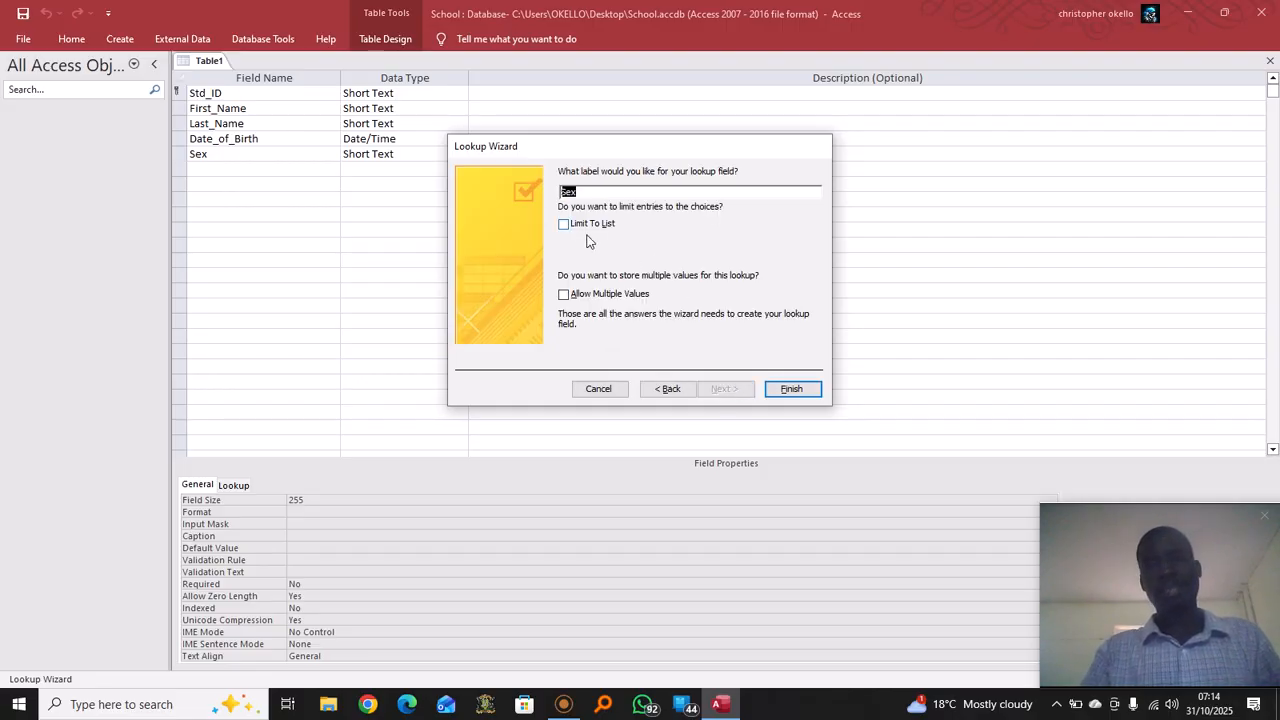
click(589, 228)
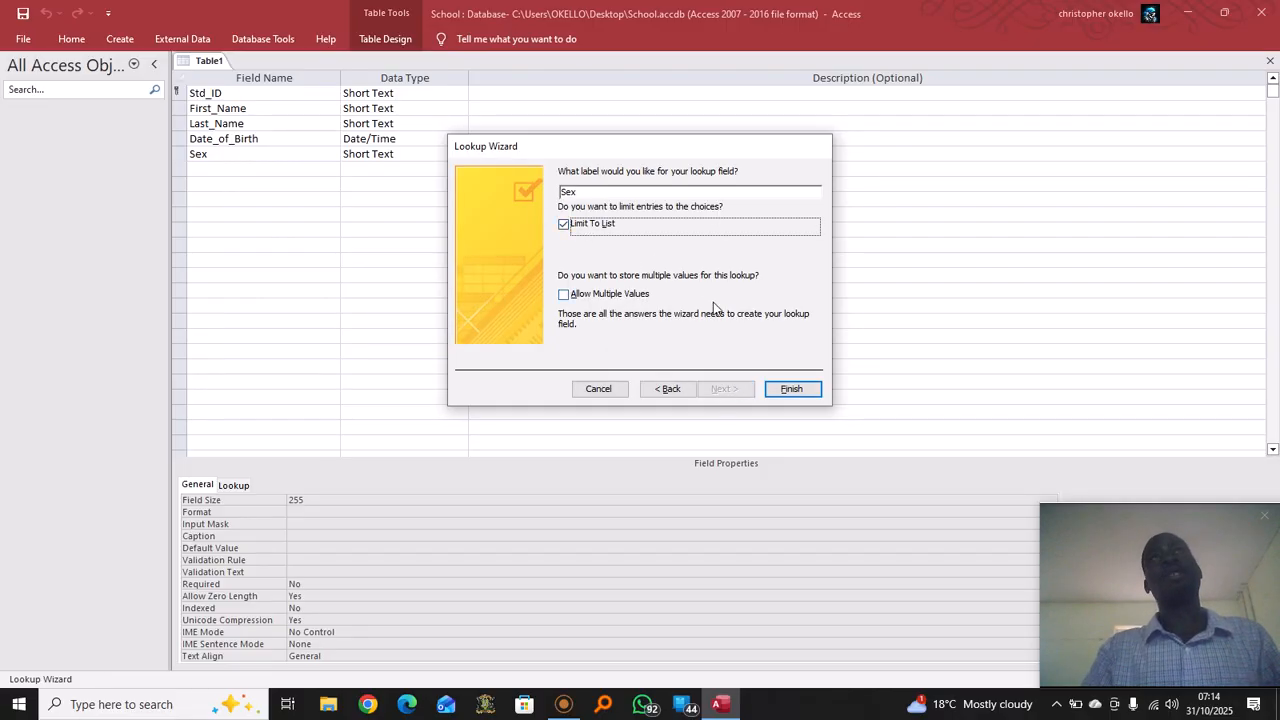
click(791, 388)
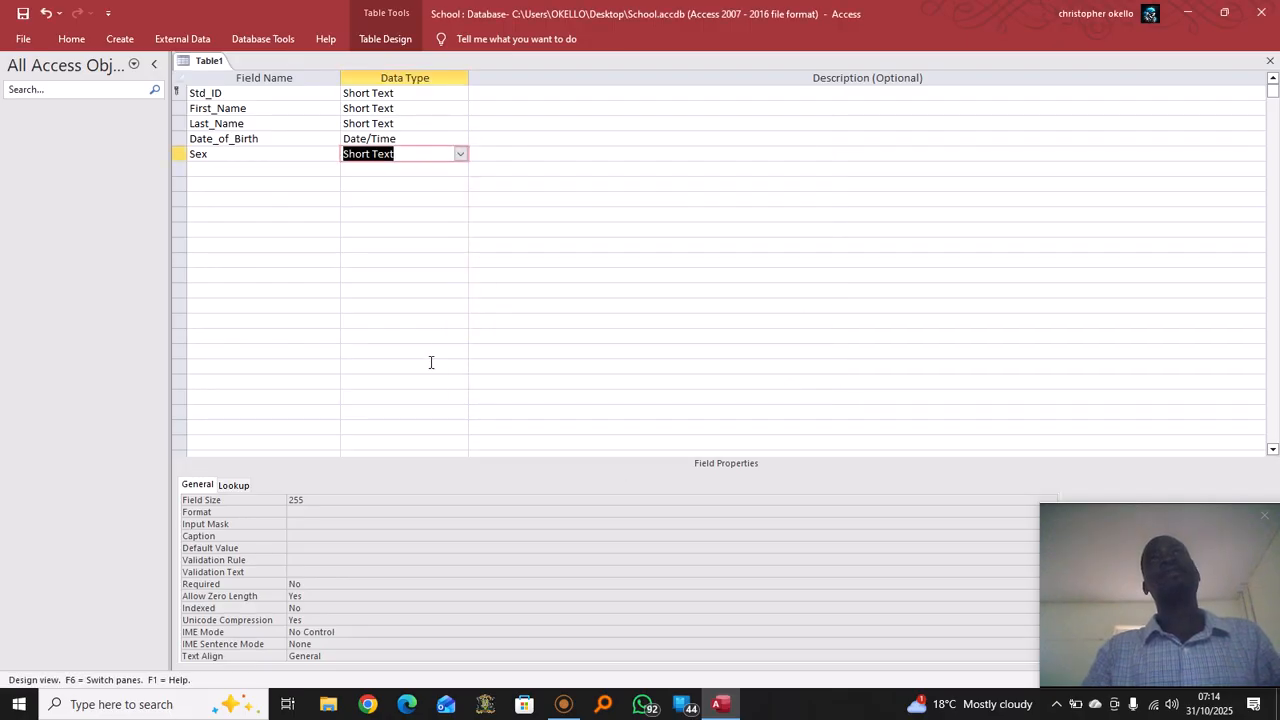
Add an Amount field with the Currency data type below Sex
click(258, 170)
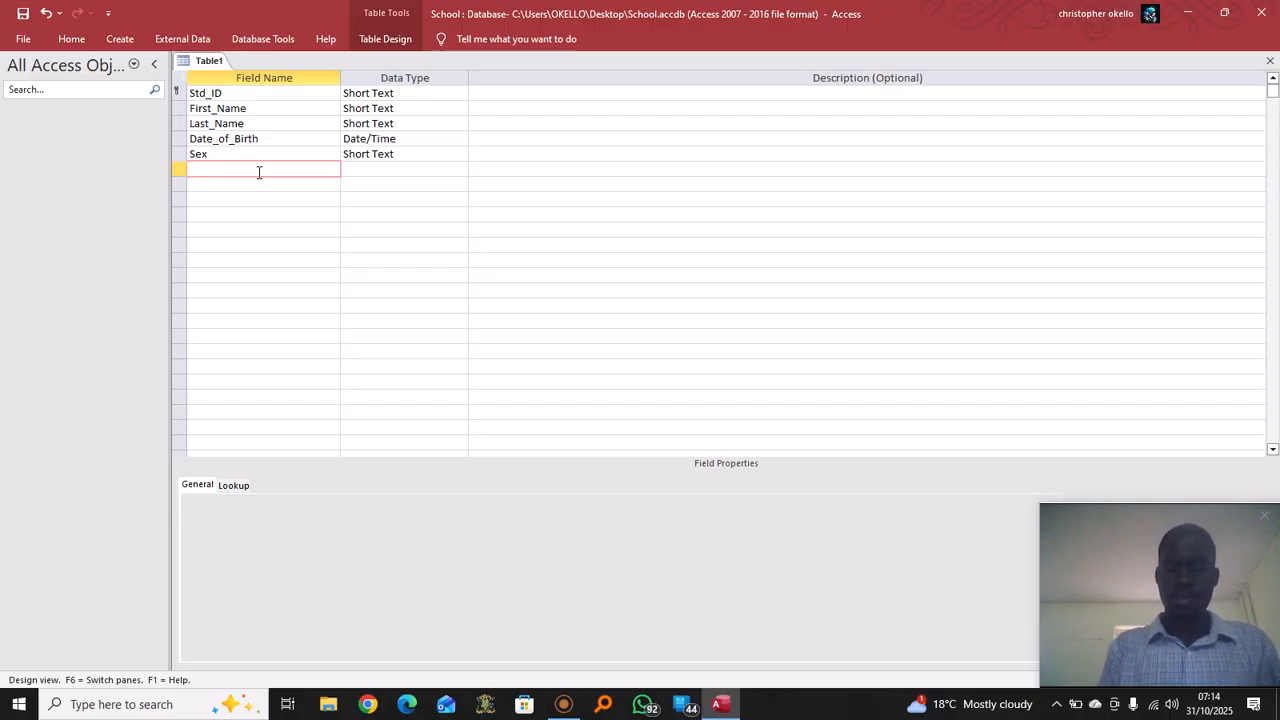
text(Amo)
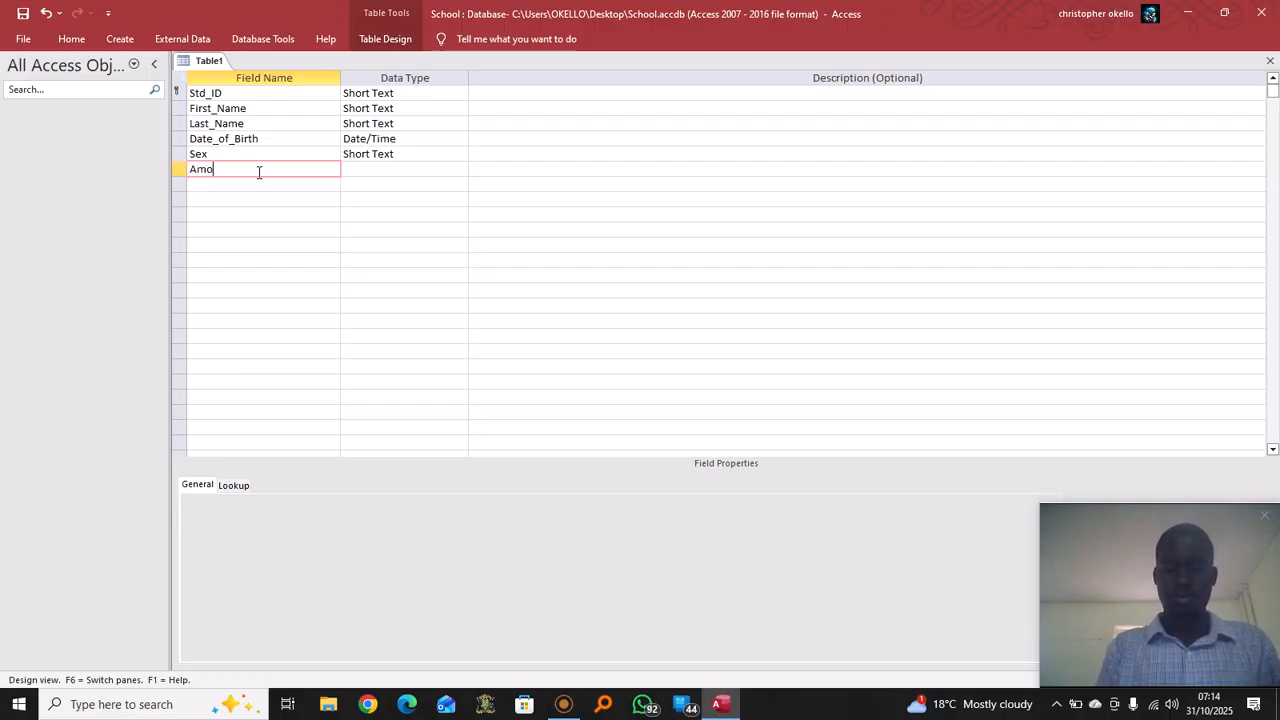
text(unt)
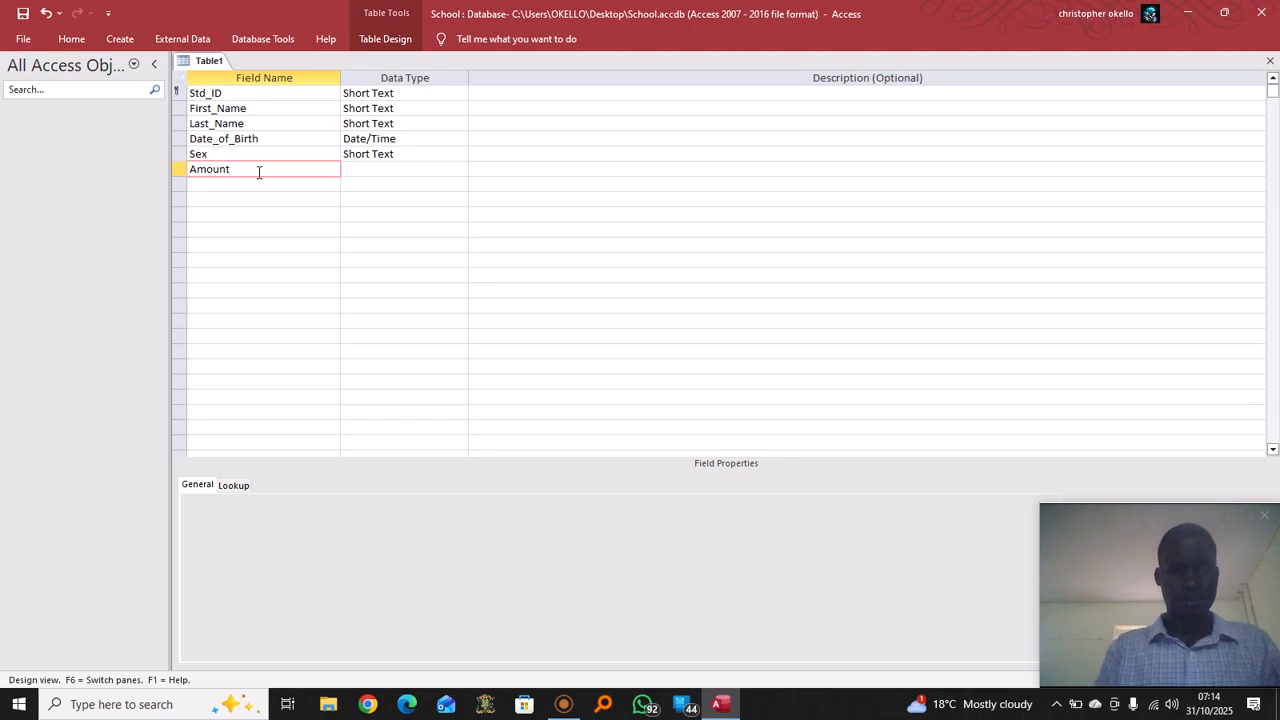
click(406, 174)
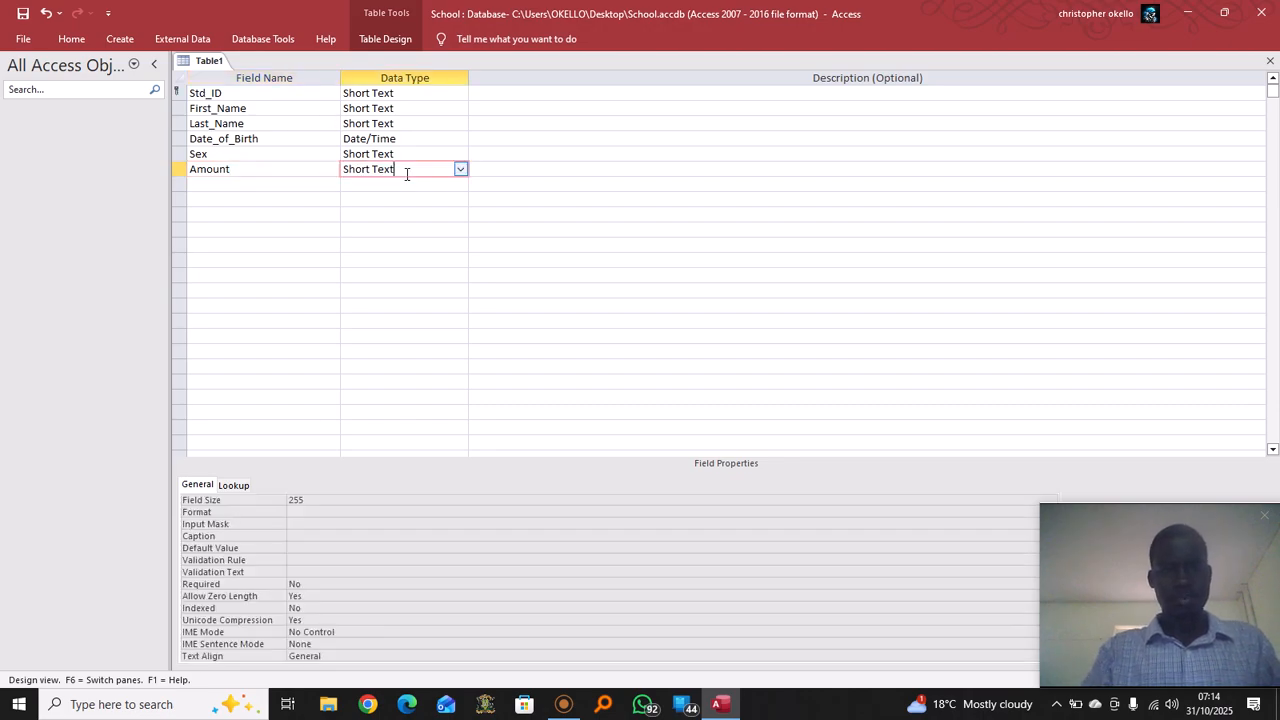
click(461, 170)
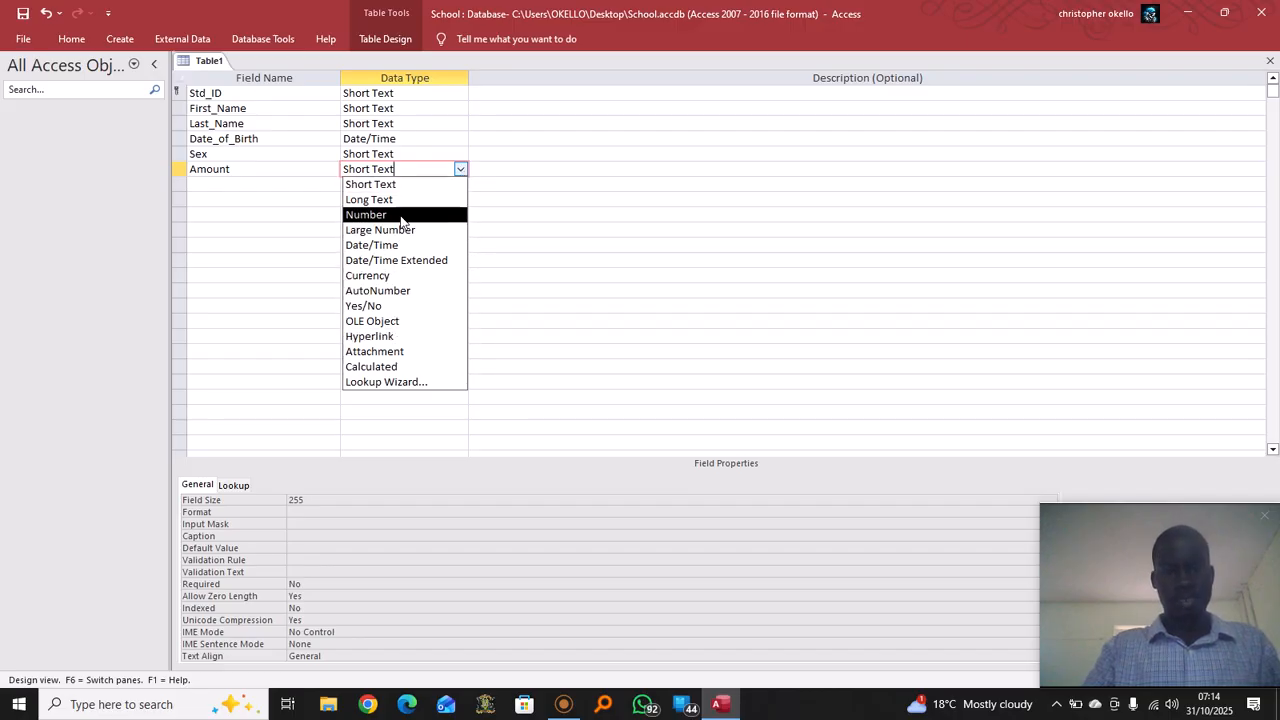
click(405, 275)
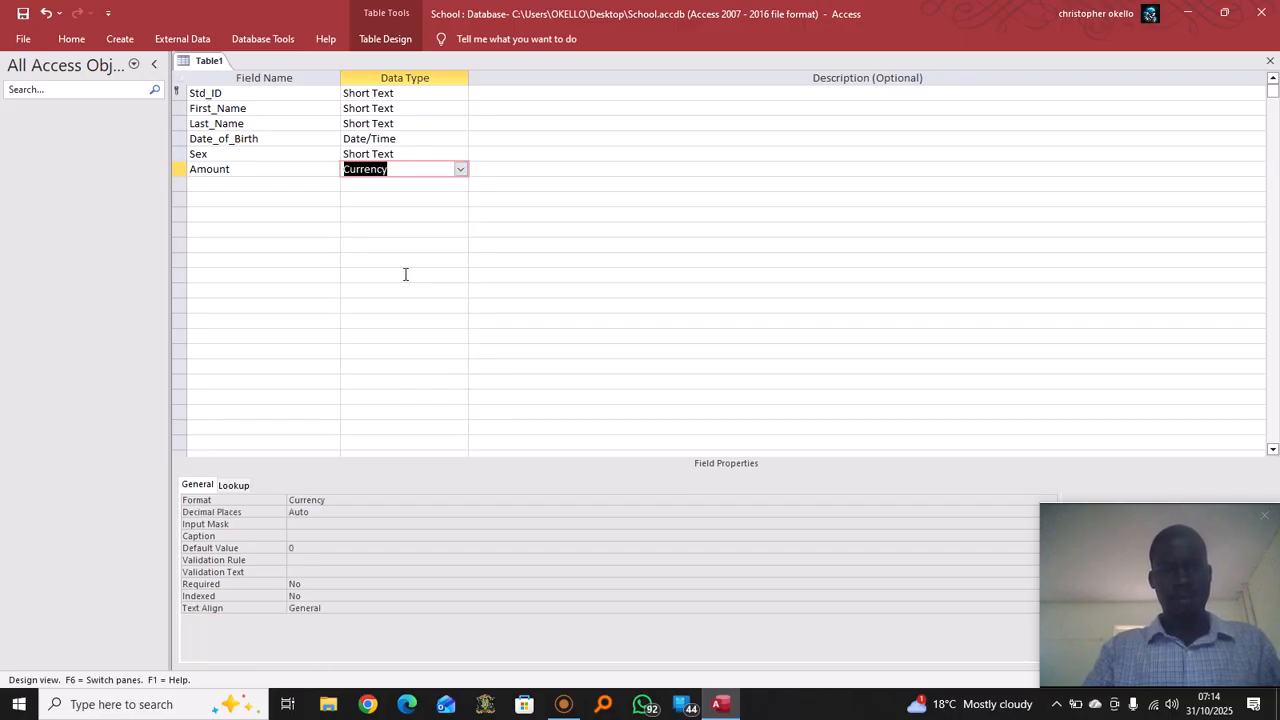
click(438, 203)
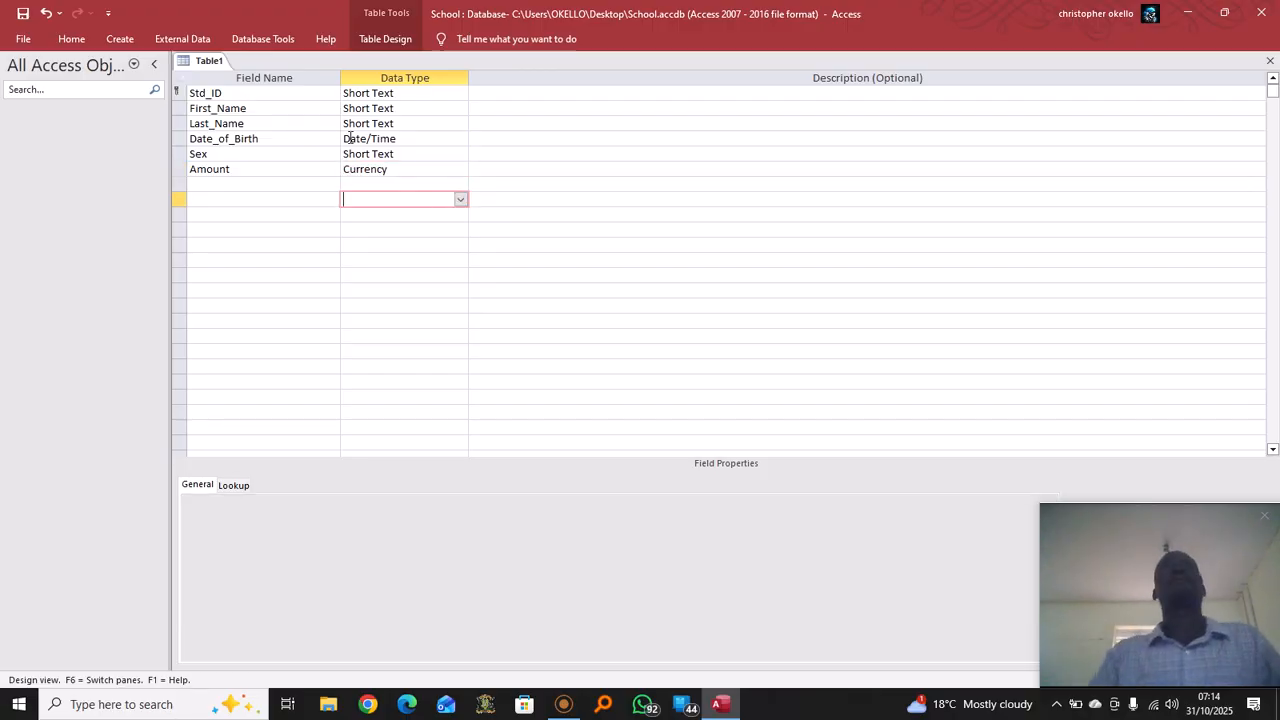
click(450, 168)
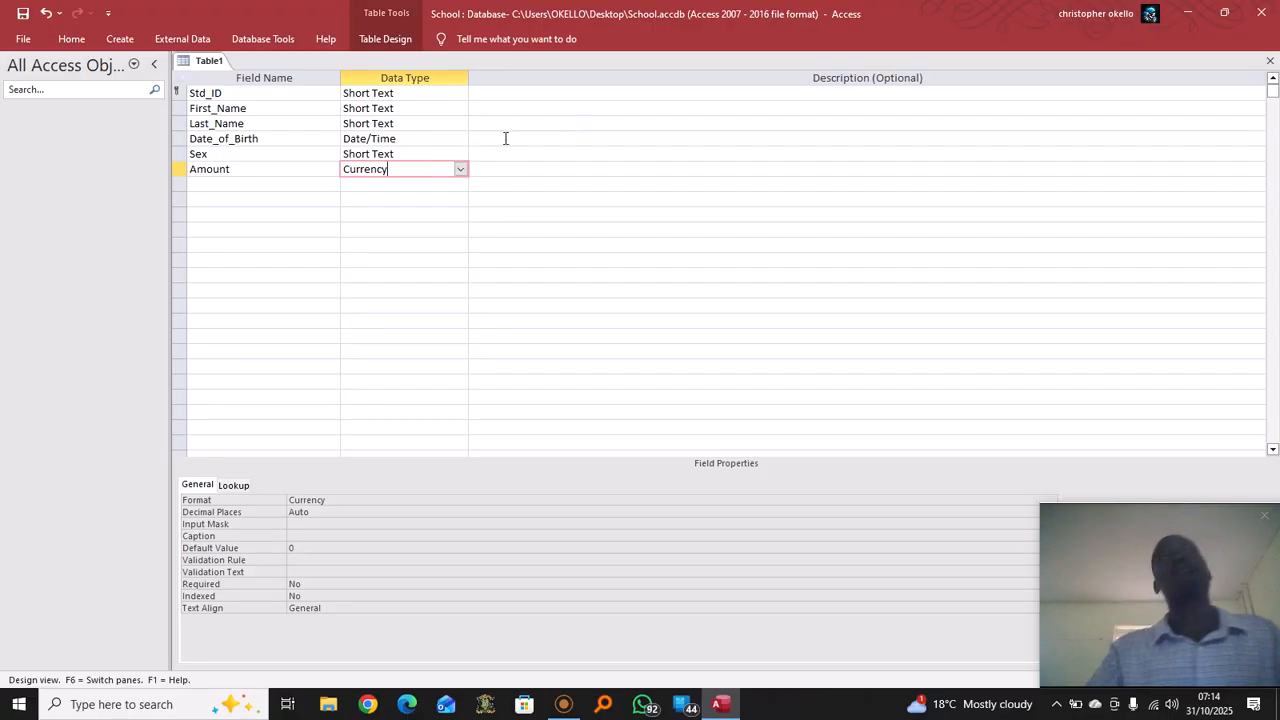
Save Table1 as 'student' and close its design view
right_click(217, 61)
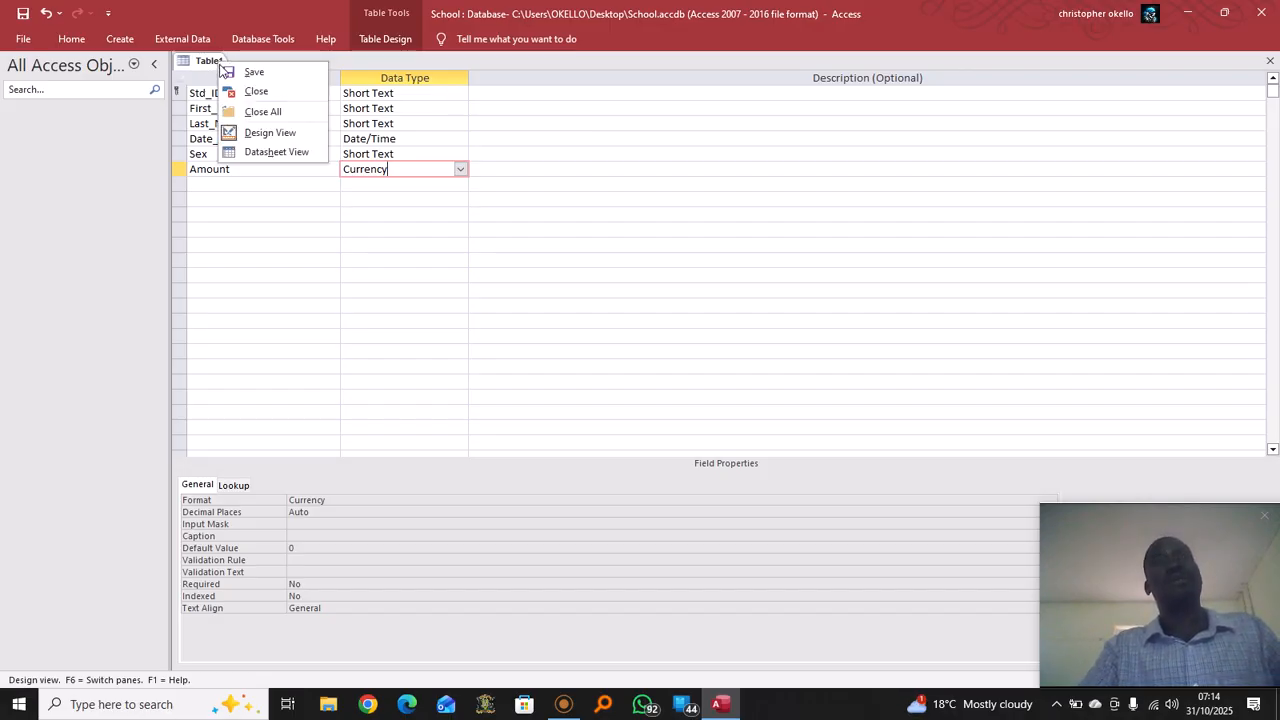
click(276, 73)
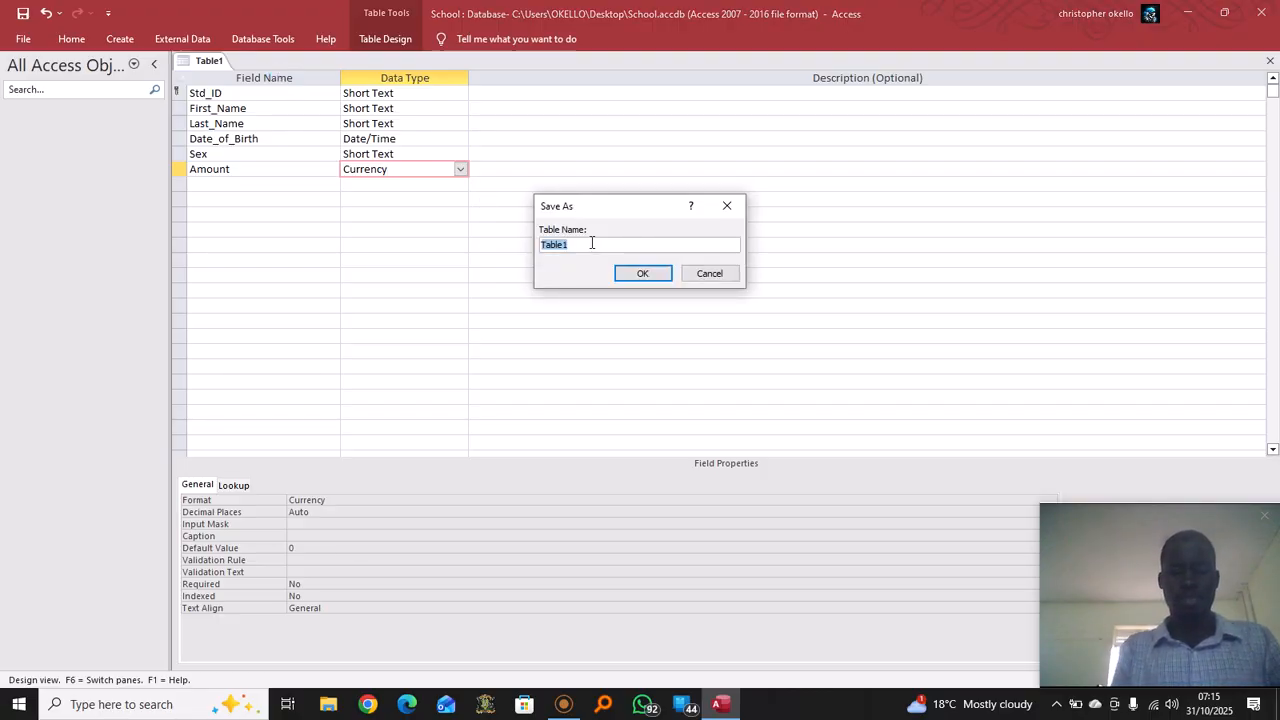
text(student)
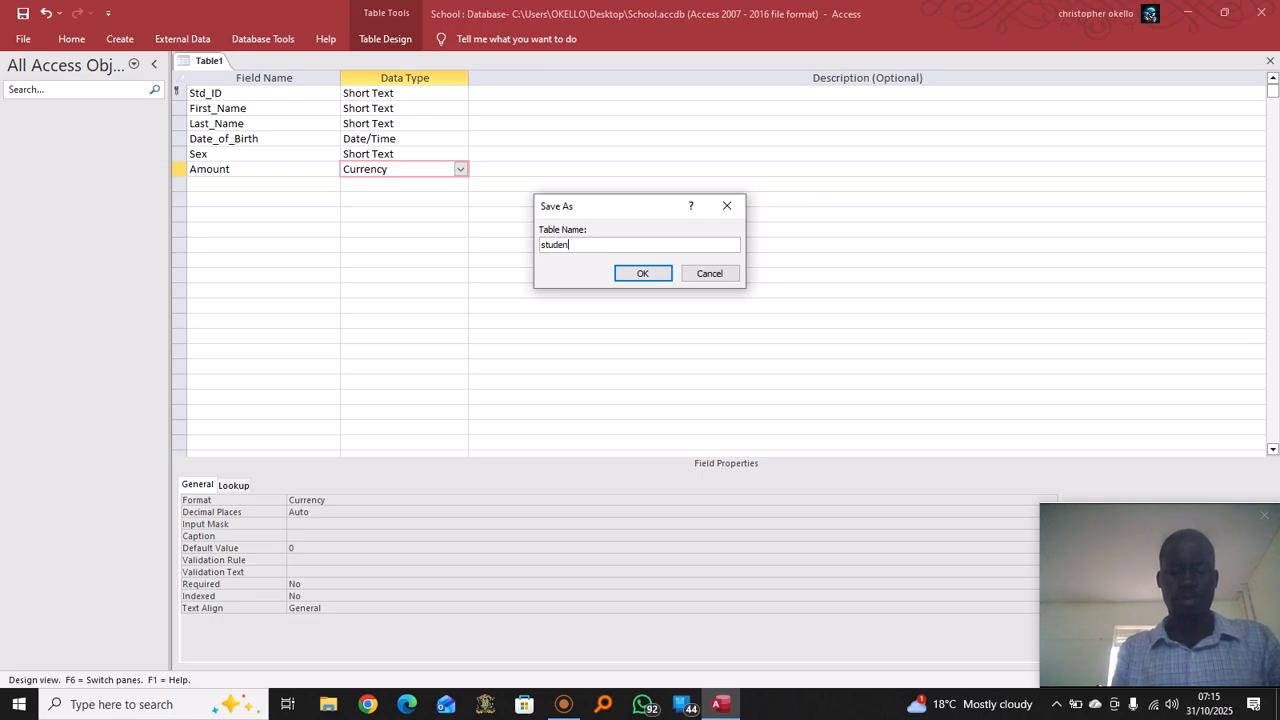
click(656, 273)
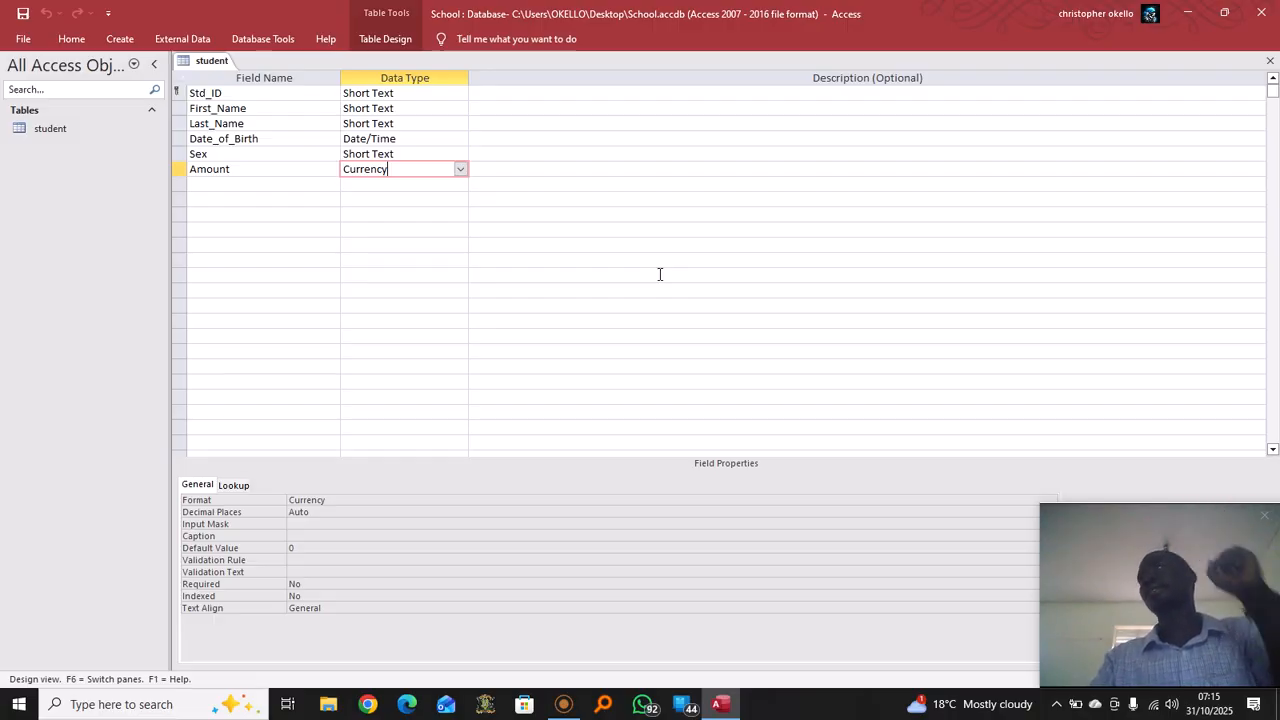
right_click(213, 63)
click(272, 97)
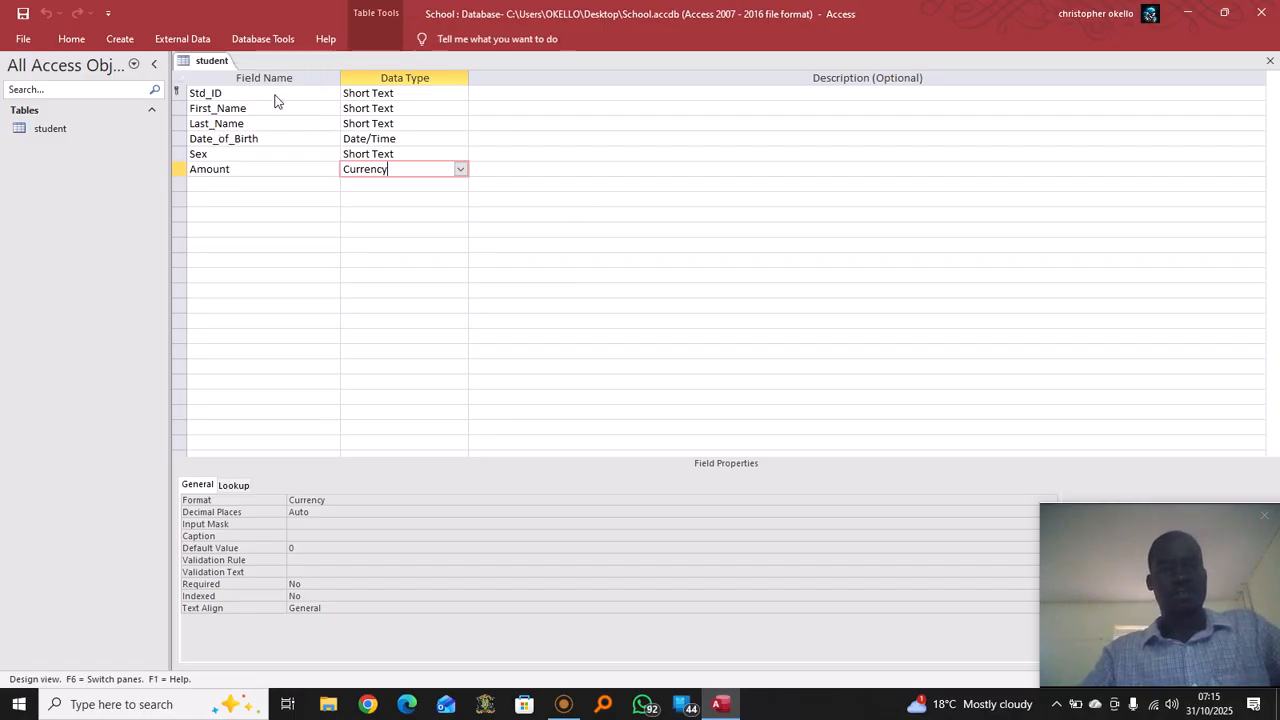
Launch the Form Wizard from the Create ribbon for the student table
click(123, 40)
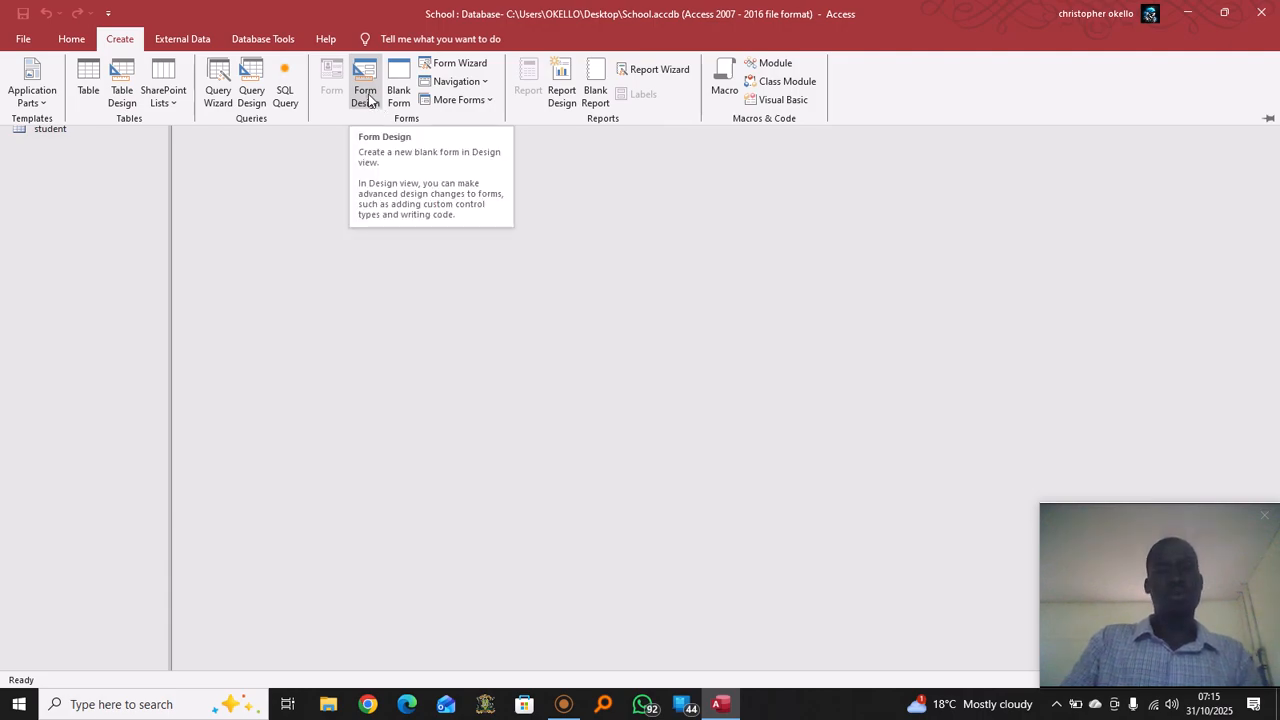
click(476, 69)
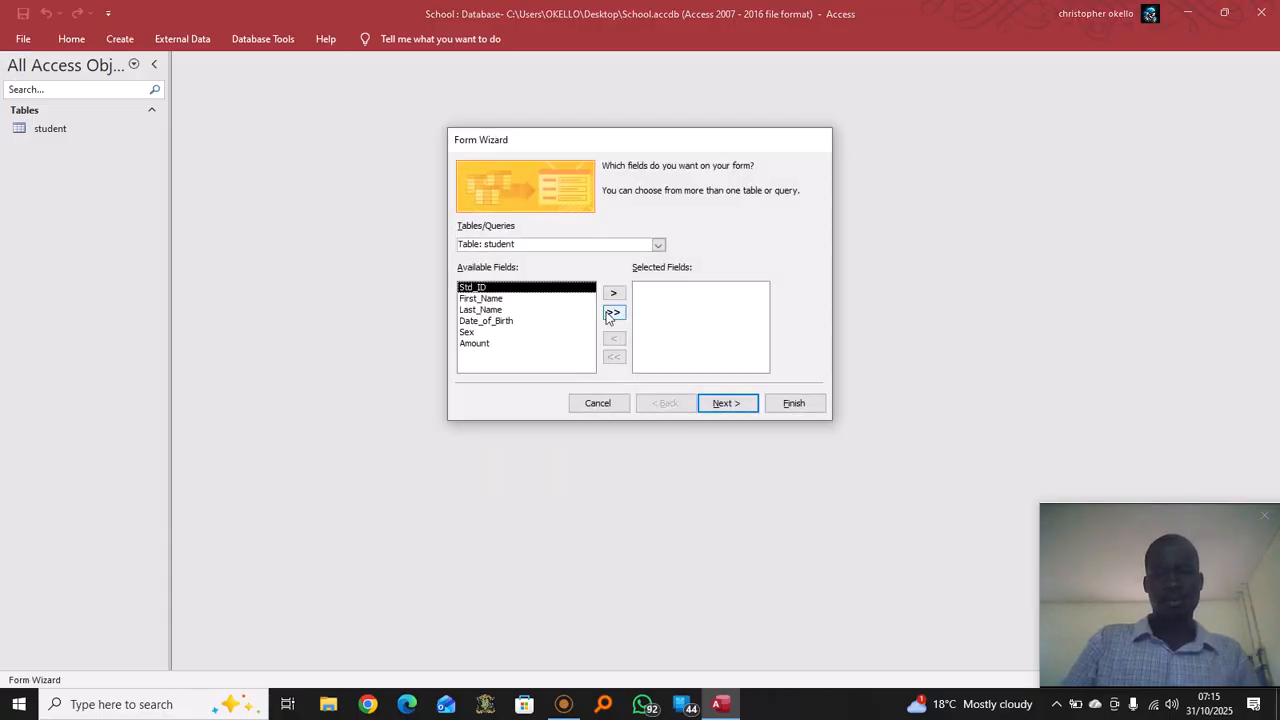
Add all six student fields, keep the Columnar layout, title it 'Data Entry Form' and finish
click(614, 293)
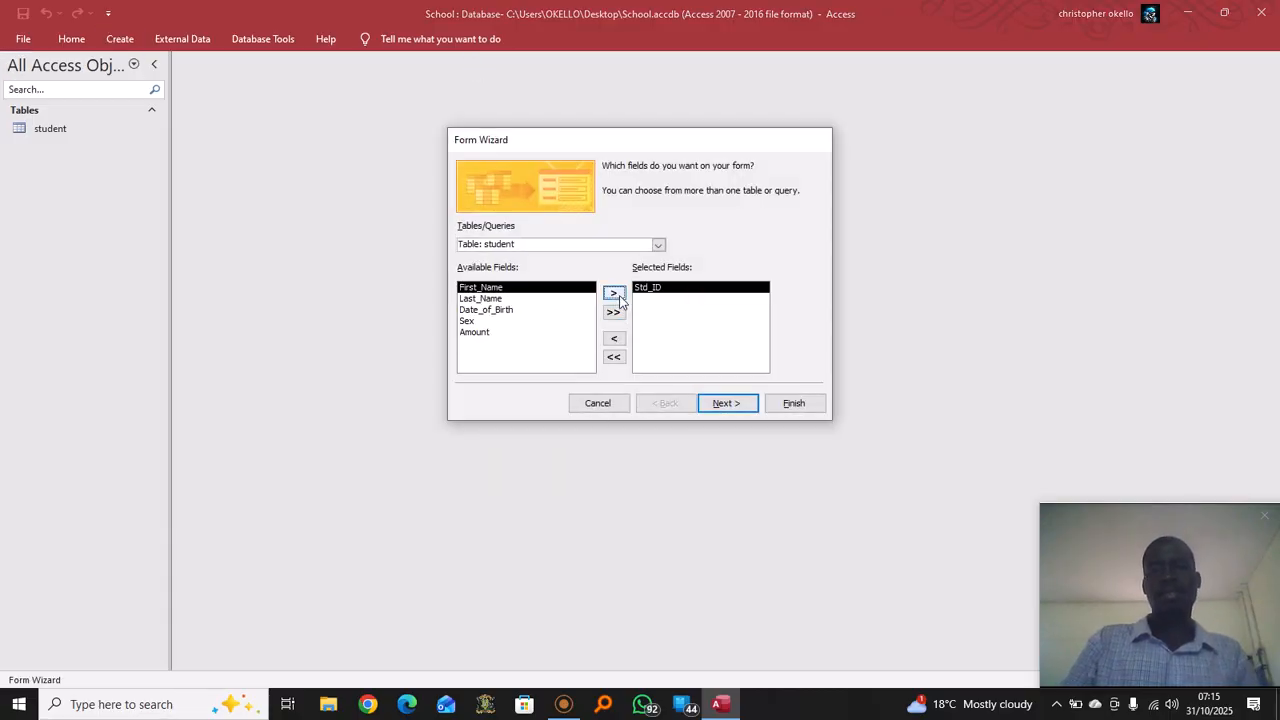
click(614, 293)
click(614, 293)
click(614, 314)
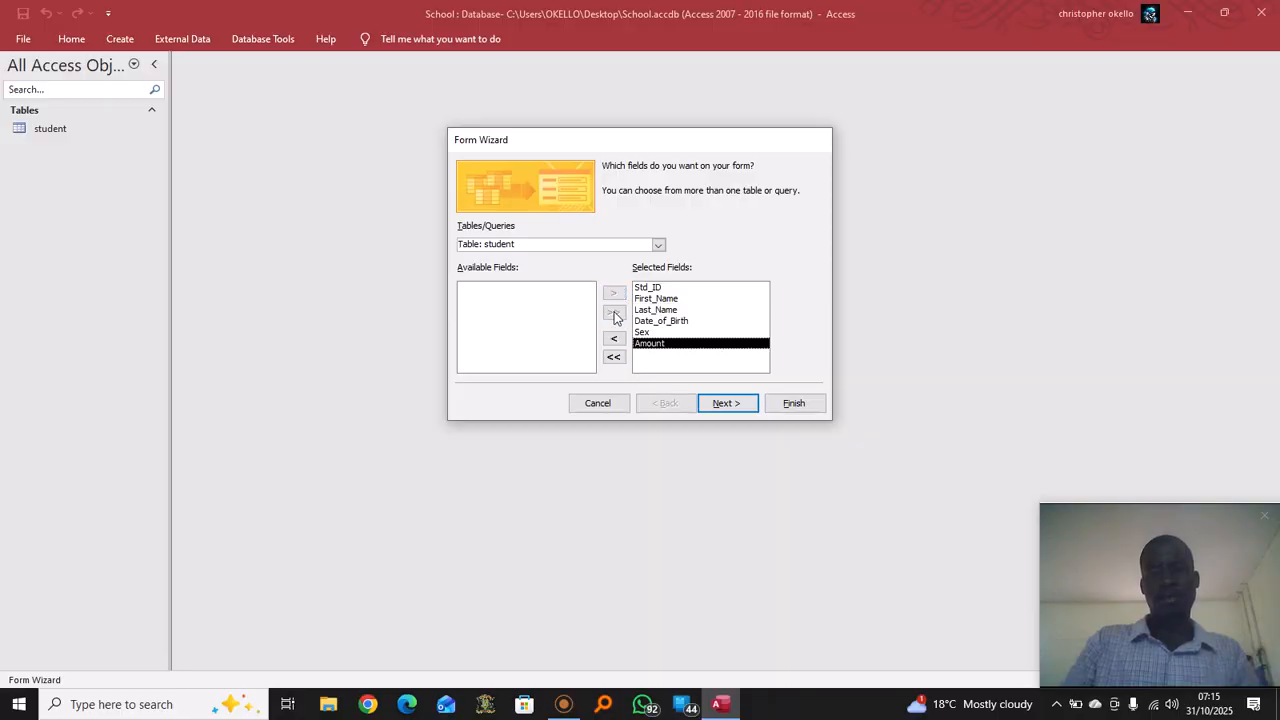
click(743, 408)
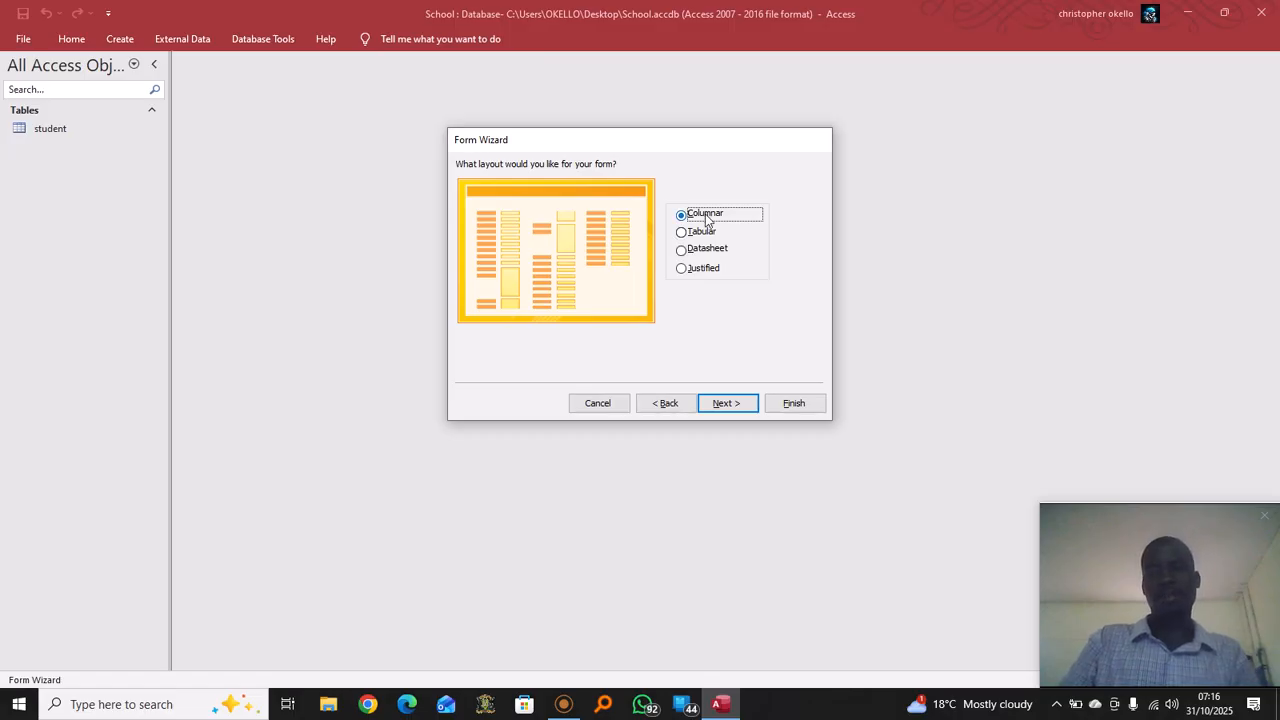
click(739, 405)
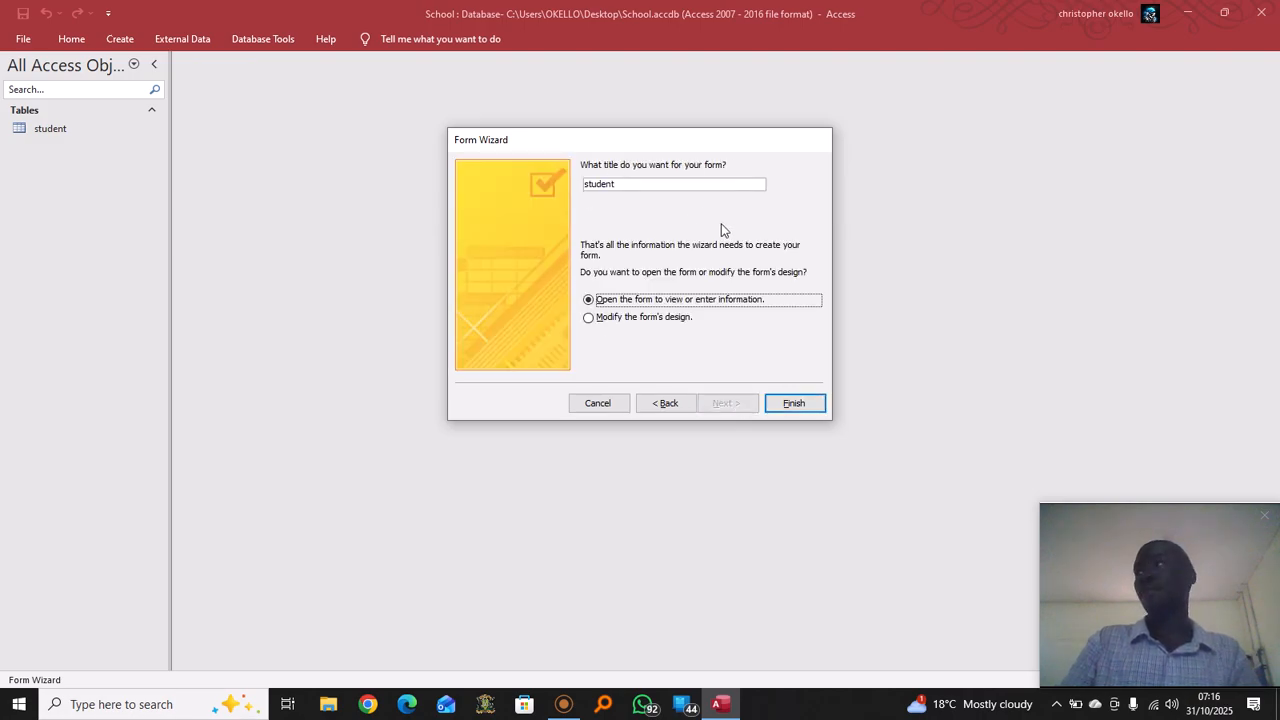
click(628, 183)
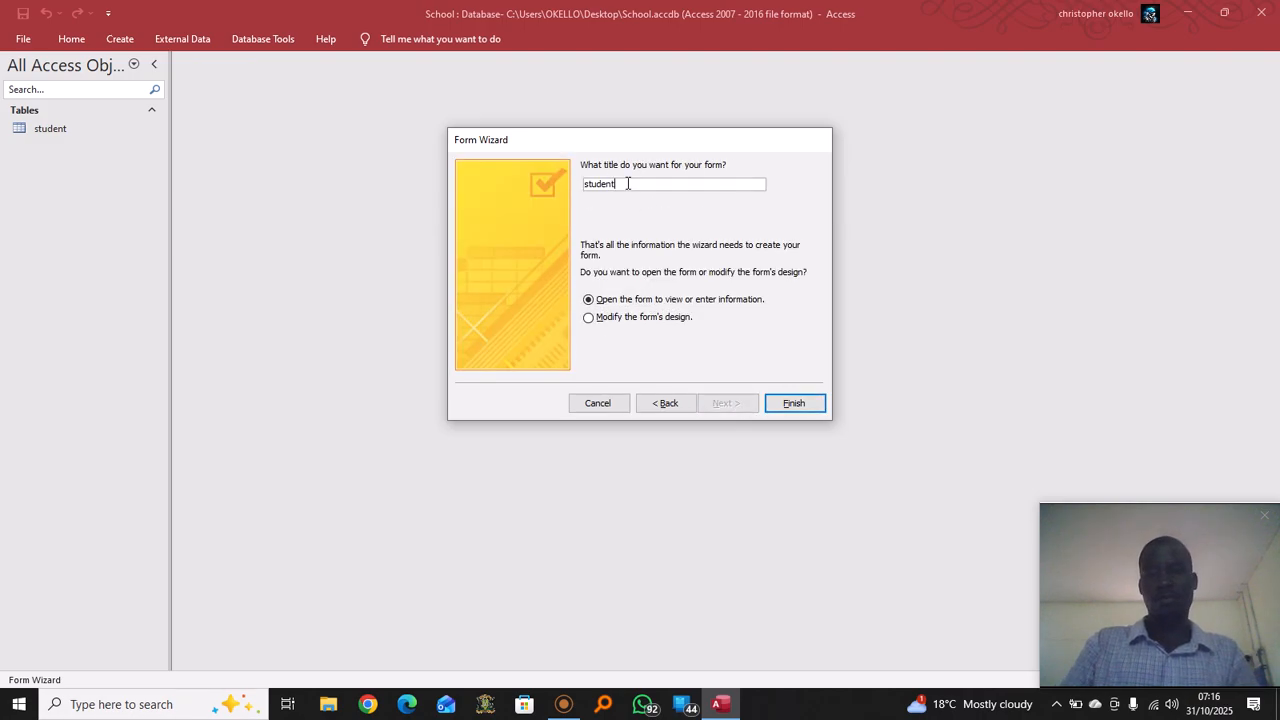
key(BackSpace)
key(BackSpace)
key(BackSpace)
key(BackSpace)
key(BackSpace)
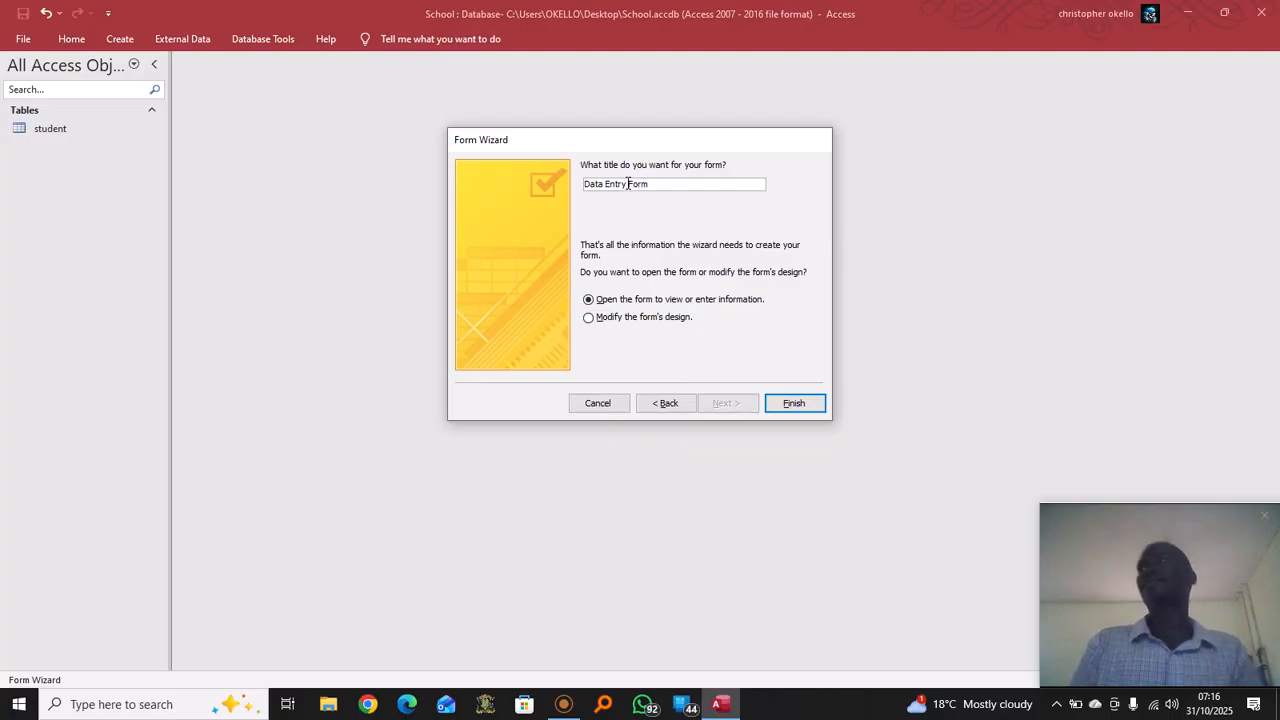
click(800, 404)
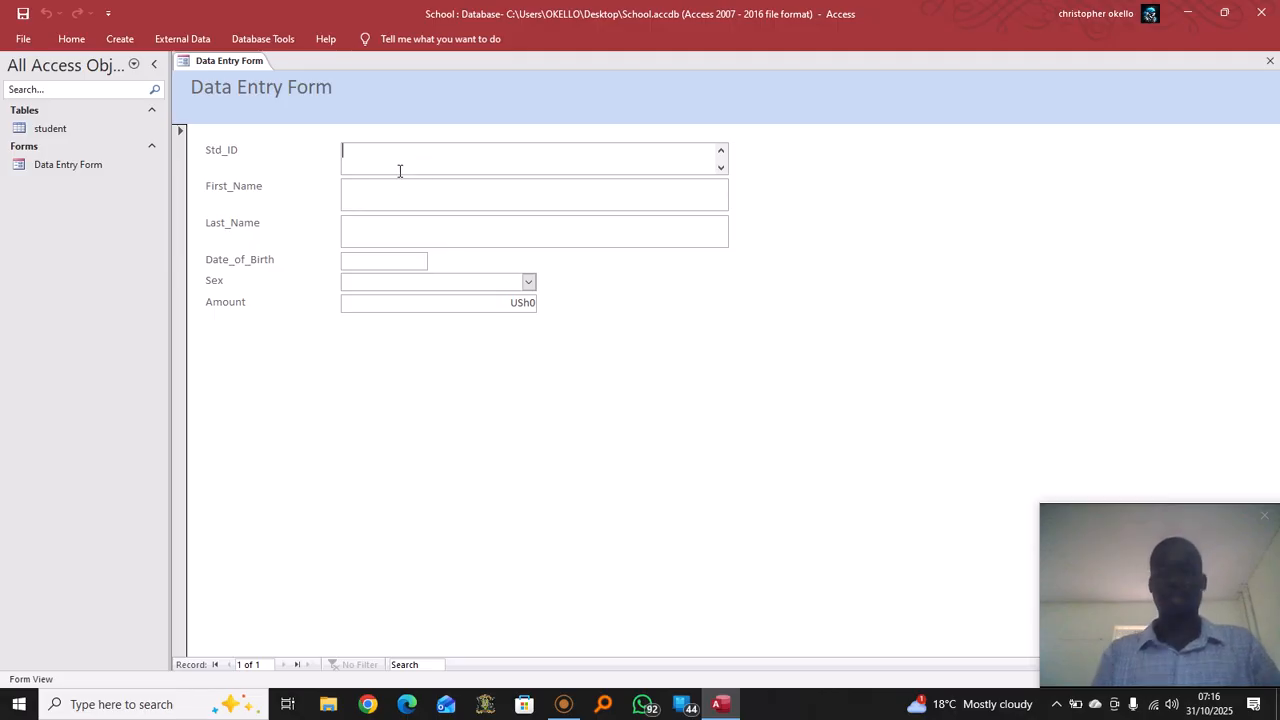
Enter the first student's ID, first and last names, and birth date 12/10/1990
text(KSS)
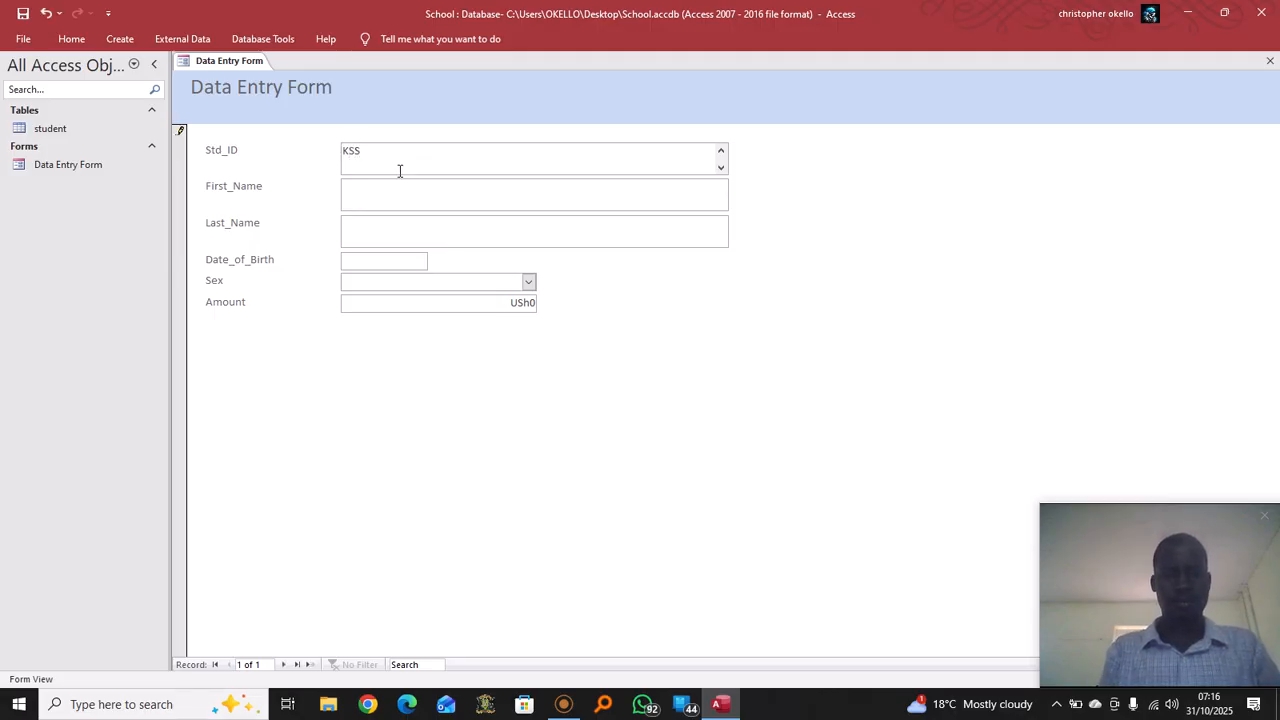
text(1)
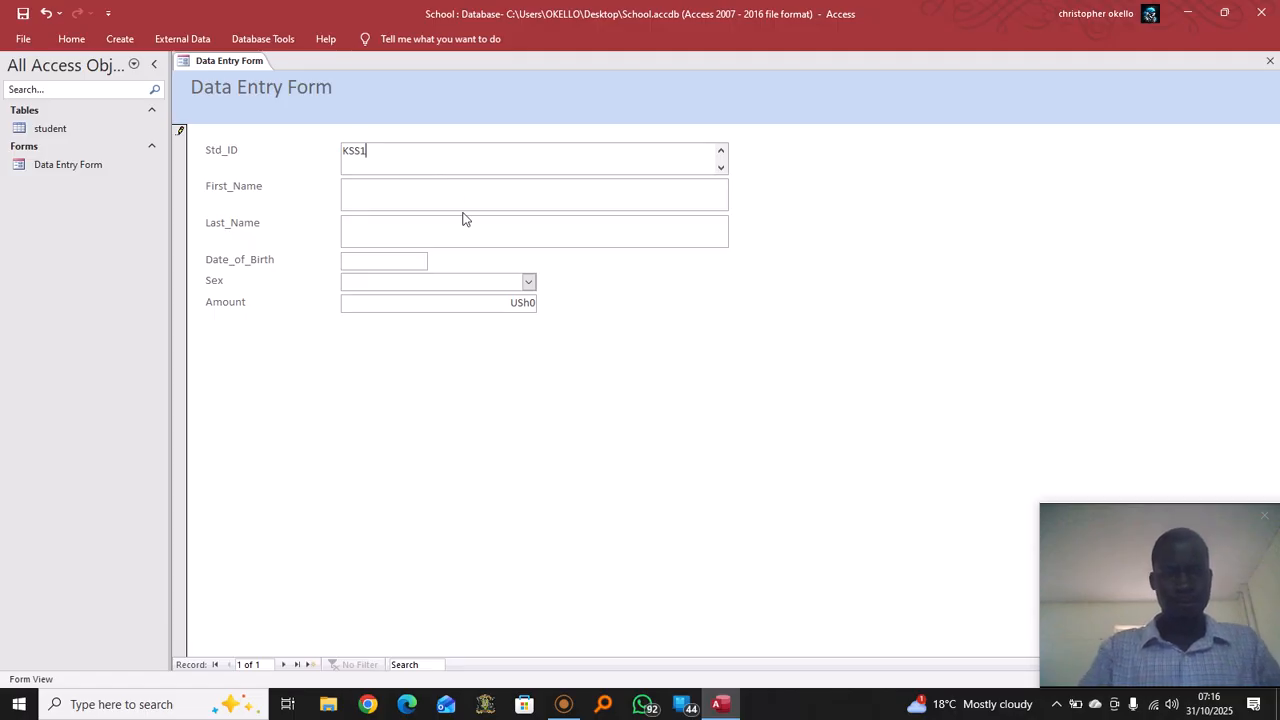
click(663, 198)
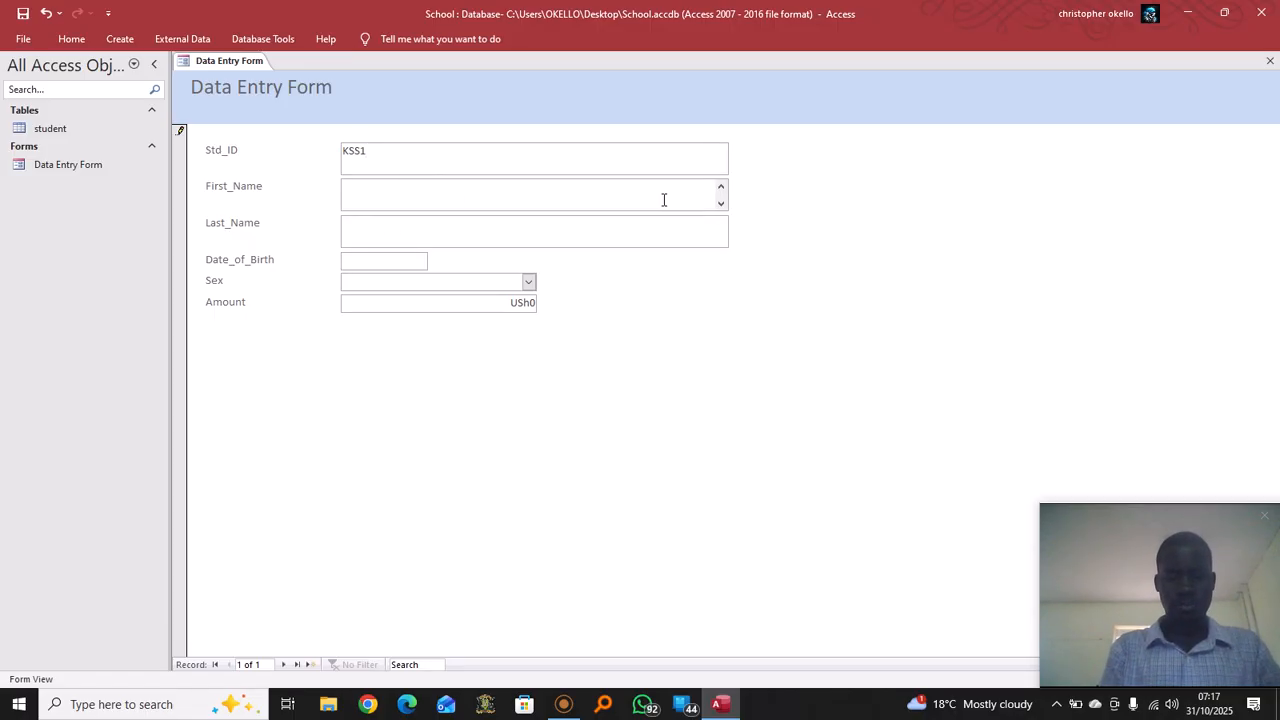
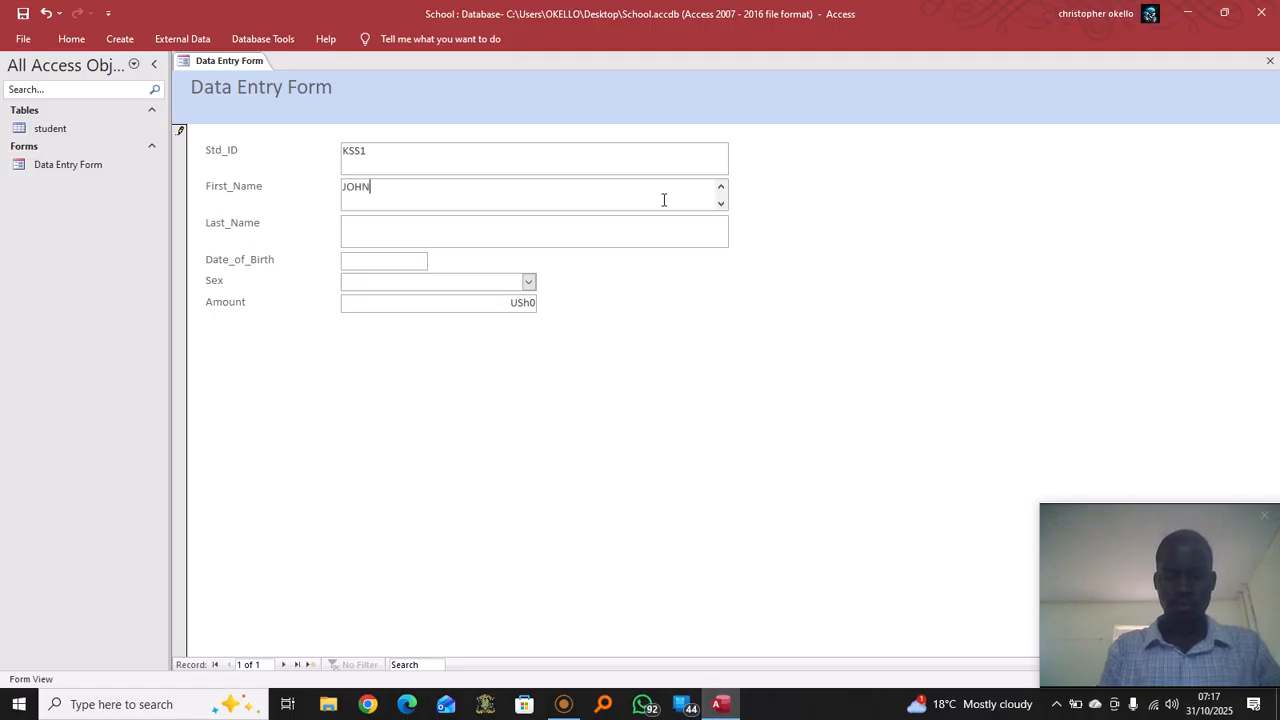
click(455, 228)
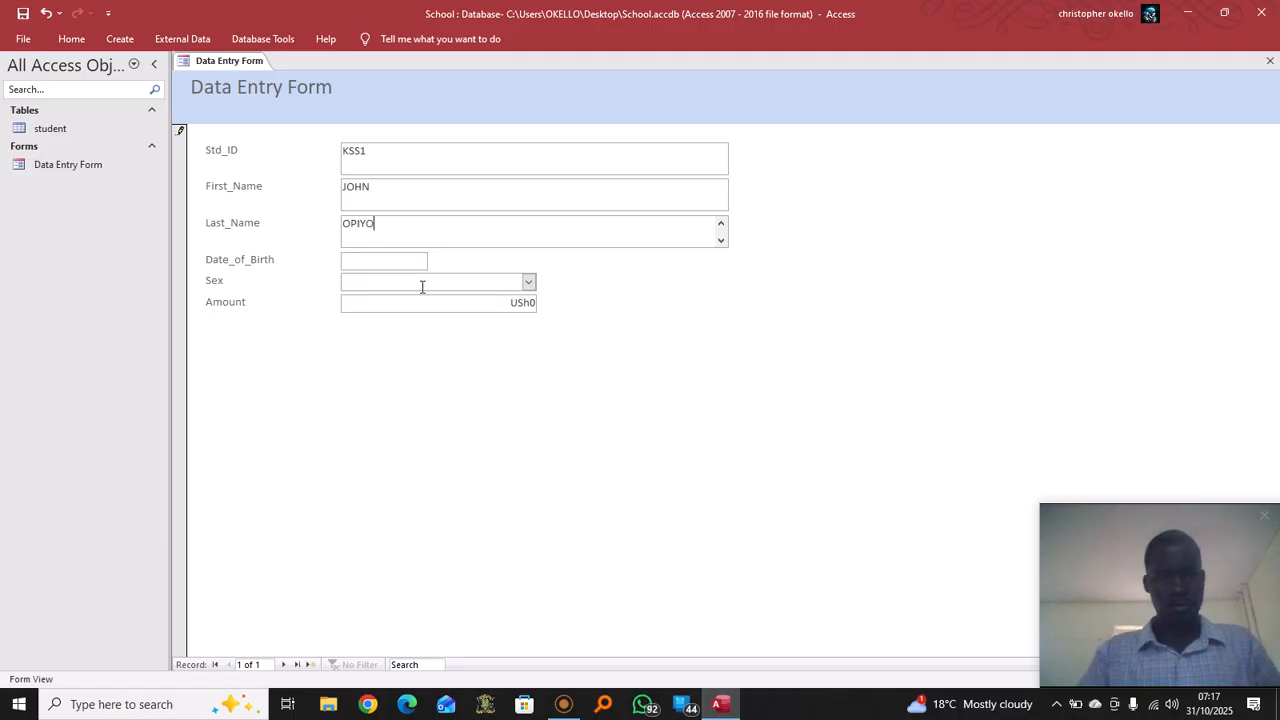
click(418, 263)
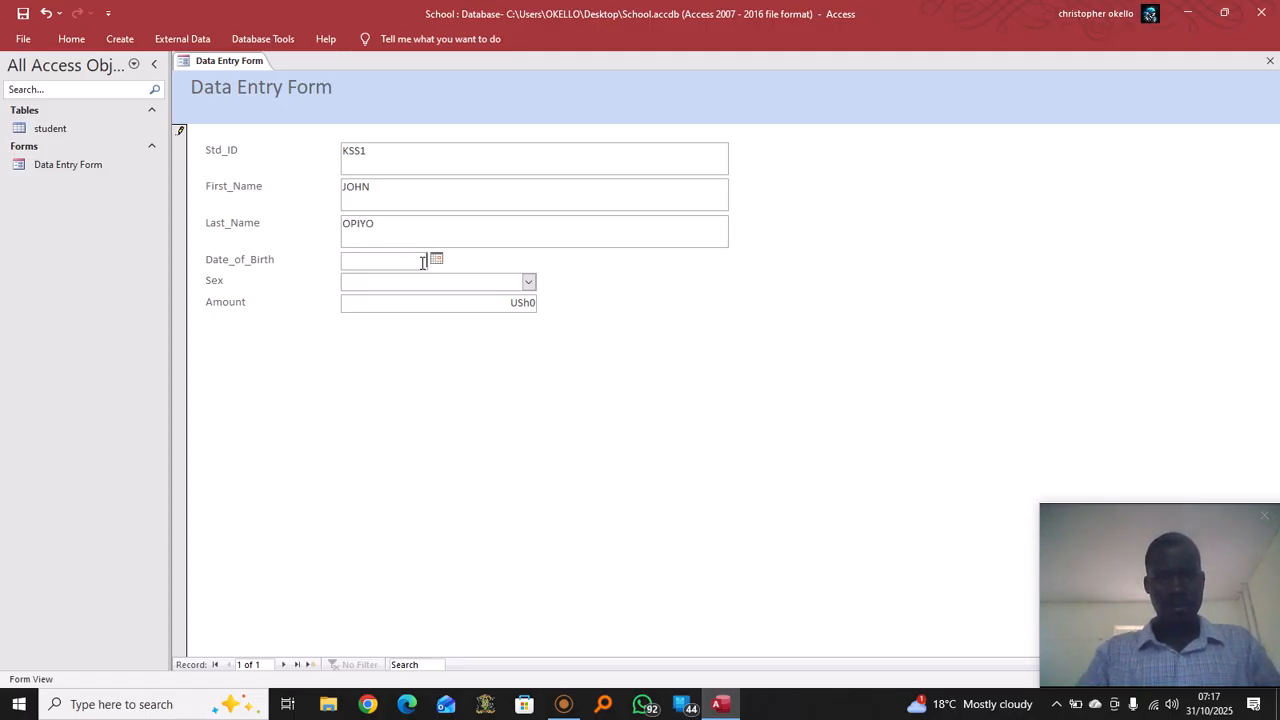
text(12/)
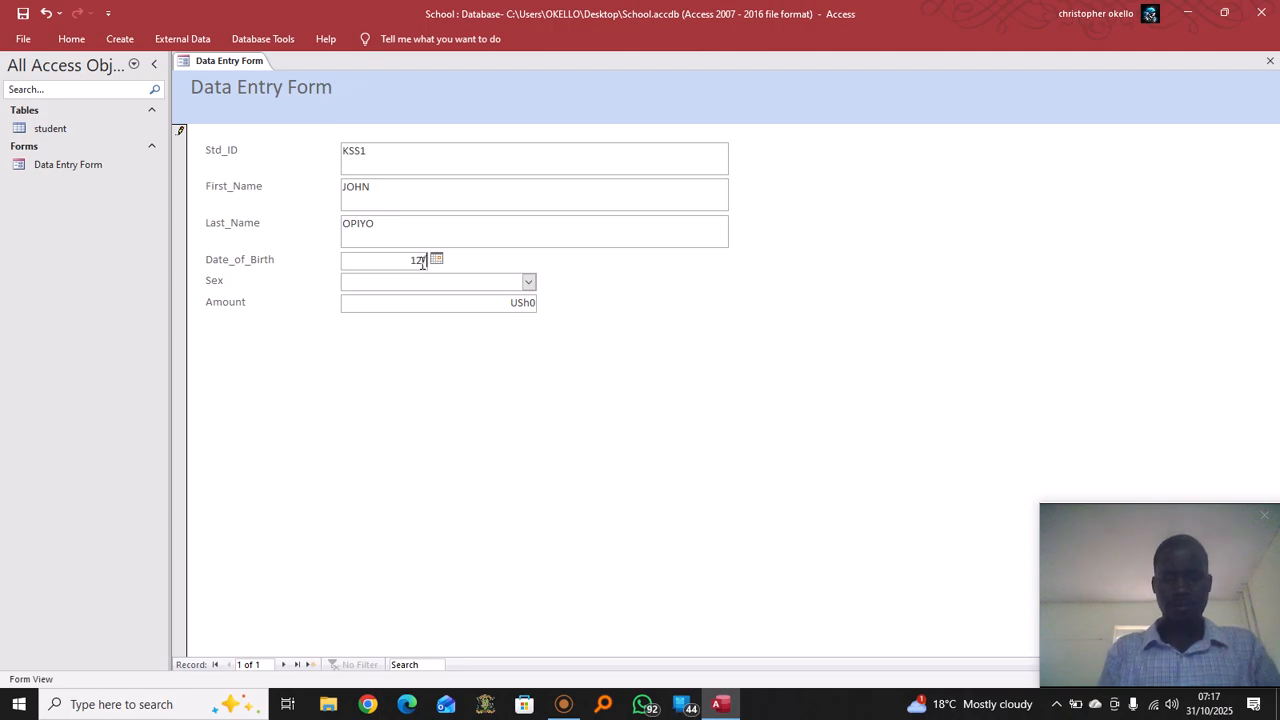
text(10)
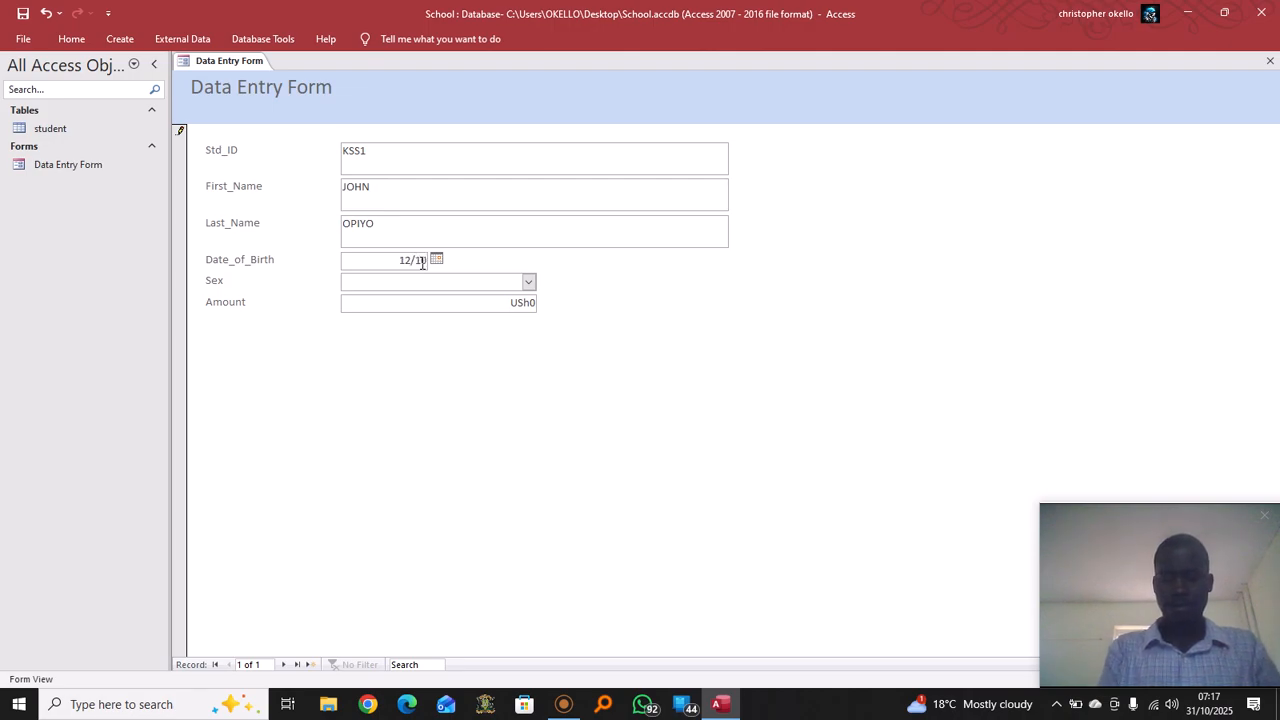
text(/1990)
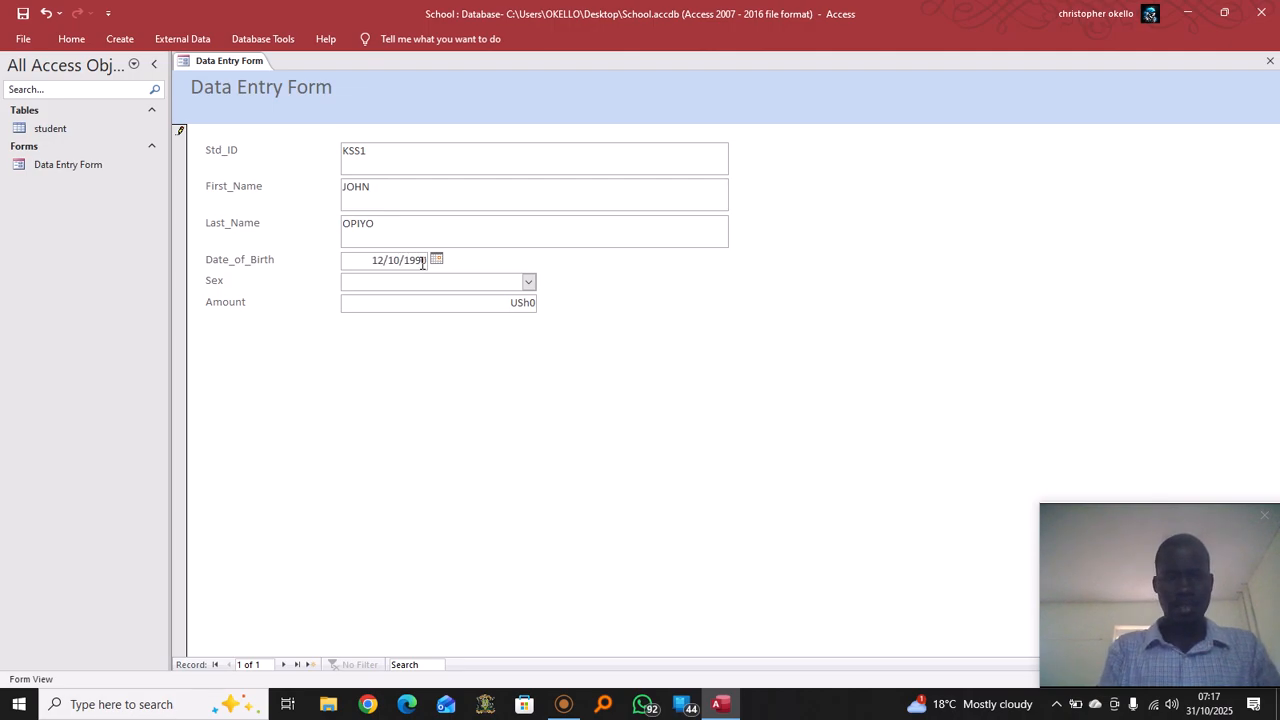
Set sex to Male and Amount to 100000, then save the record
click(529, 282)
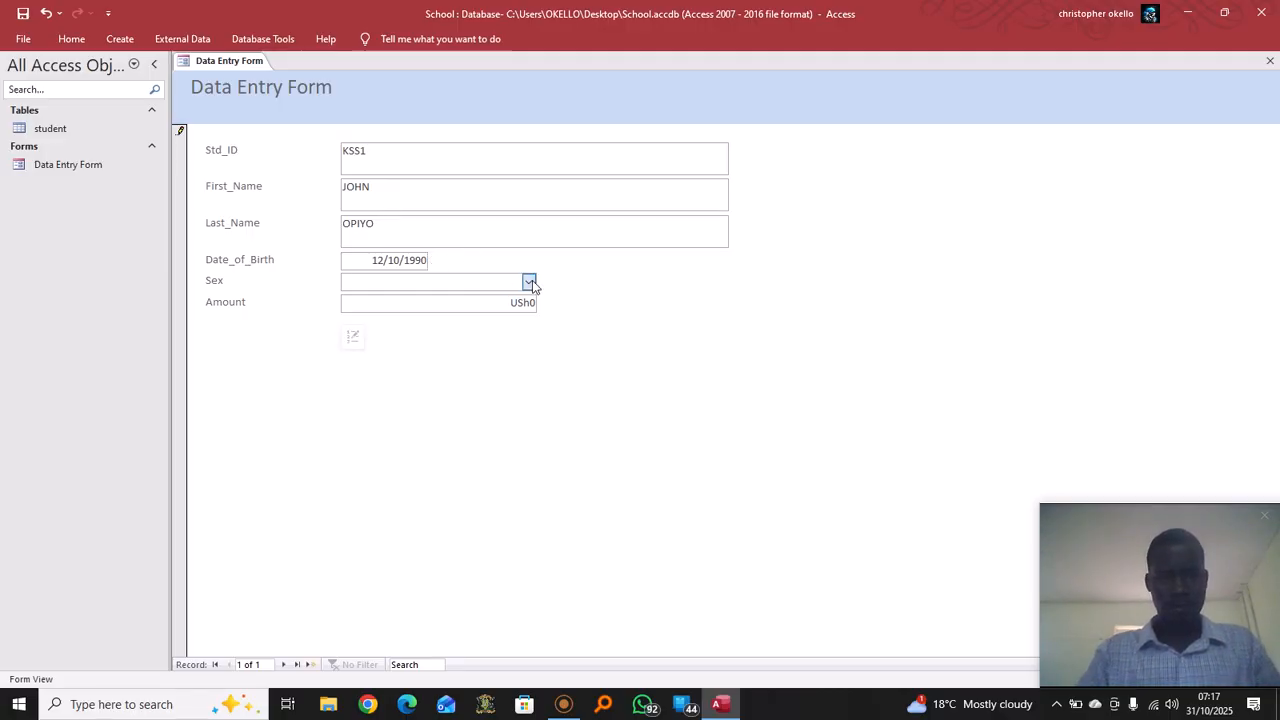
click(378, 305)
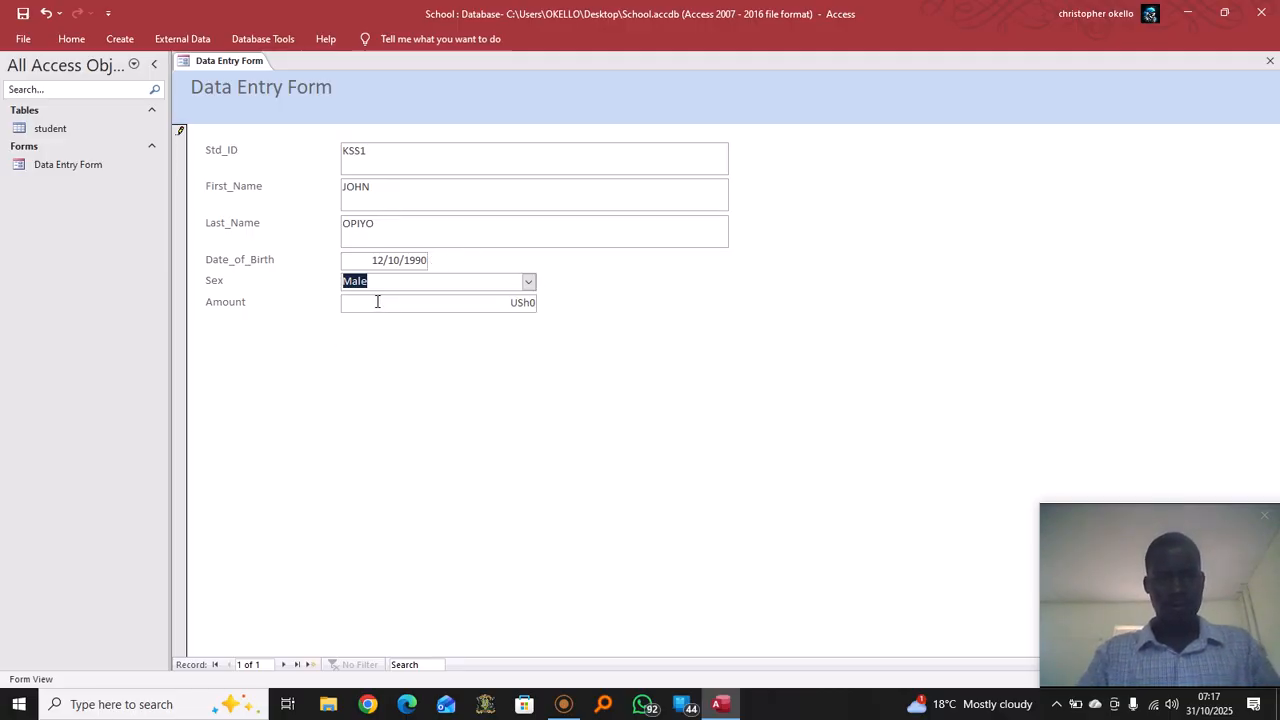
click(535, 305)
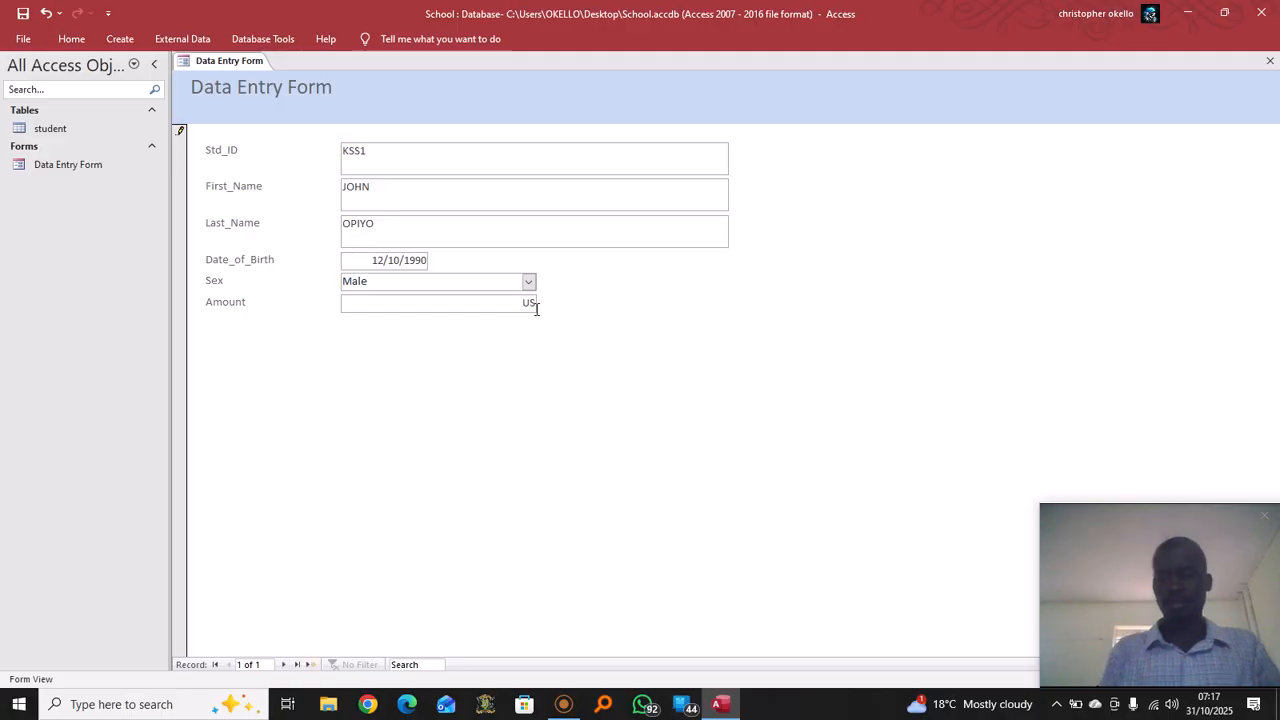
text(US)
key(BackSpace)
key(BackSpace)
text(1000)
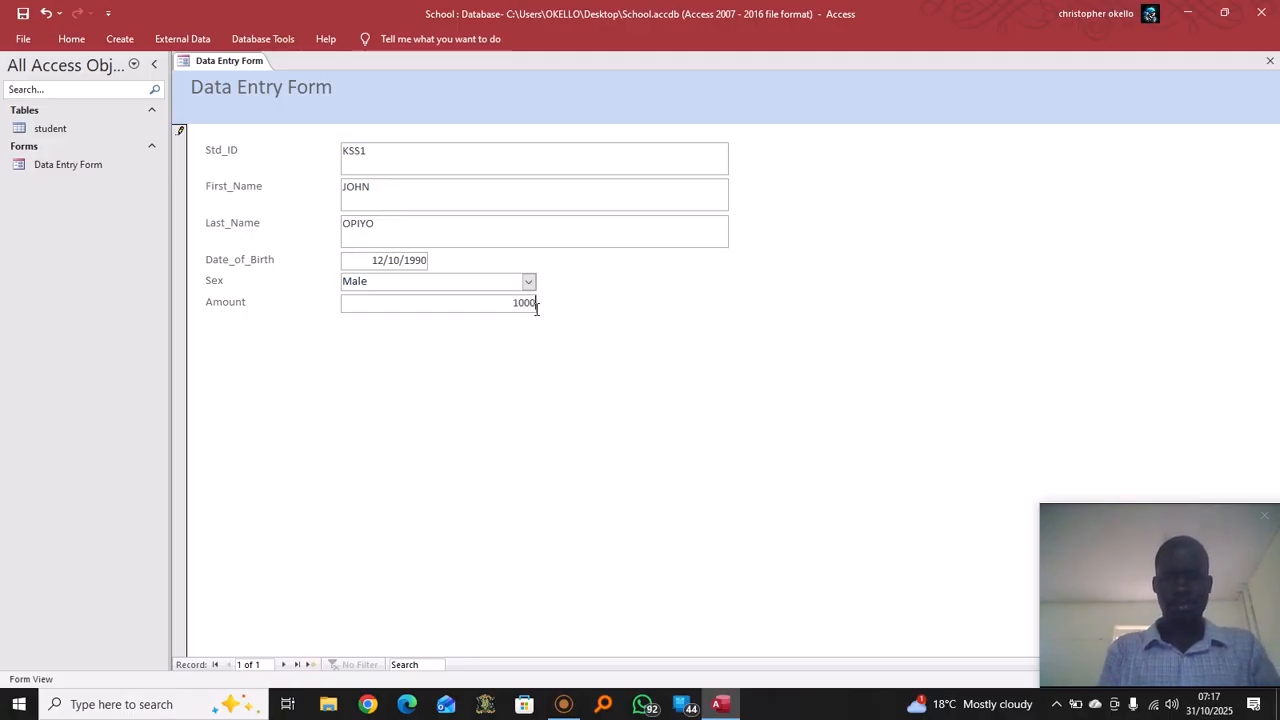
text(00)
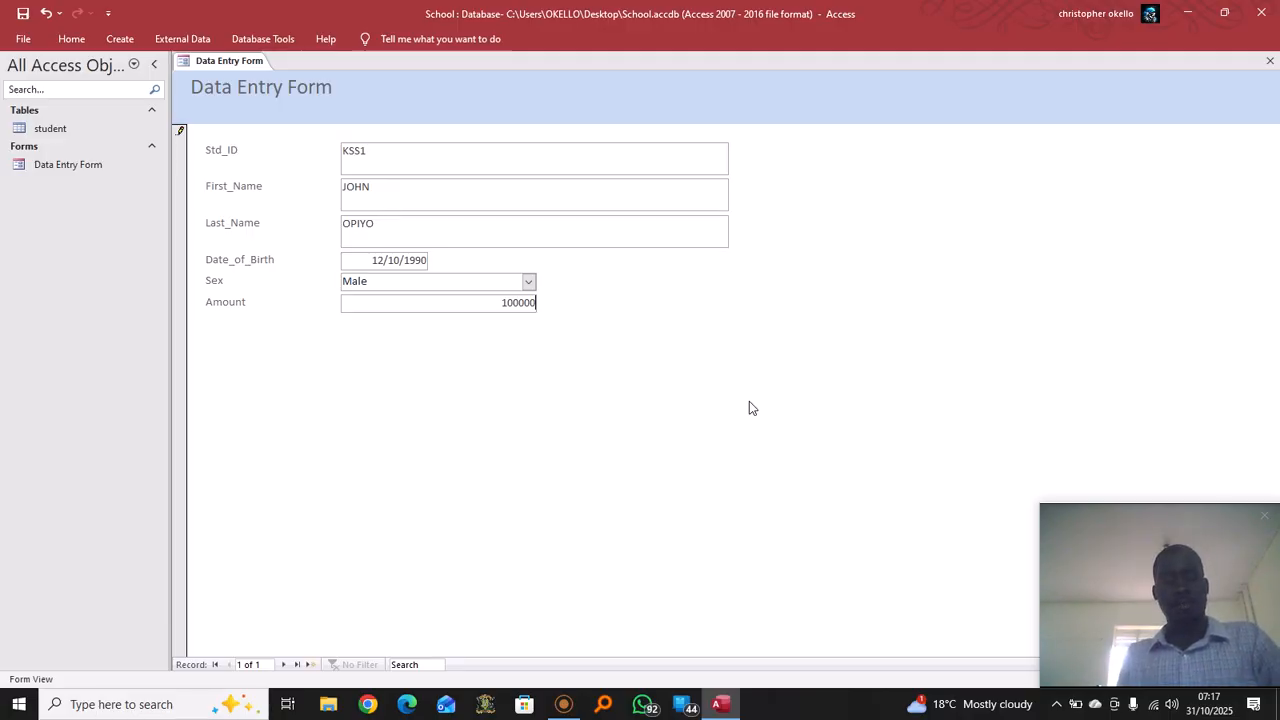
key(Tab)
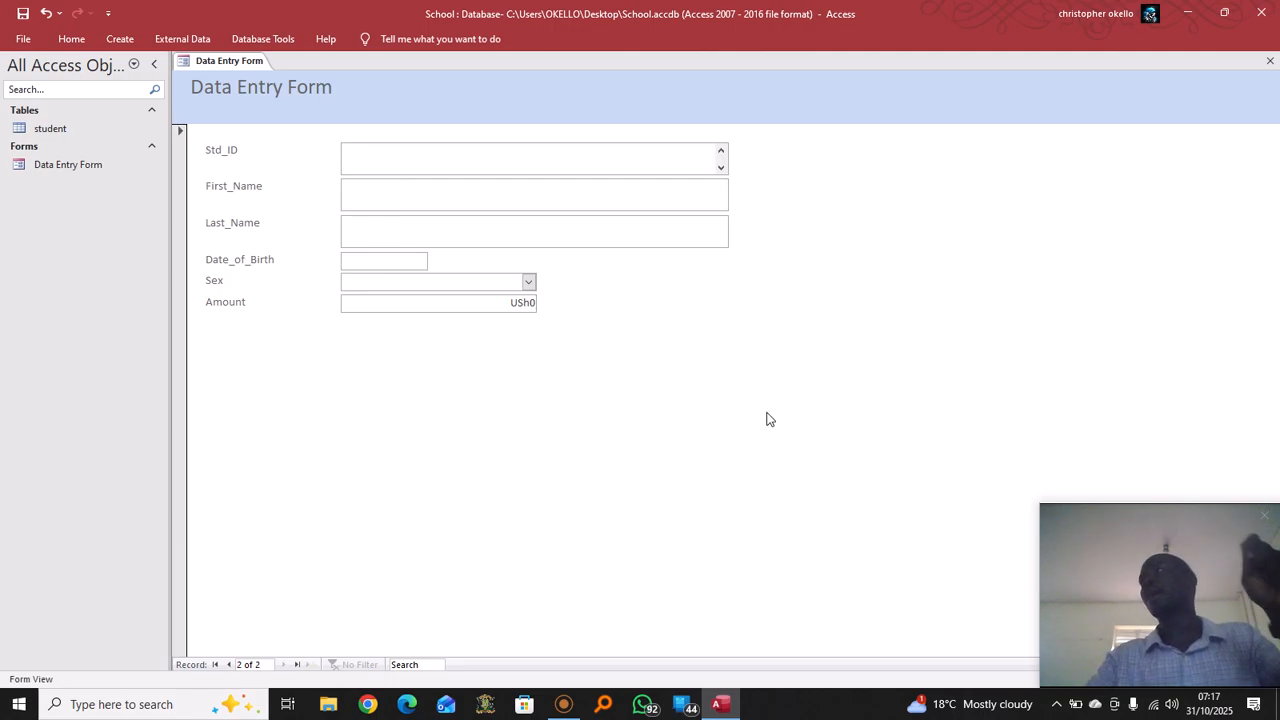
Open the student table to check the saved record, then reopen Data Entry Form
double_click(52, 128)
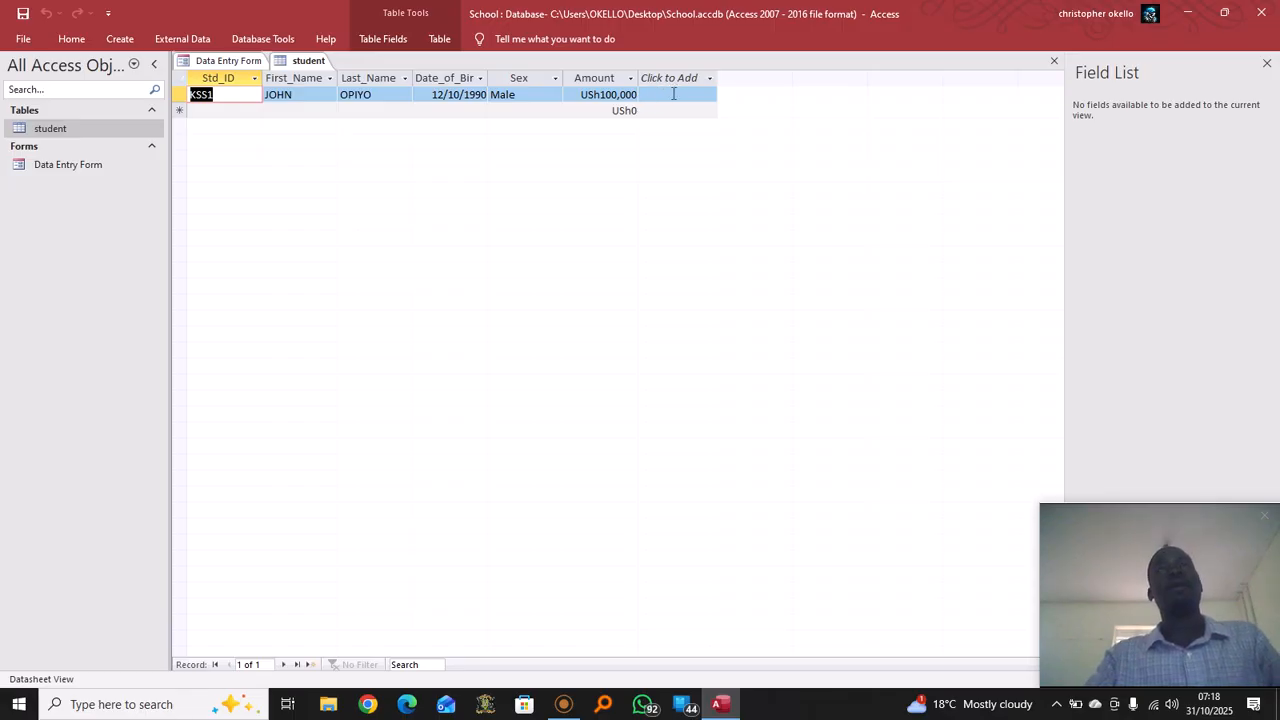
double_click(108, 166)
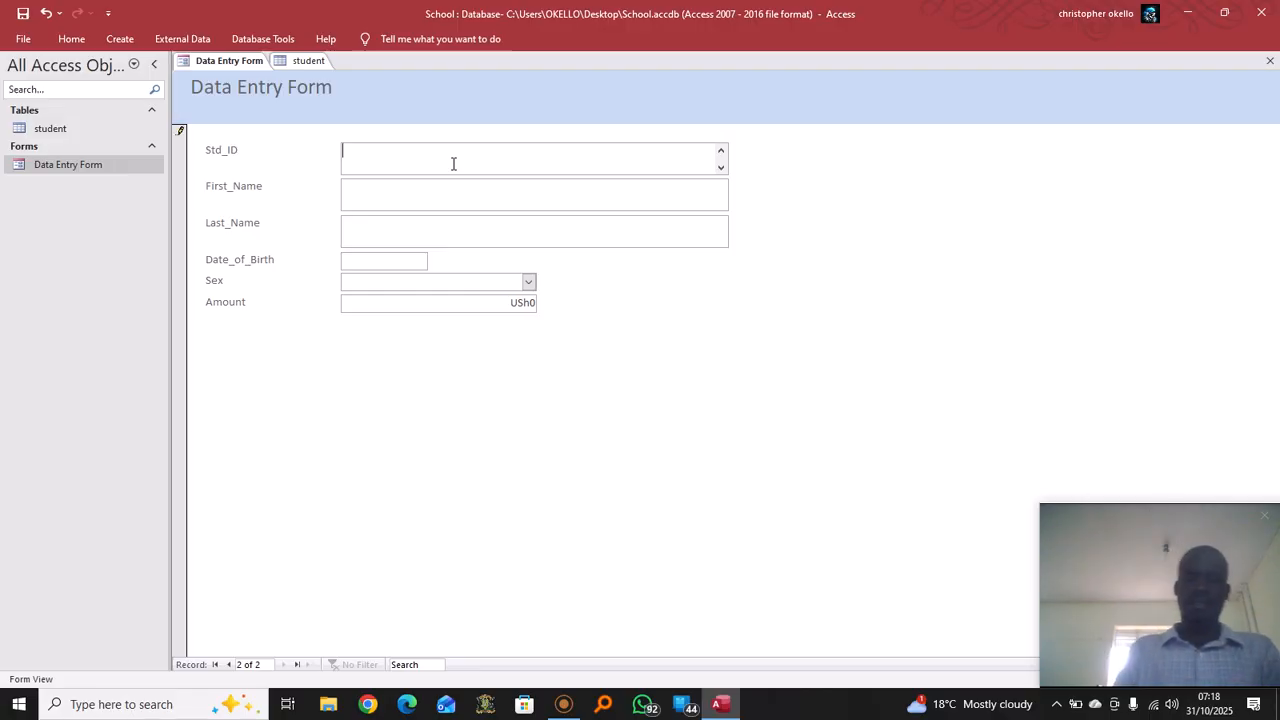
text(KSS2)
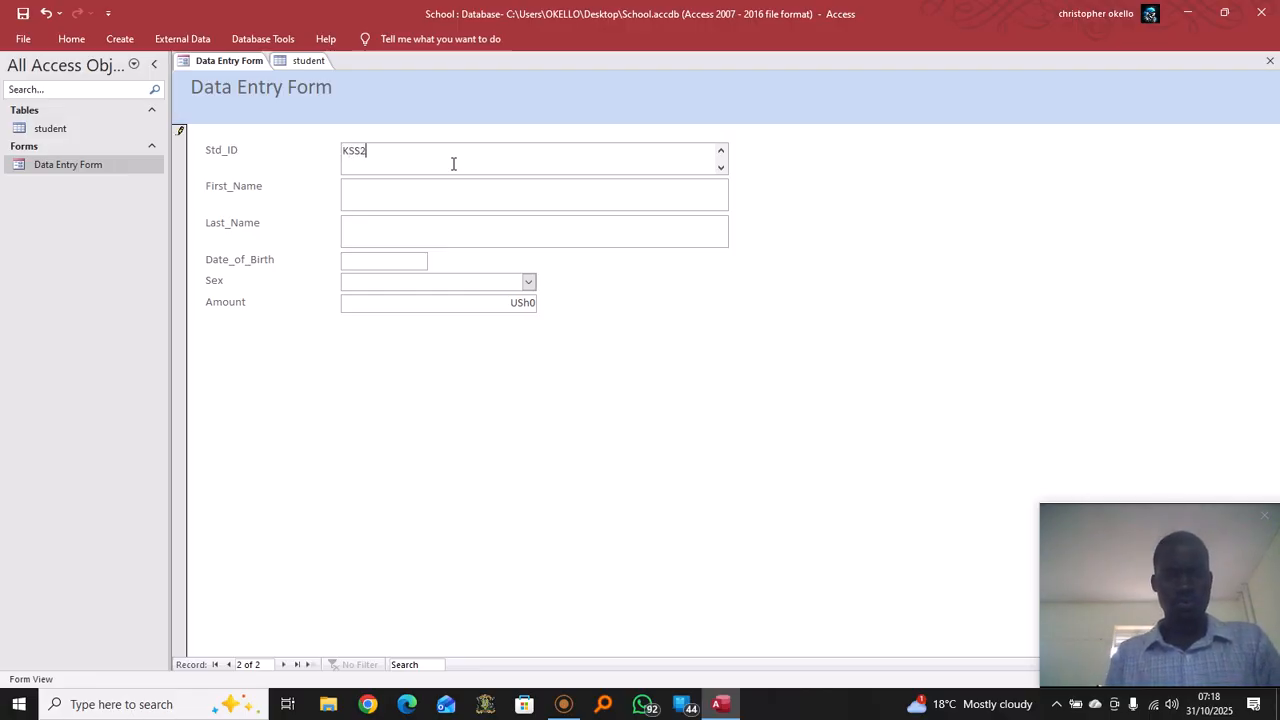
click(455, 195)
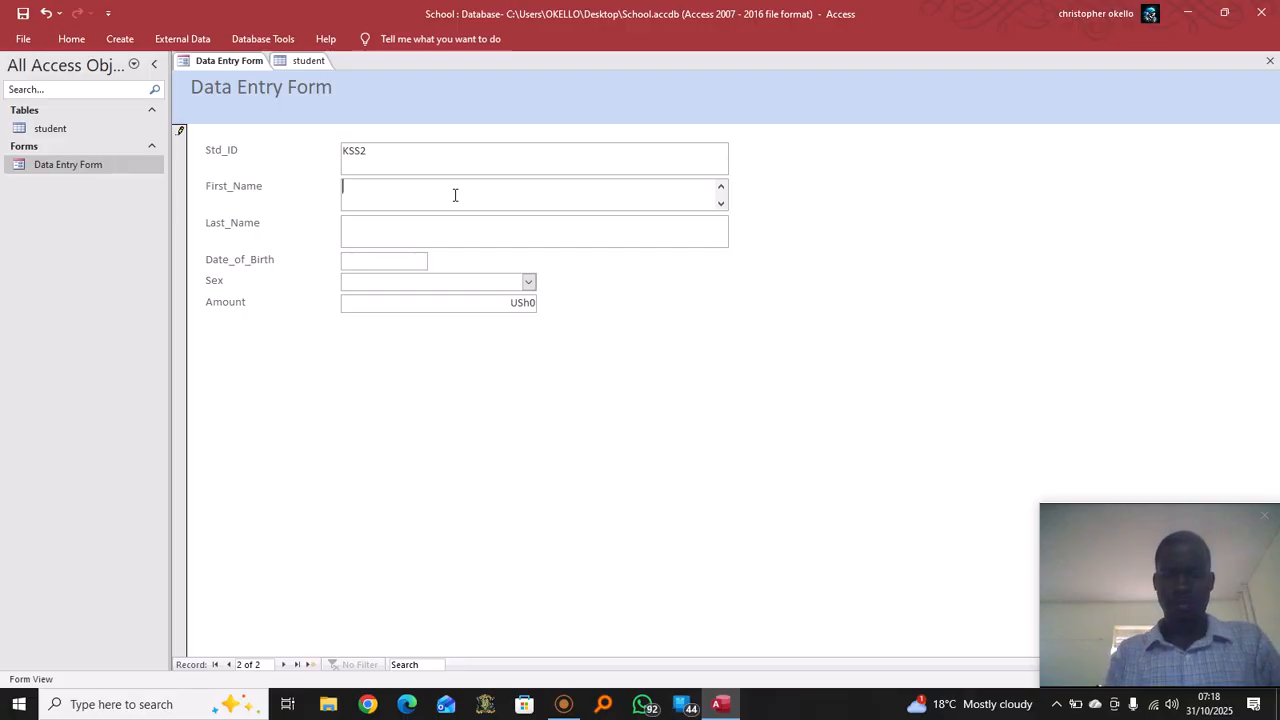
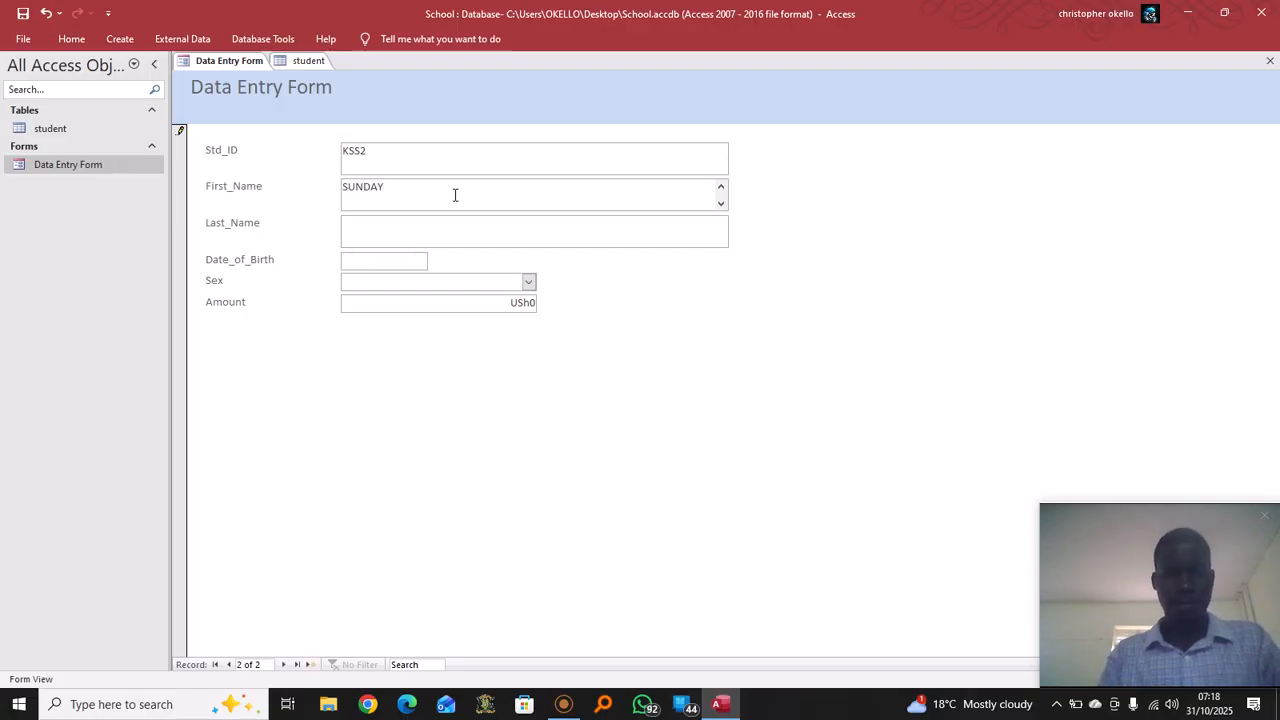
click(477, 224)
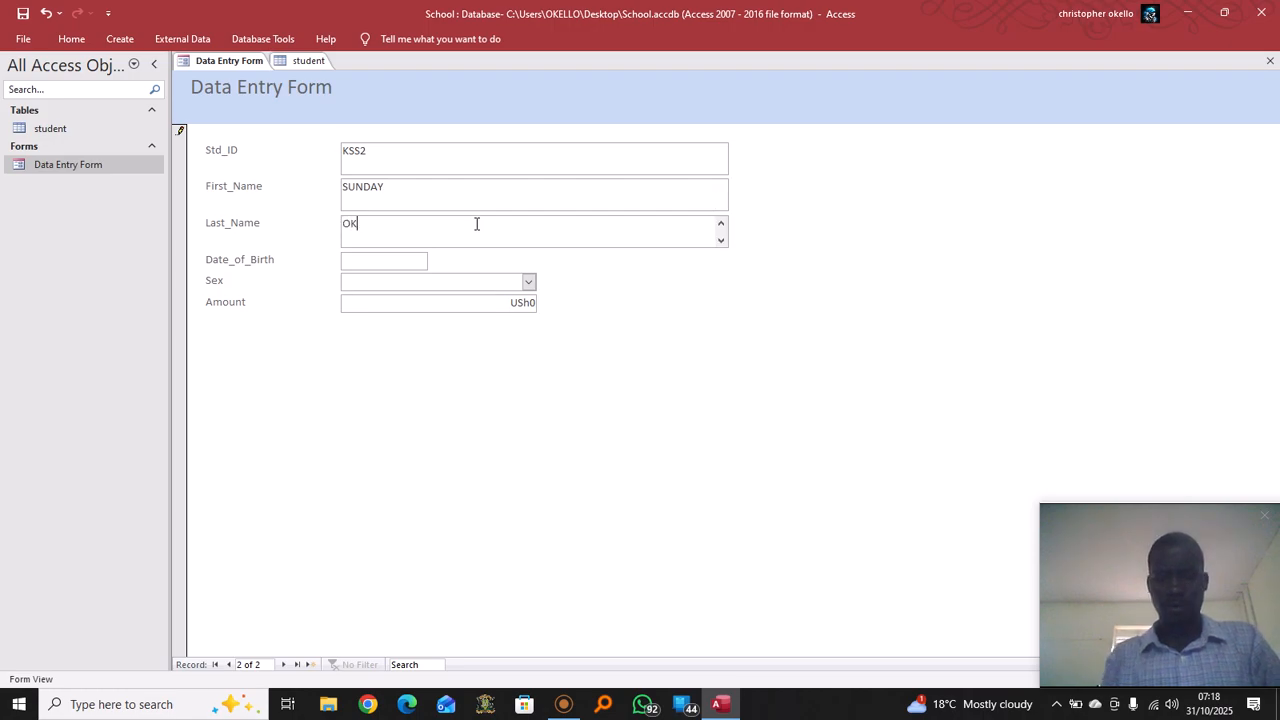
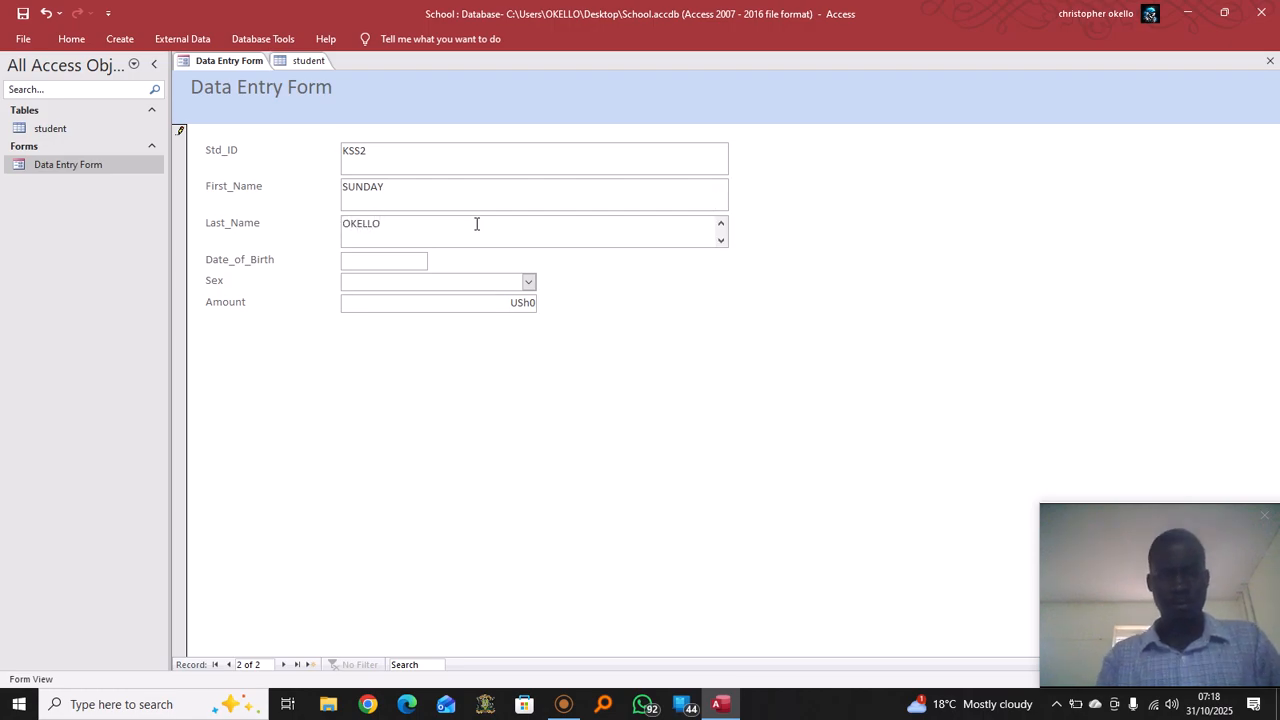
click(424, 263)
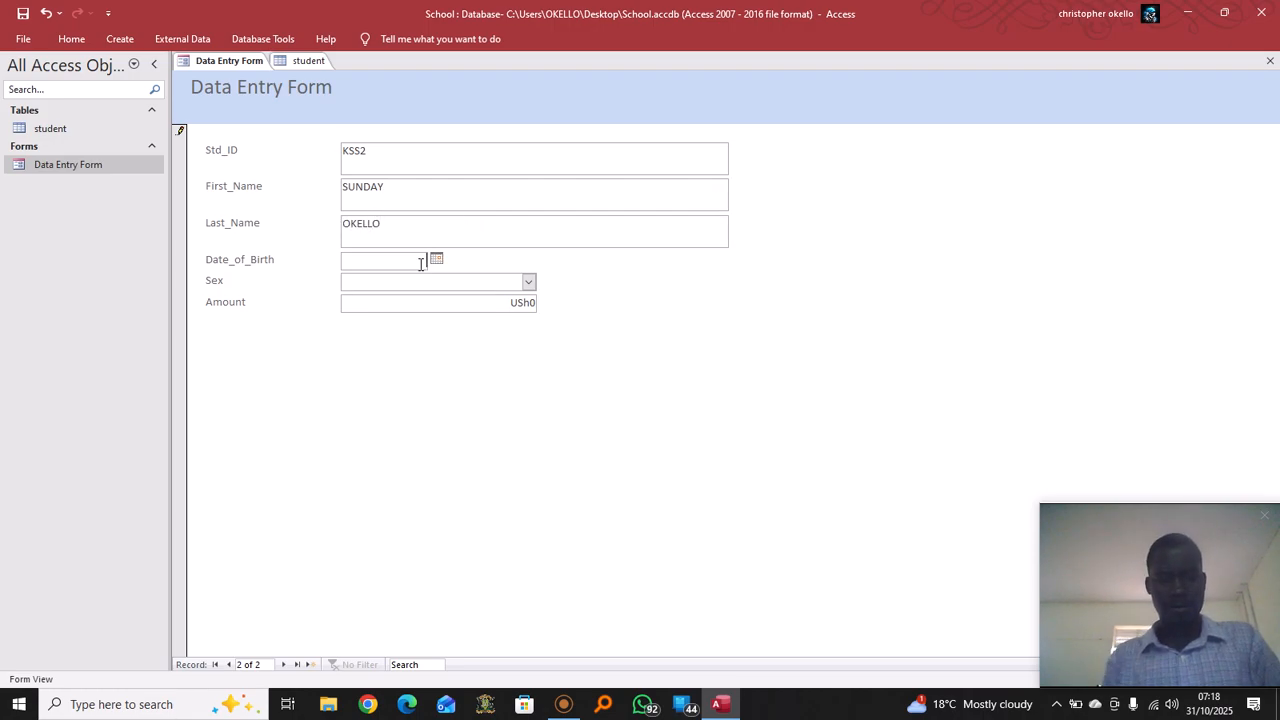
text(19/)
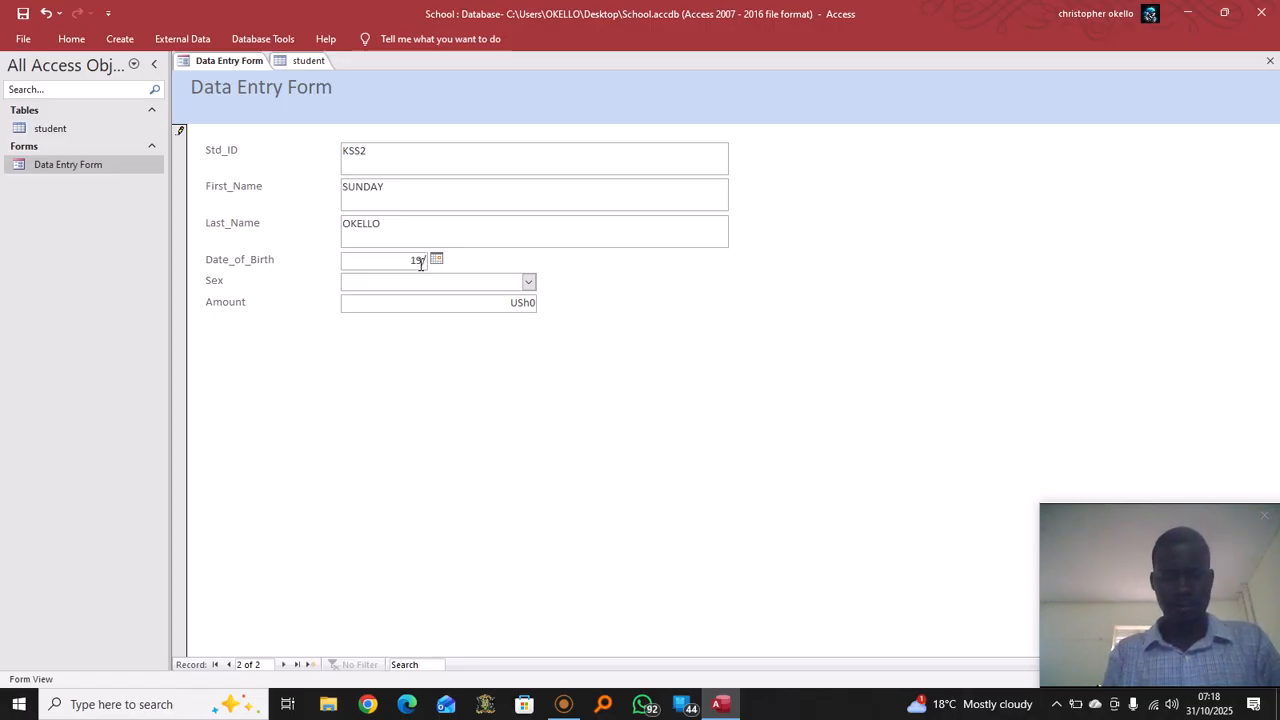
text(10/200)
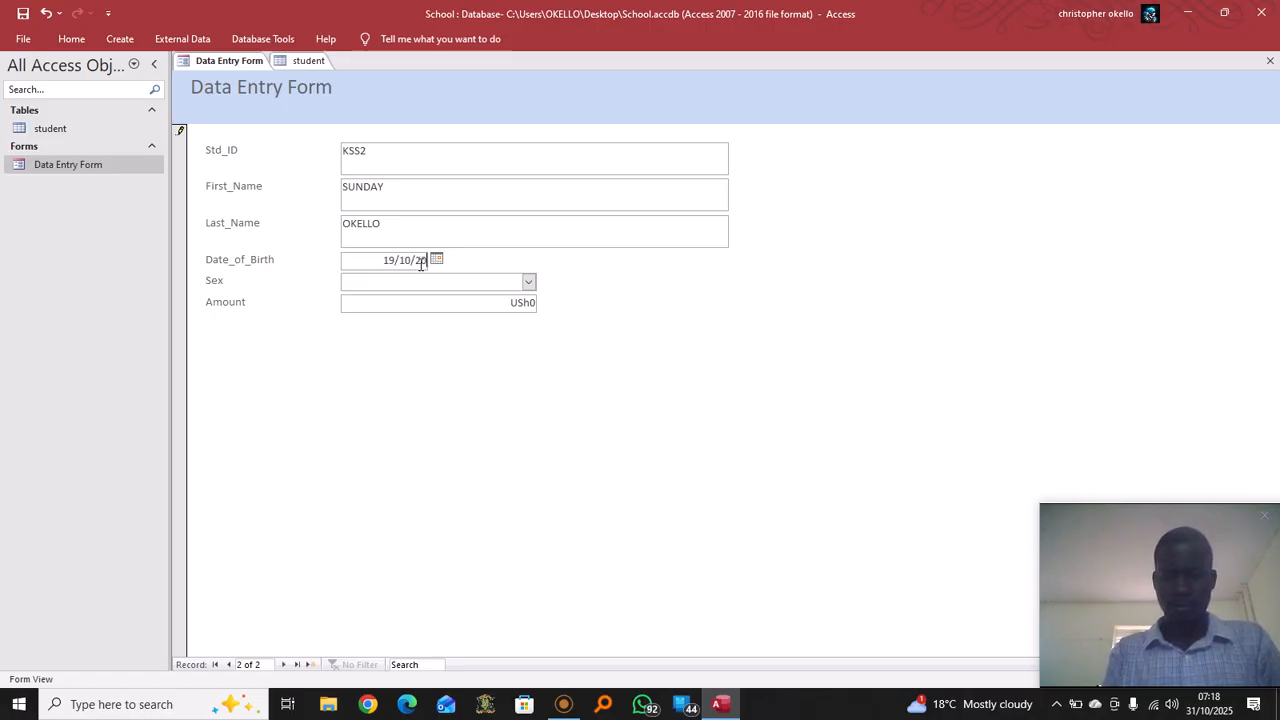
text(1)
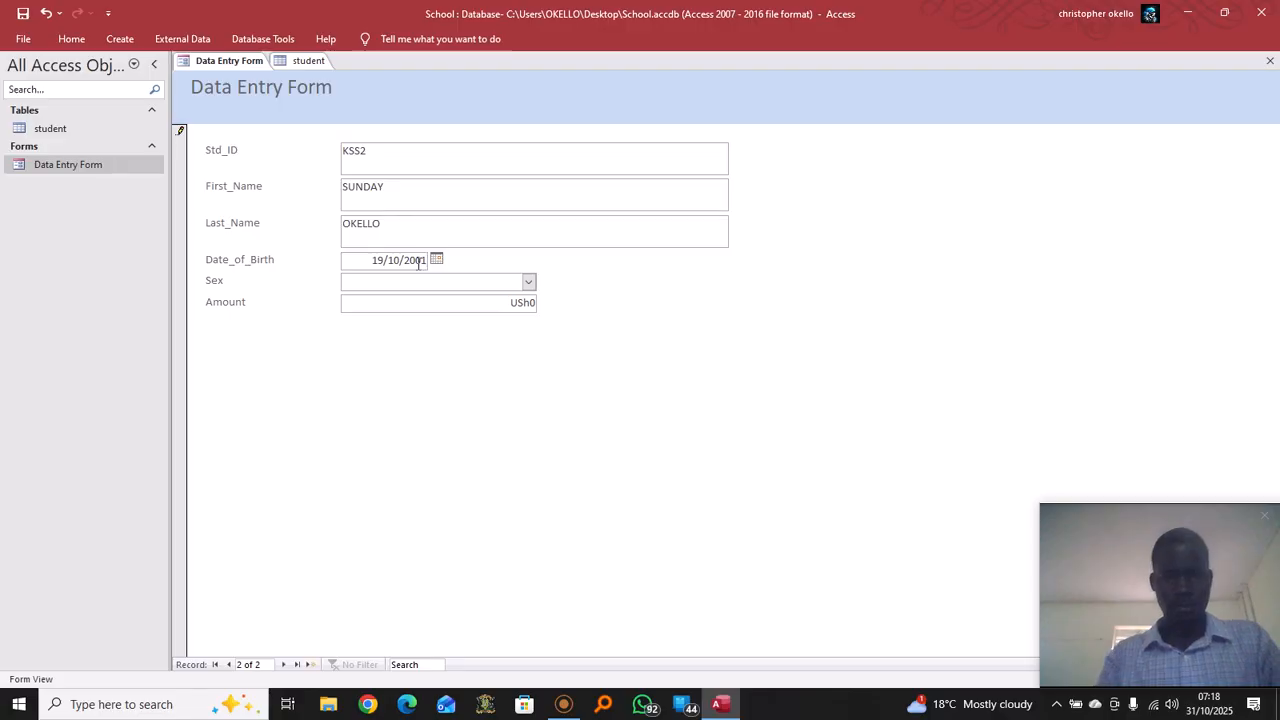
Set sex to Male and Amount to 120000, then save the record
click(529, 282)
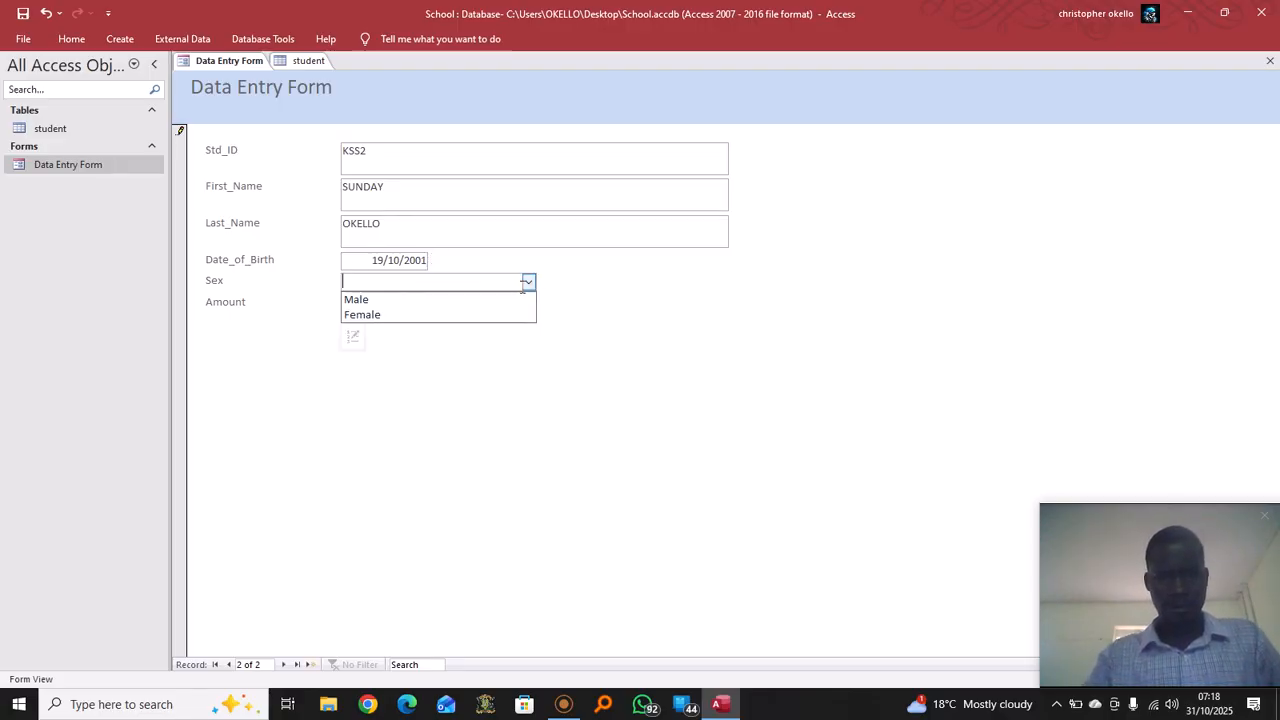
click(410, 297)
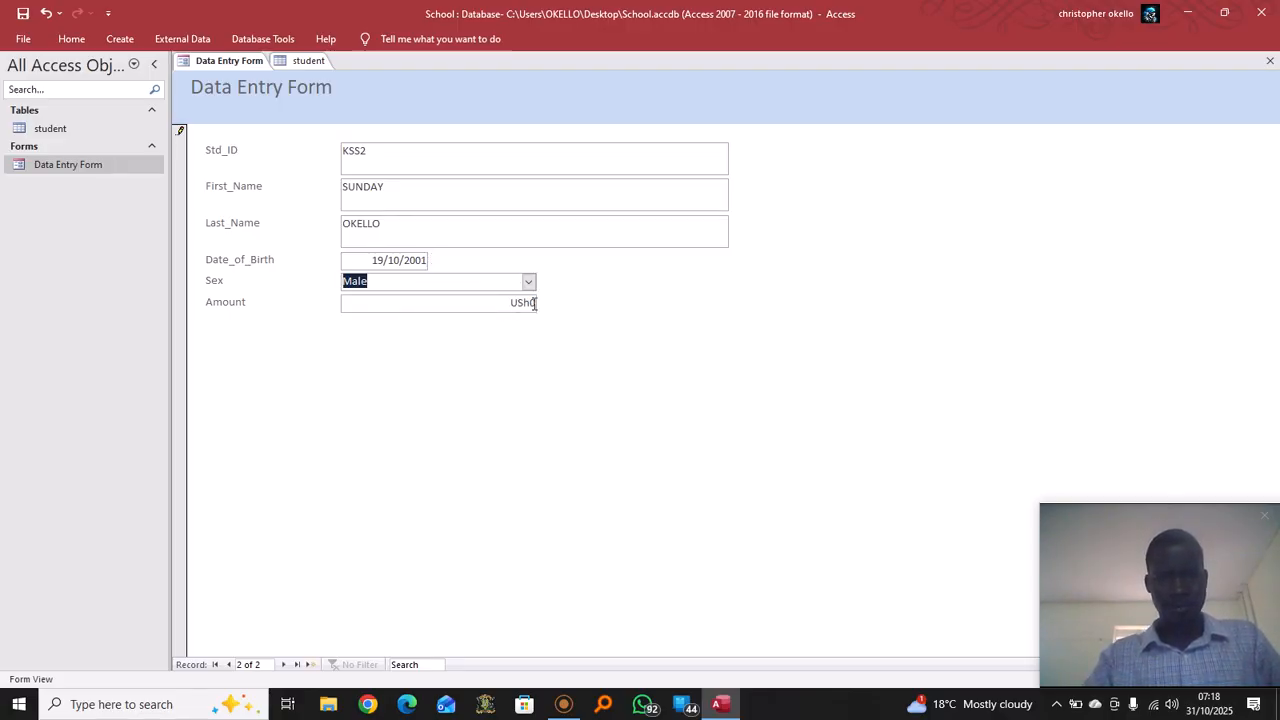
click(533, 303)
key(BackSpace)
key(BackSpace)
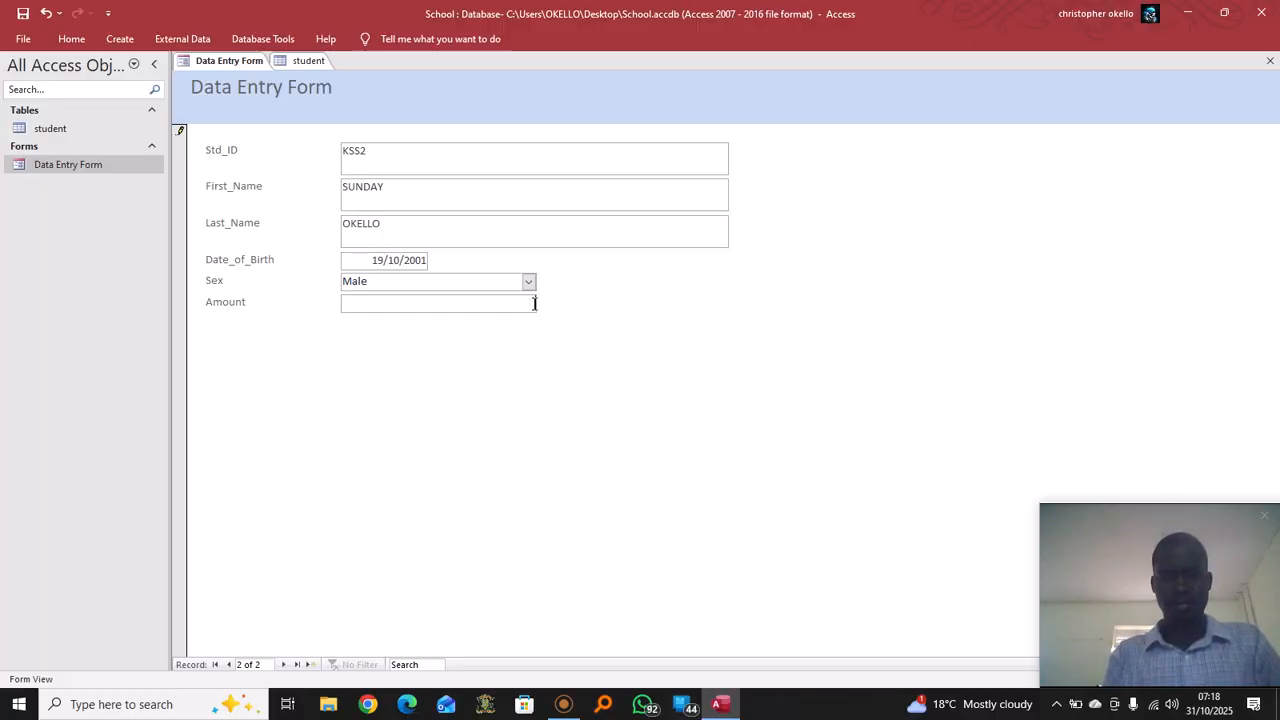
text(120000)
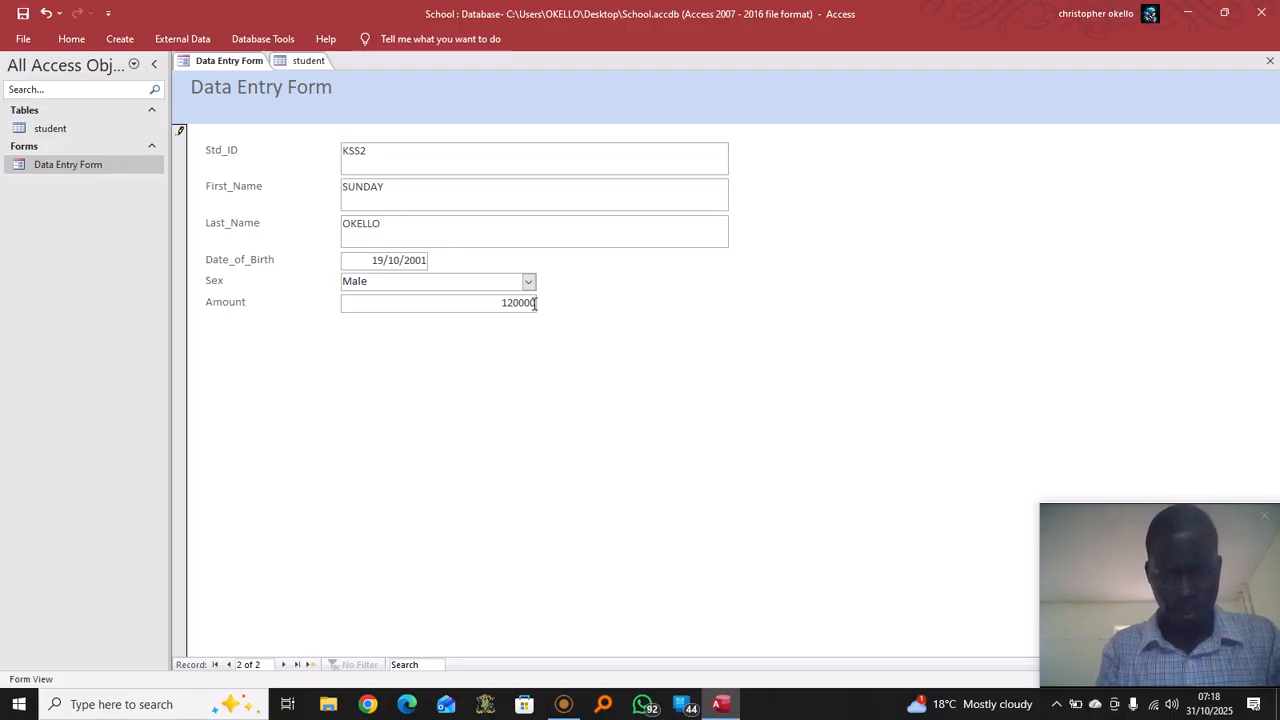
key(Tab)
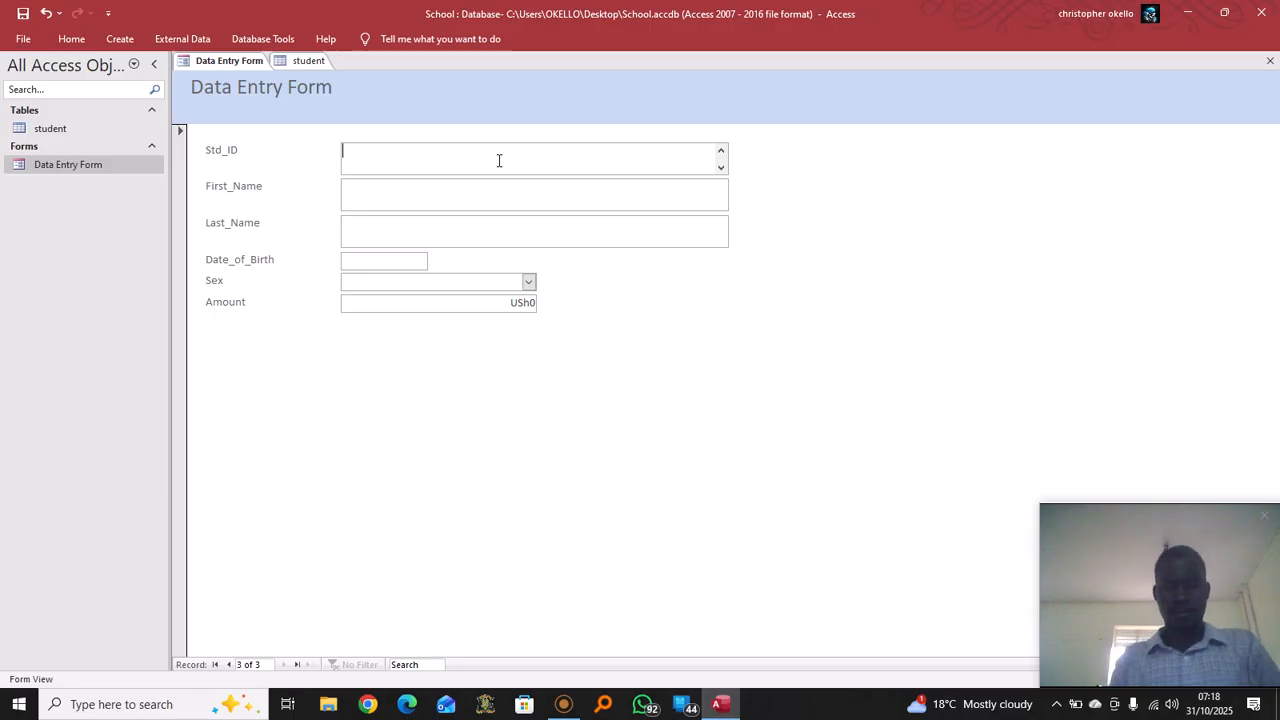
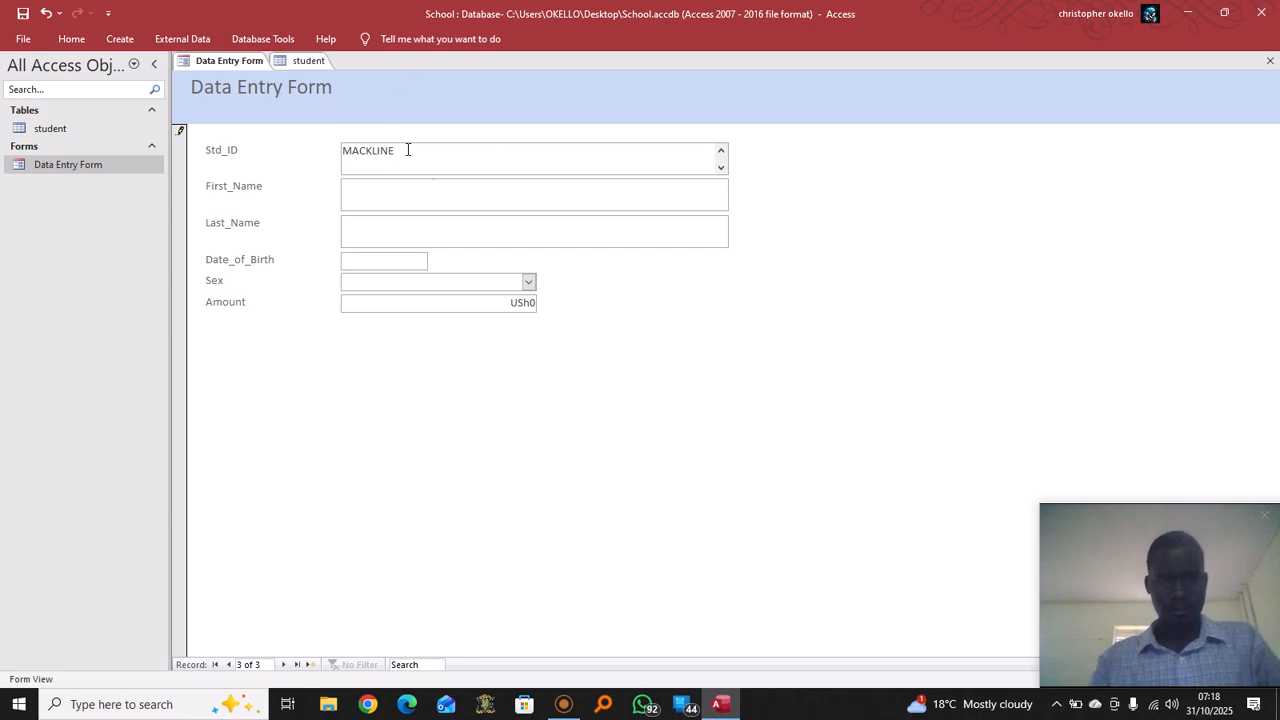
Enter the third student's ID and names, fixing values typed into the wrong fields
click(444, 189)
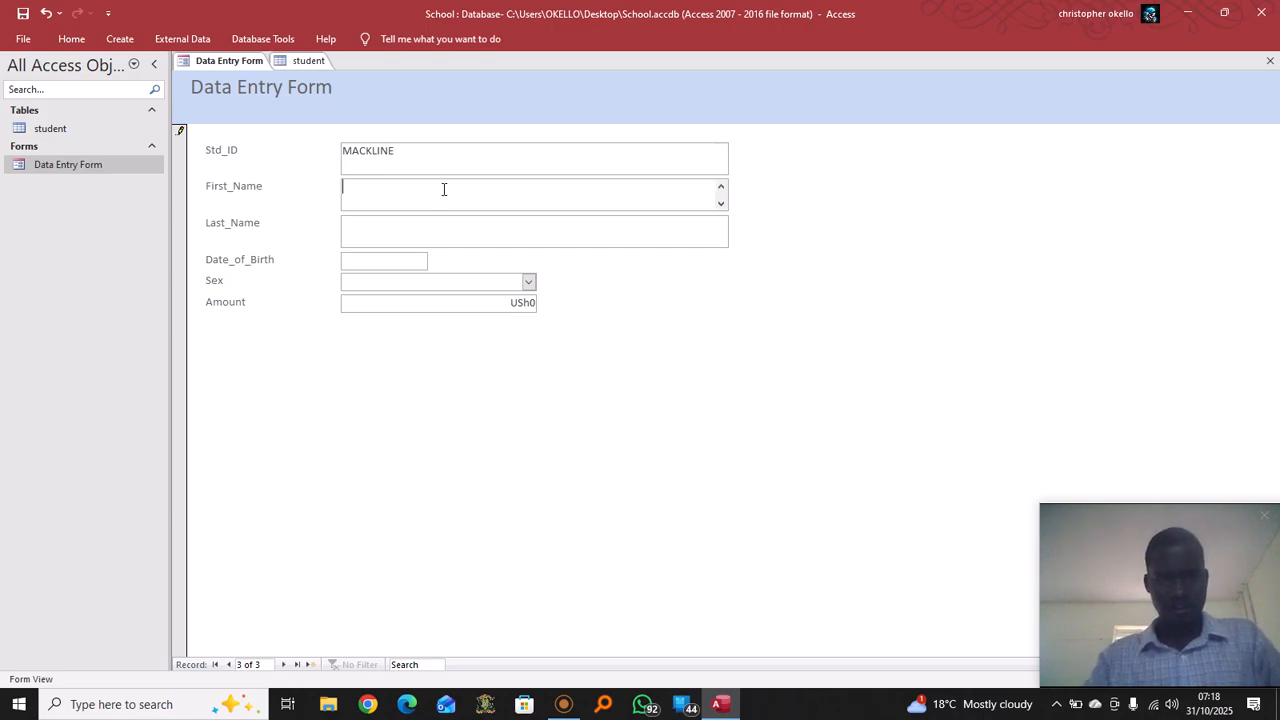
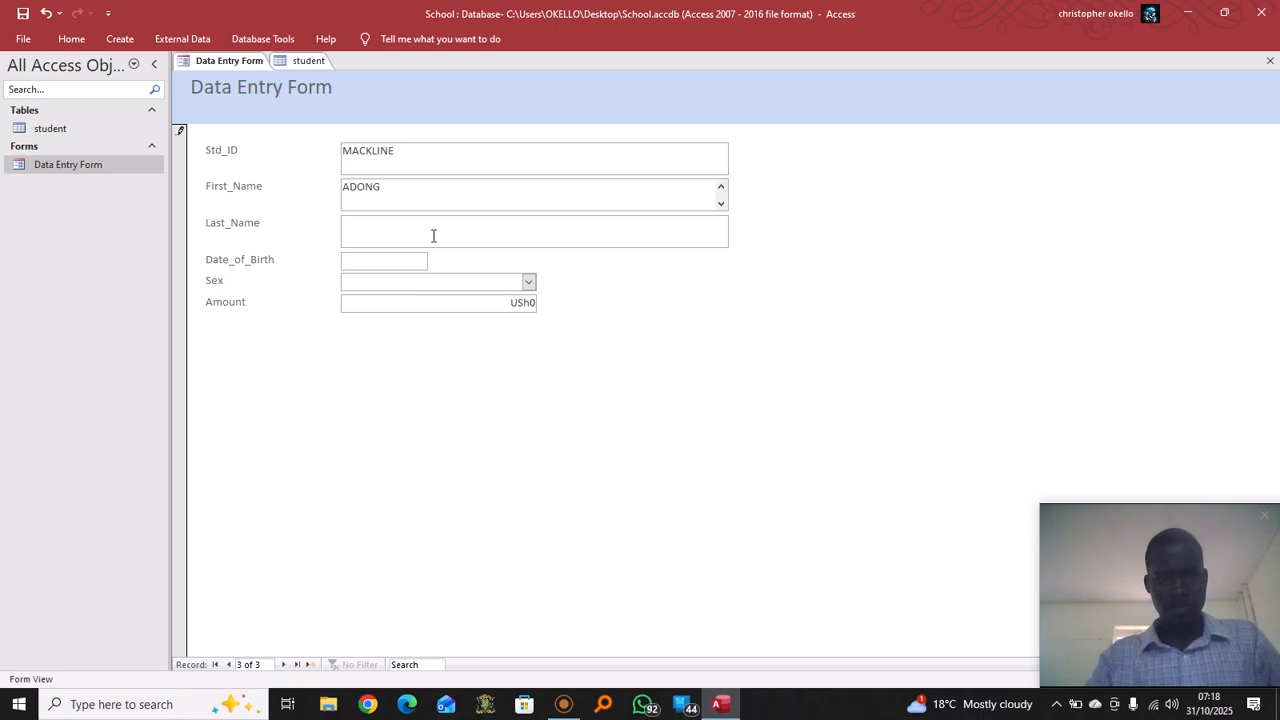
click(410, 150)
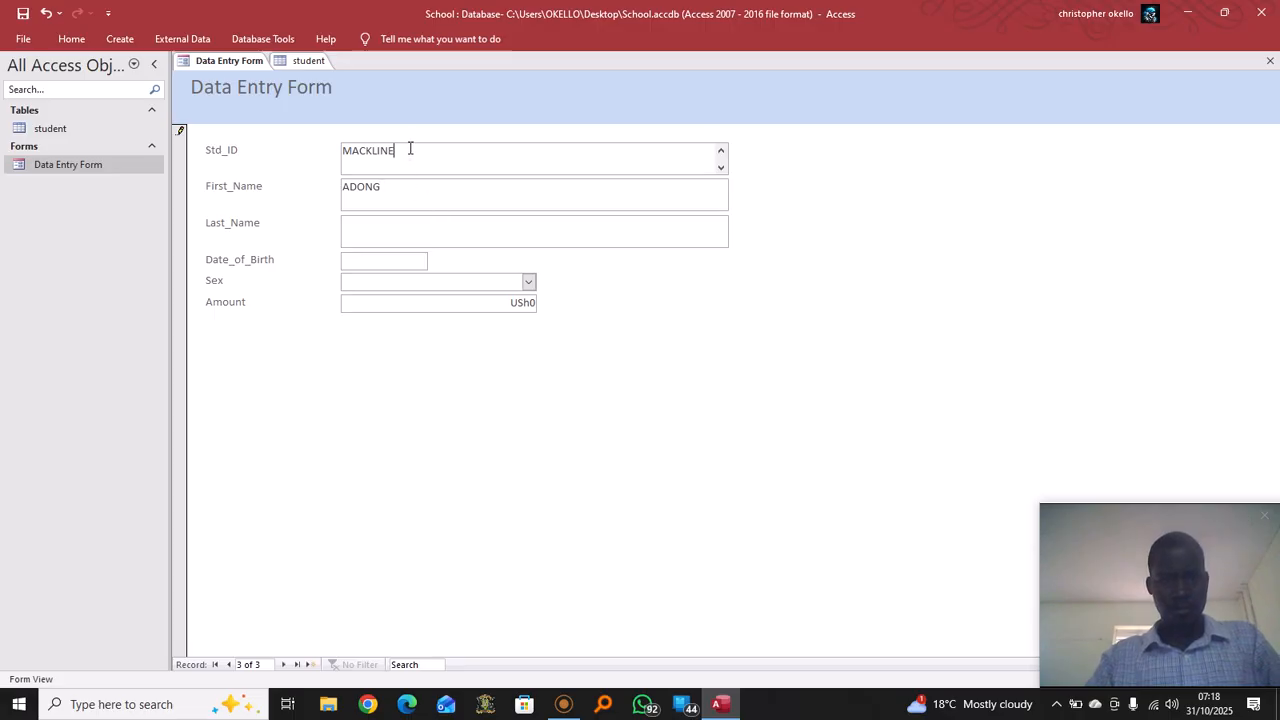
key(BackSpace)
key(BackSpace)
key(BackSpace)
key(BackSpace)
key(BackSpace)
key(BackSpace)
key(BackSpace)
key(BackSpace)
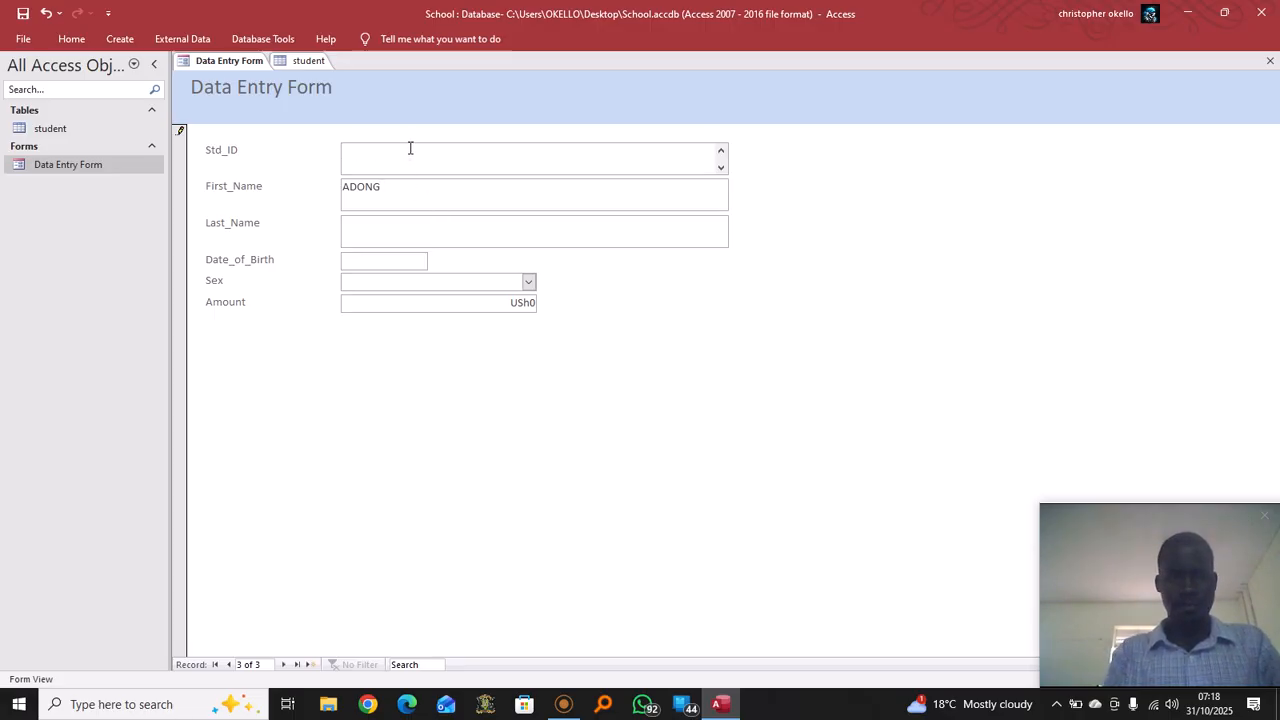
text(KSS3)
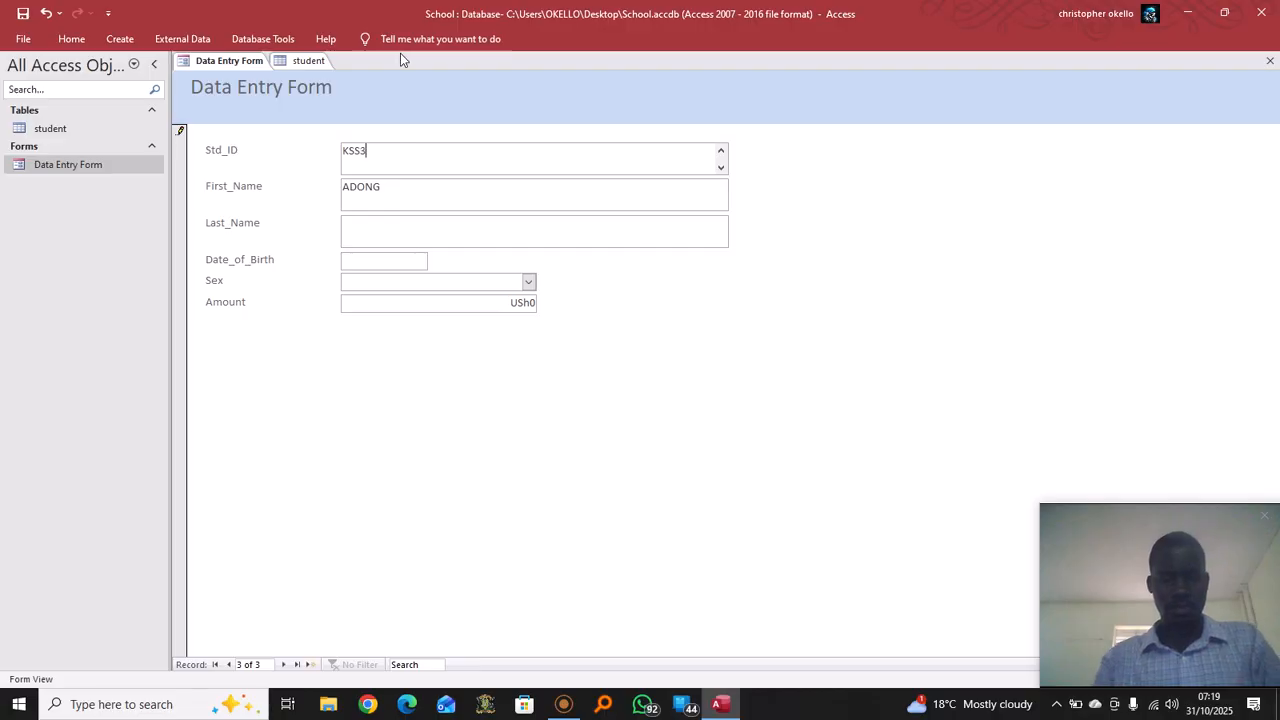
click(385, 195)
key(BackSpace)
key(BackSpace)
key(BackSpace)
key(BackSpace)
key(BackSpace)
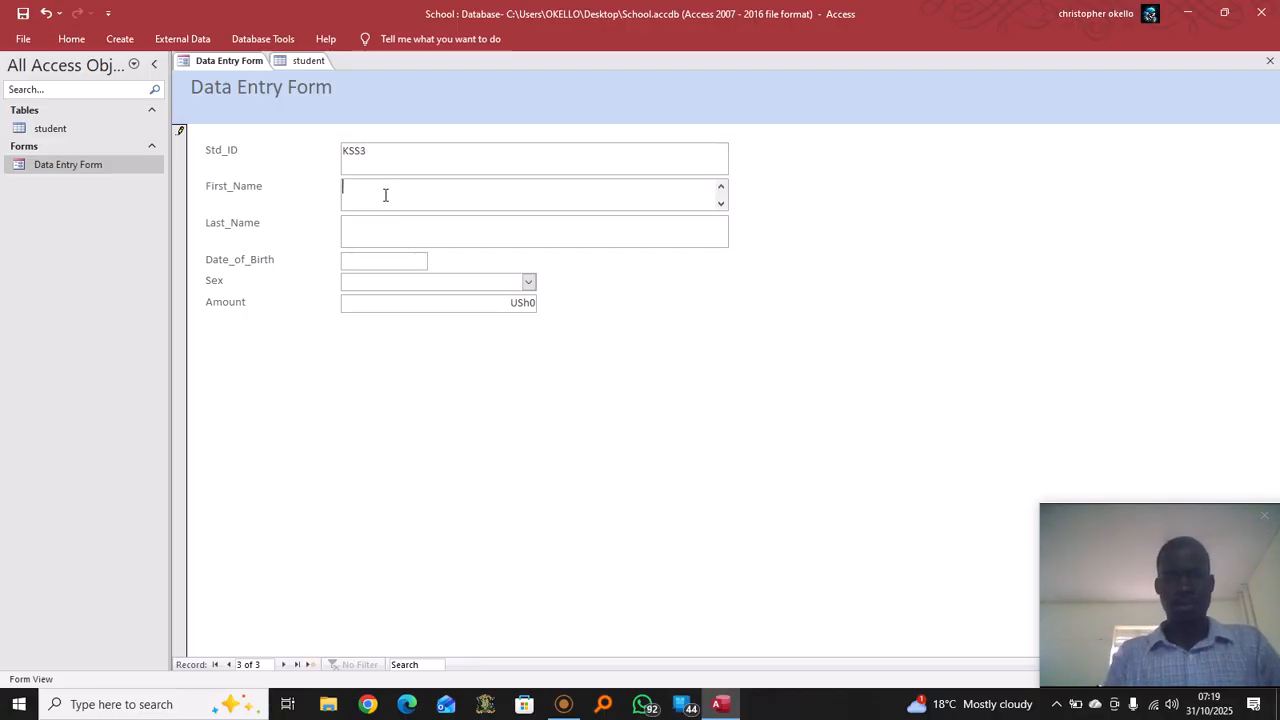
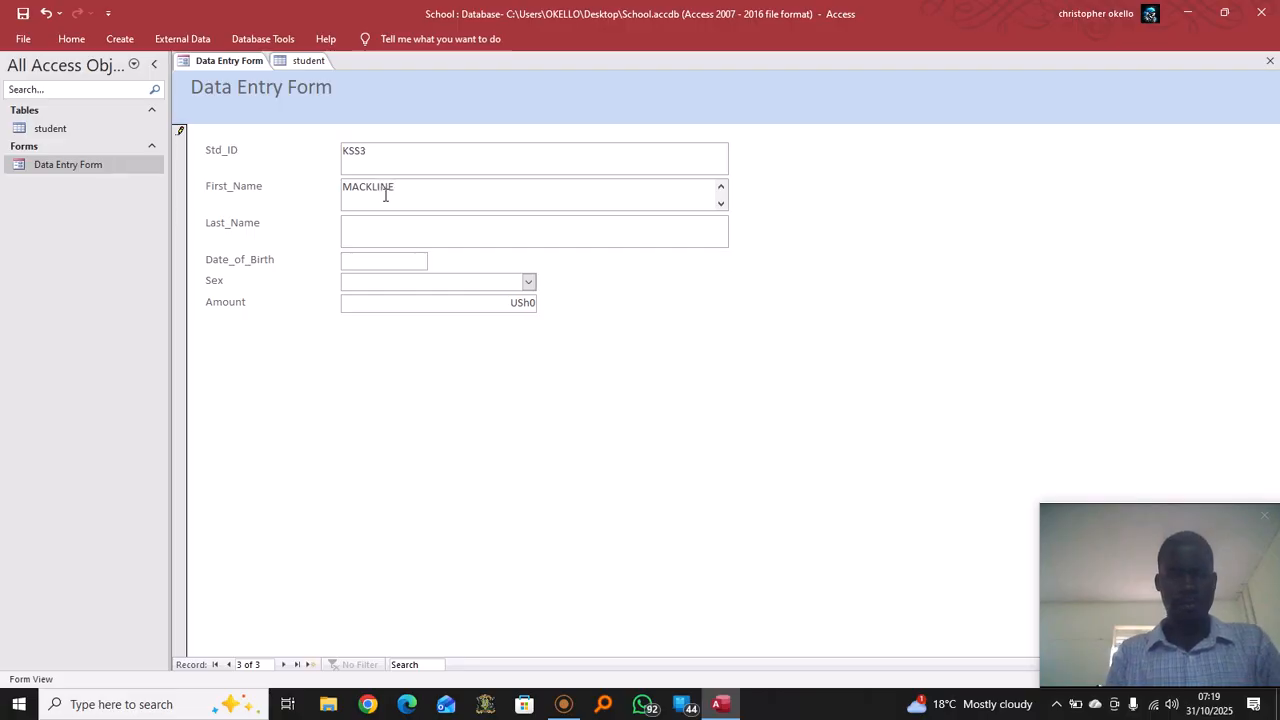
click(431, 228)
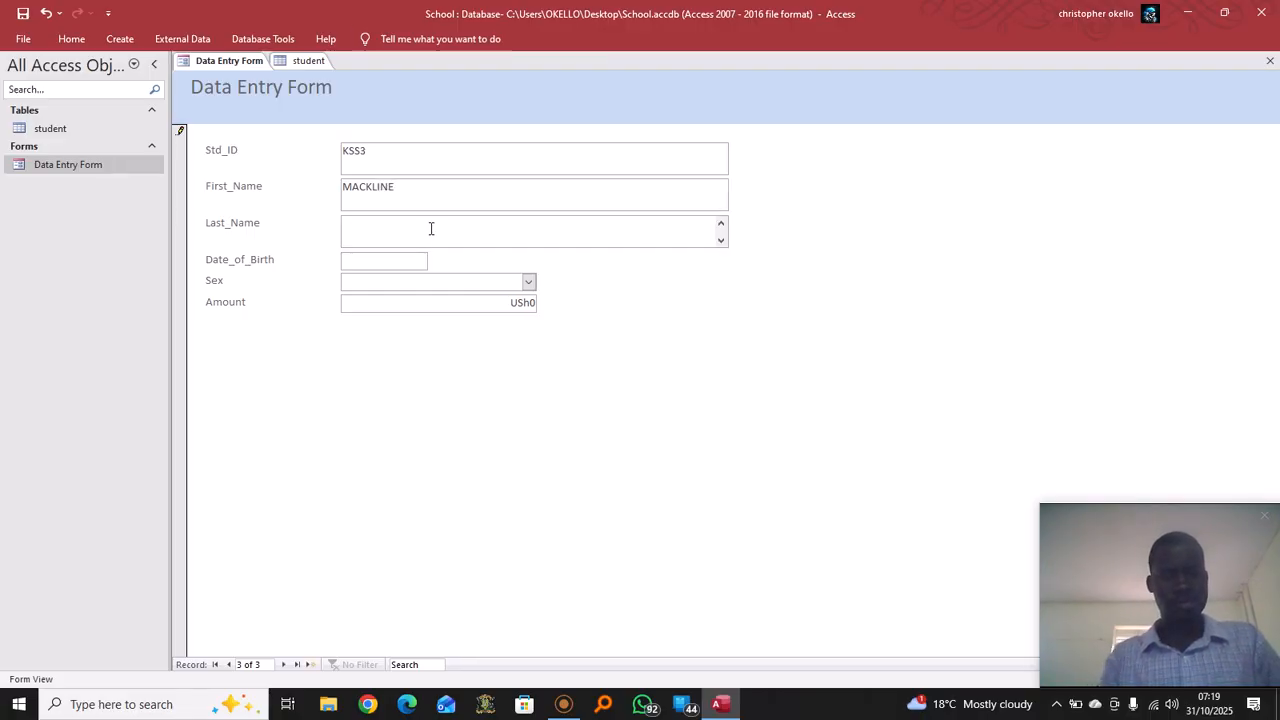
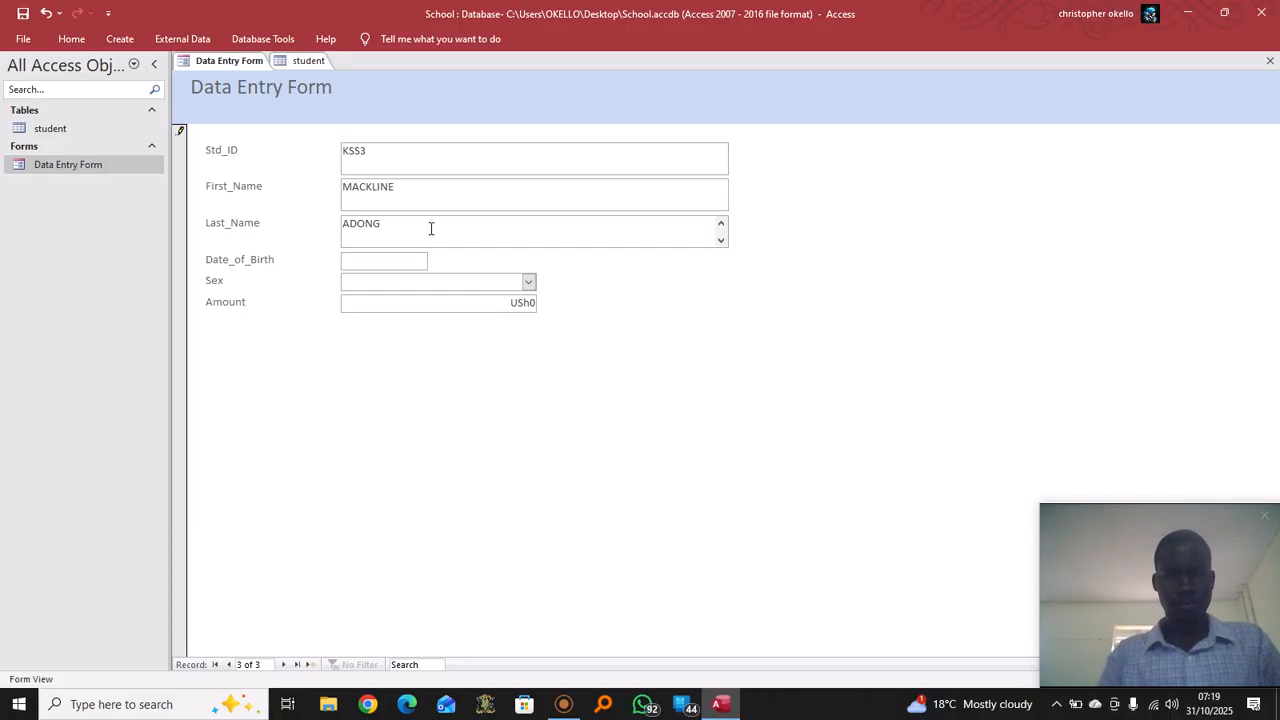
click(423, 262)
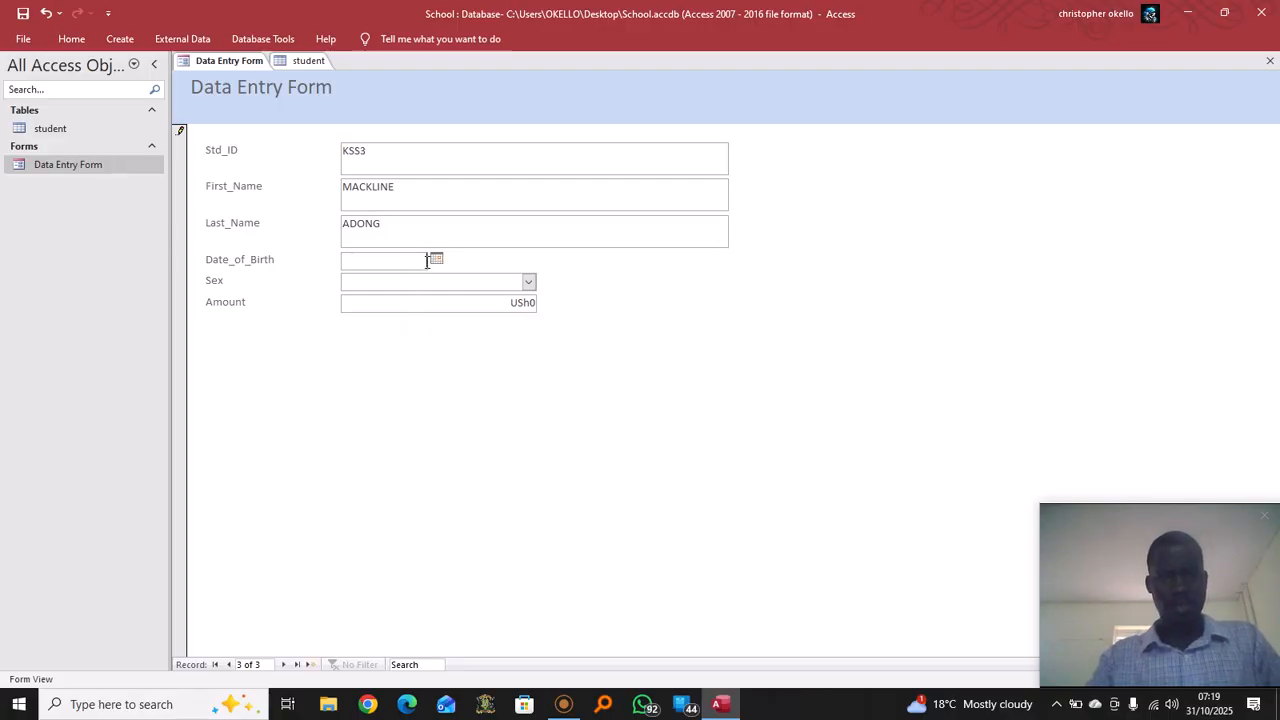
text(12/)
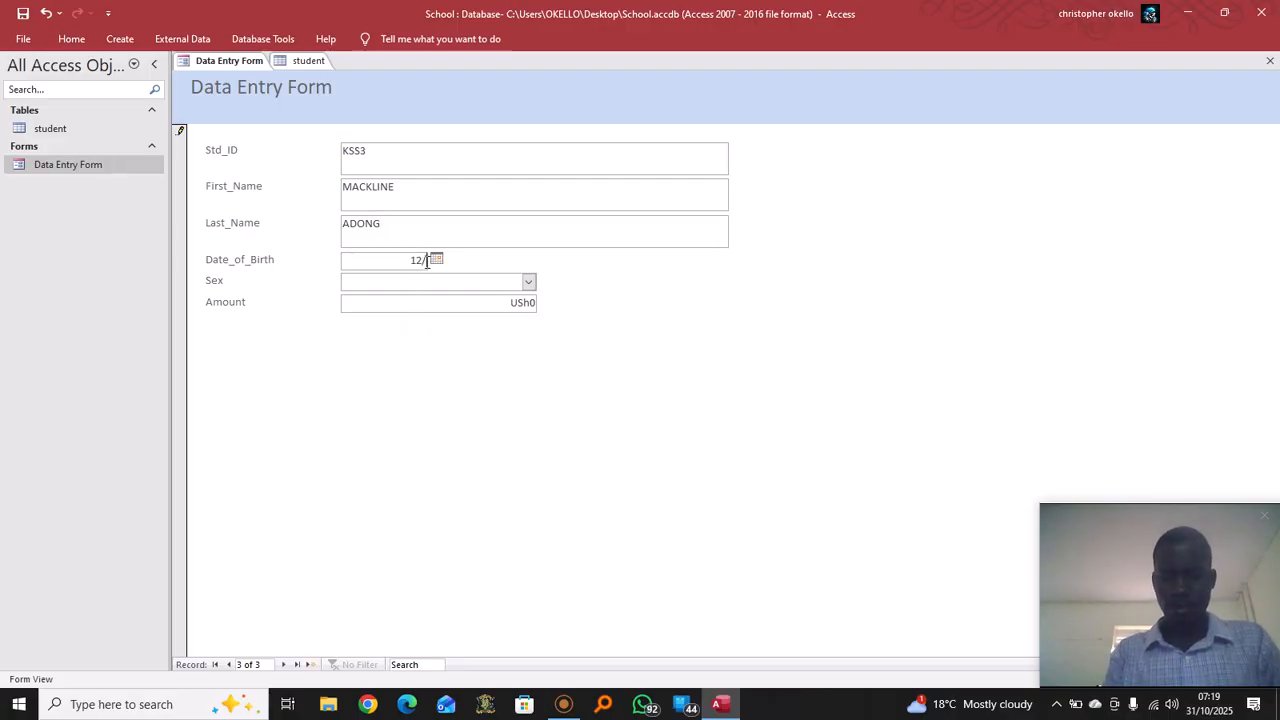
text(10/)
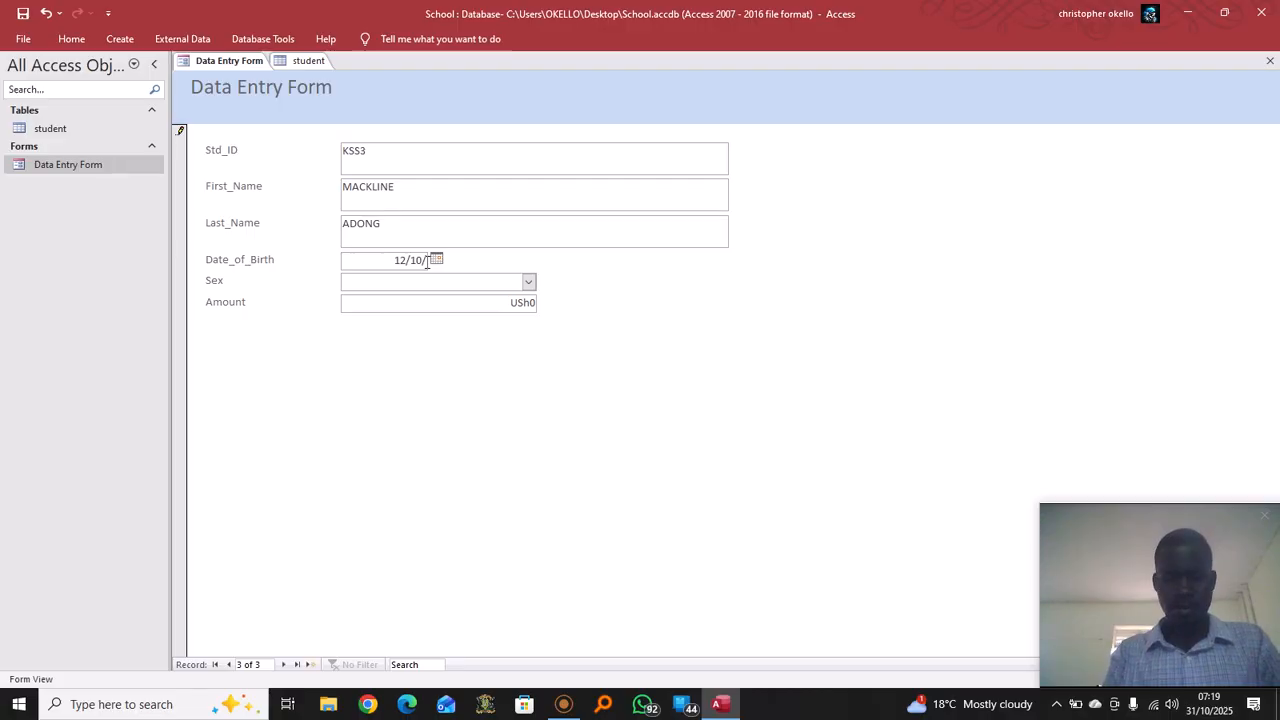
text(2003)
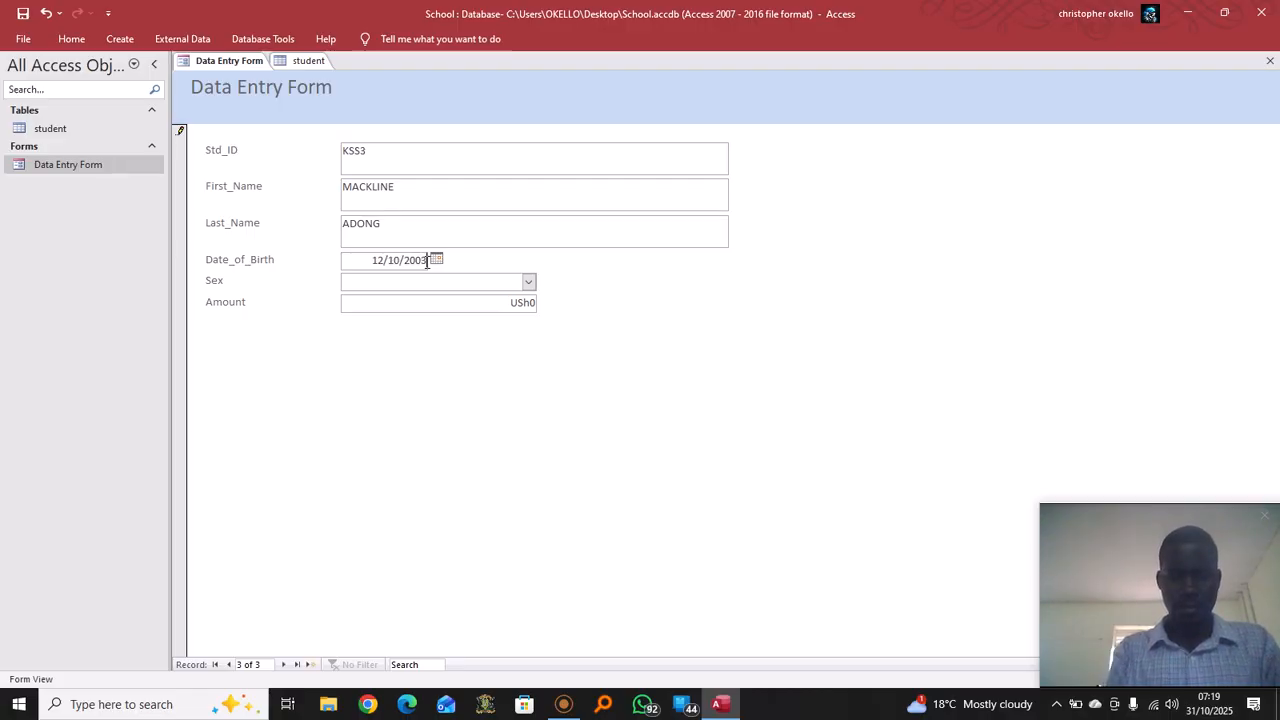
click(529, 284)
click(529, 284)
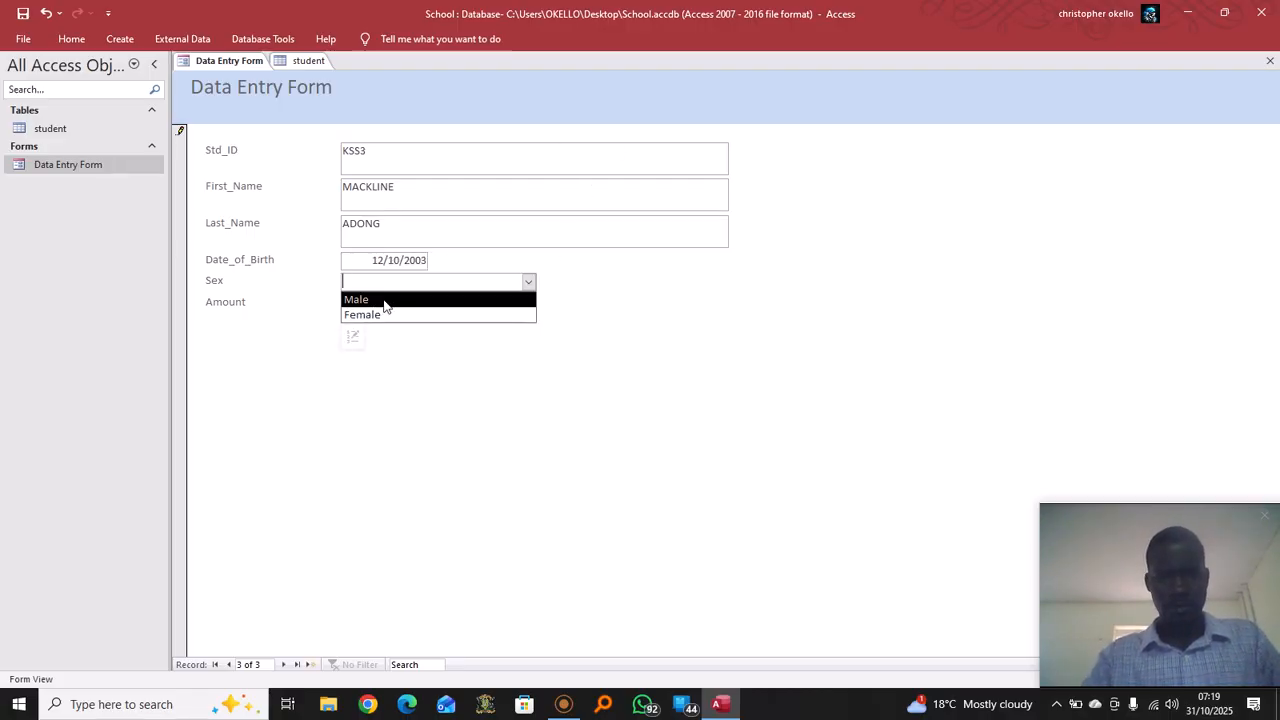
click(391, 314)
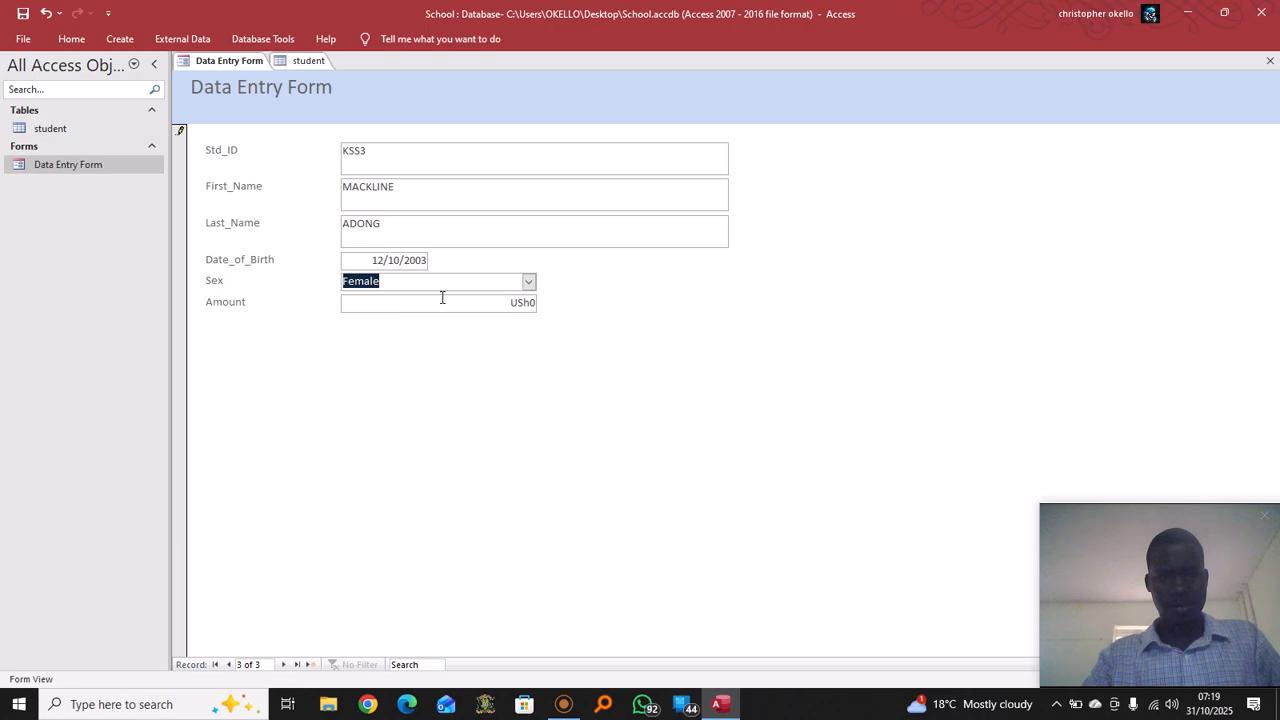
click(534, 304)
key(BackSpace)
key(BackSpace)
key(BackSpace)
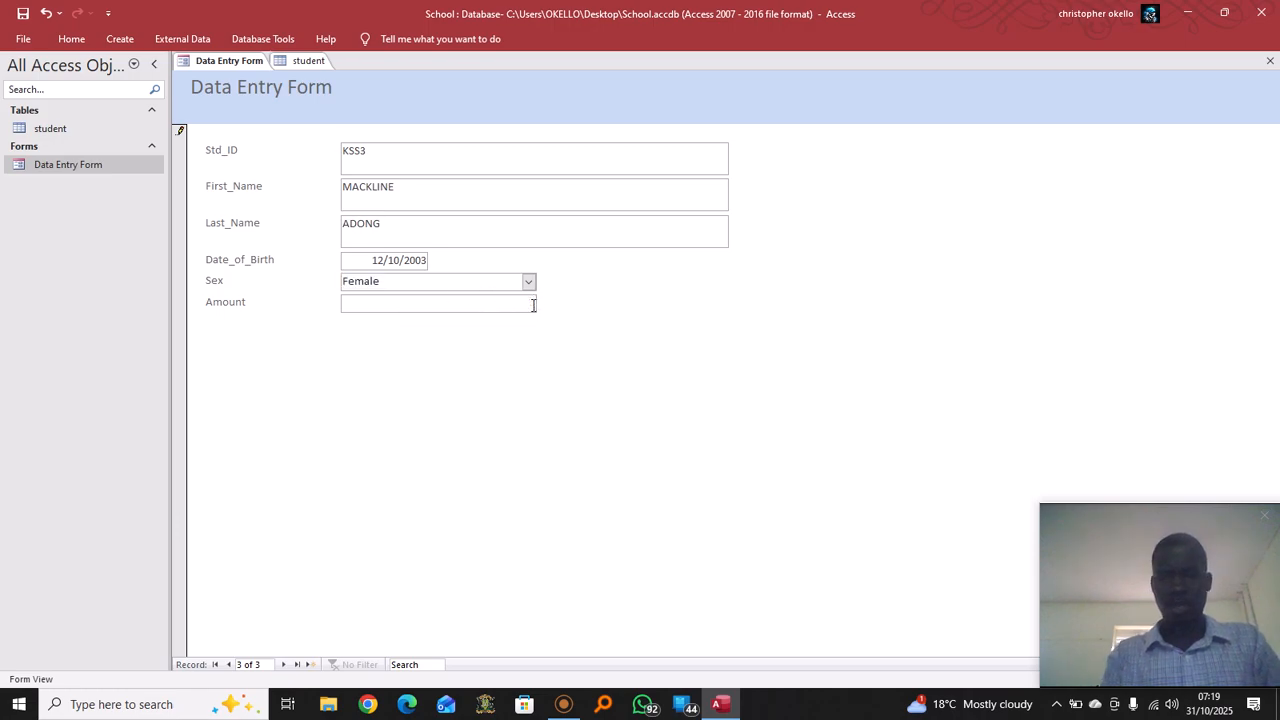
text(25)
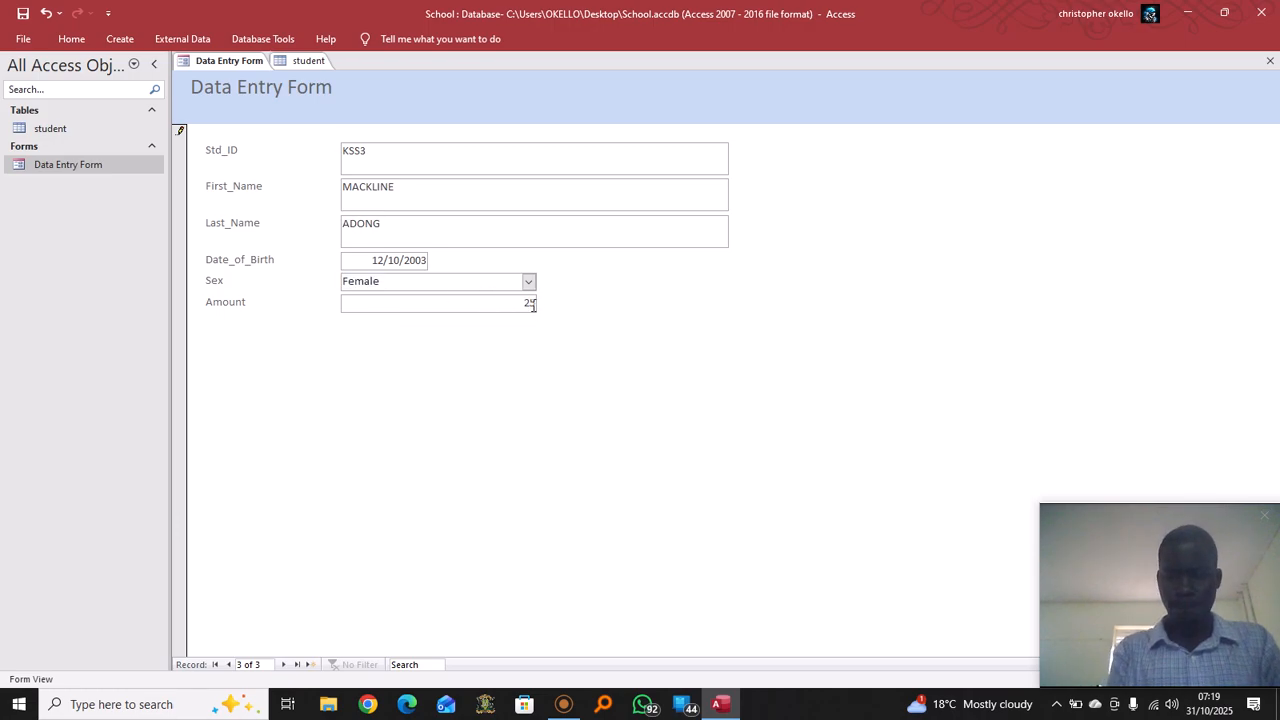
text(000)
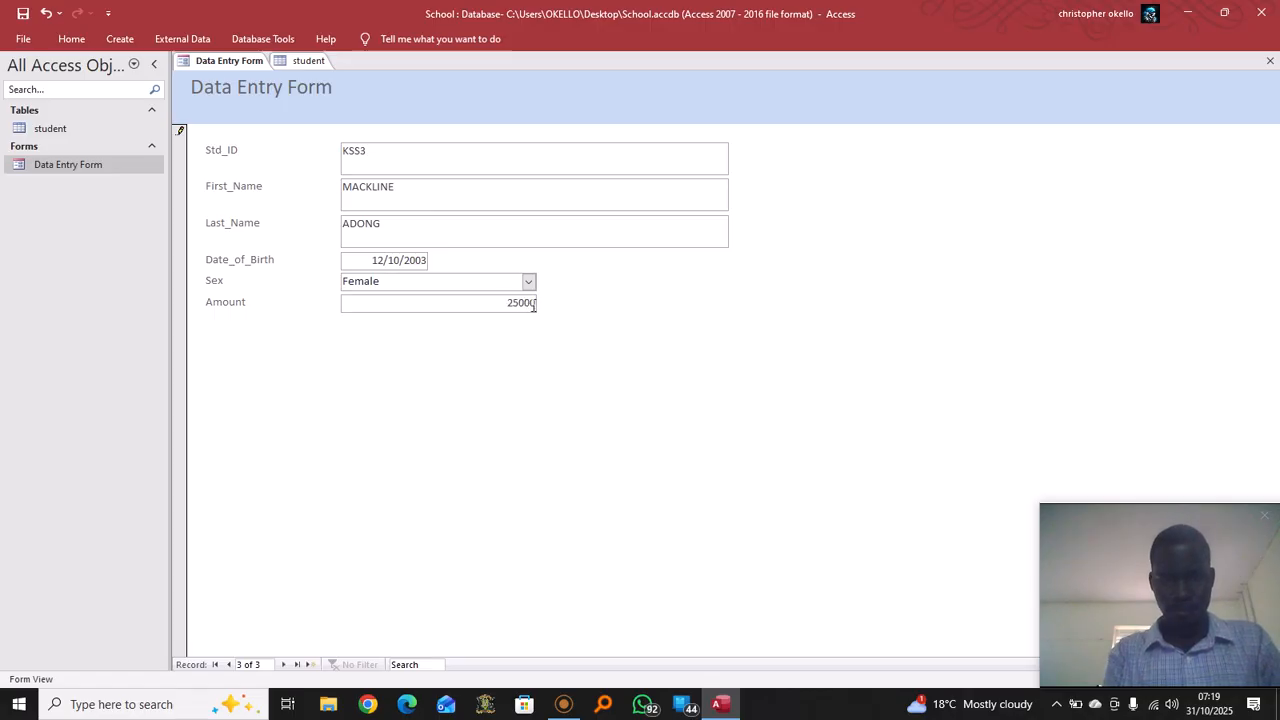
text(0)
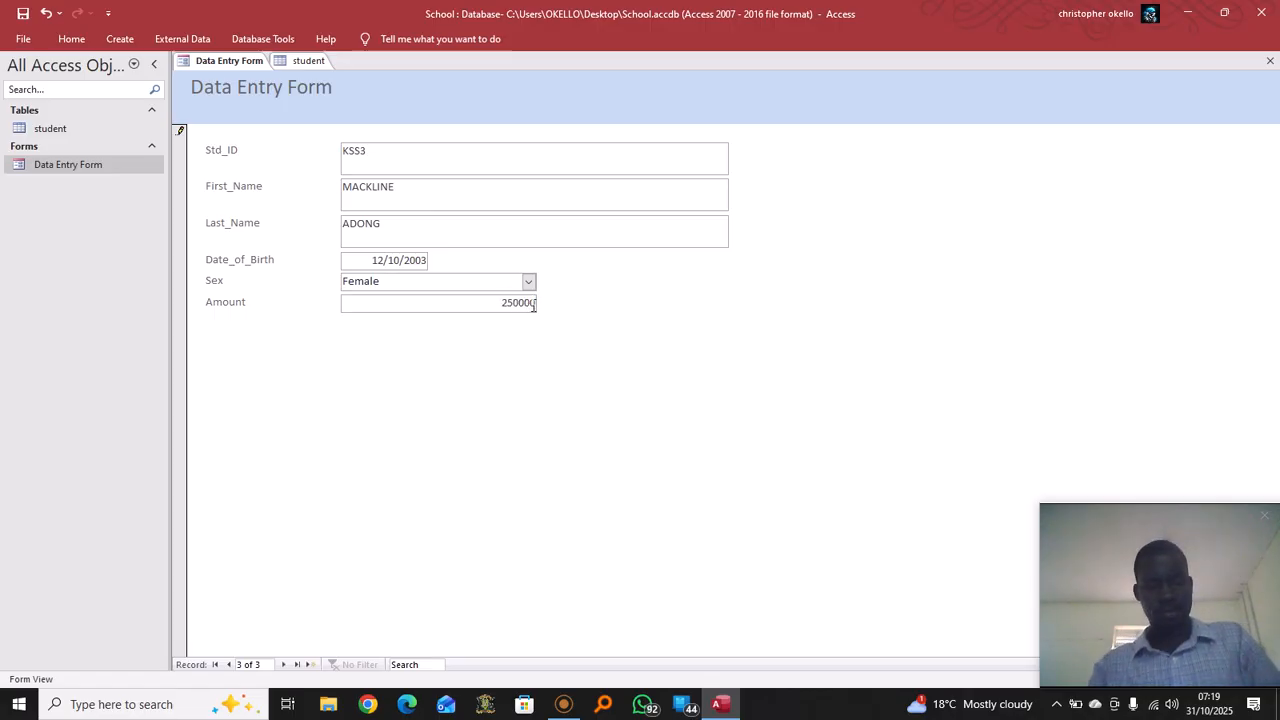
key(Tab)
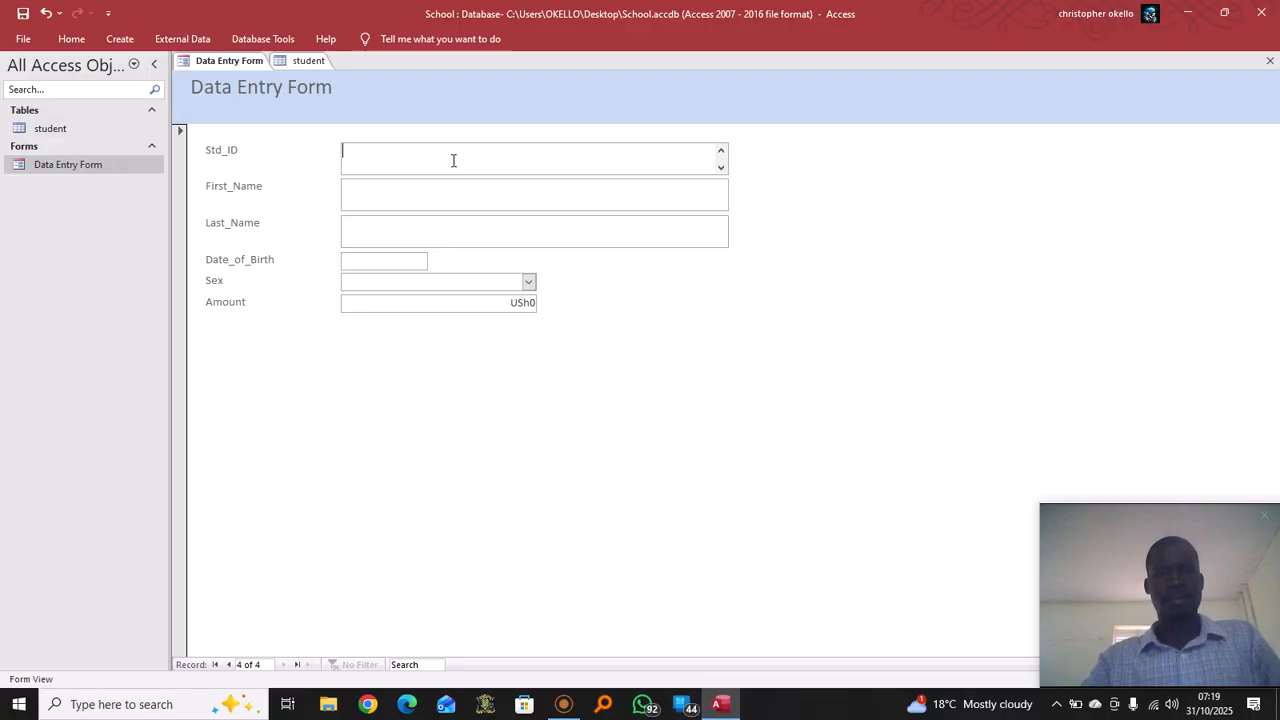
text(KSS)
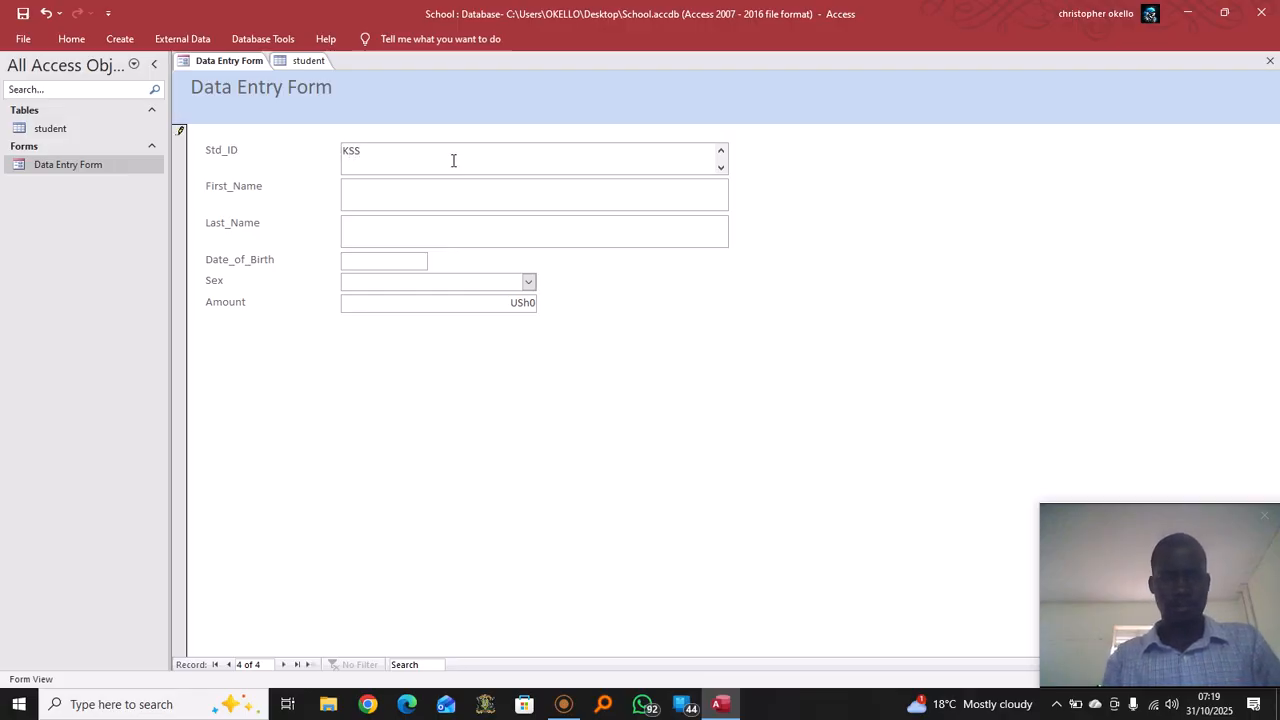
text(4)
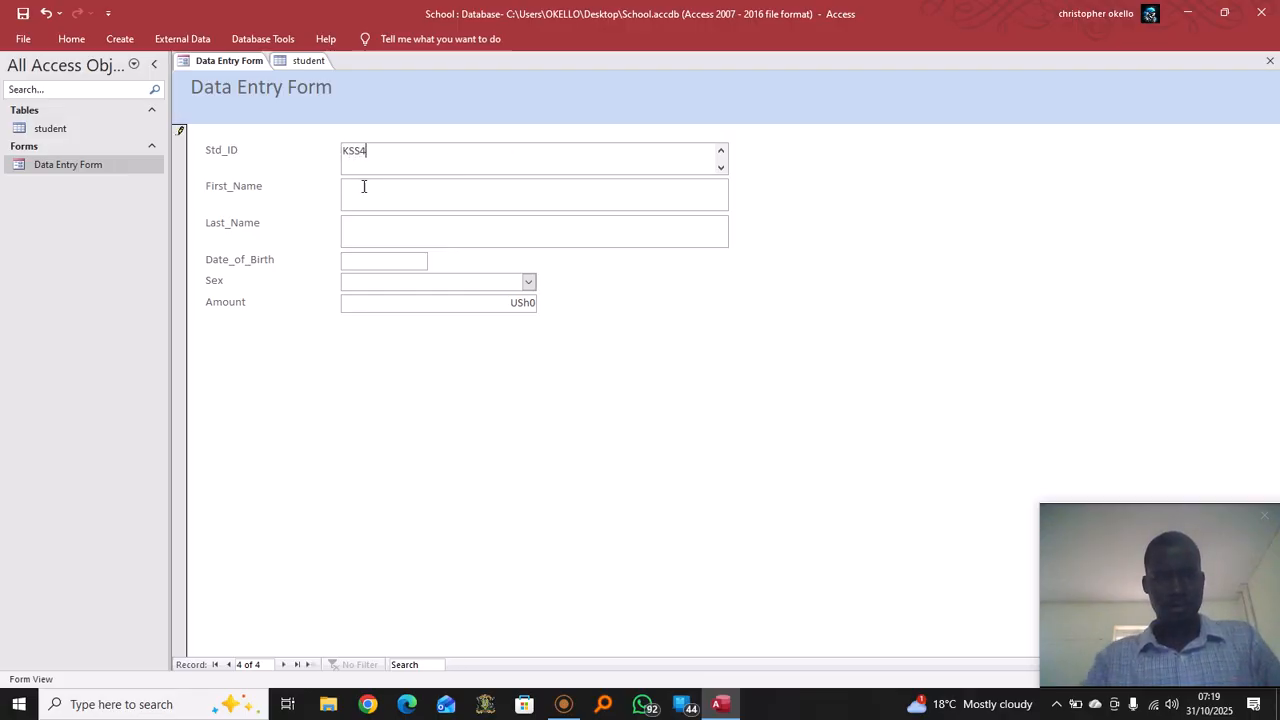
Enter the fourth student's first name, last name and birth date 03/07/2000
click(402, 196)
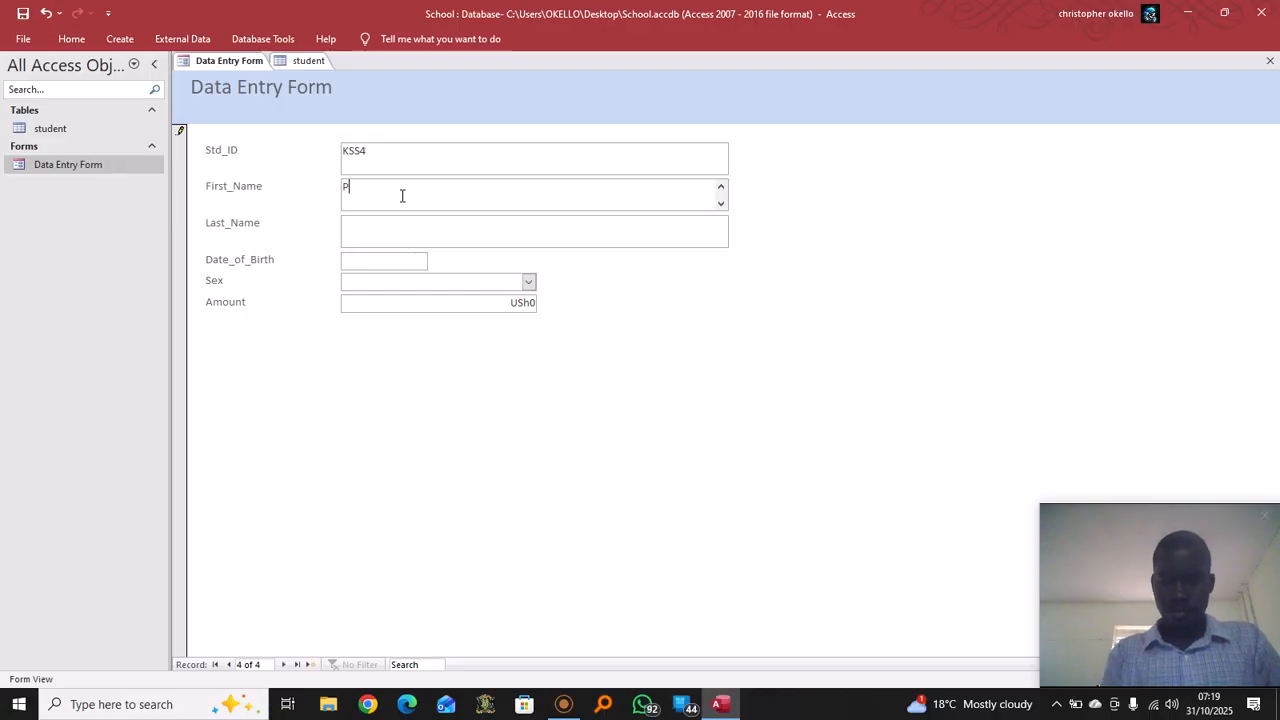
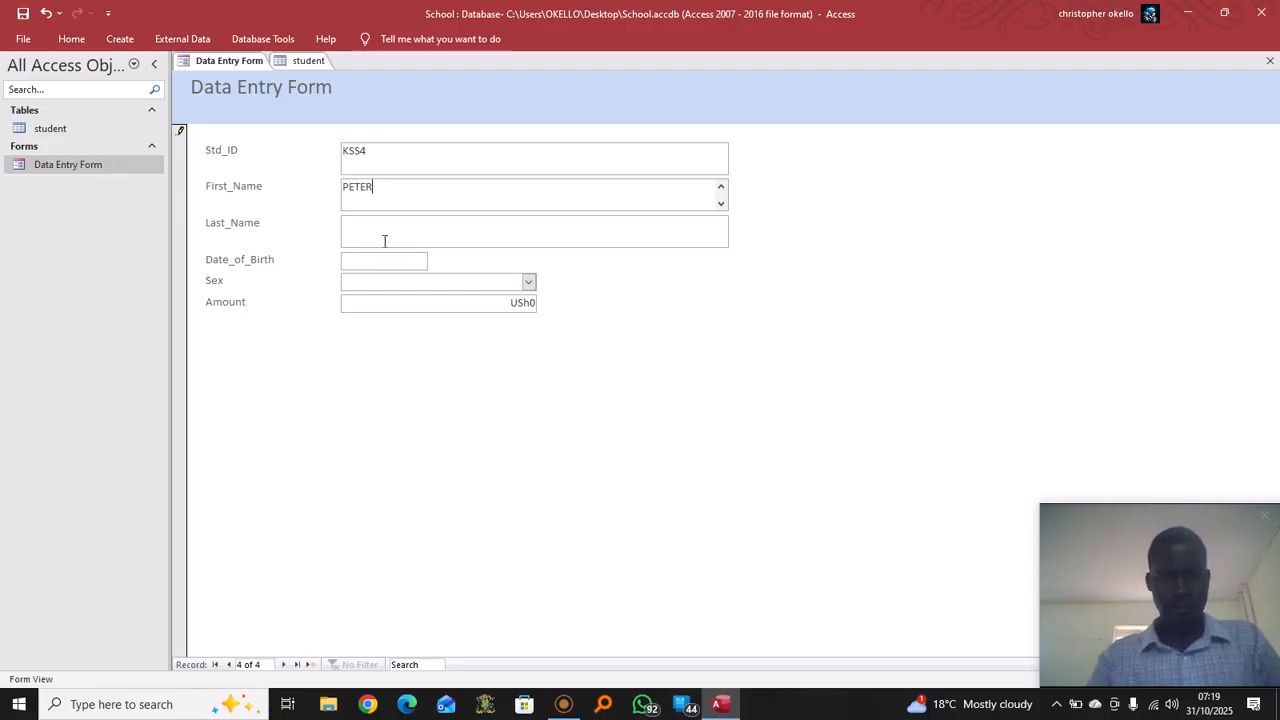
click(395, 233)
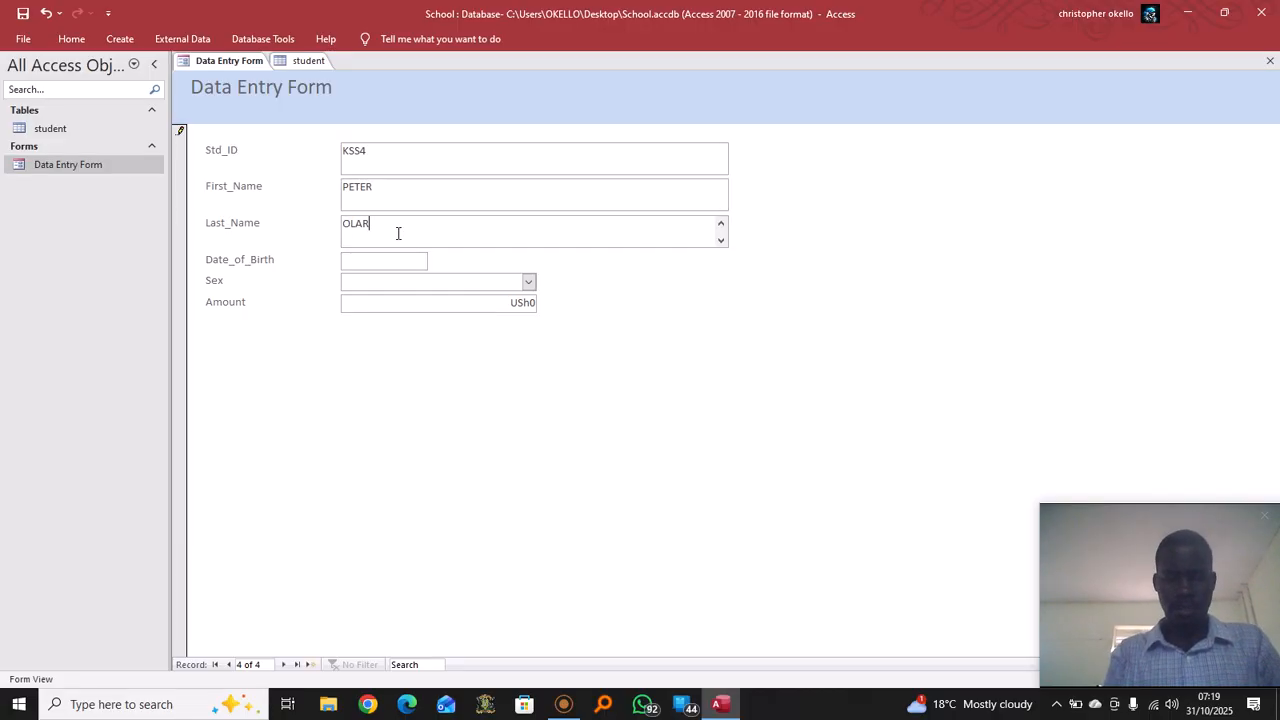
click(389, 258)
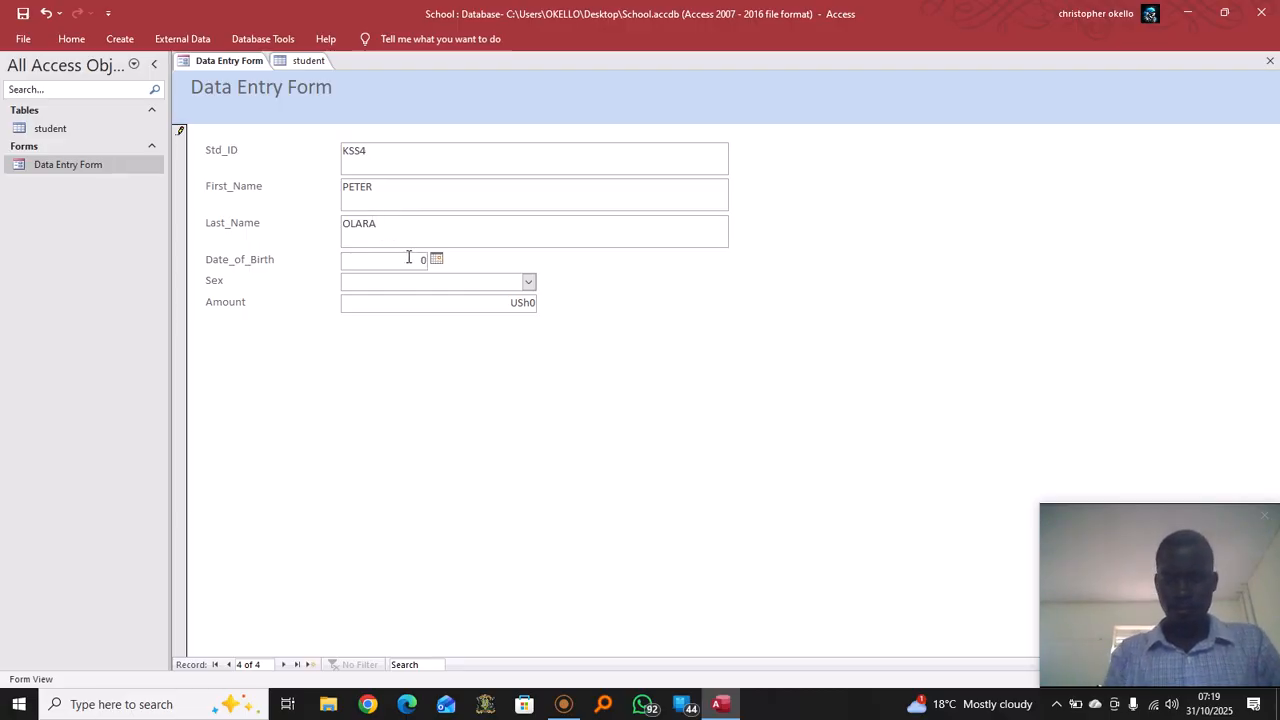
text(03/)
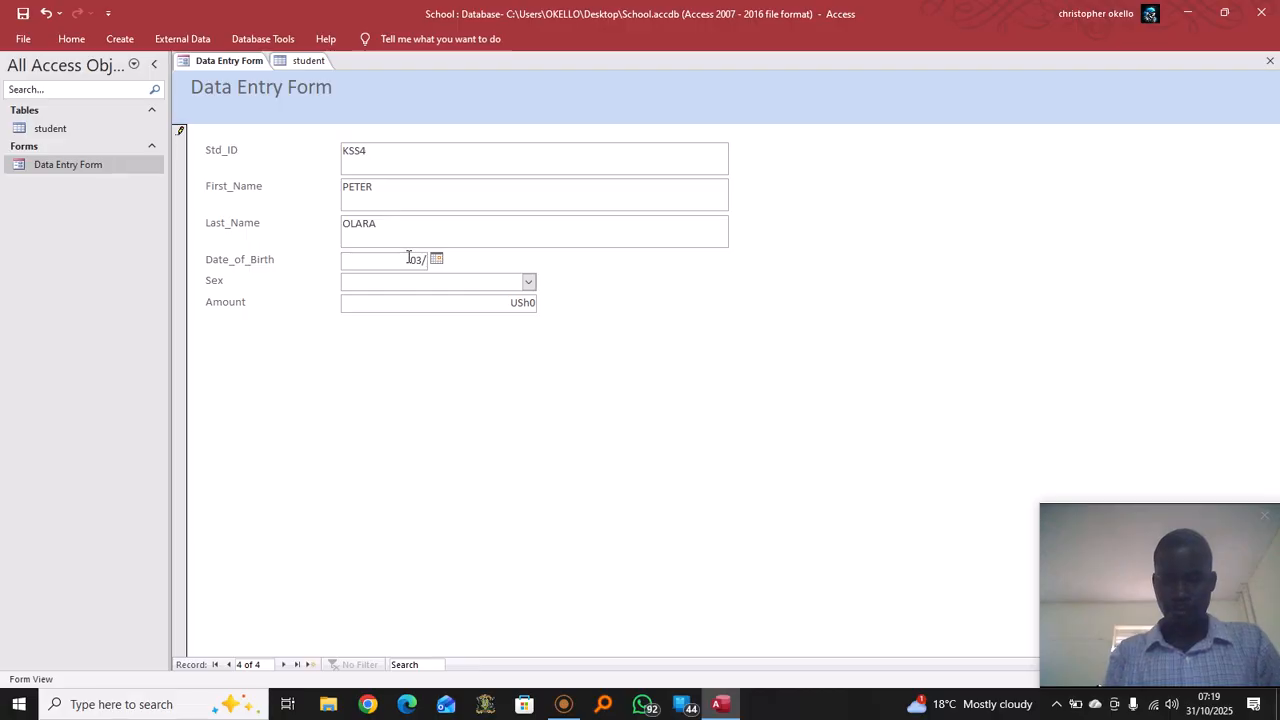
text(07)
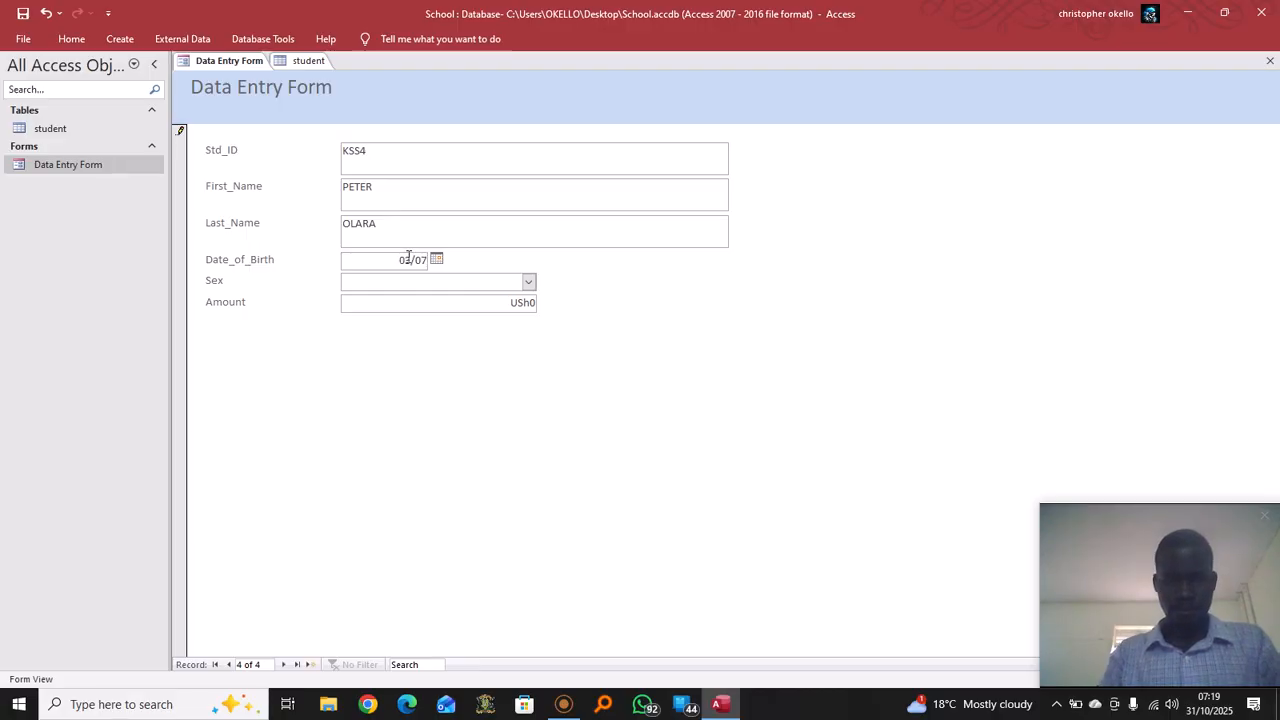
text(/2000)
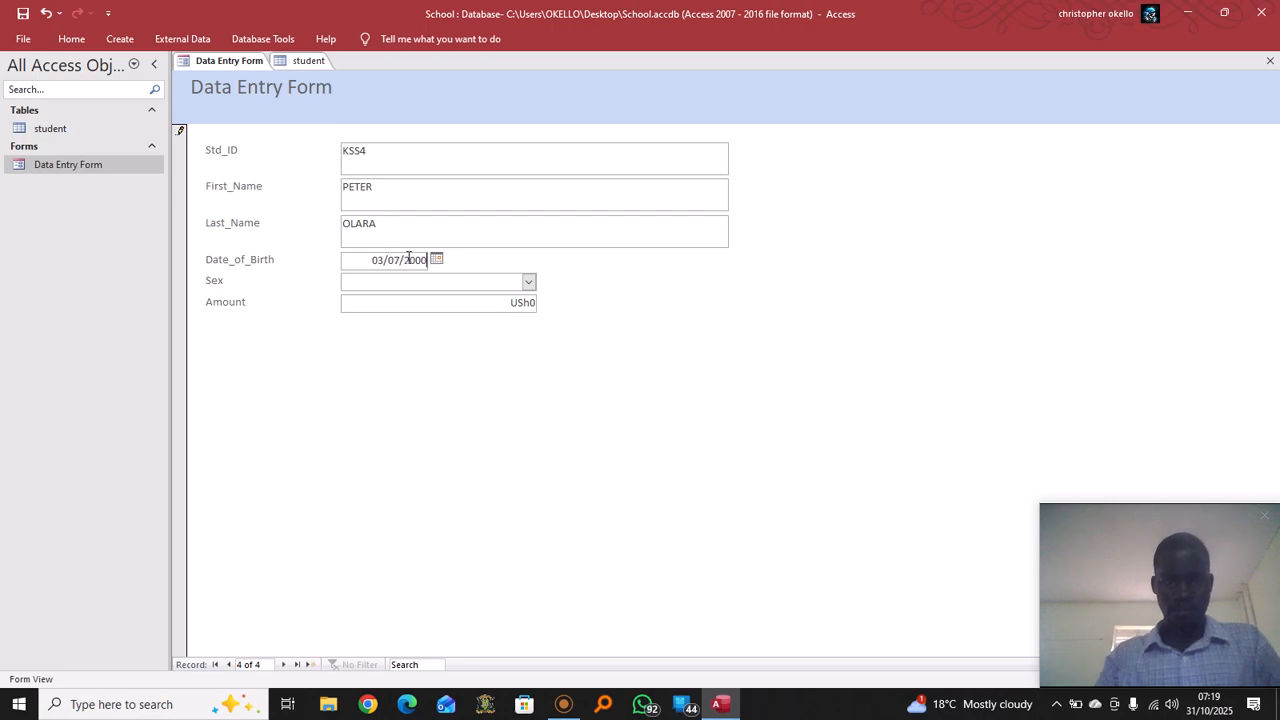
Set the student's sex to Male and Amount to 400000, then save the record
click(474, 286)
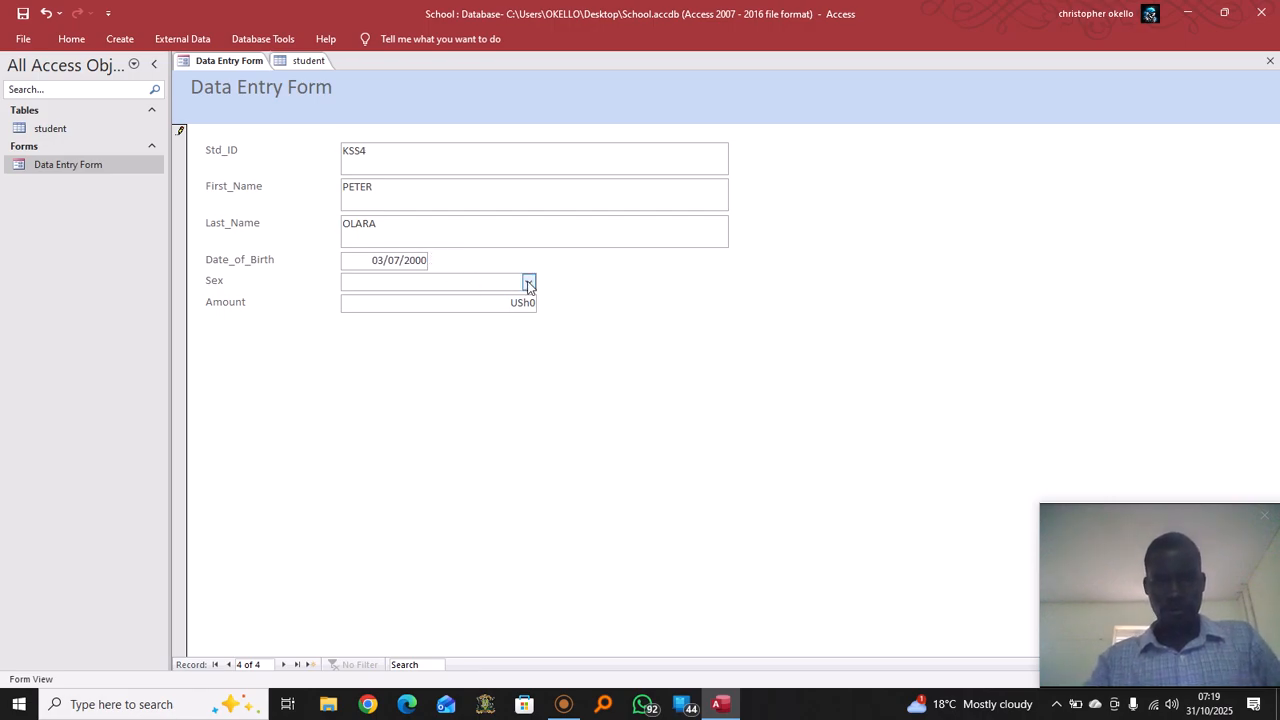
click(529, 284)
click(416, 304)
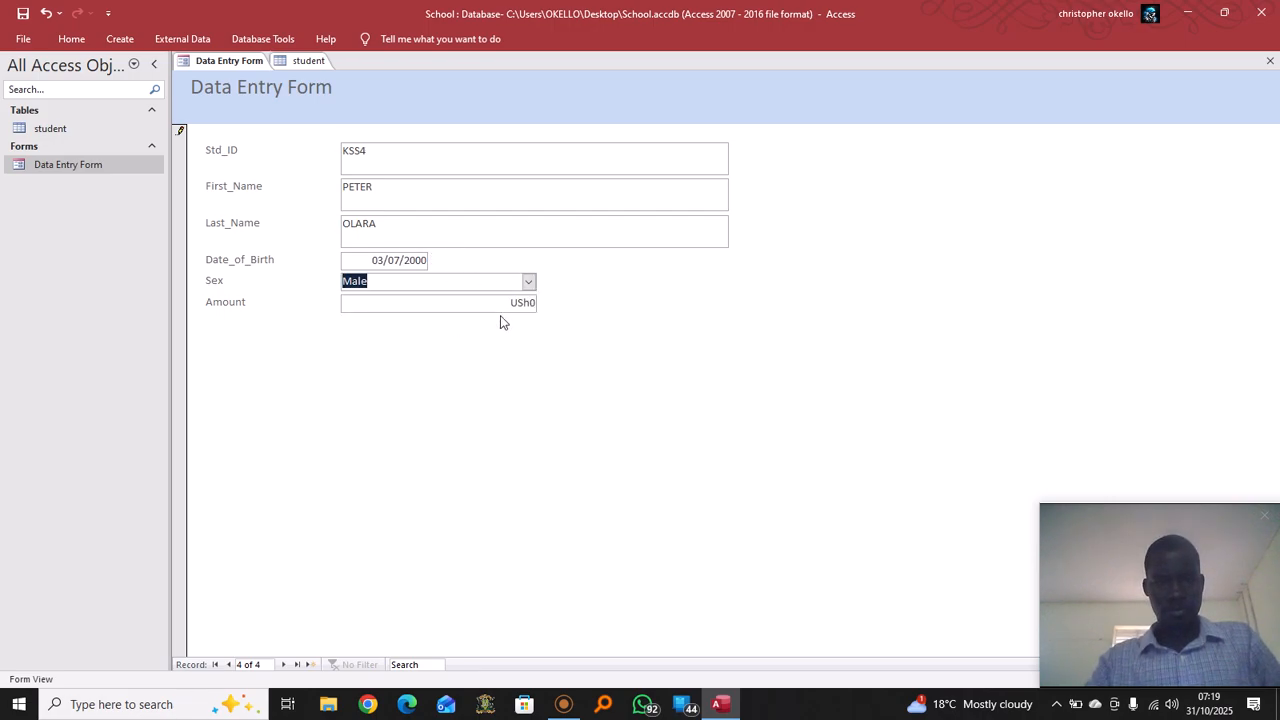
click(534, 303)
key(BackSpace)
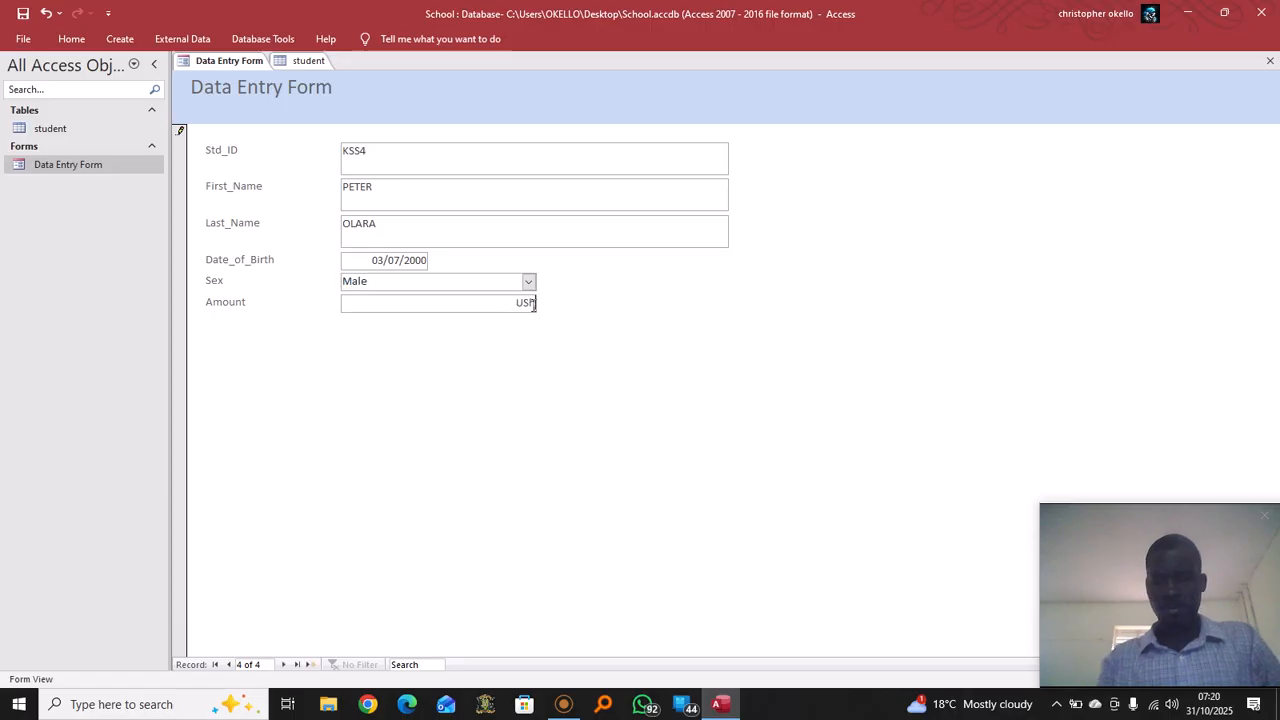
key(BackSpace)
key(BackSpace)
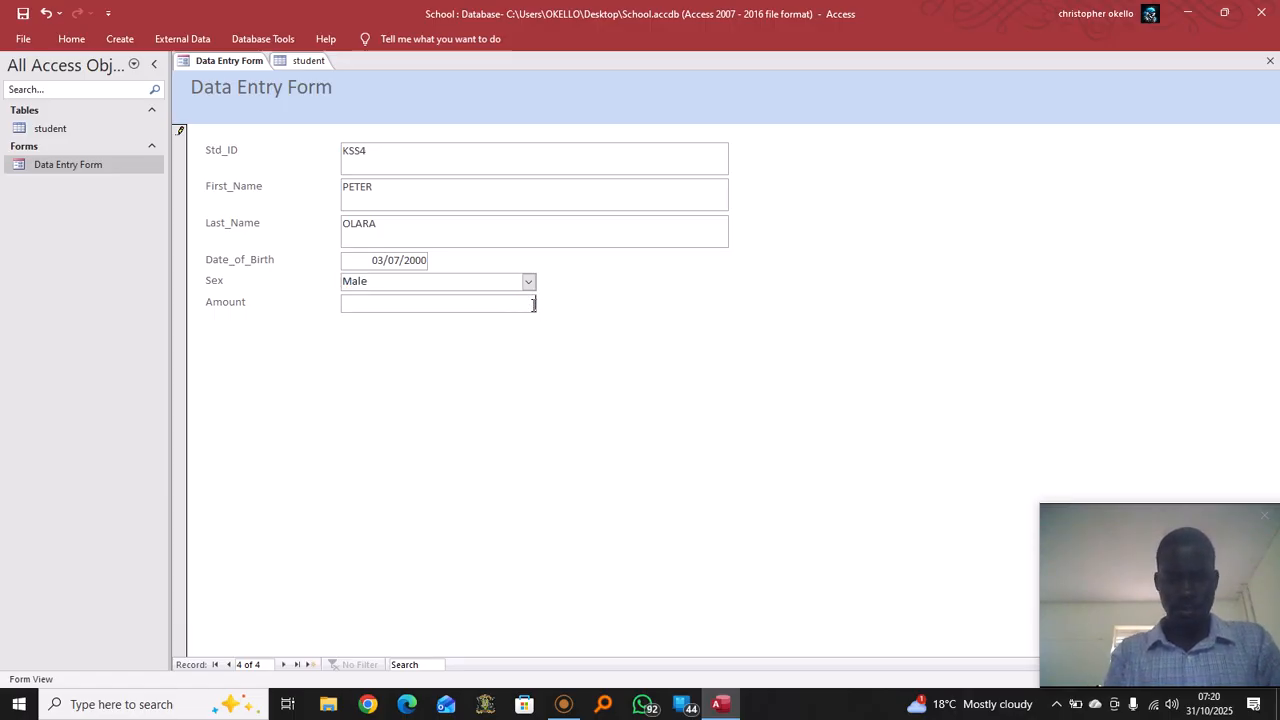
text(400000)
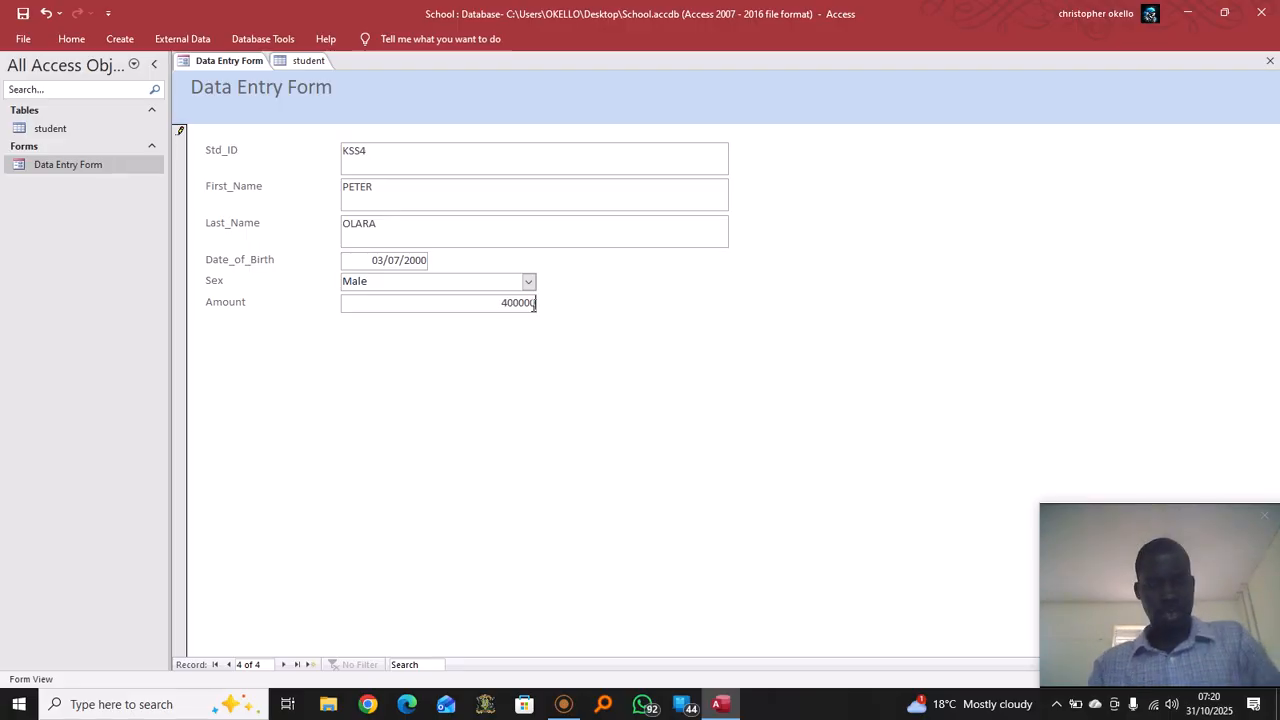
key(Tab)
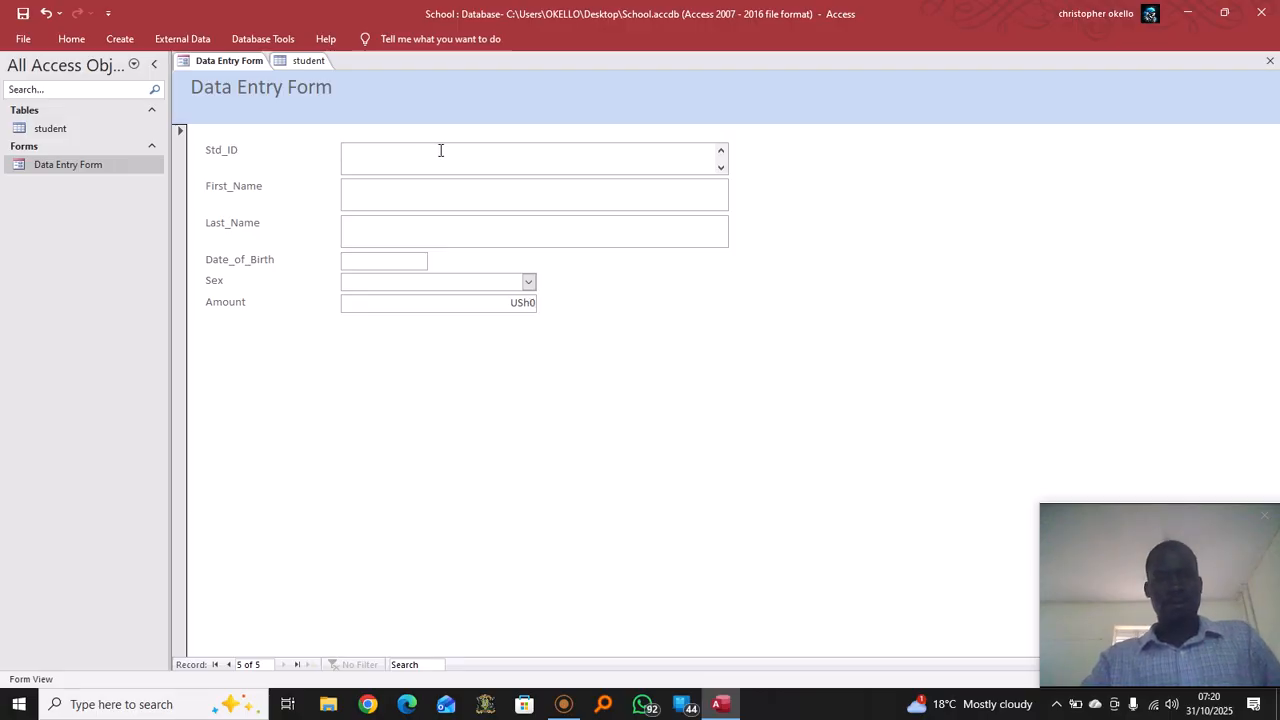
Enter the fifth student's ID, first name, last name and birth date 11/11/2007
text(KSS5)
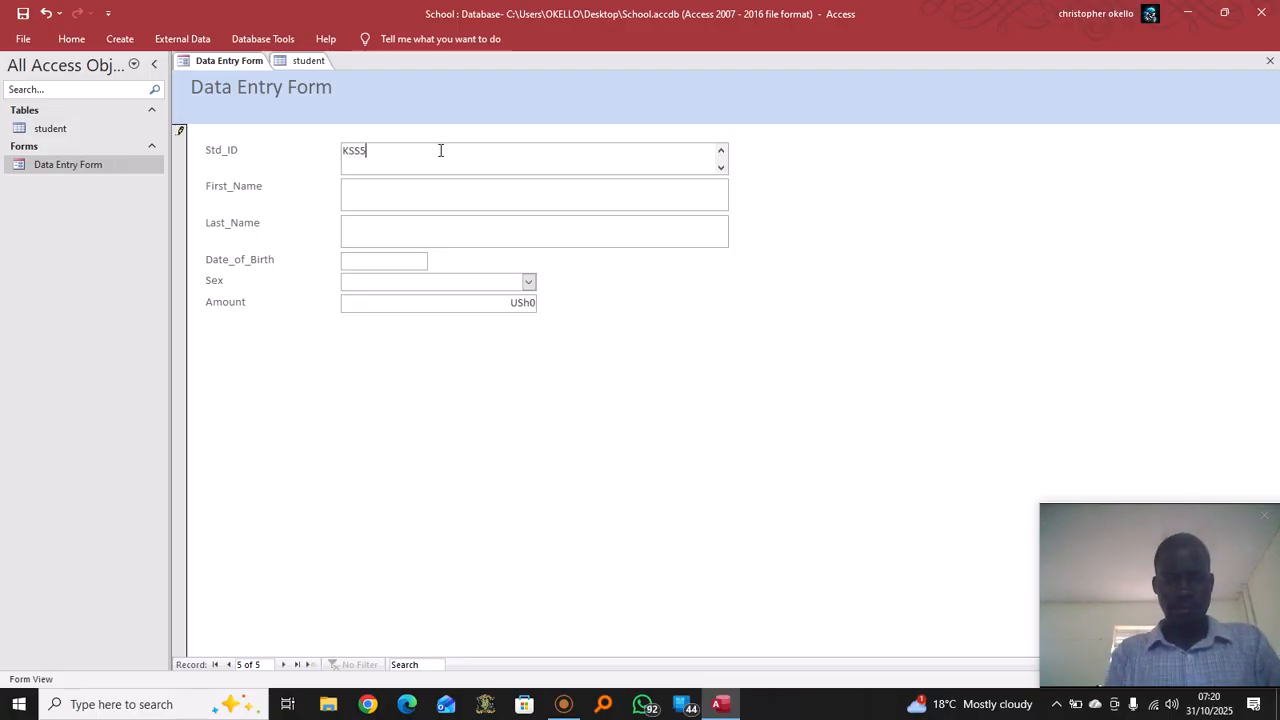
click(451, 193)
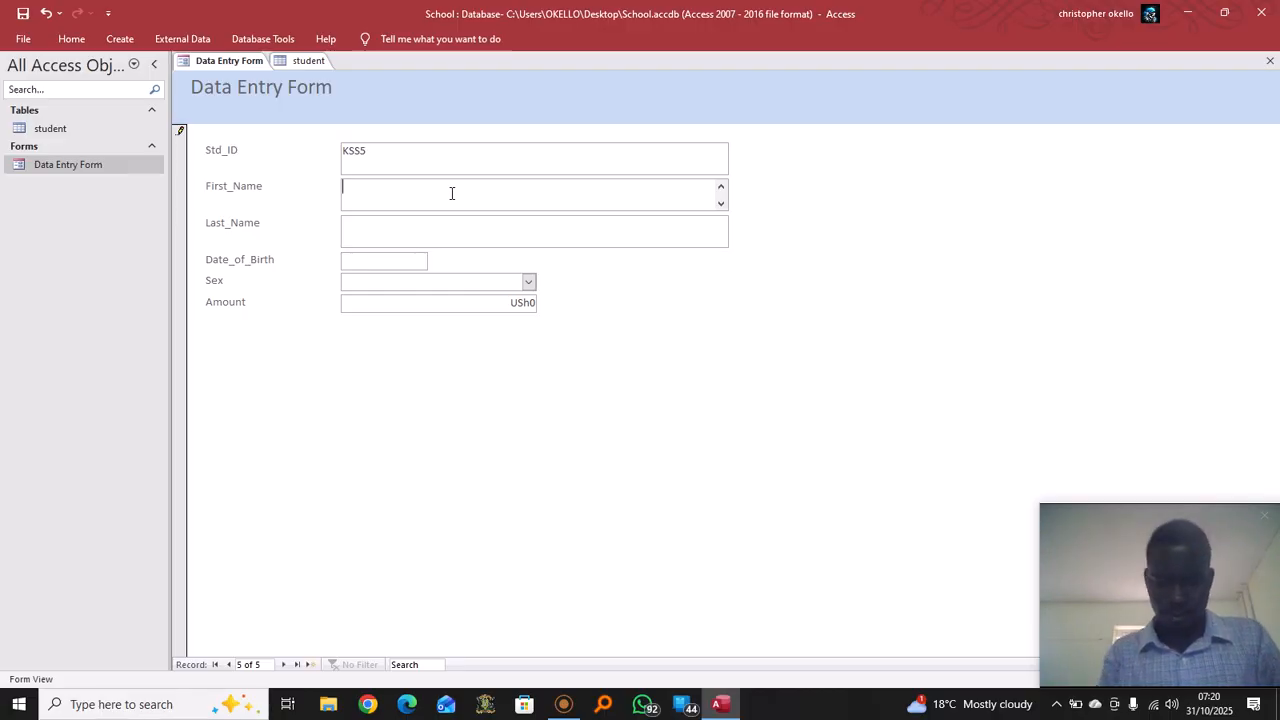
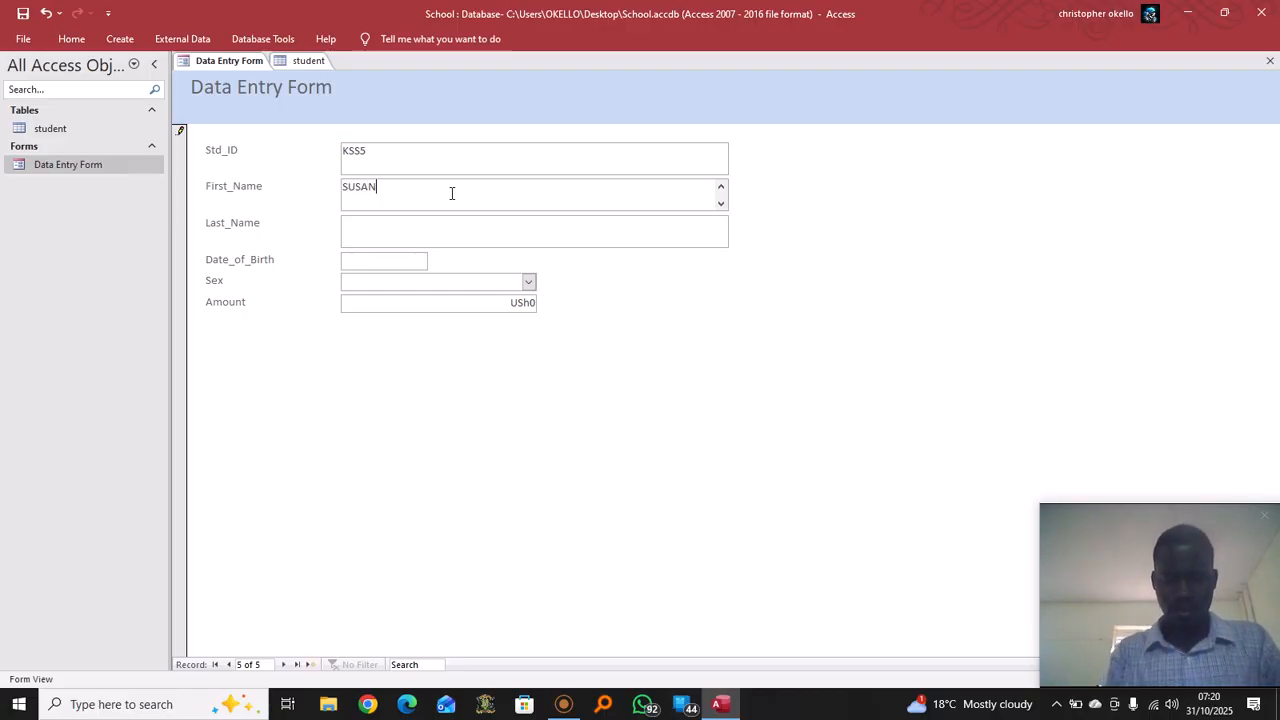
click(406, 227)
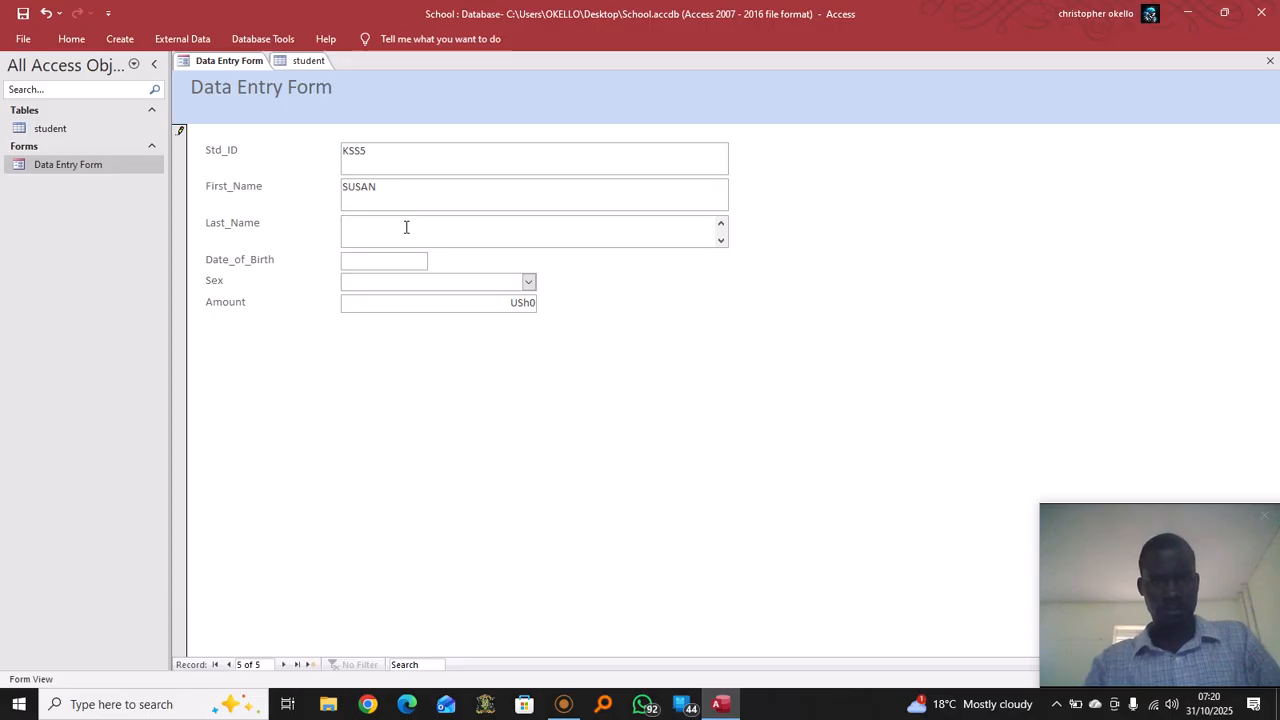
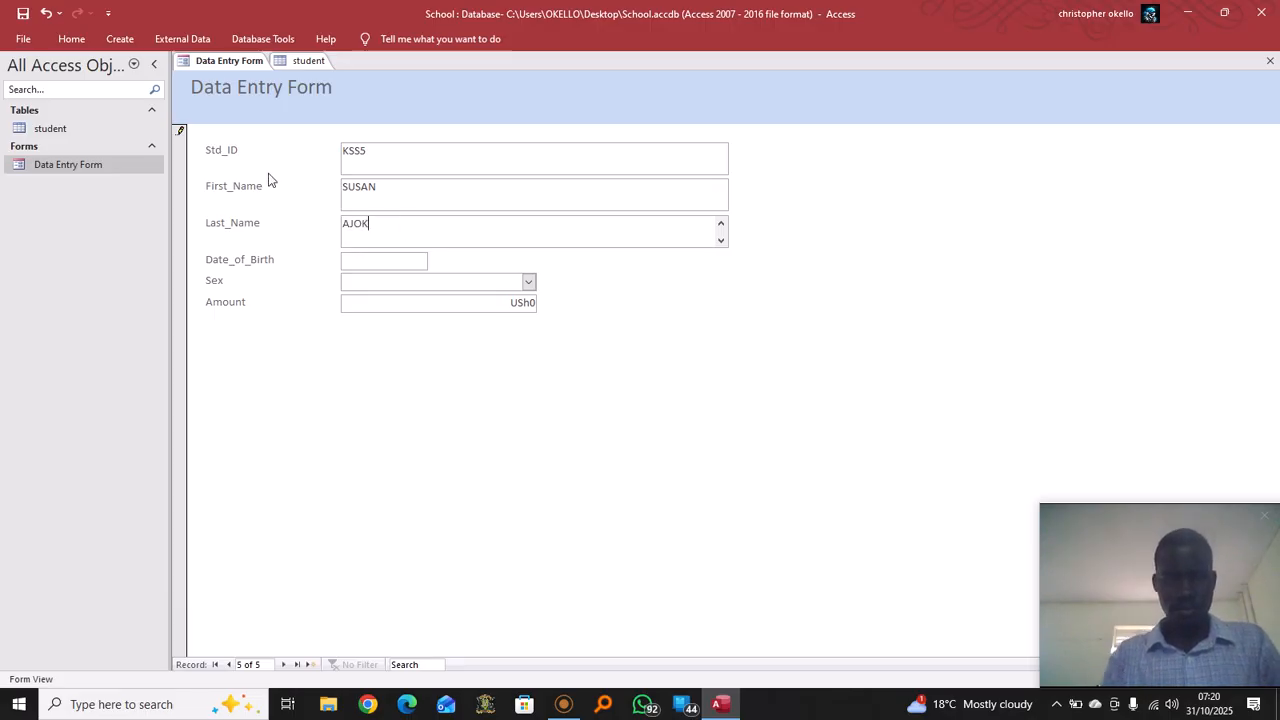
click(411, 257)
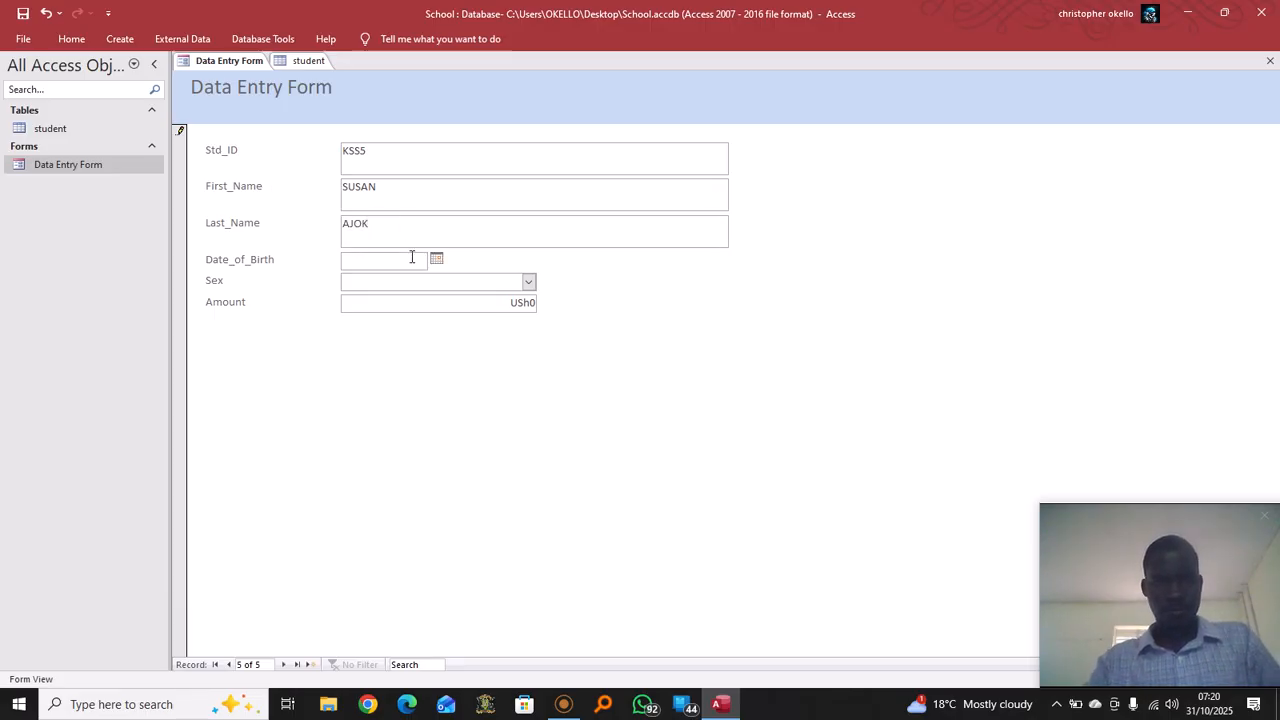
text(11/)
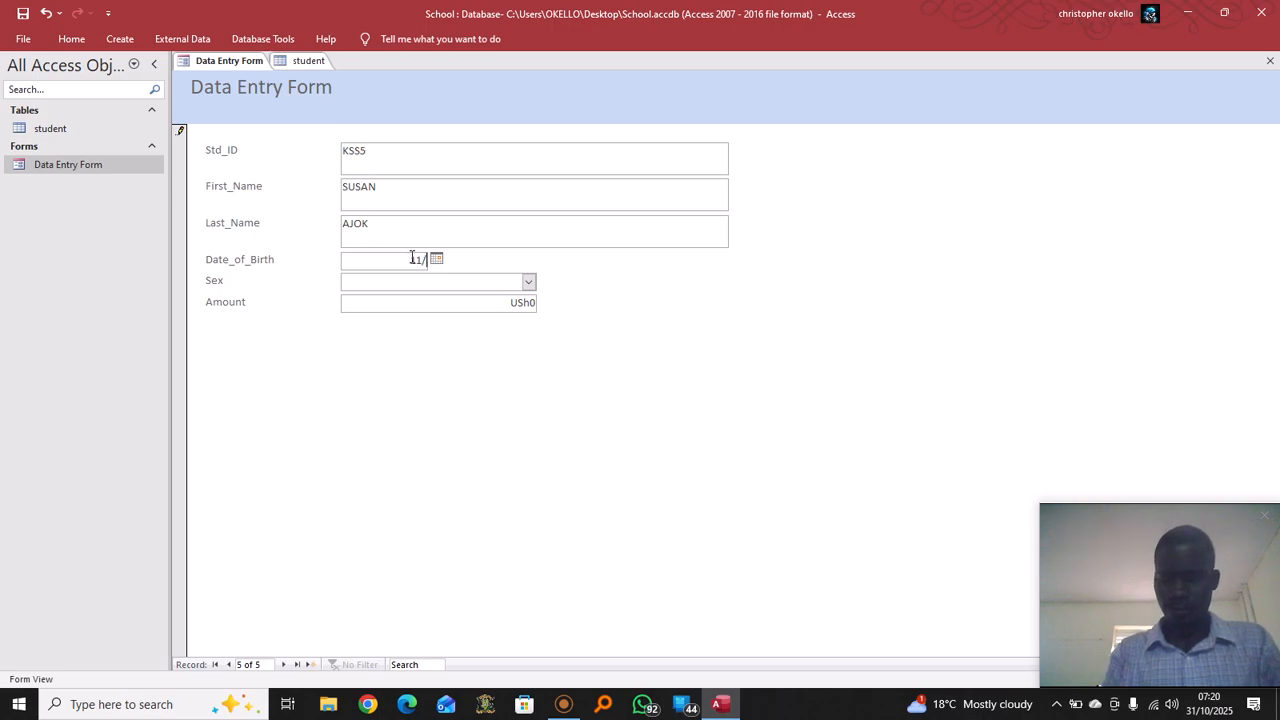
text(11/)
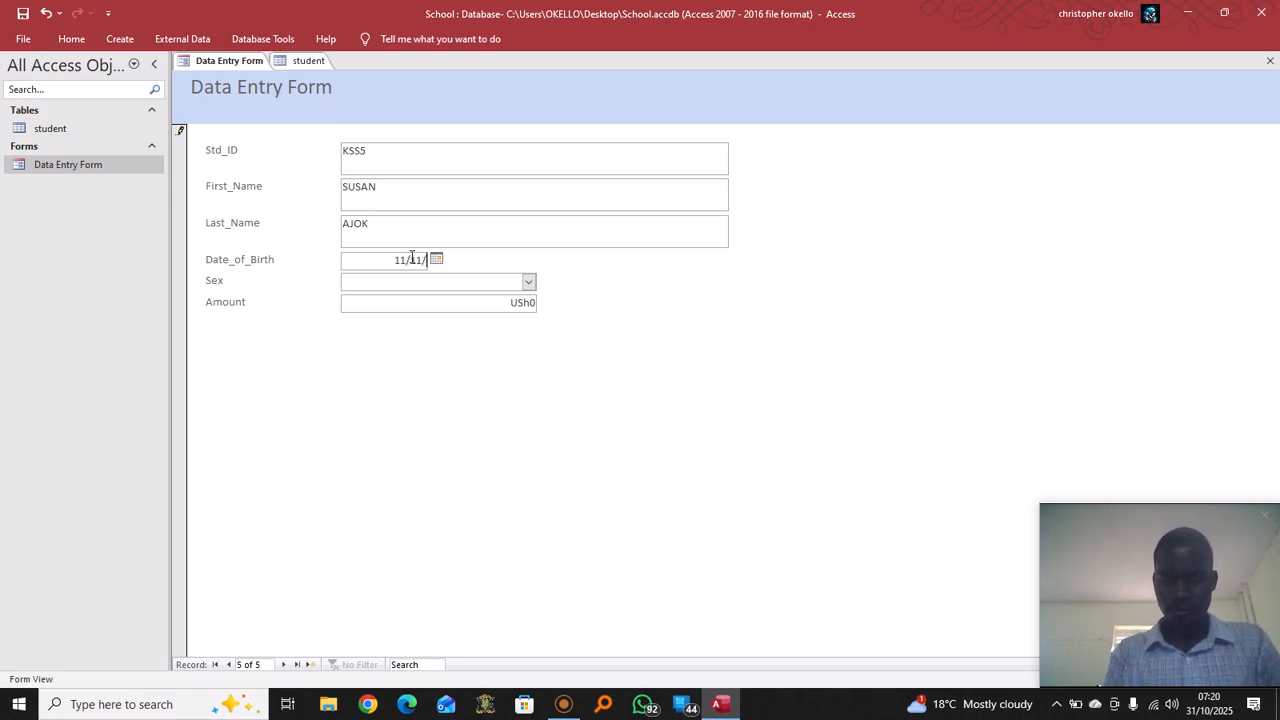
text(2007)
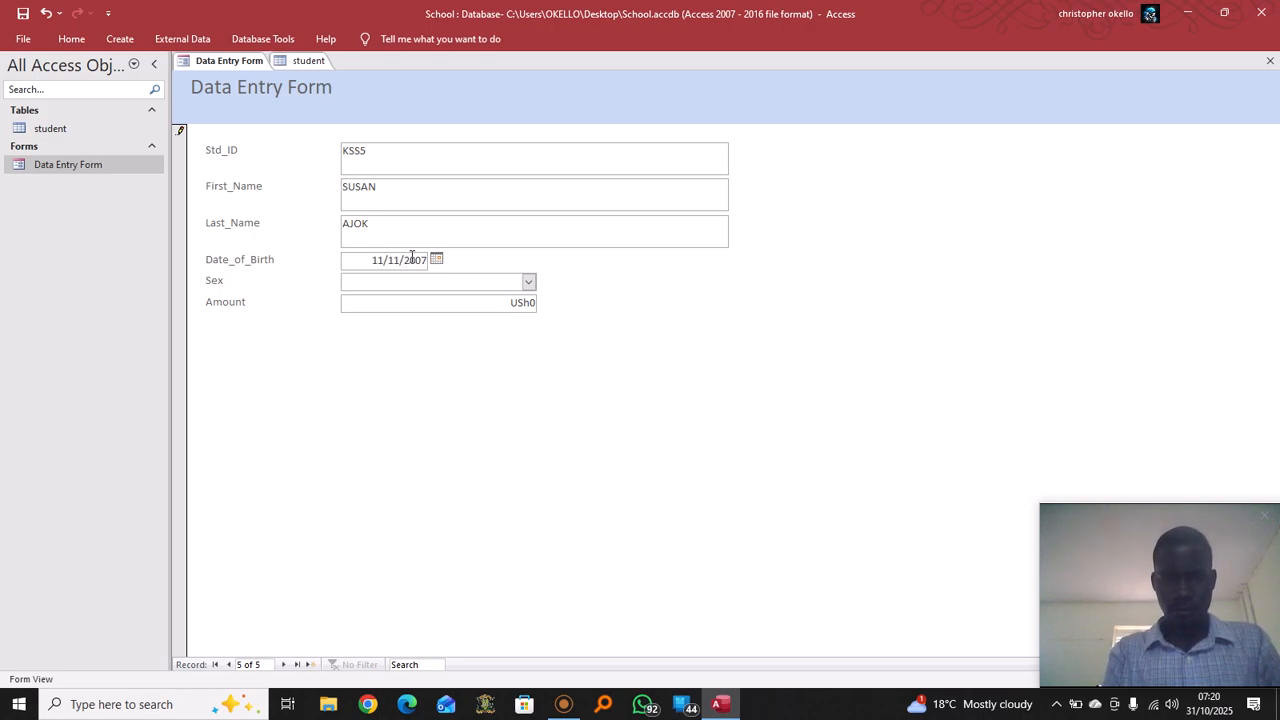
Set the student's sex to Female and Amount to 350000, then save the record
click(528, 282)
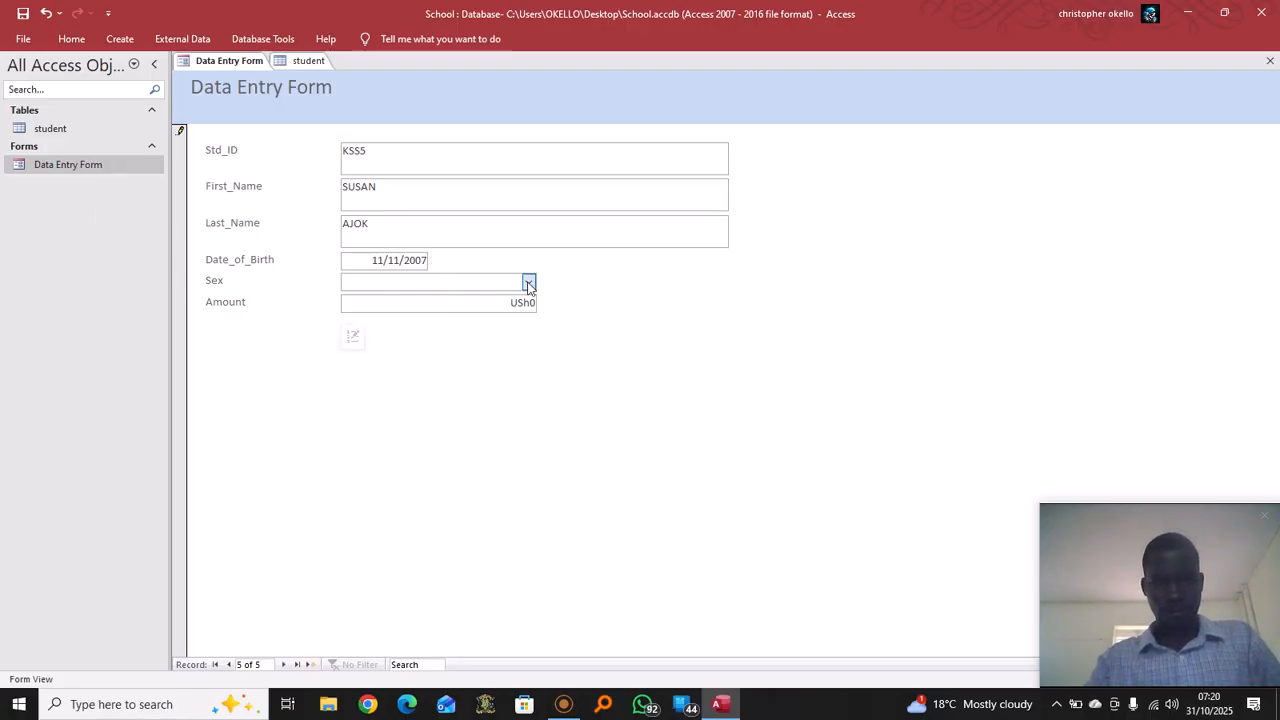
click(380, 316)
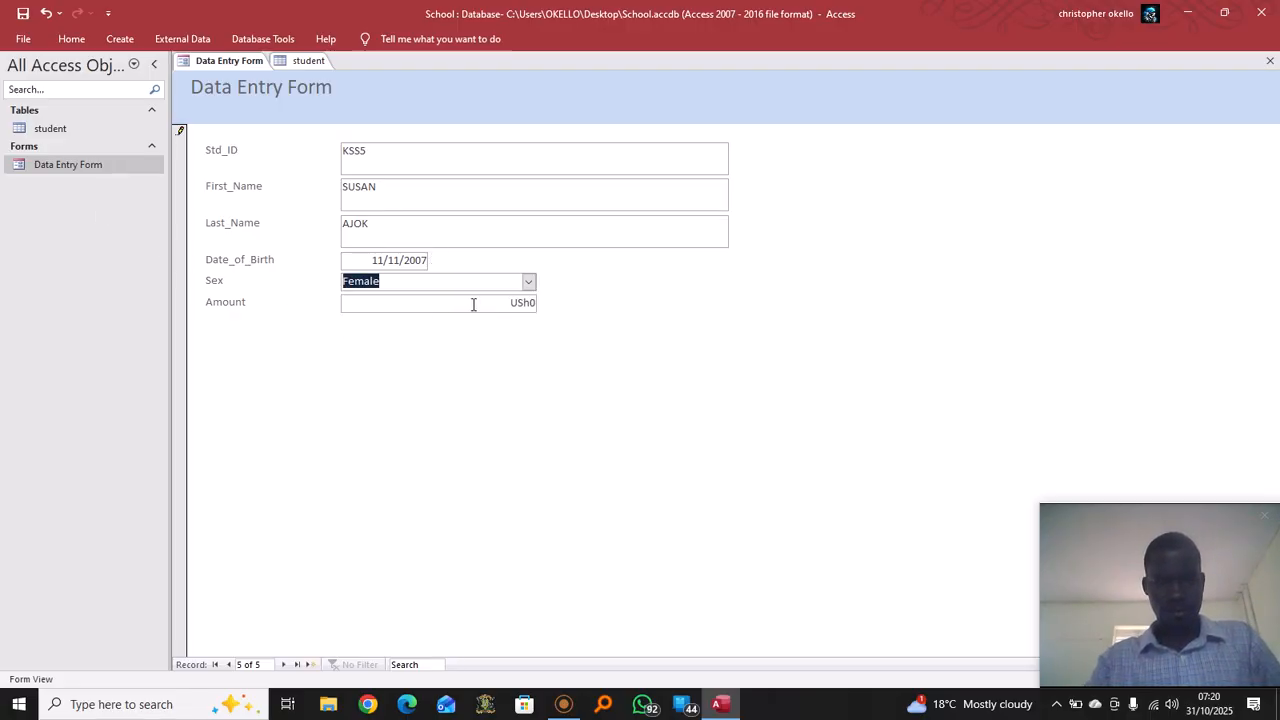
click(534, 306)
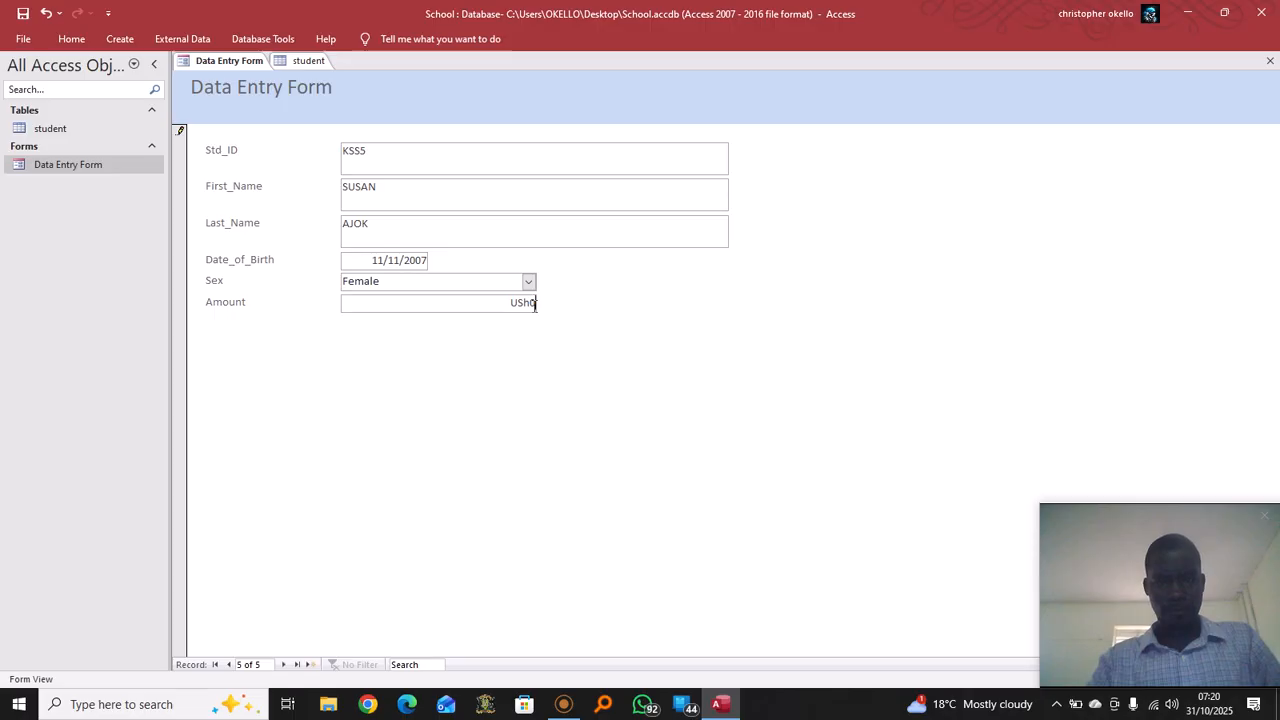
key(BackSpace)
key(BackSpace)
key(BackSpace)
key(BackSpace)
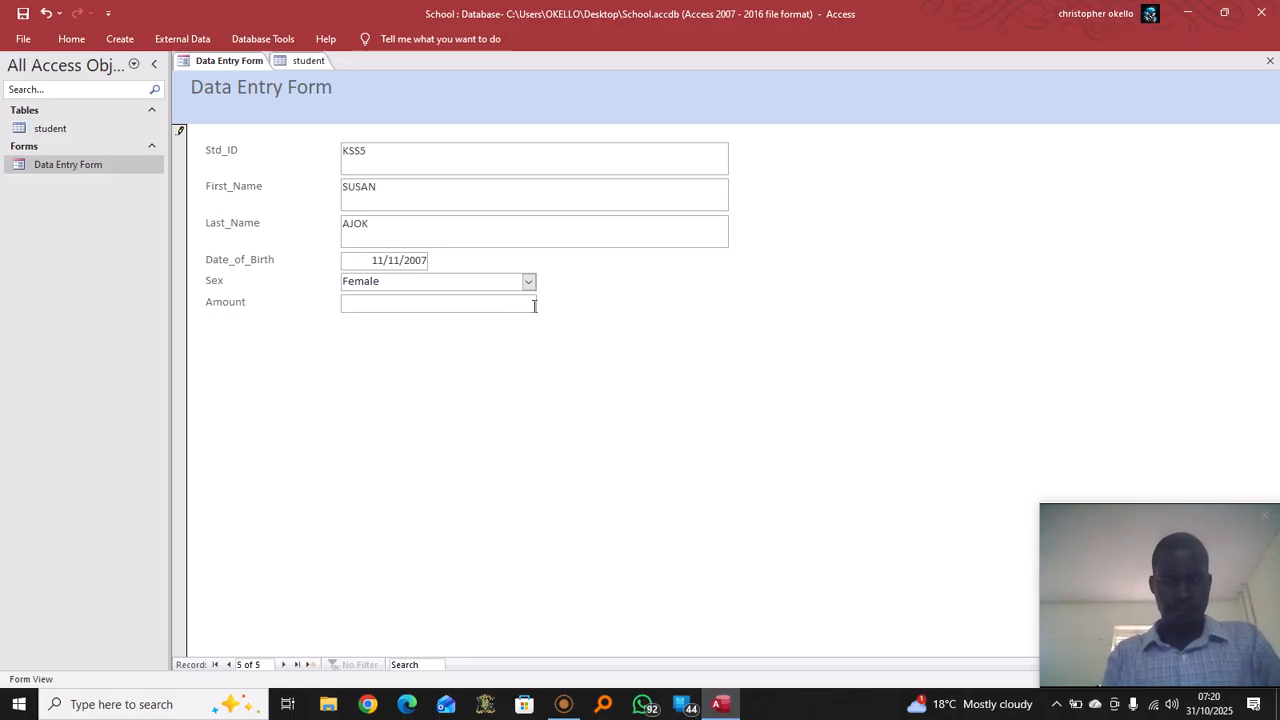
text(35)
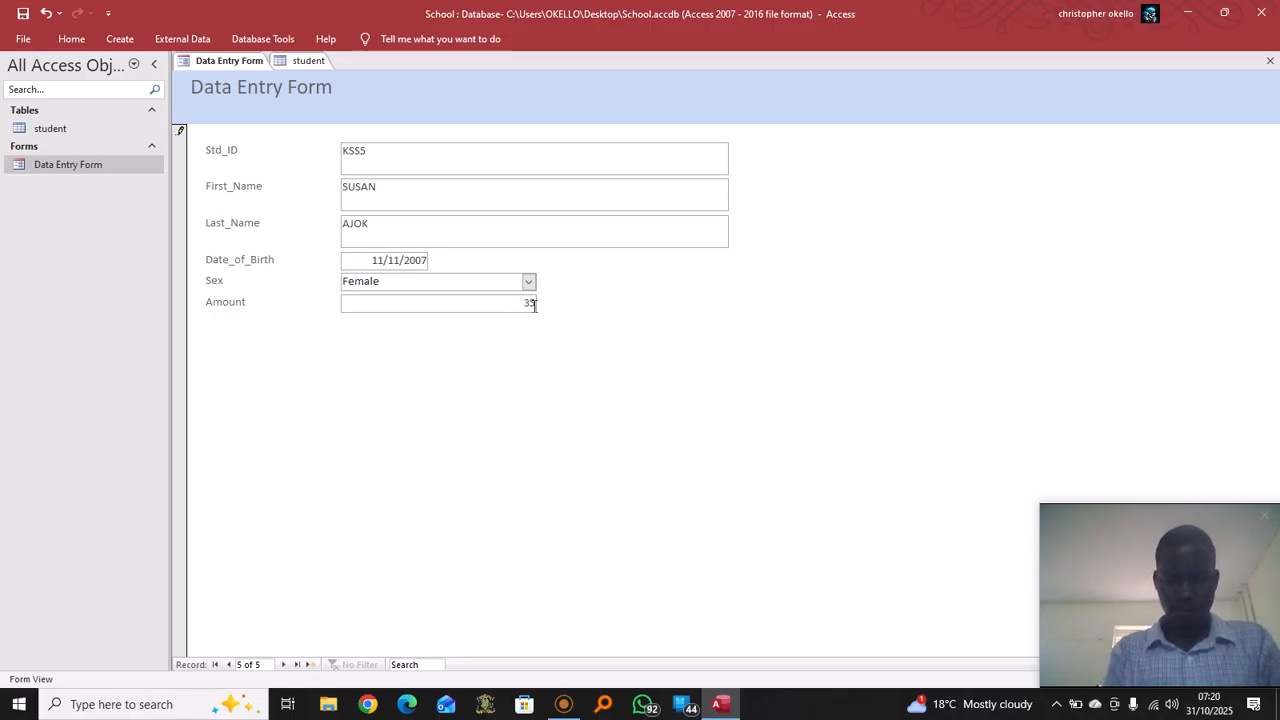
text(0000)
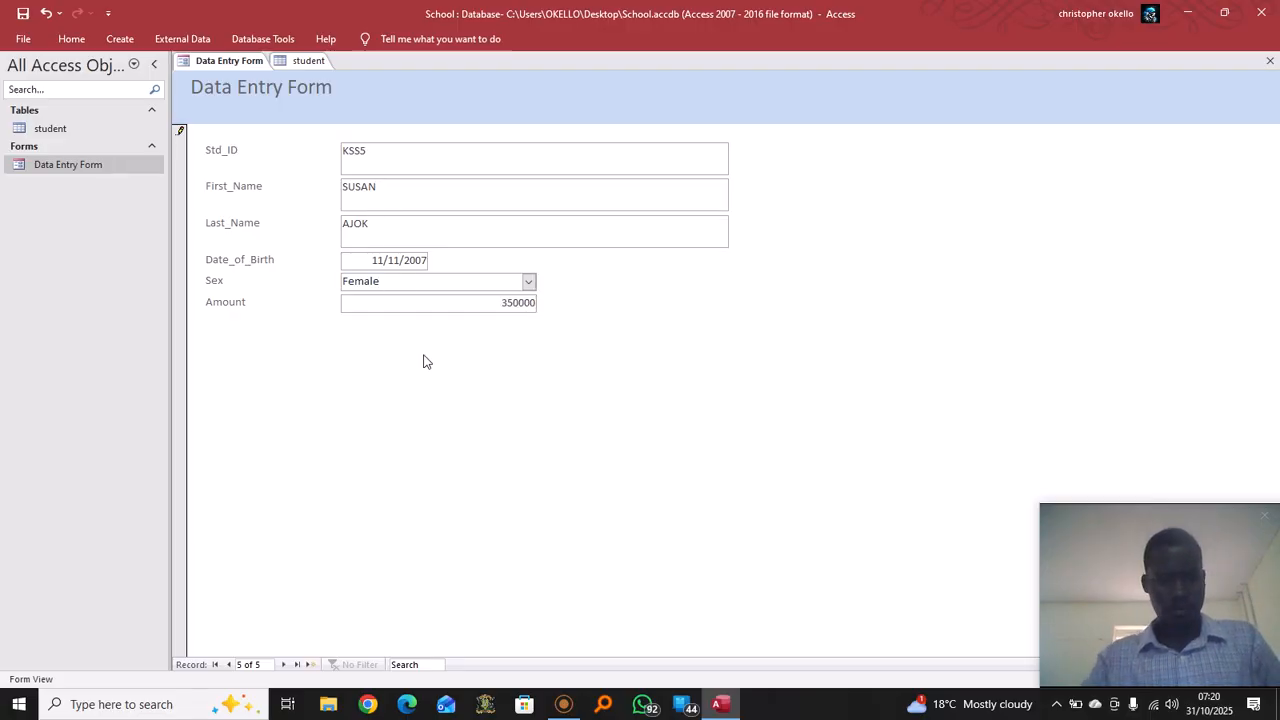
key(Tab)
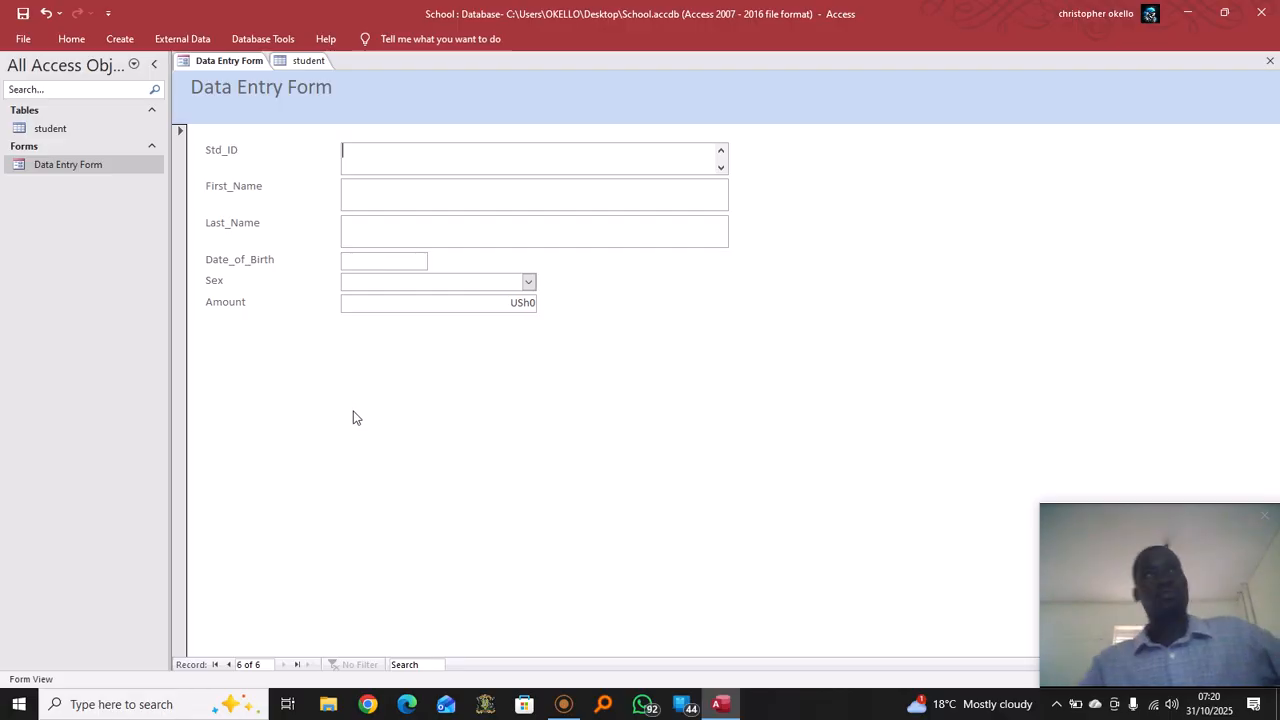
Open the student table from the Navigation Pane
click(73, 131)
double_click(73, 131)
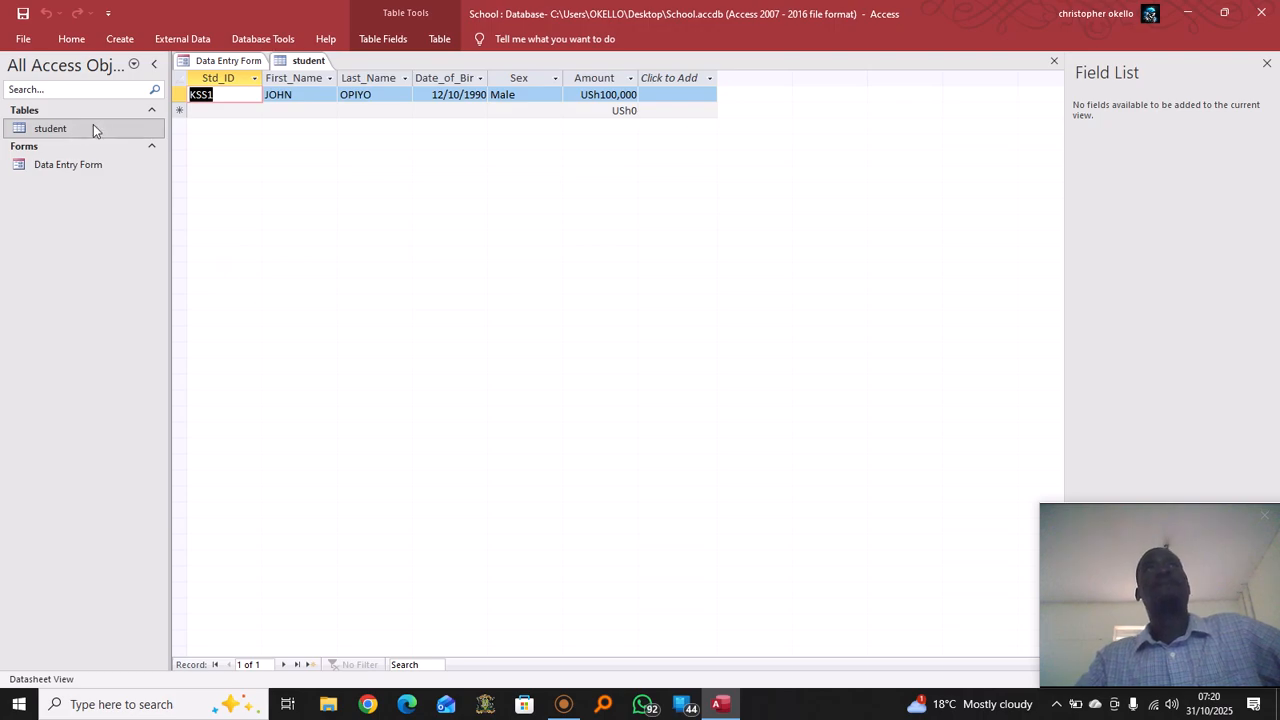
right_click(93, 127)
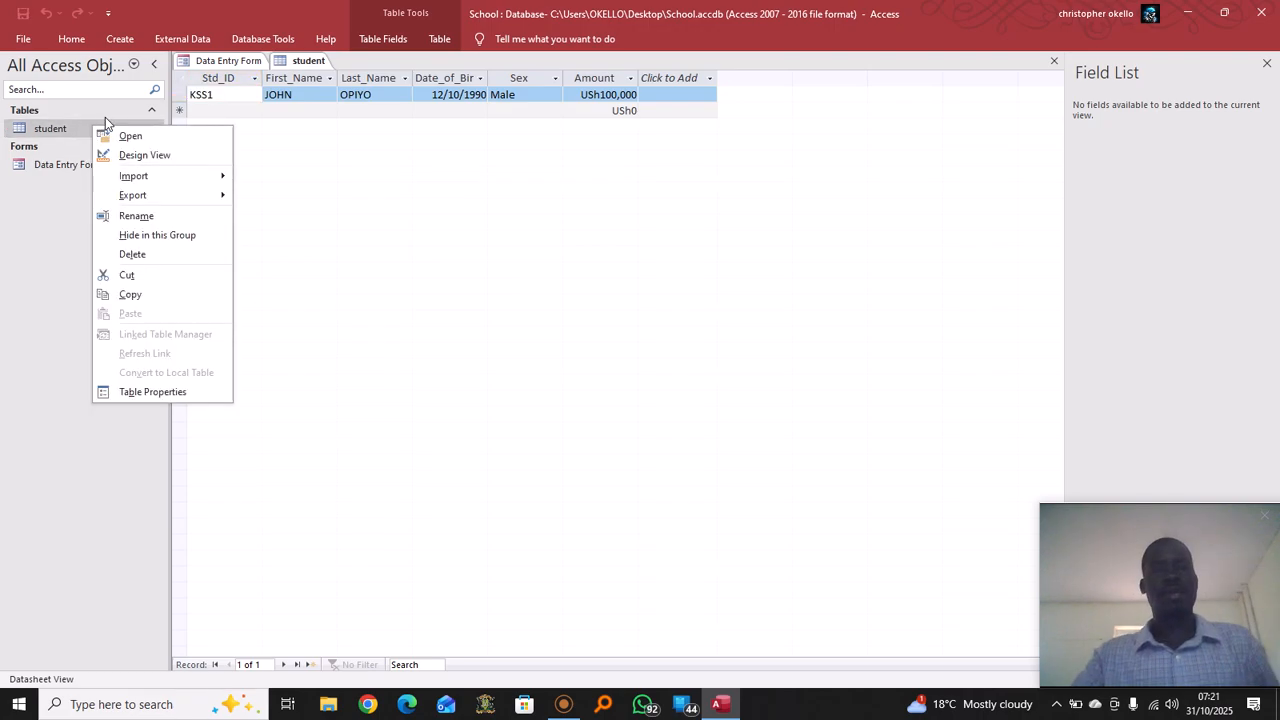
click(47, 199)
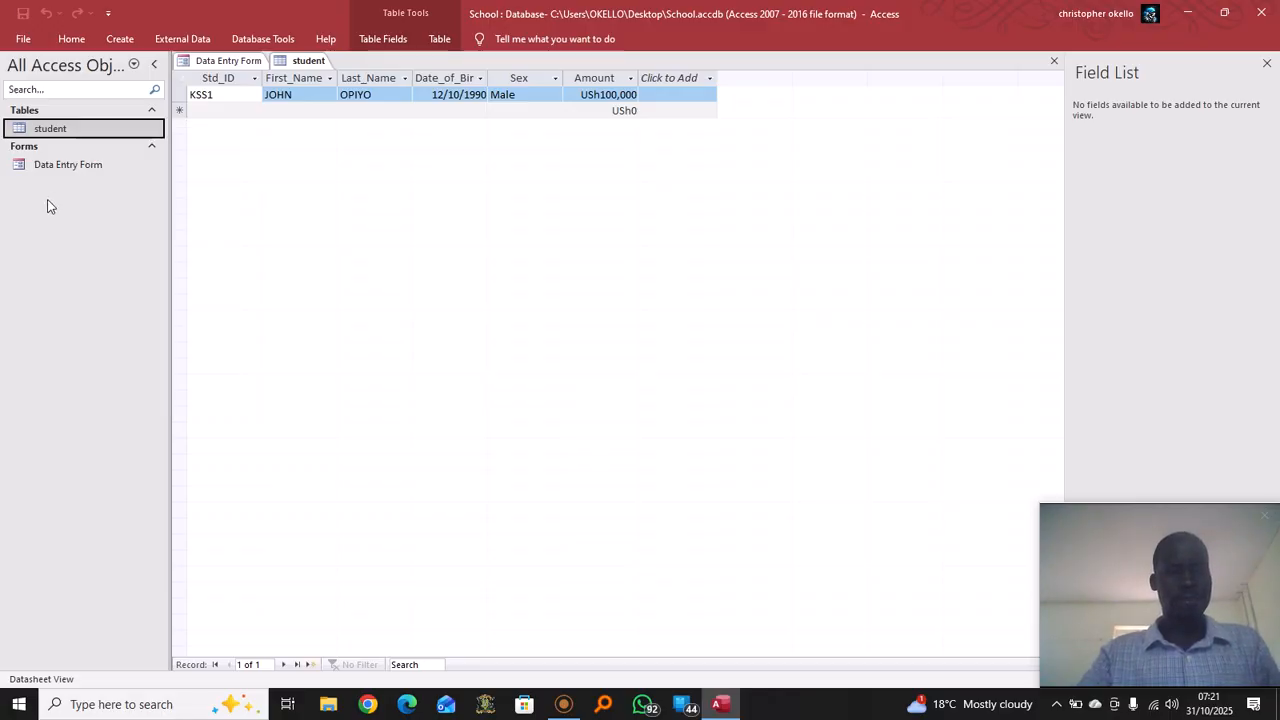
Close and reopen the student table so all five records are listed
right_click(296, 63)
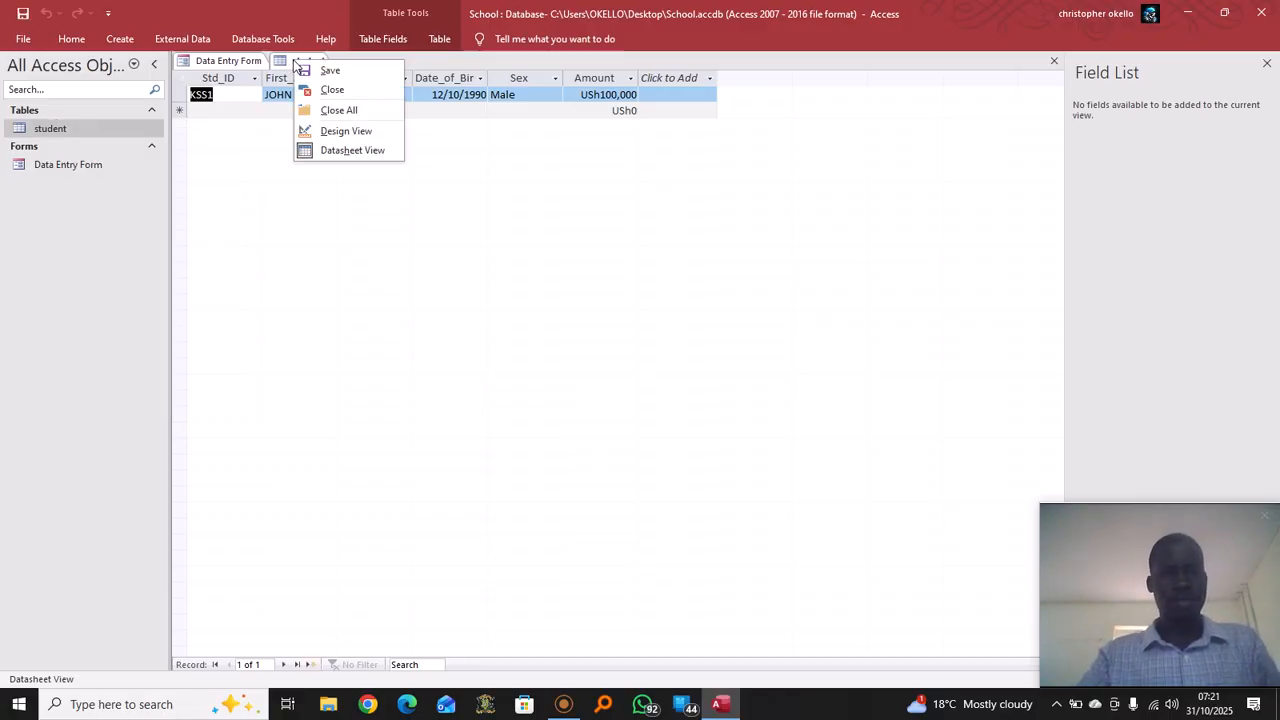
click(346, 90)
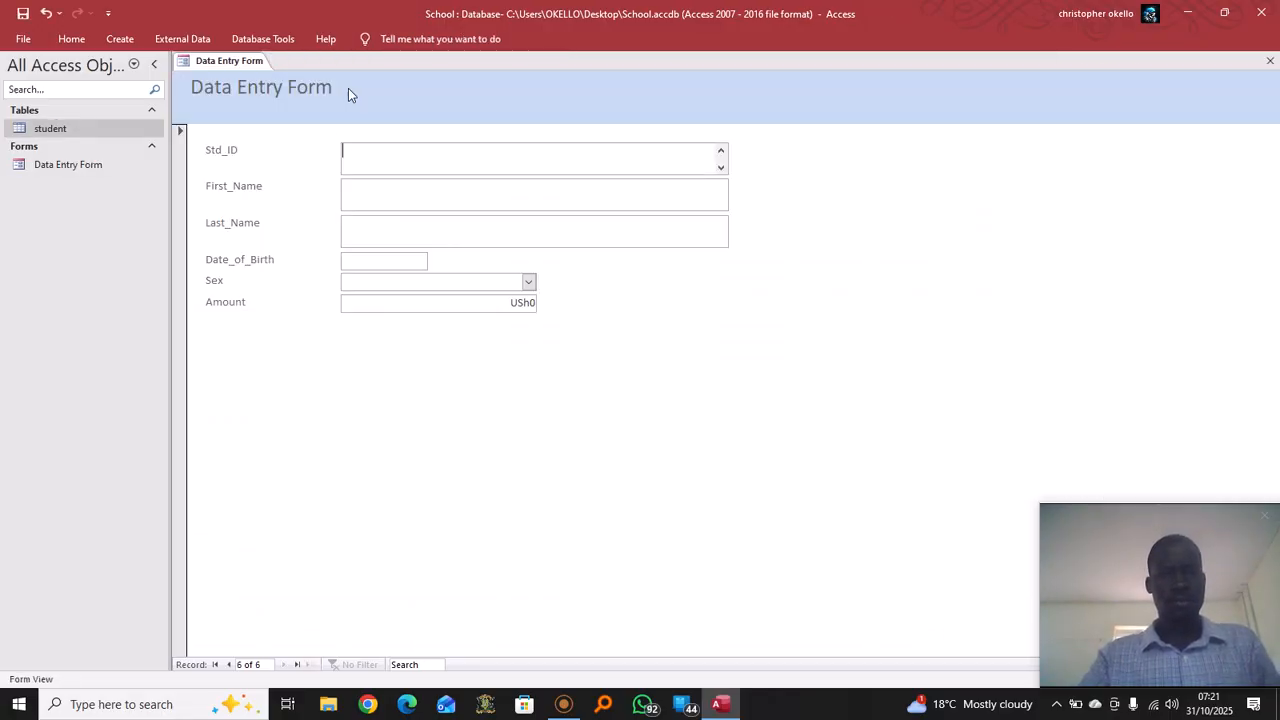
click(97, 130)
double_click(97, 130)
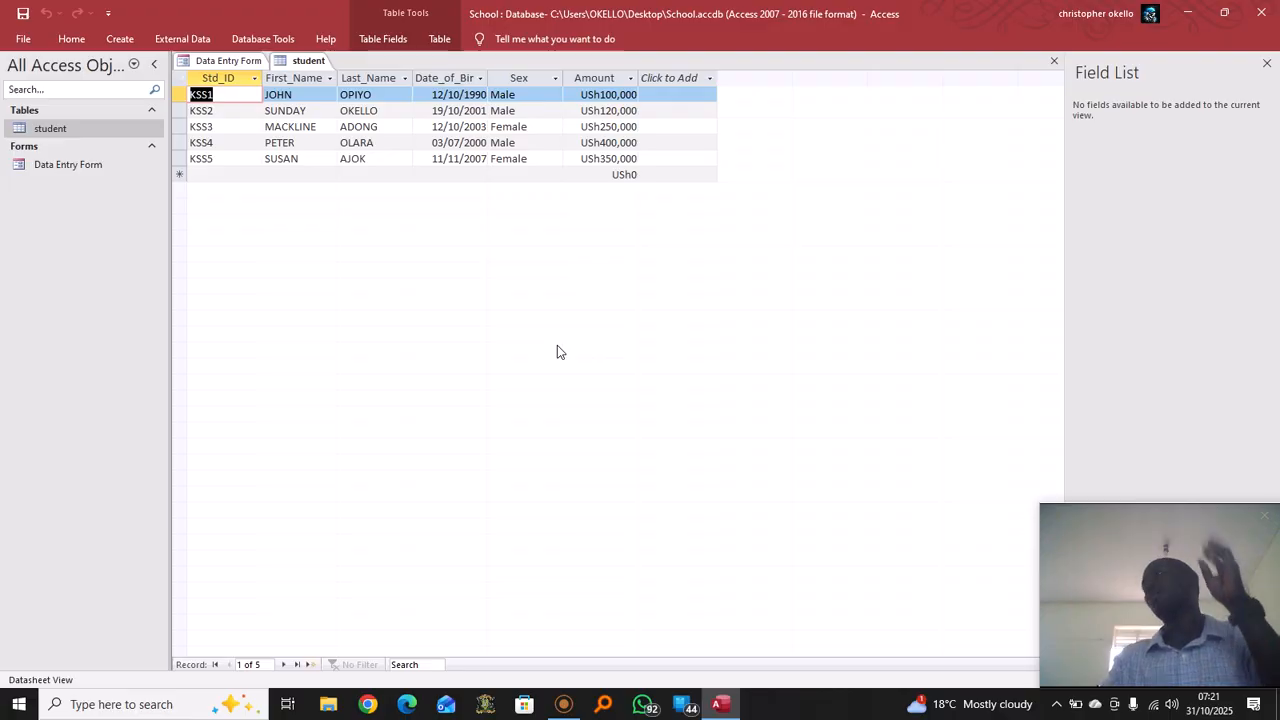
click(124, 44)
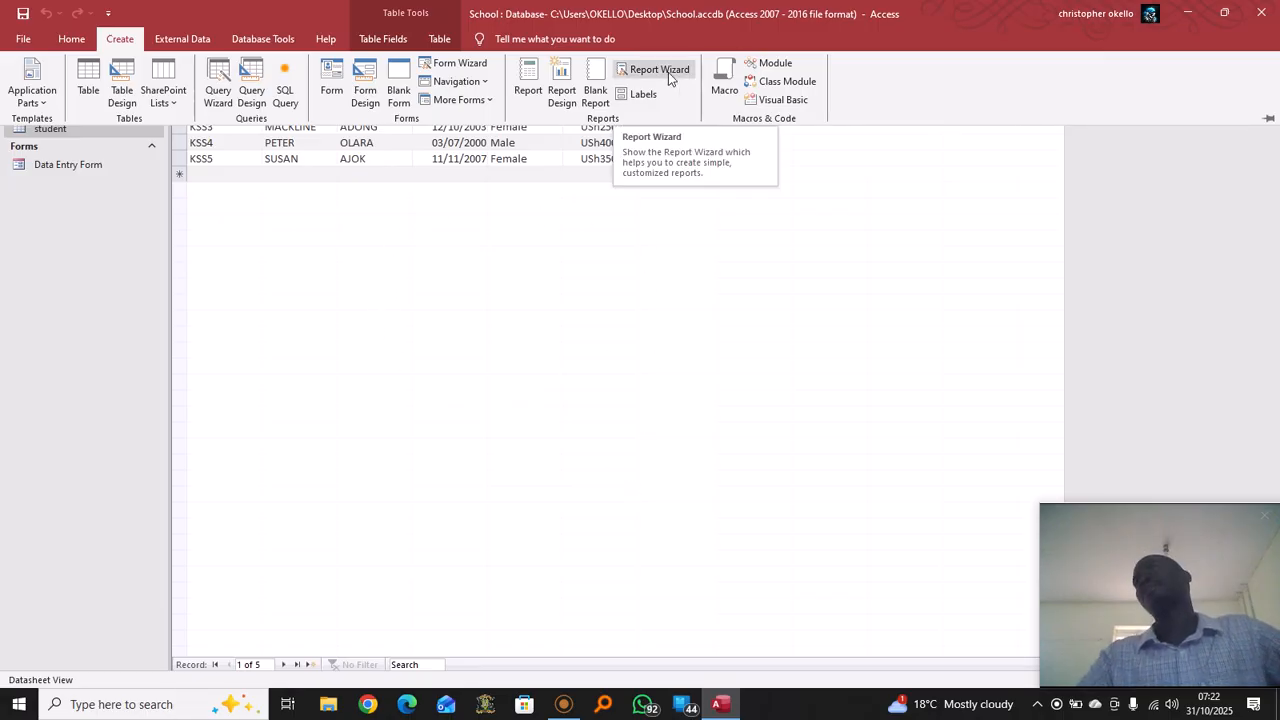
Close the student table tab and the Data Entry Form tab
click(630, 356)
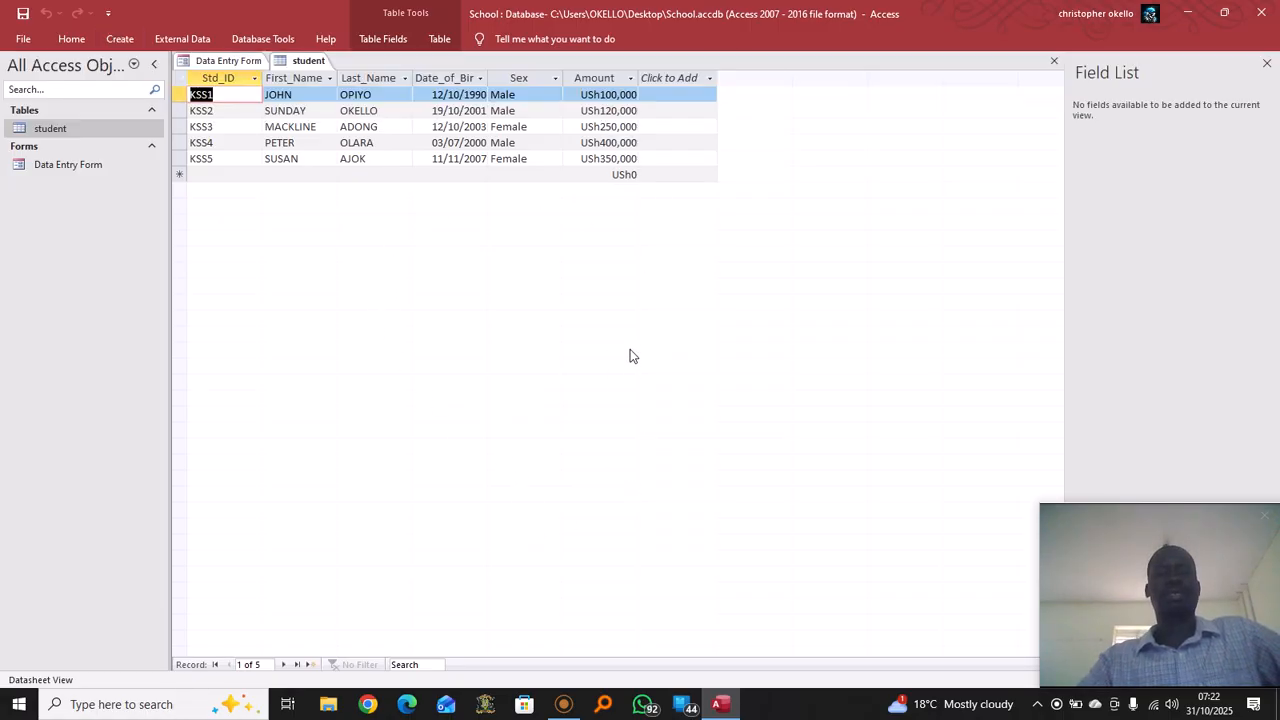
right_click(298, 60)
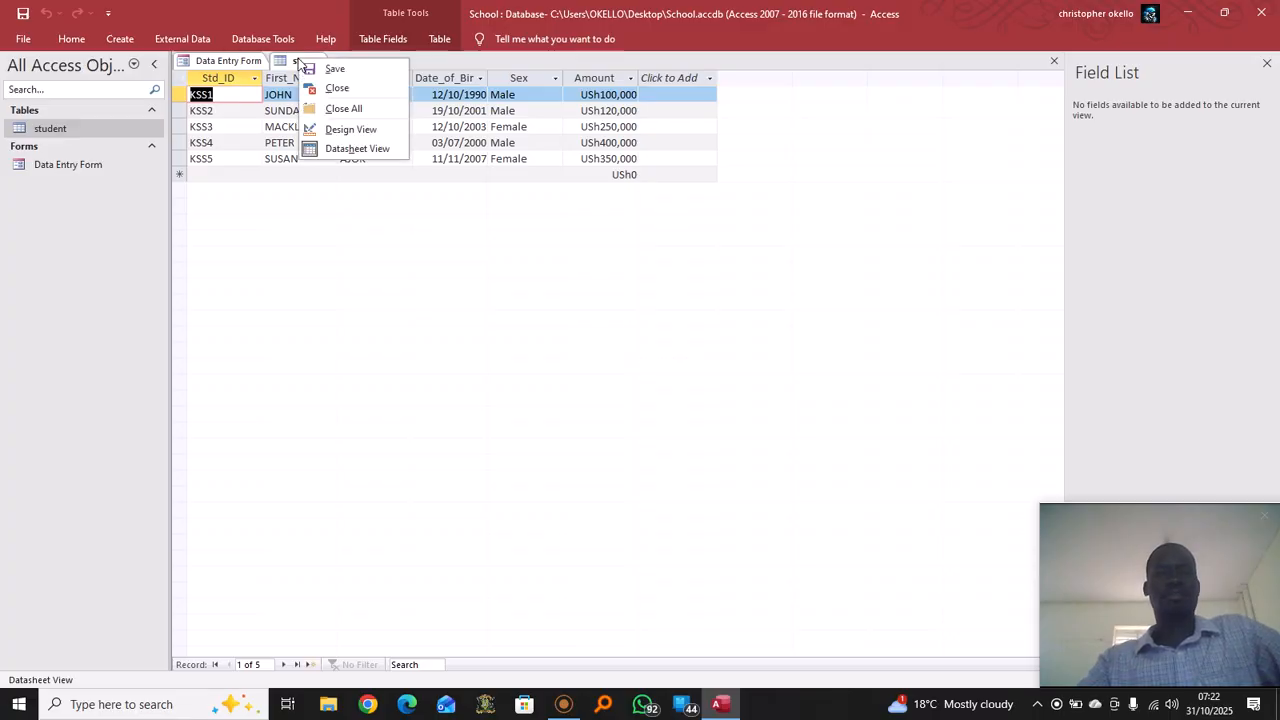
click(352, 92)
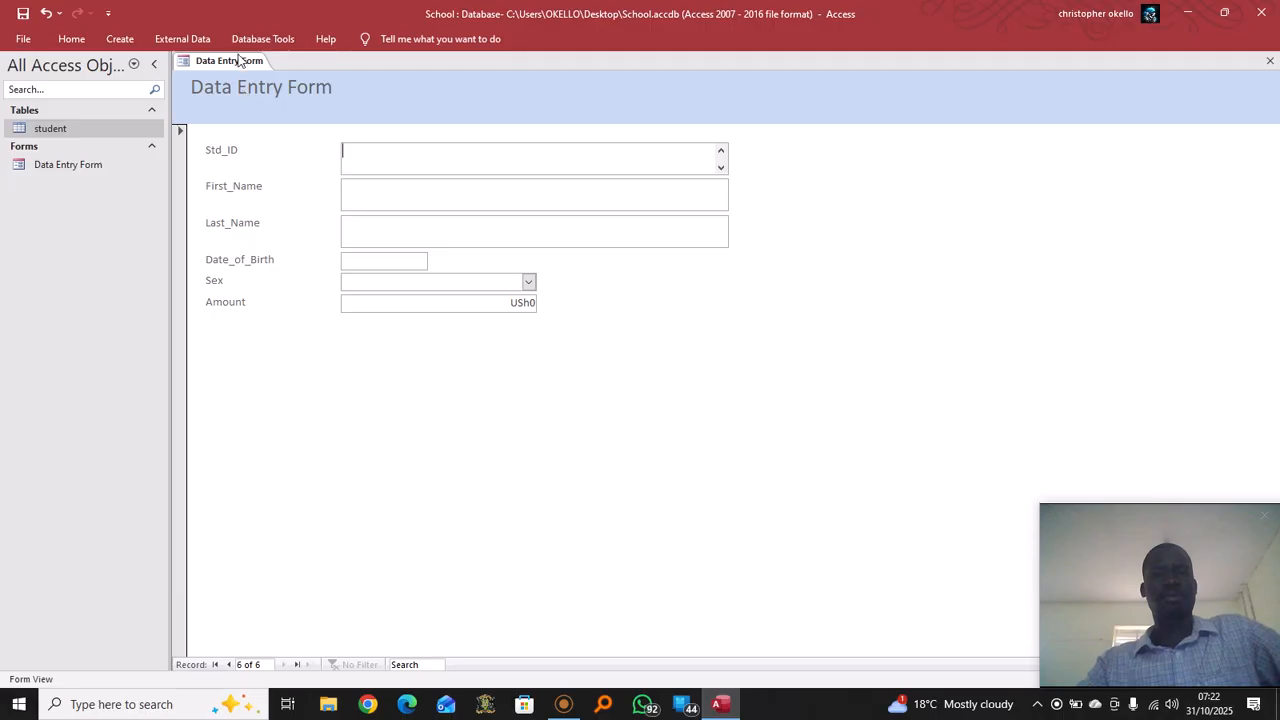
right_click(240, 60)
click(300, 89)
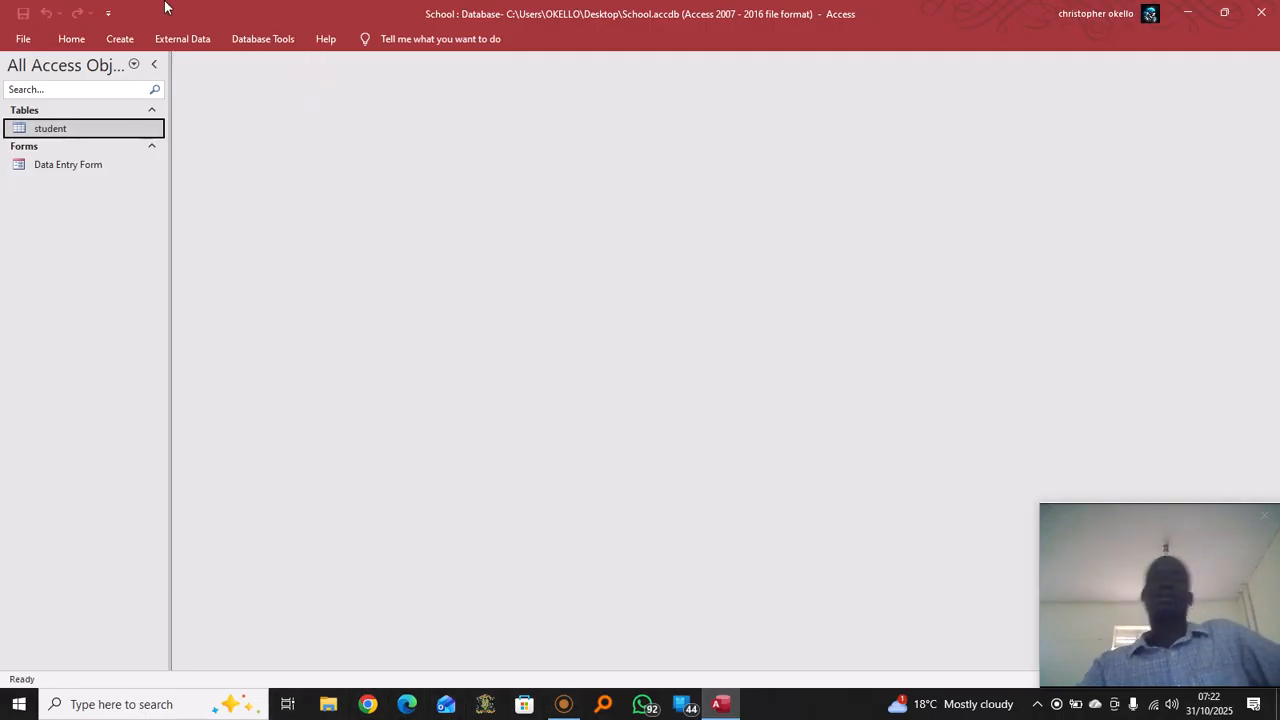
click(128, 41)
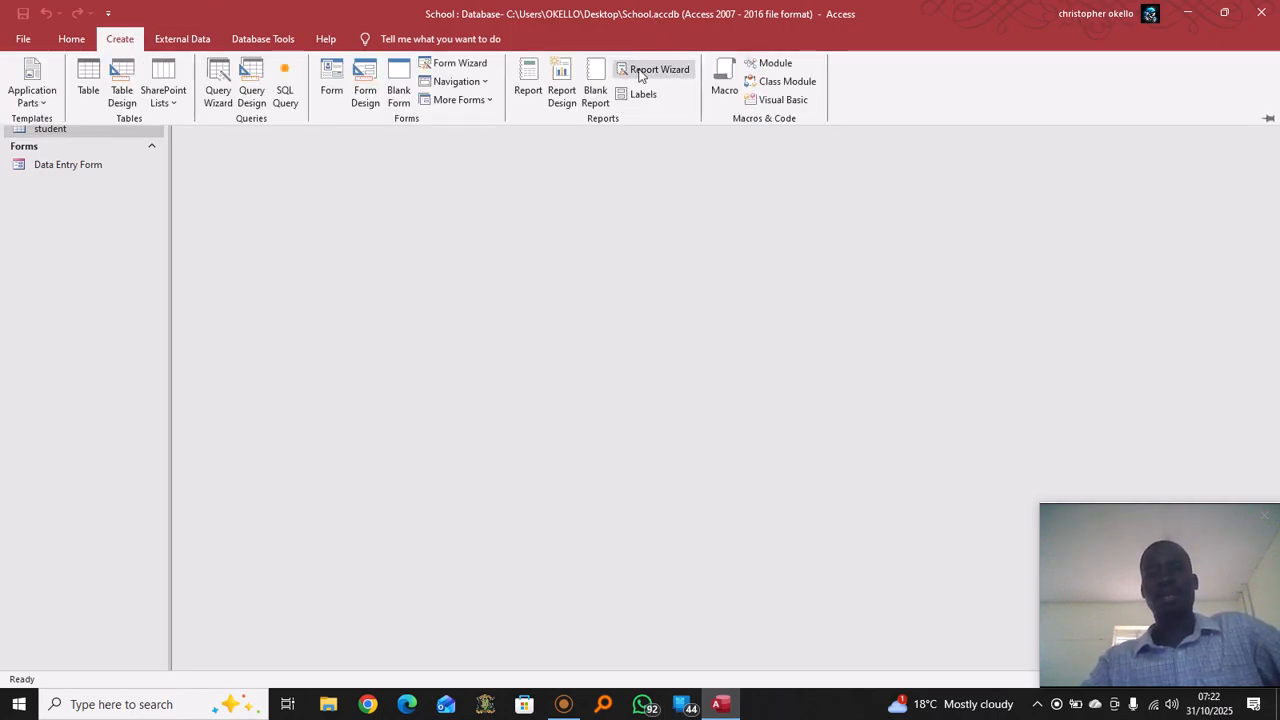
click(125, 36)
click(125, 36)
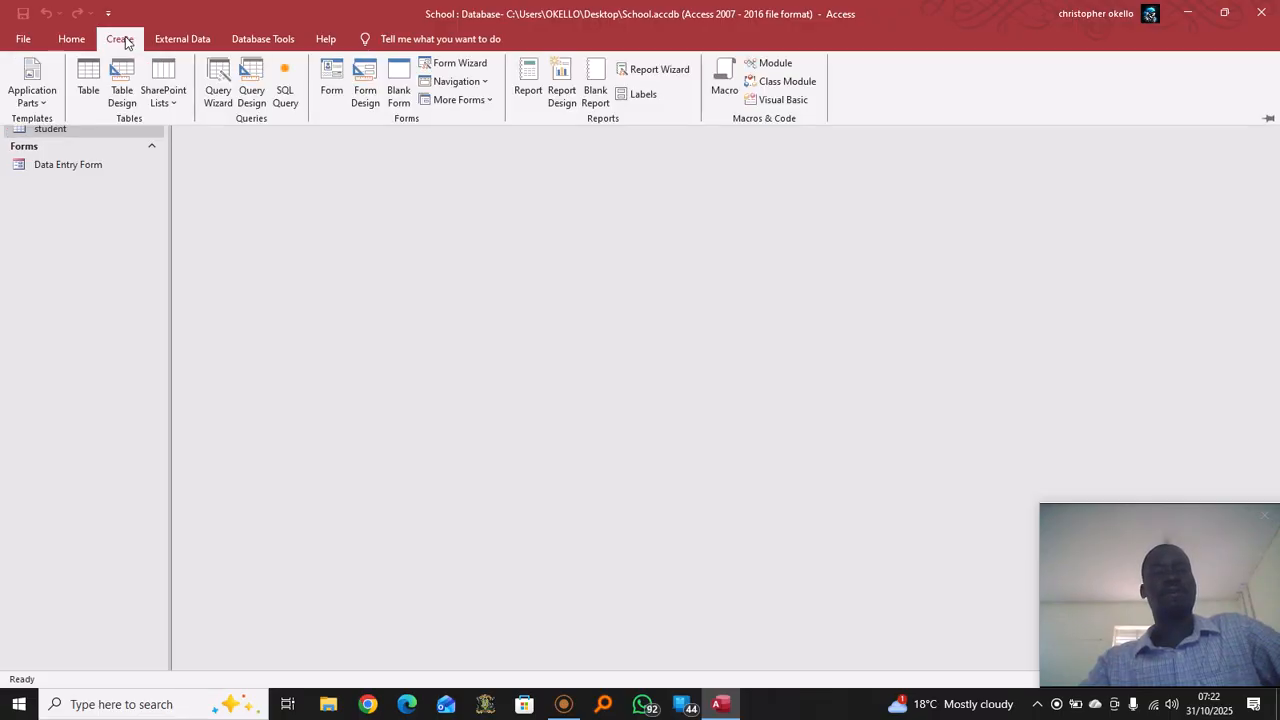
Launch the Report Wizard and add all six student table fields to the report
click(658, 70)
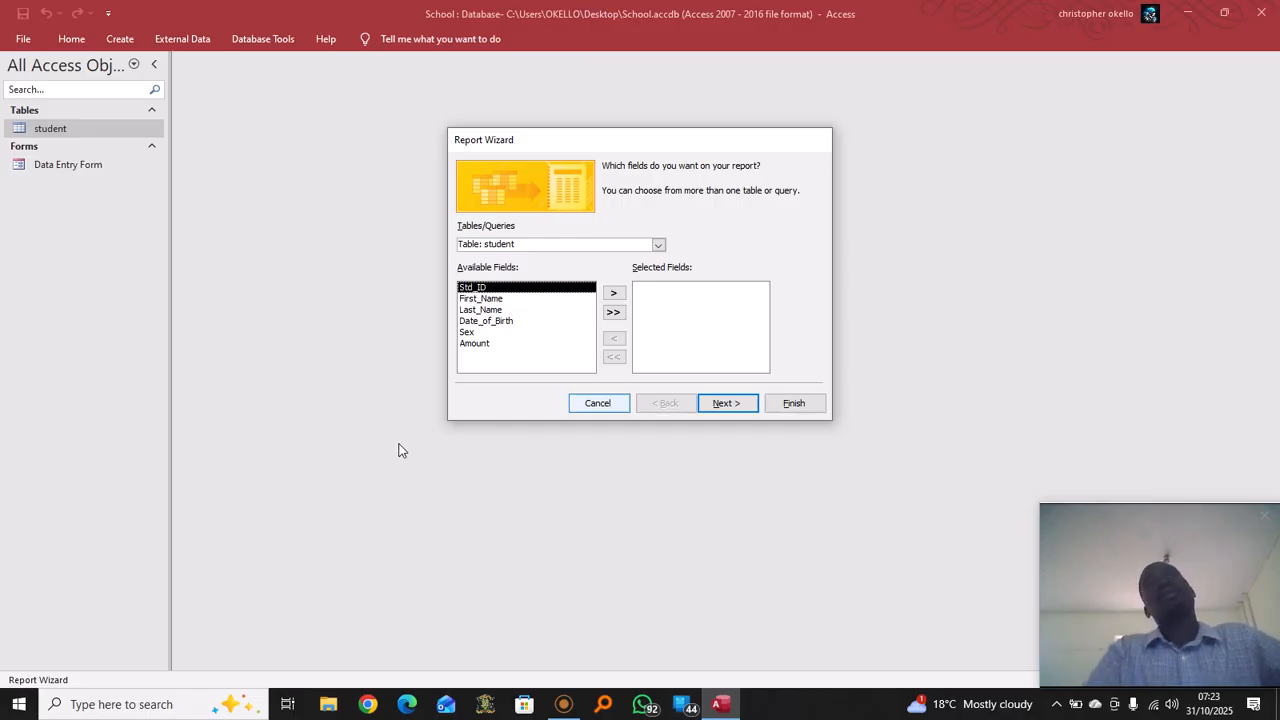
click(613, 314)
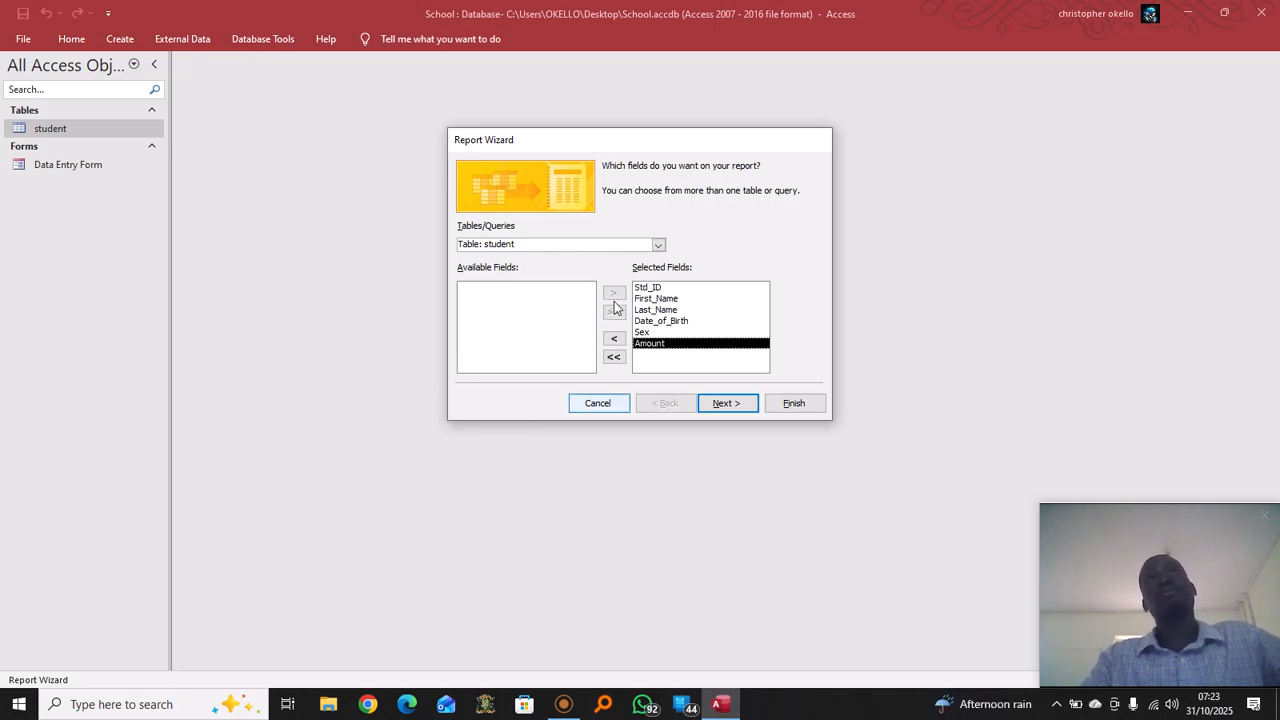
click(728, 404)
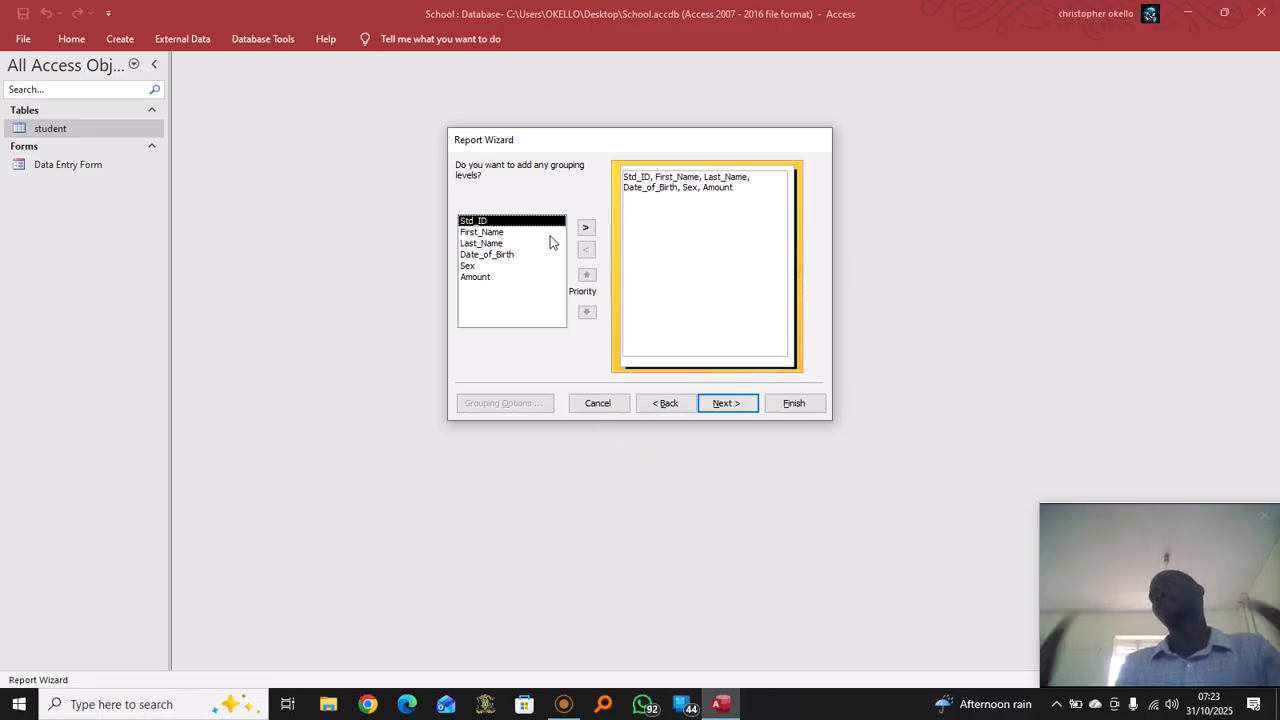
Add Sex as the report's grouping level and continue to sorting
click(499, 233)
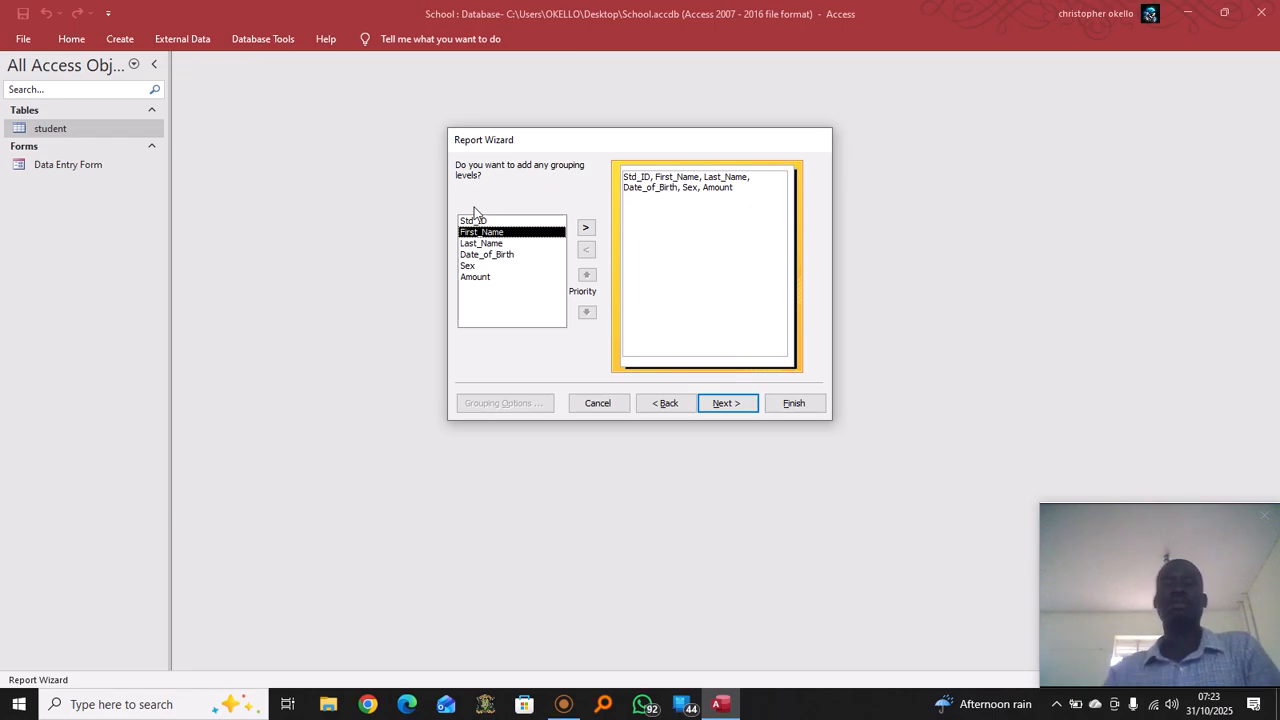
click(469, 266)
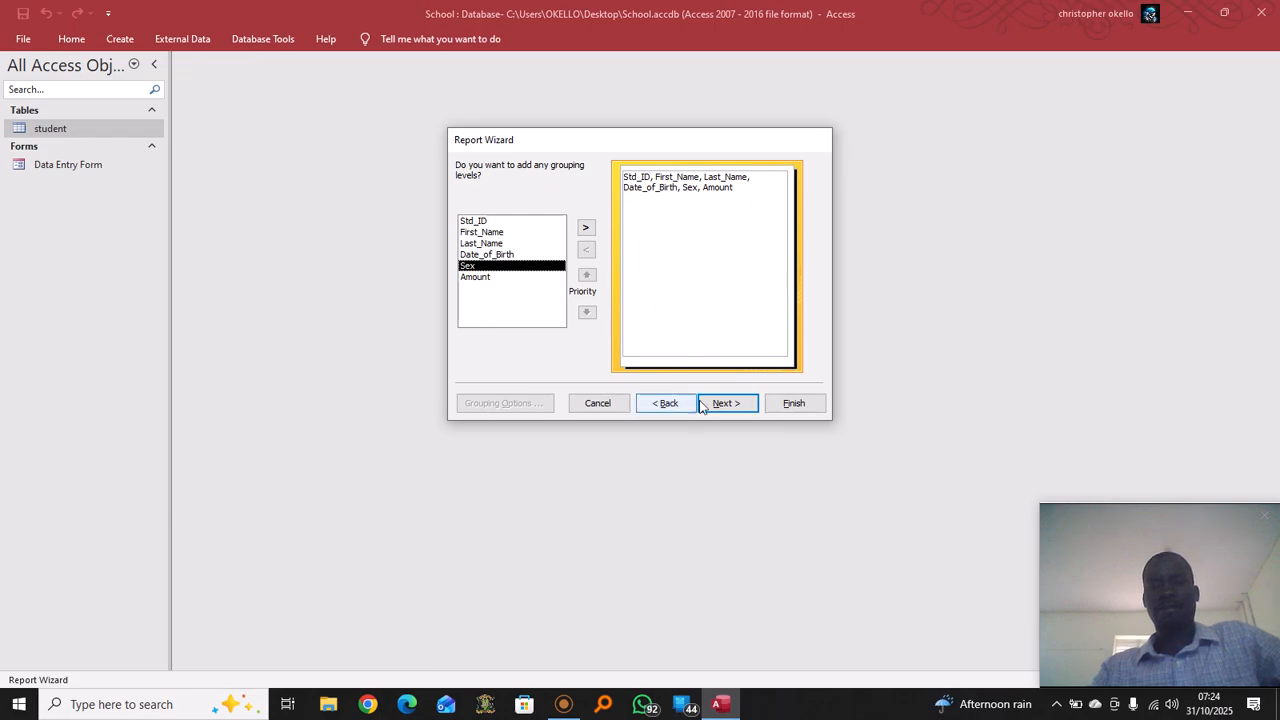
click(586, 228)
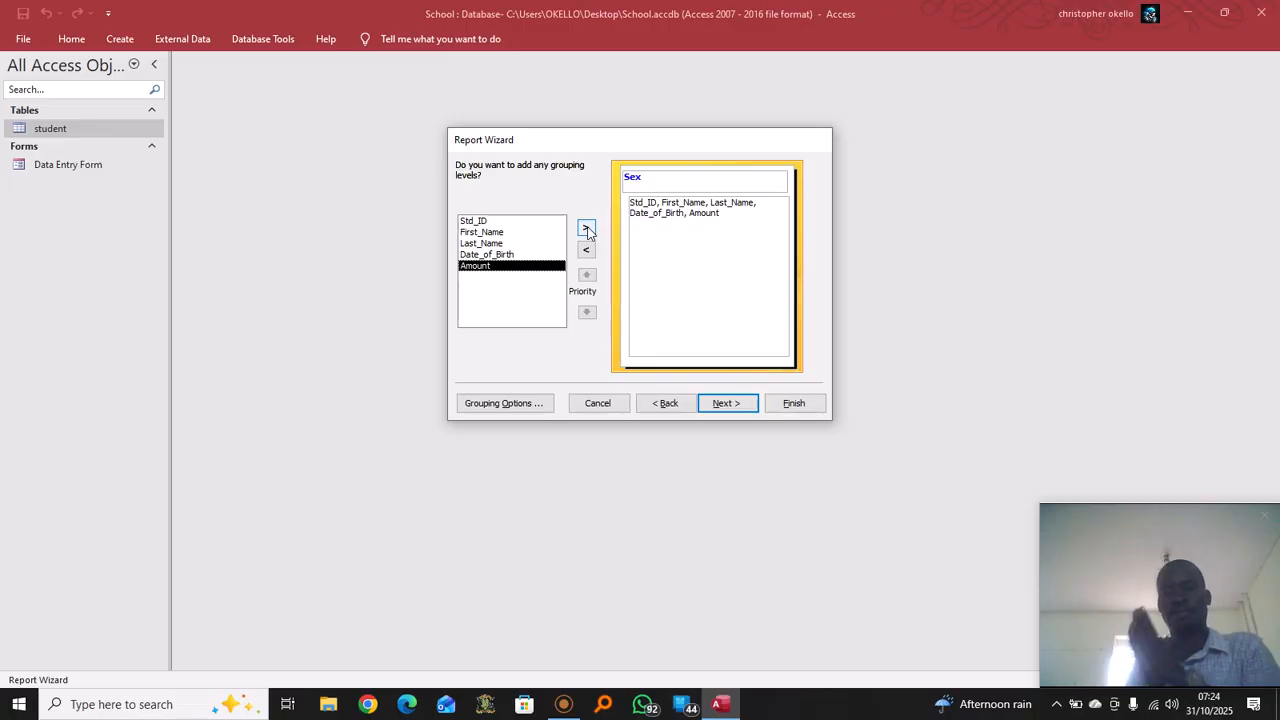
click(736, 403)
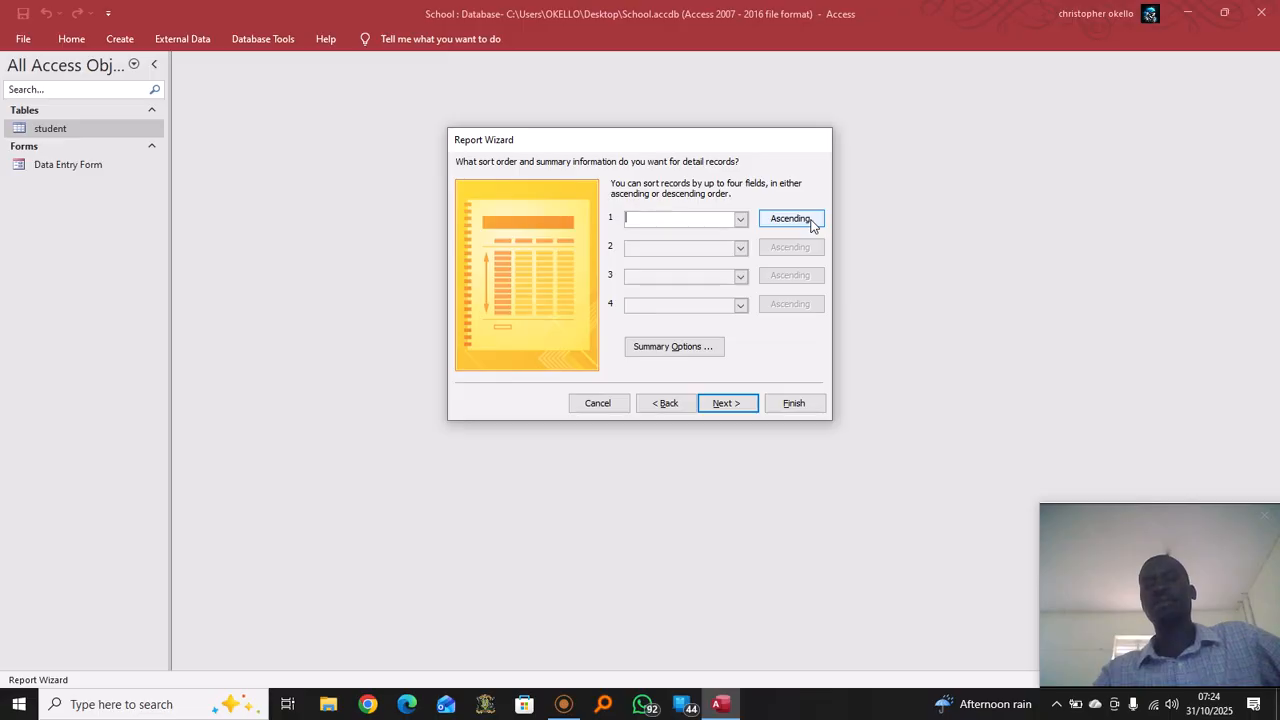
Leave sort field 1 empty and advance to the layout page
click(741, 219)
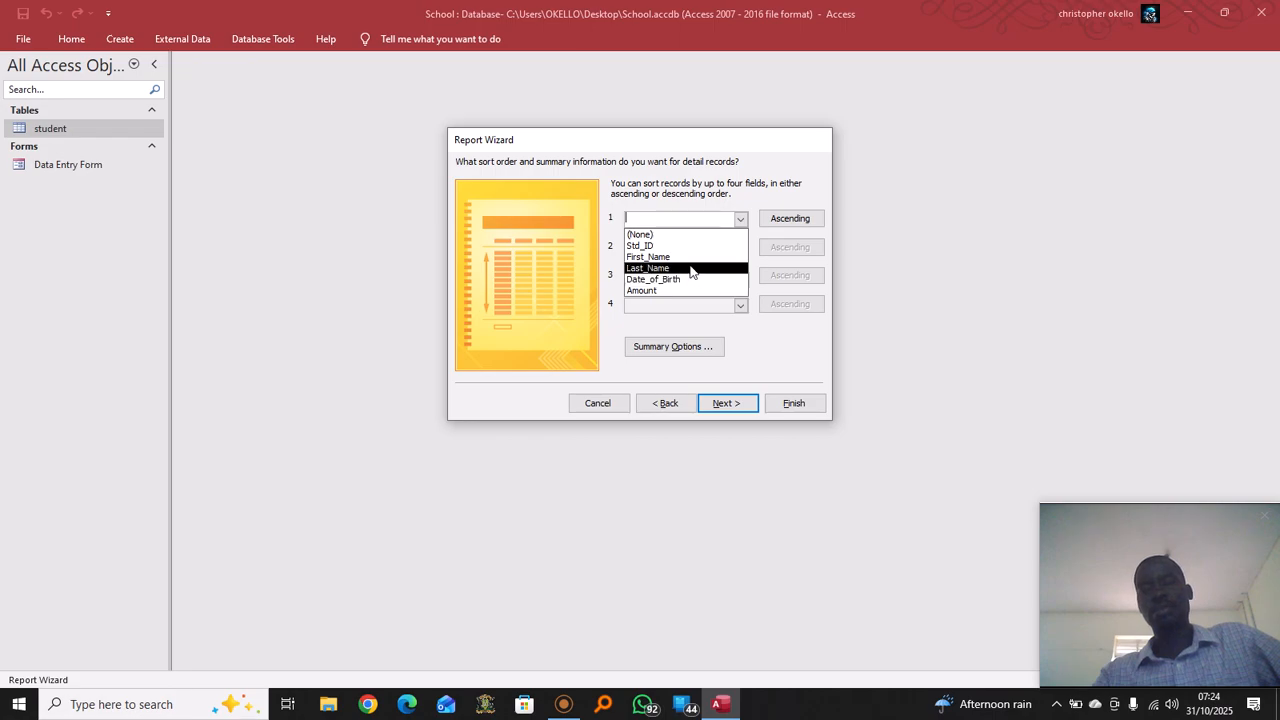
click(741, 220)
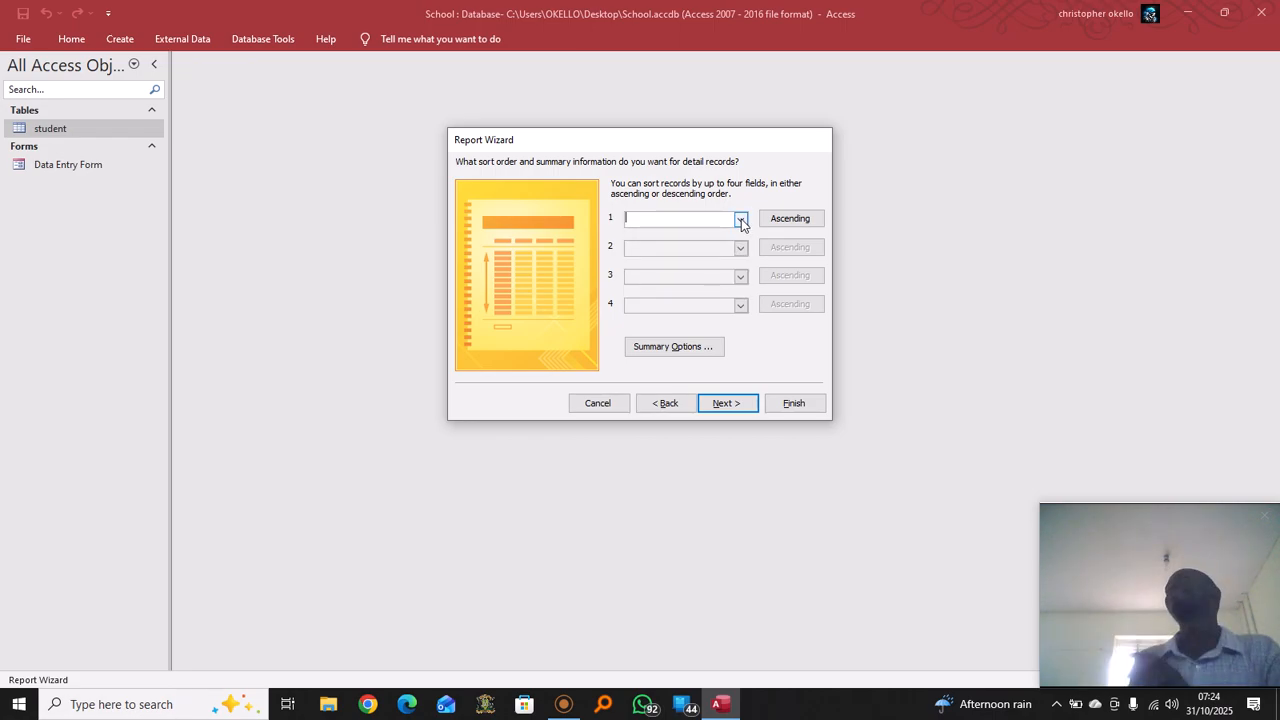
click(737, 401)
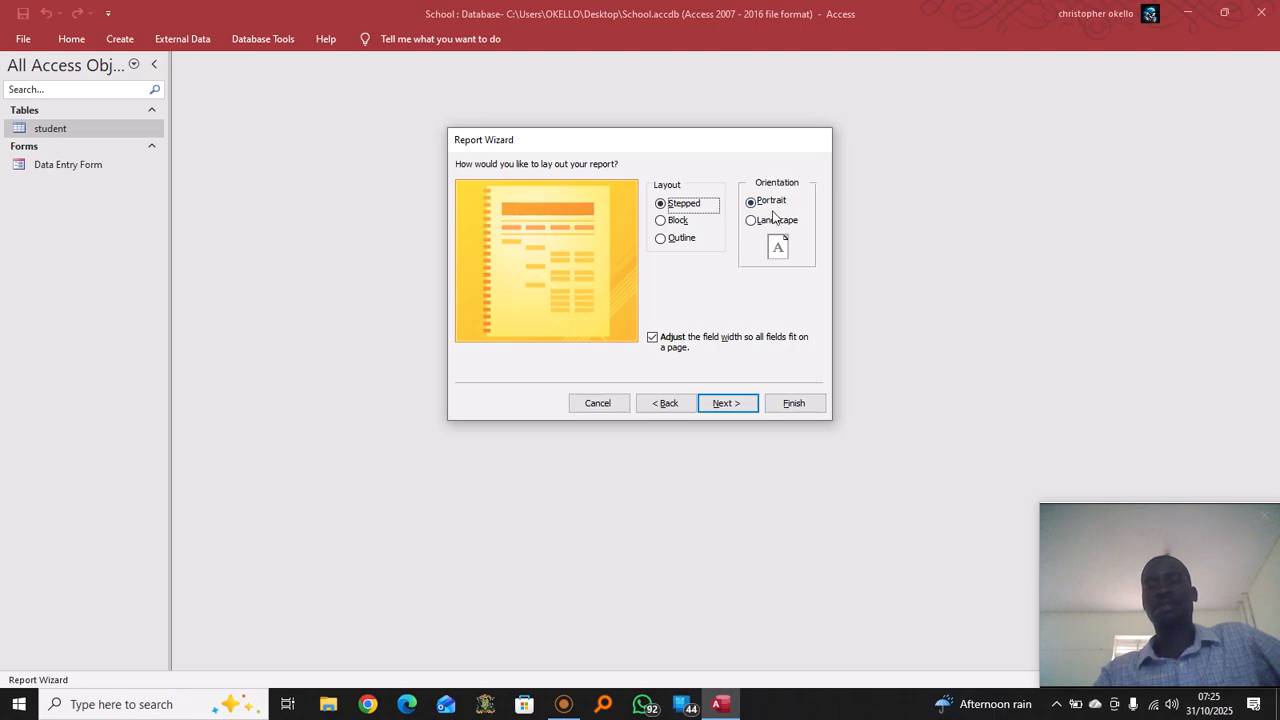
Keep the default layout, title the report 'Students's Report' with a capital S, and finish
click(737, 403)
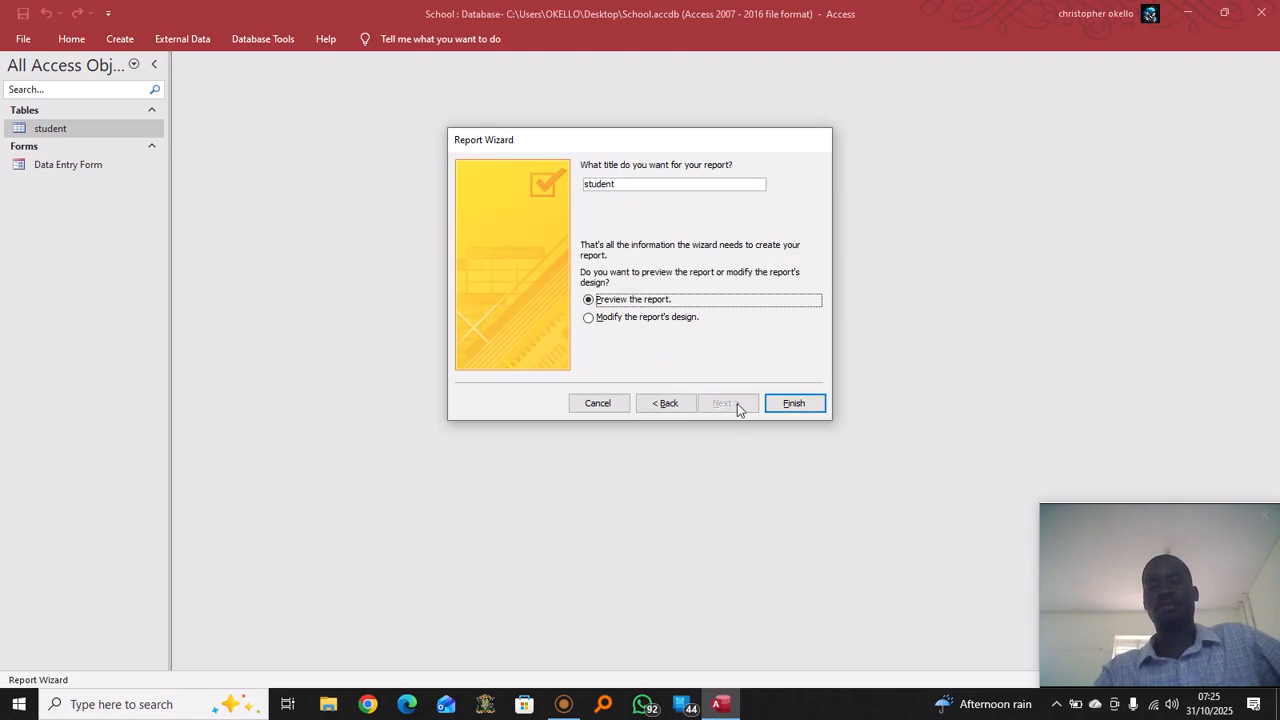
click(640, 186)
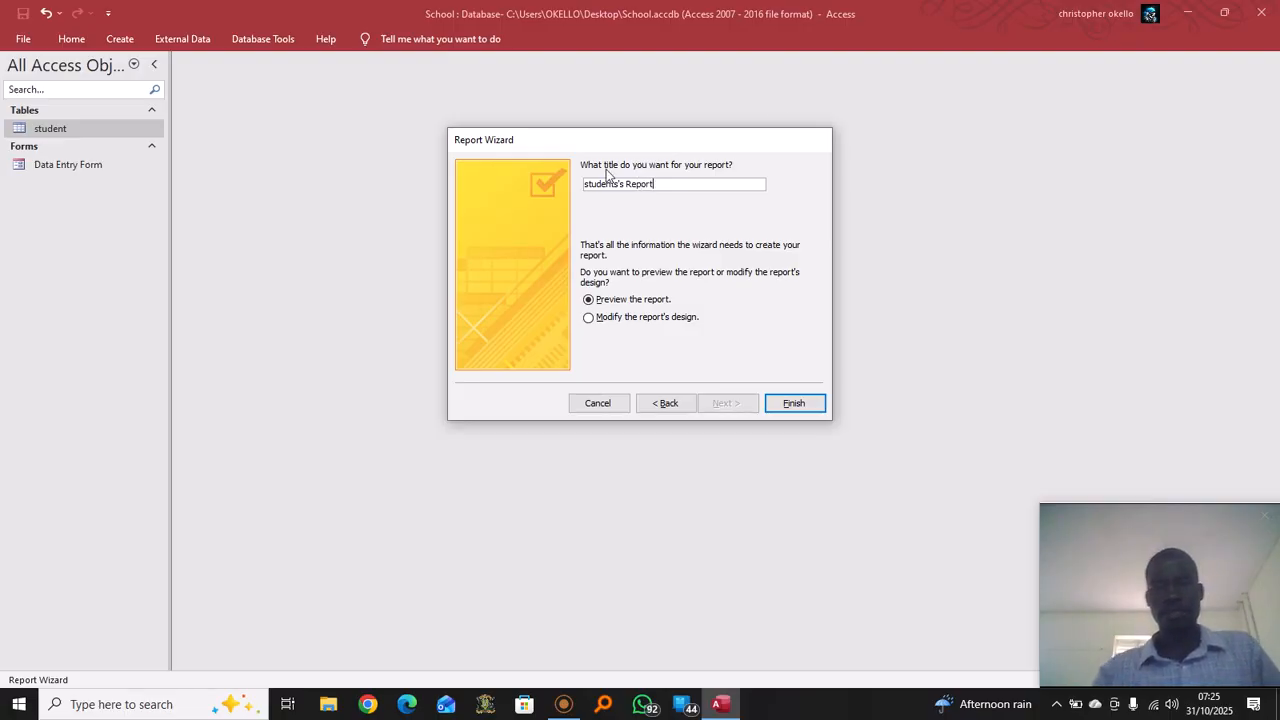
key(BackSpace)
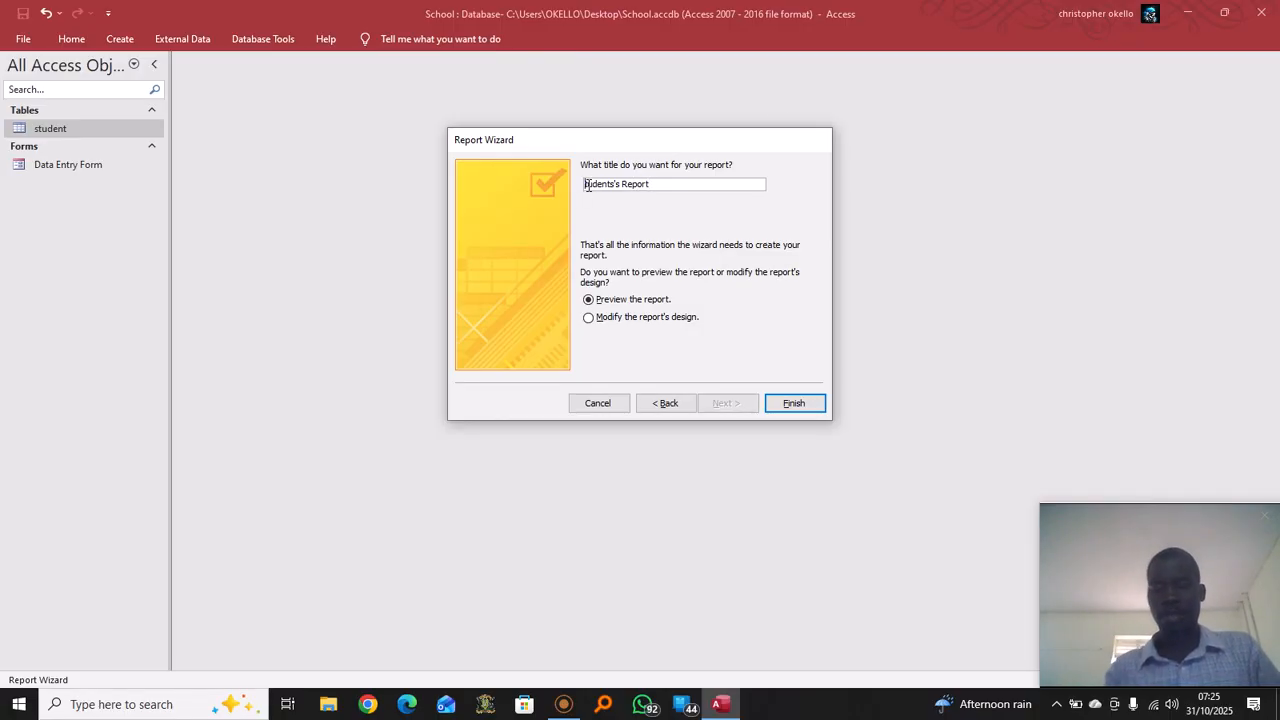
text(S)
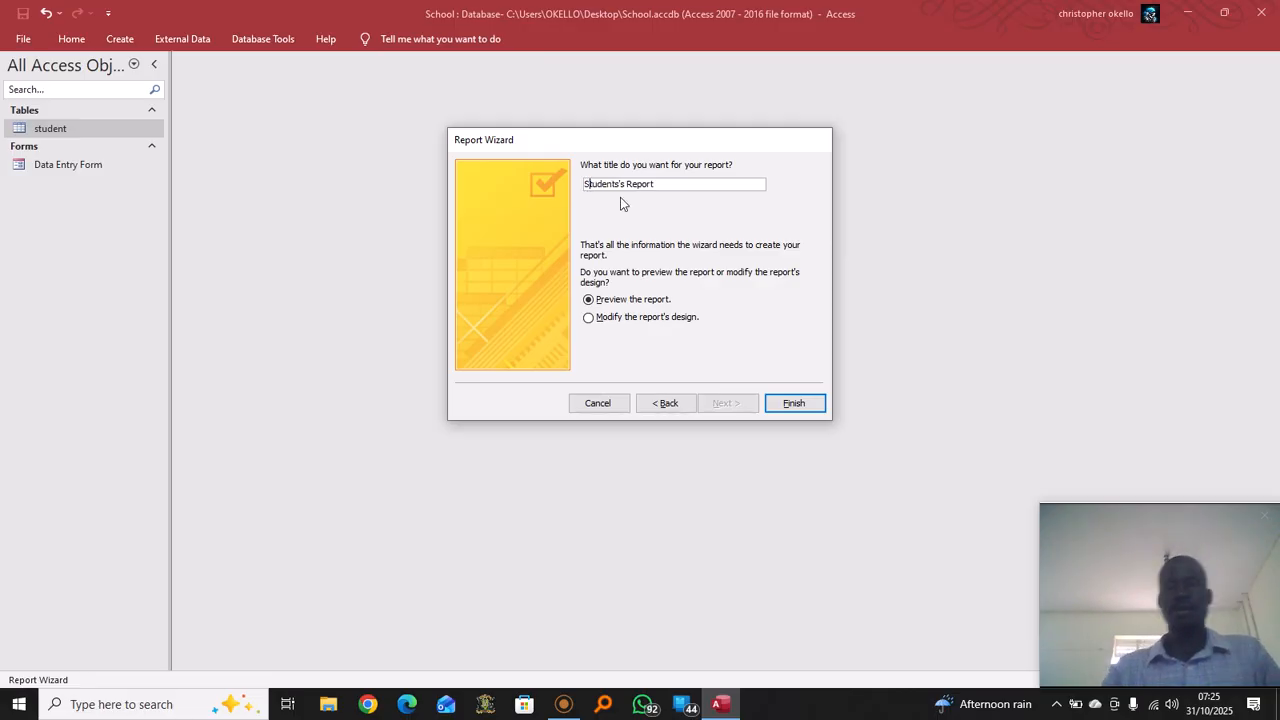
click(806, 403)
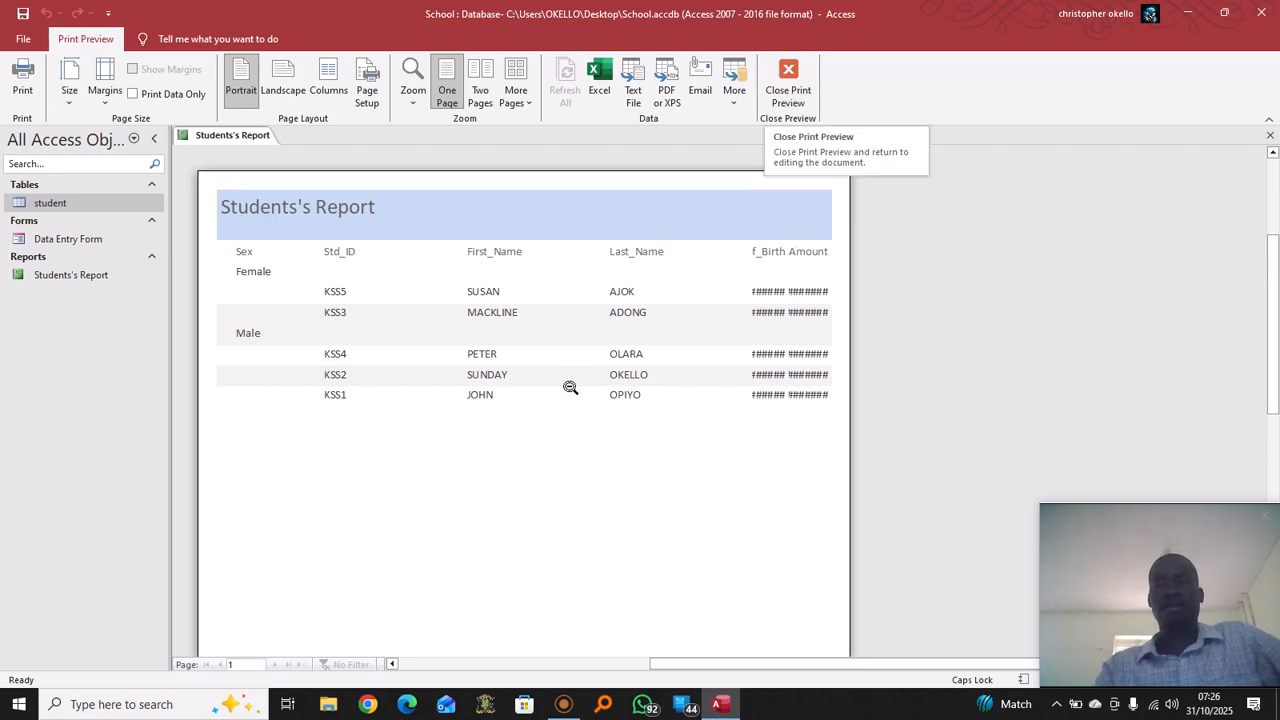
Switch the report to Layout View, select its title and detail rows, then switch to Design View
right_click(246, 137)
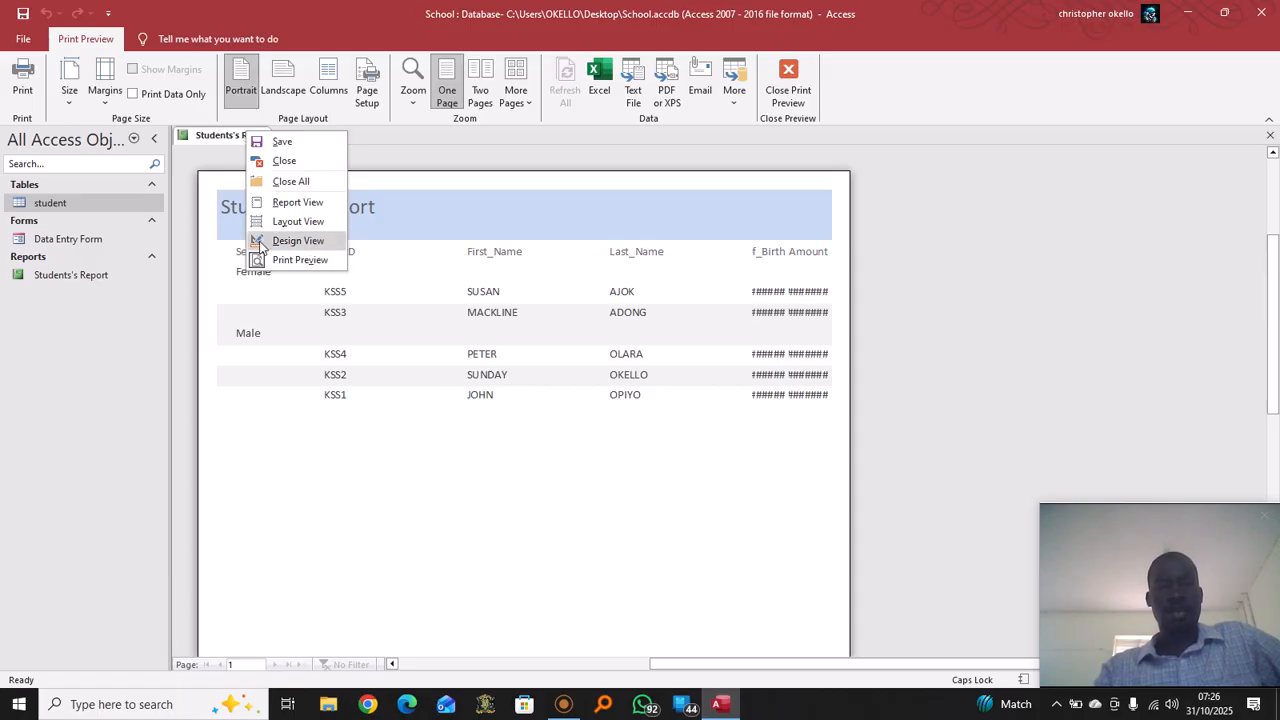
click(314, 221)
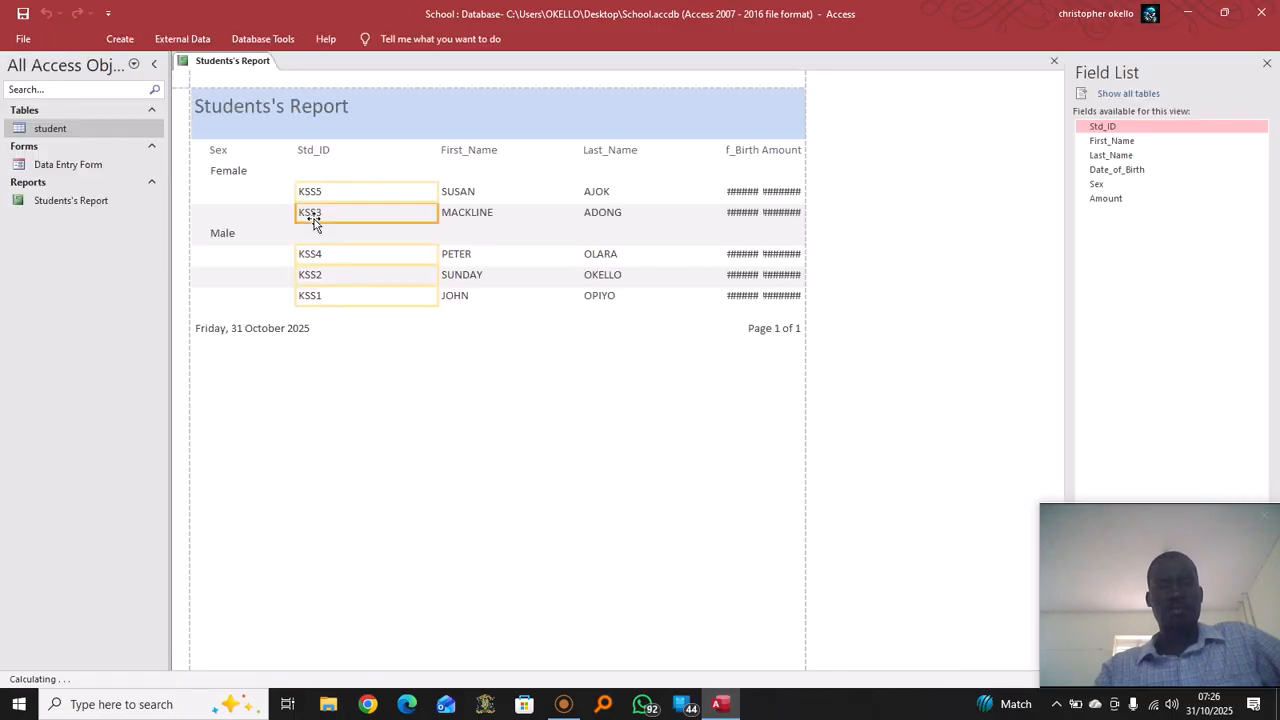
click(805, 124)
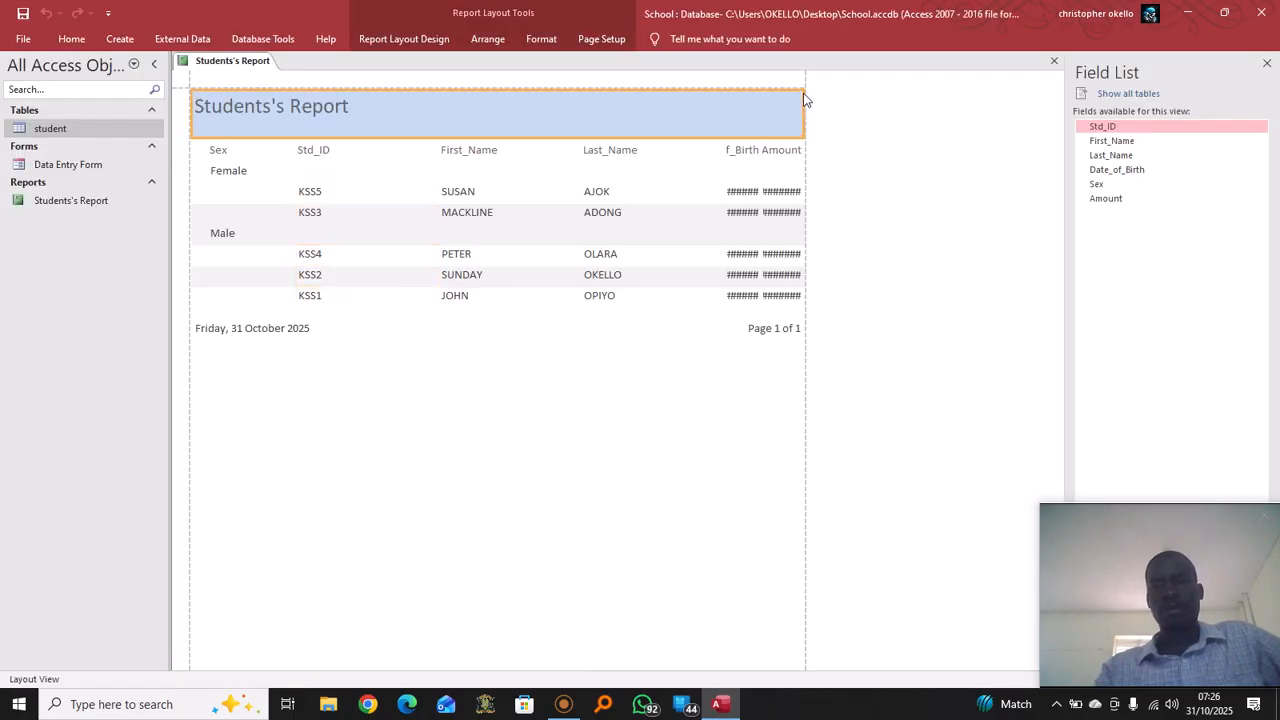
click(808, 191)
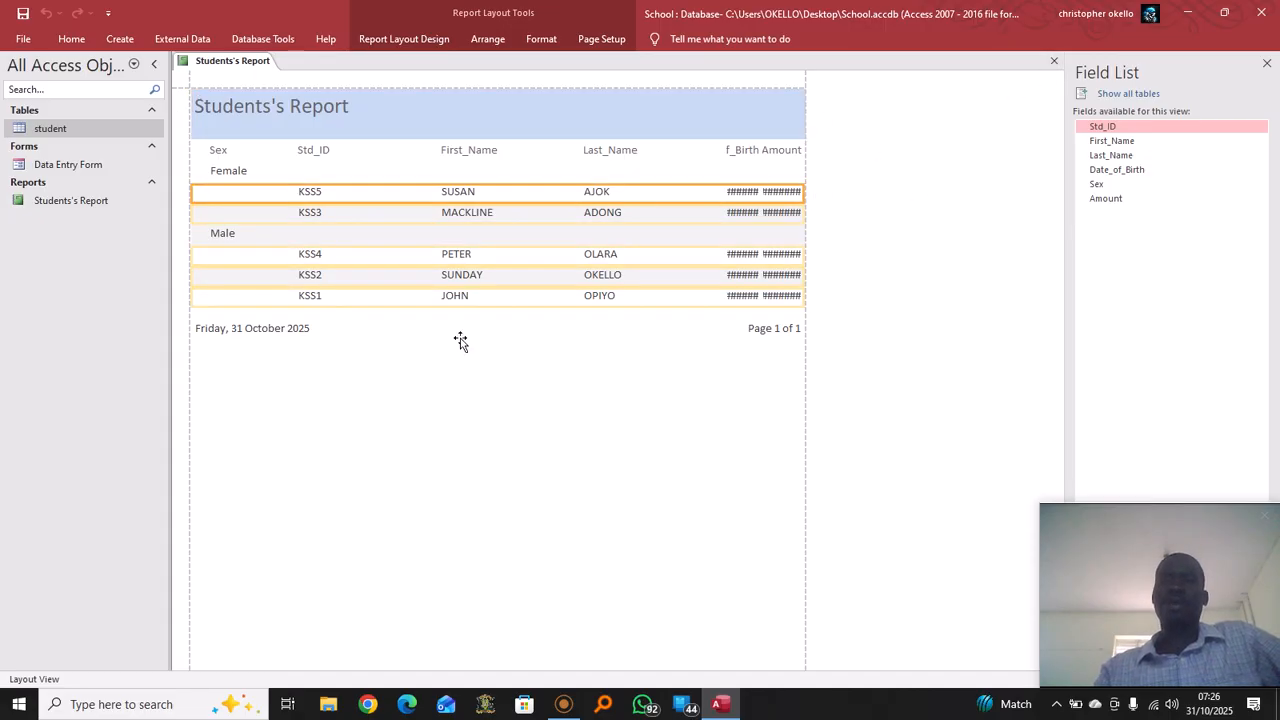
right_click(251, 67)
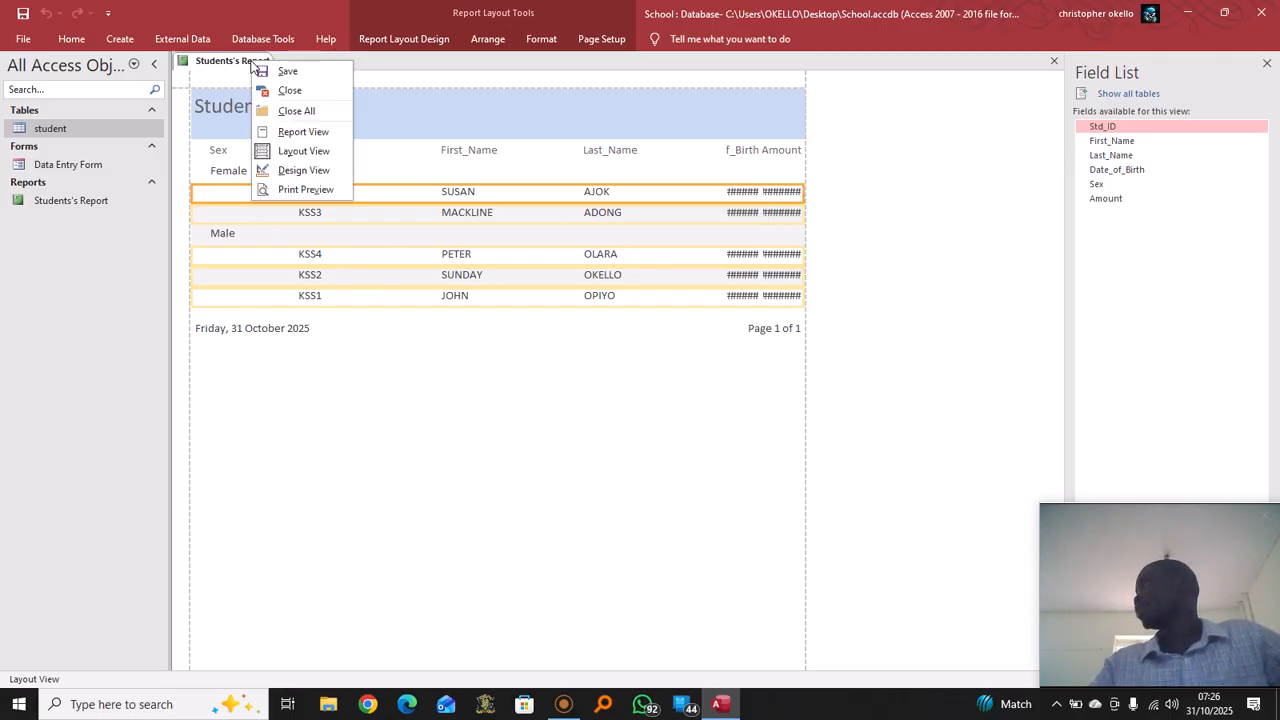
click(323, 170)
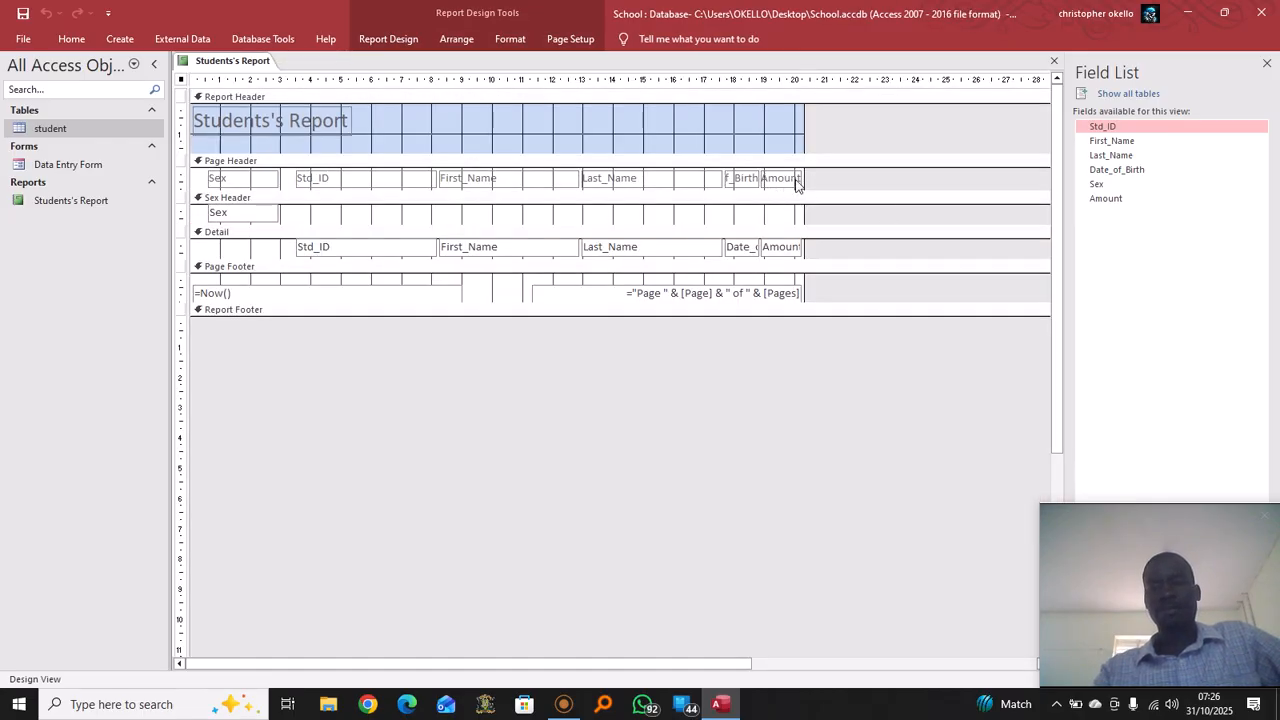
Widen the report and both the Amount heading and Amount field, then view it in Report View
drag(804, 135, 962, 143)
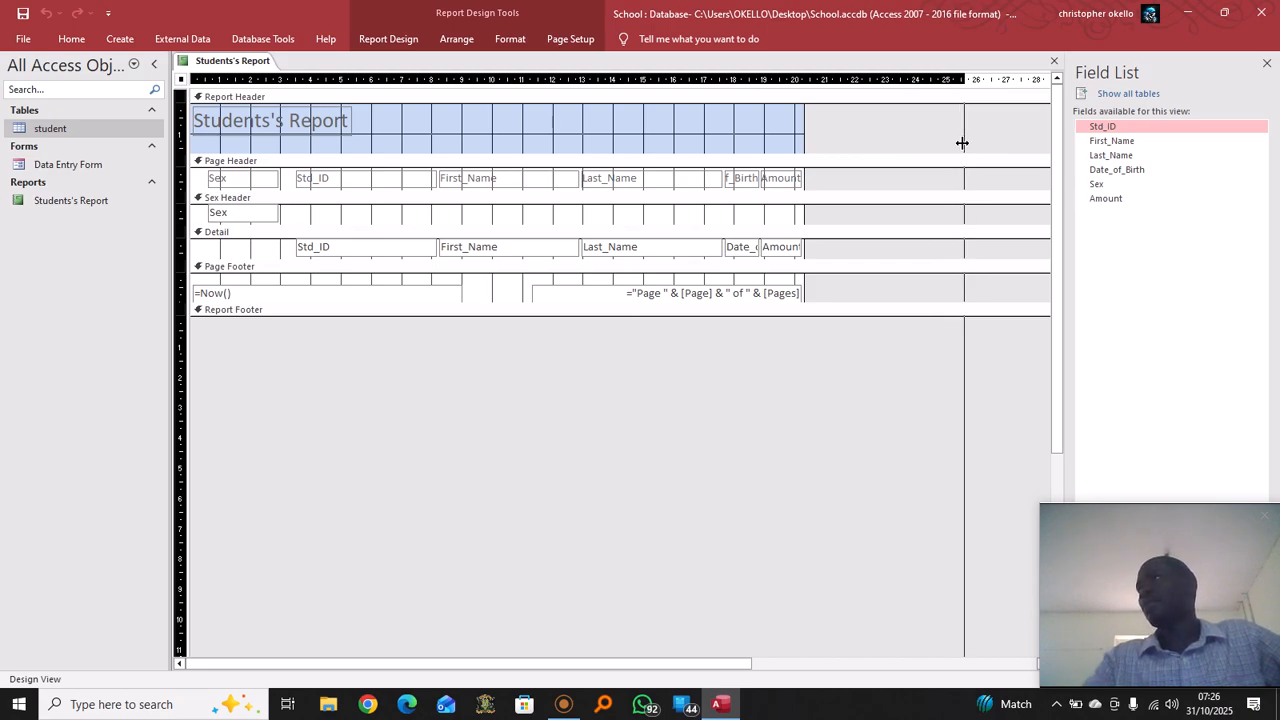
drag(962, 143, 962, 143)
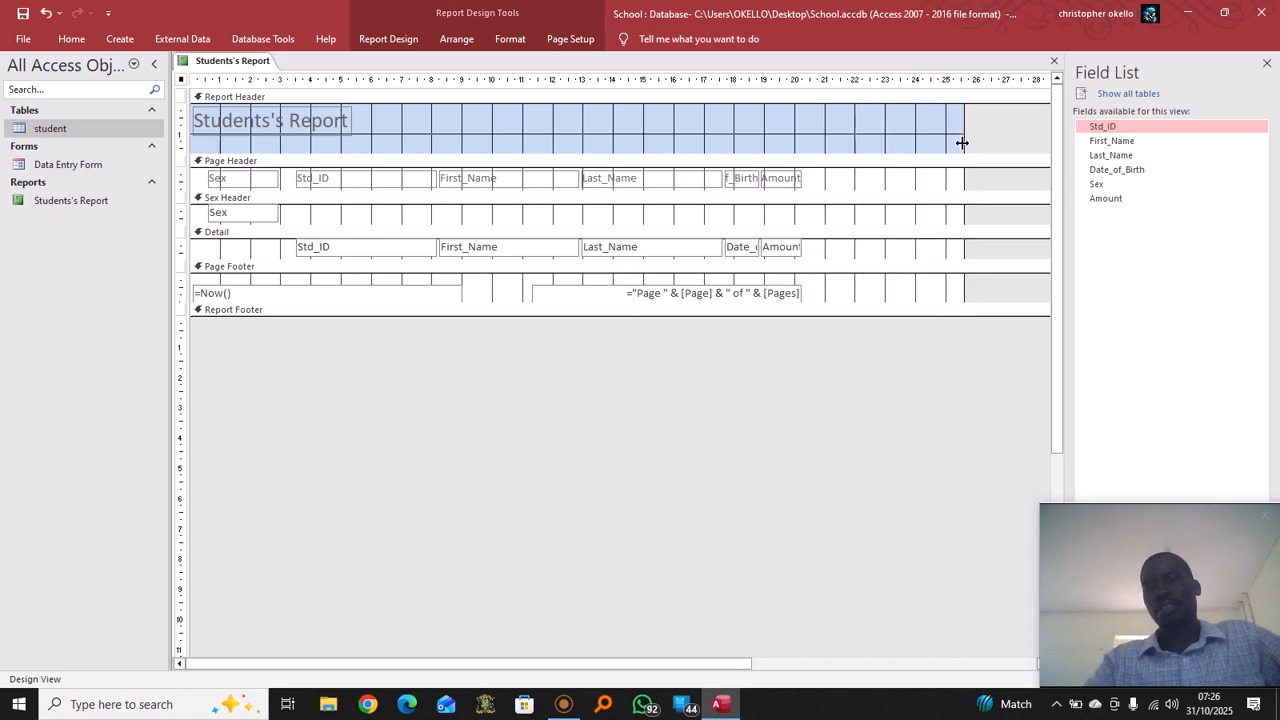
click(800, 179)
drag(802, 177, 844, 178)
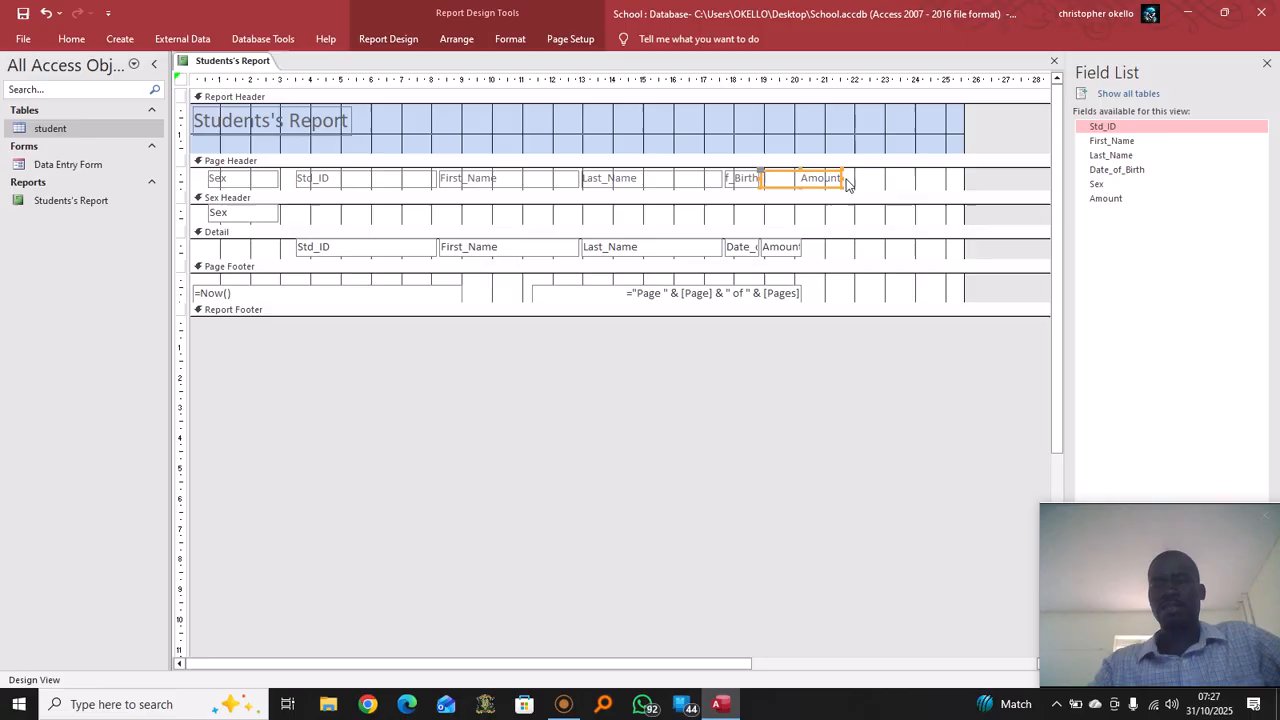
click(801, 250)
drag(802, 247, 838, 247)
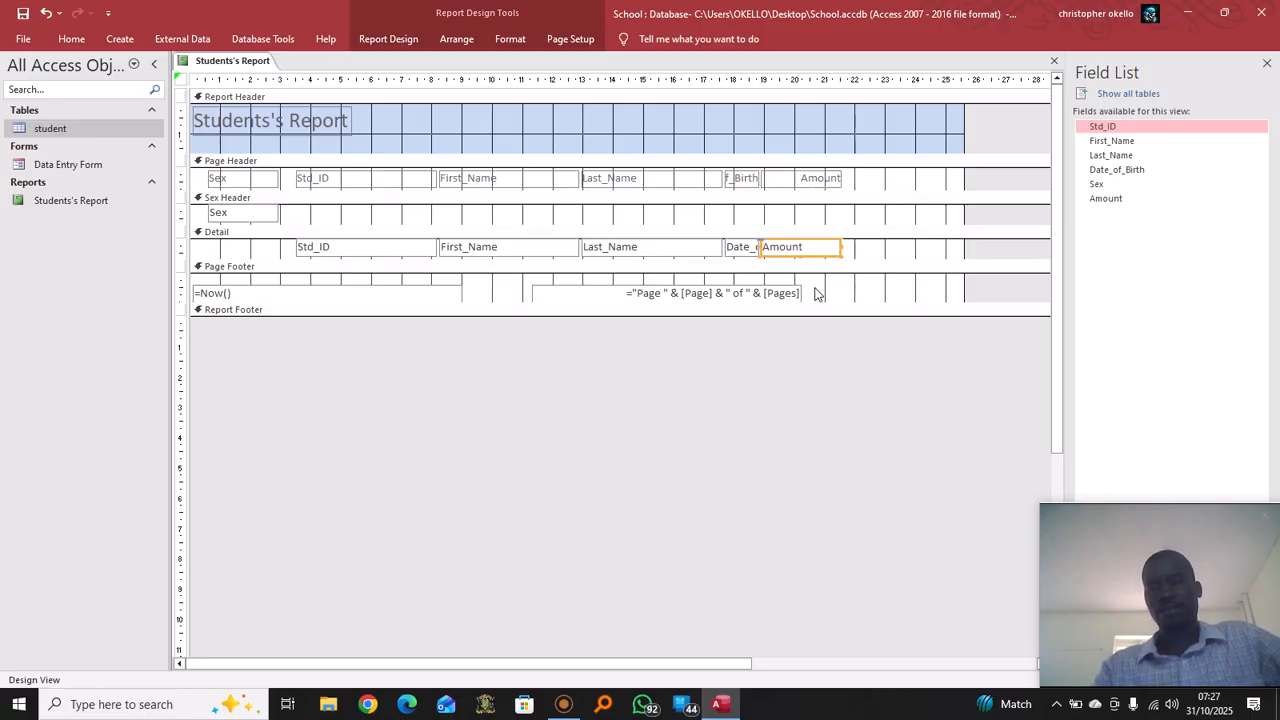
click(853, 290)
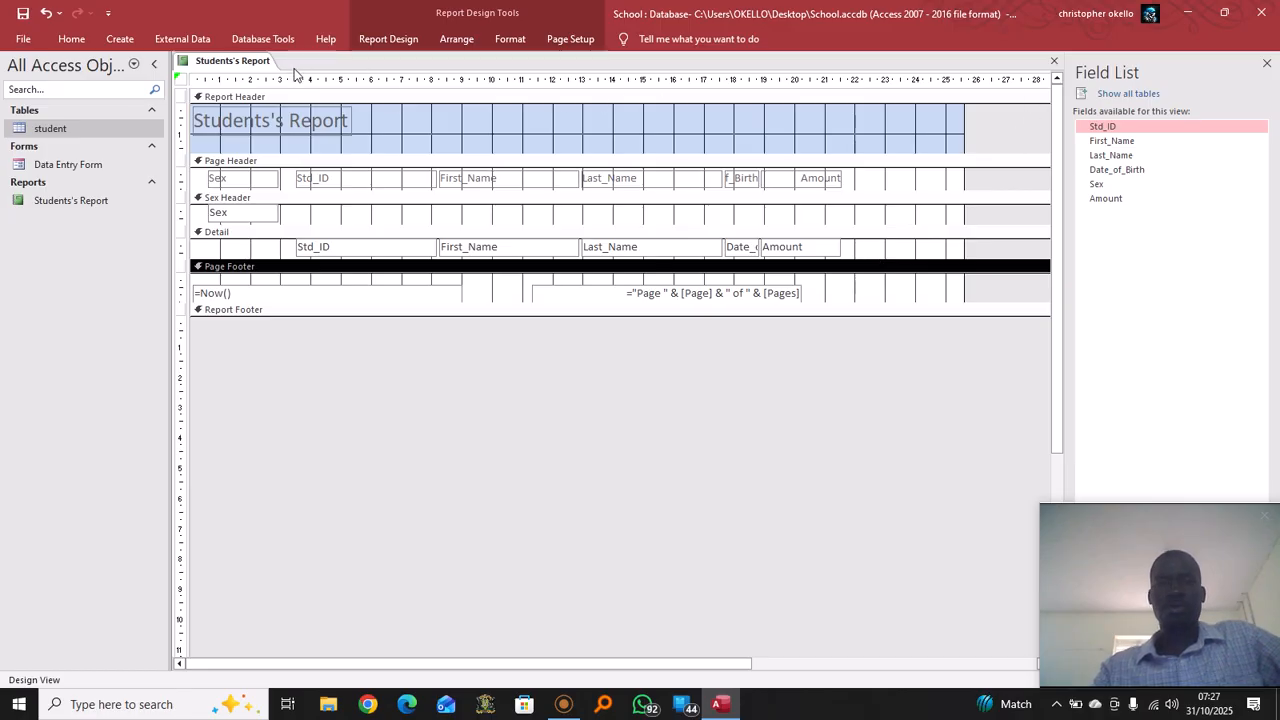
right_click(252, 64)
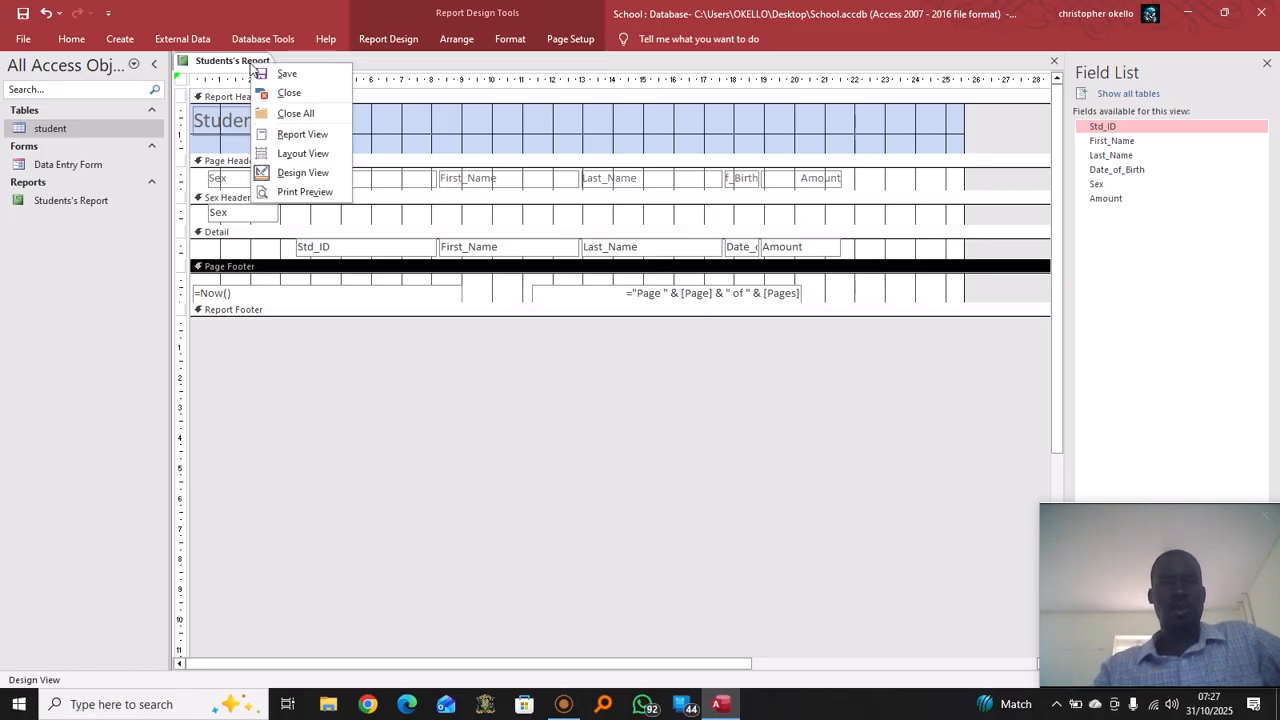
click(302, 134)
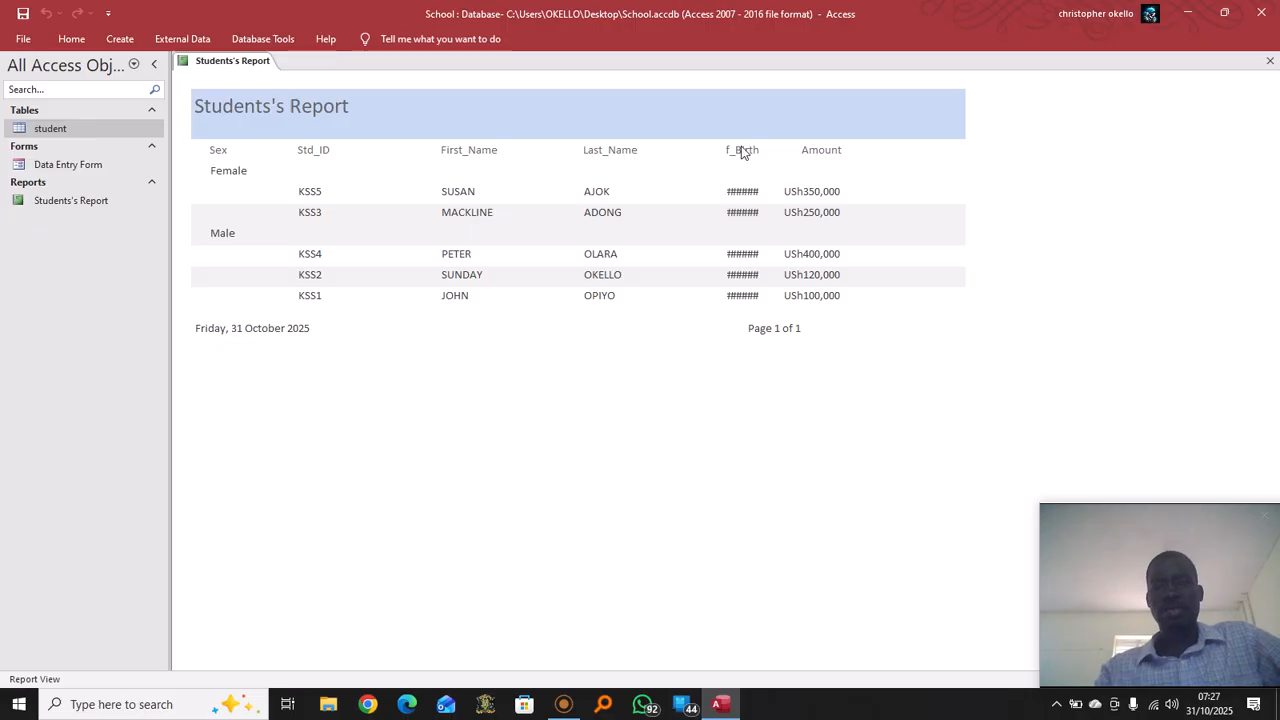
In Design View, move the Amount heading right and widen the Date_of_Birth heading
right_click(258, 61)
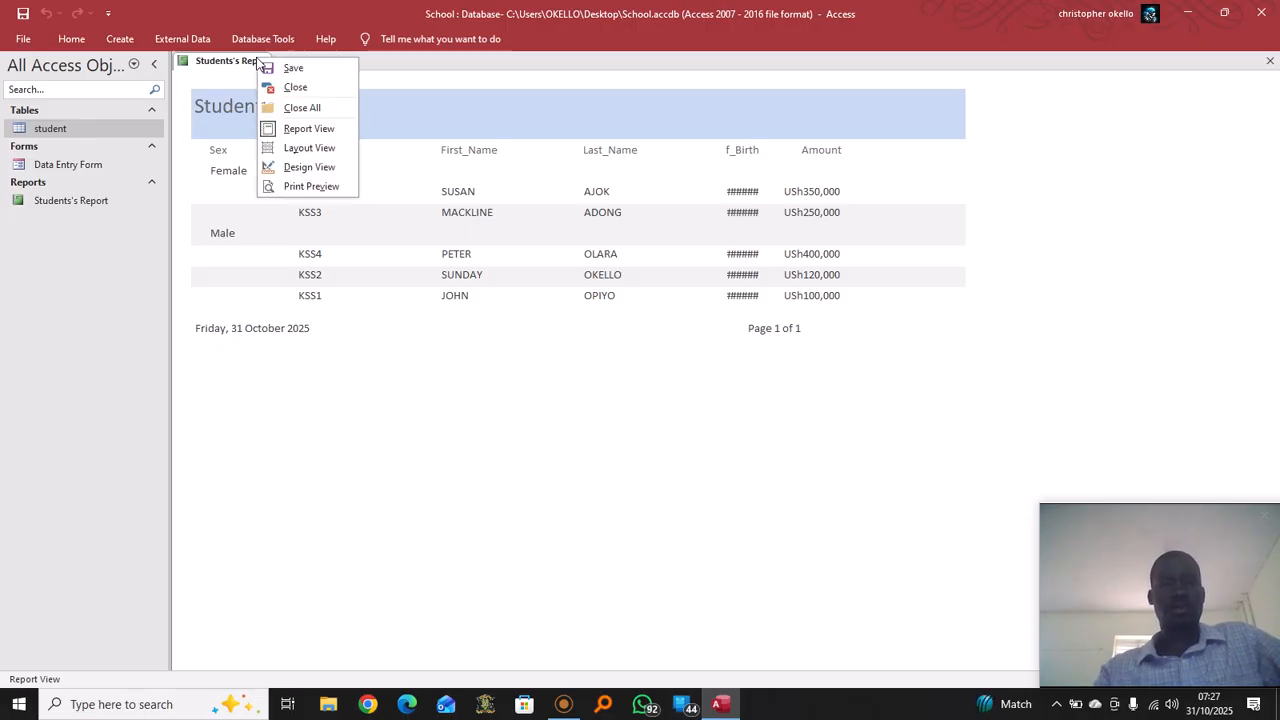
click(318, 167)
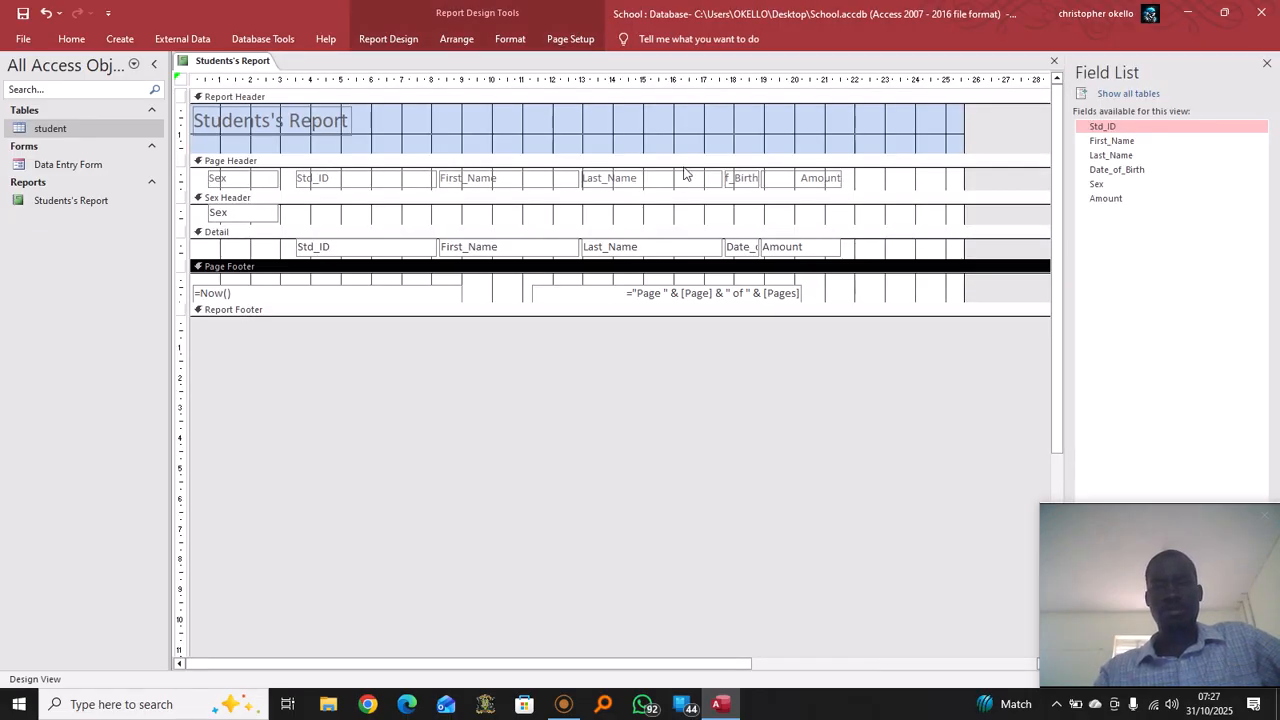
click(827, 175)
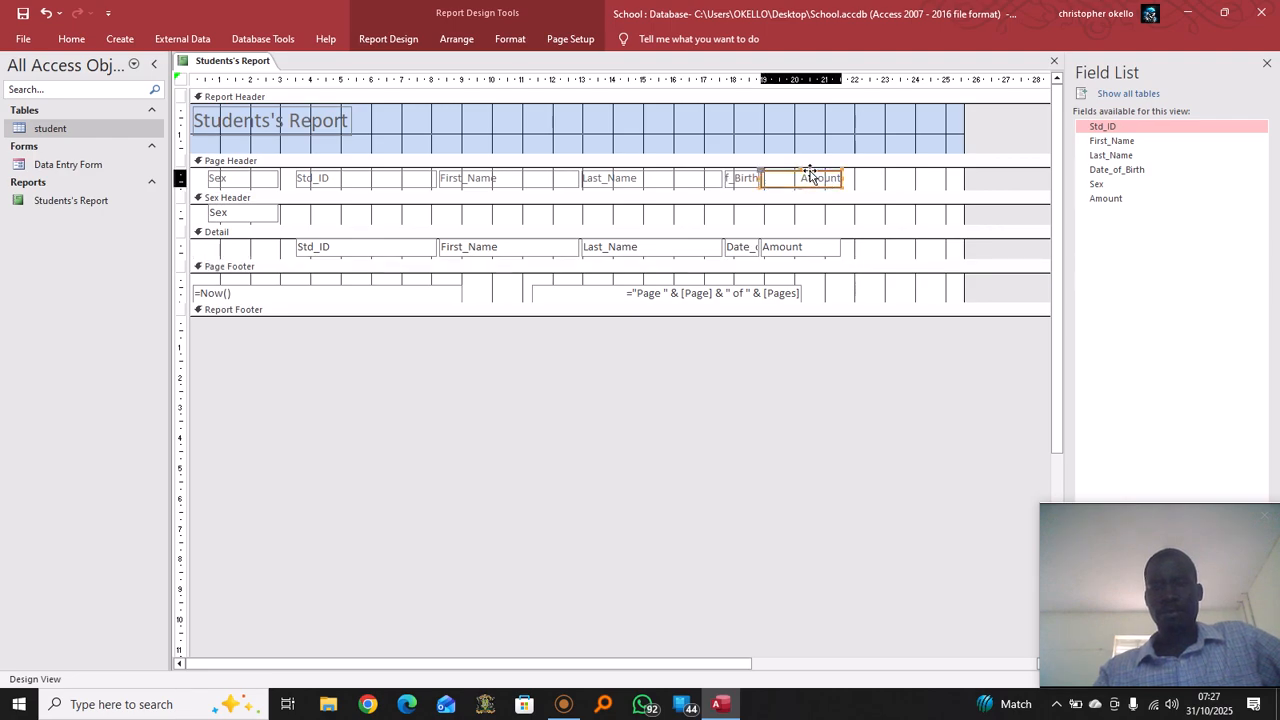
drag(814, 174, 876, 176)
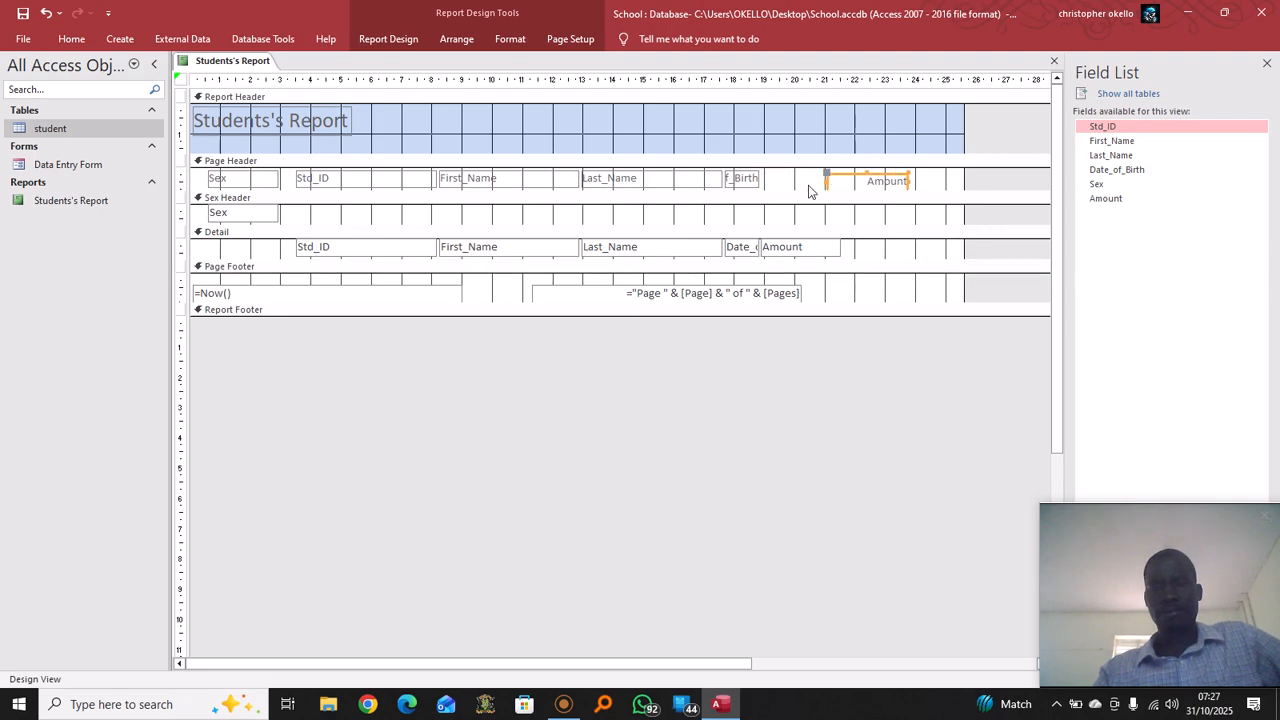
click(757, 186)
drag(760, 178, 796, 178)
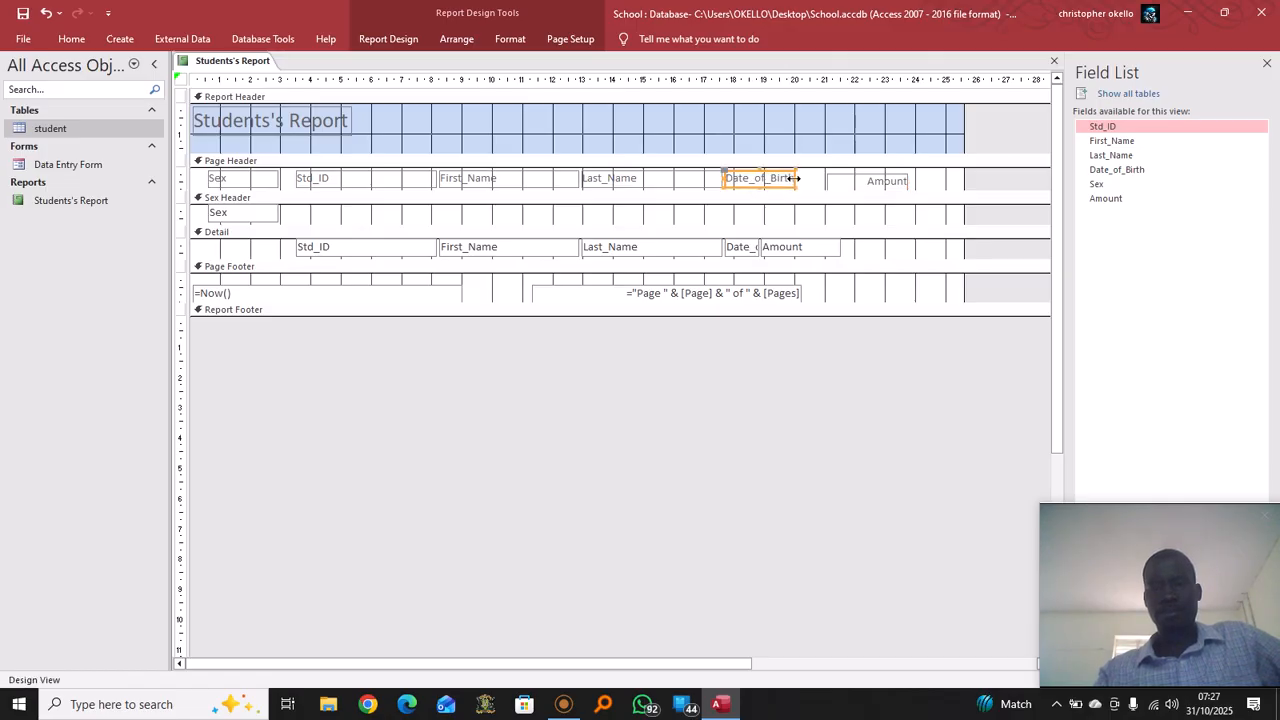
Move the Amount field right, widen the Date_of_Birth field, and view the report in Report View
click(805, 248)
drag(812, 240, 880, 241)
click(758, 247)
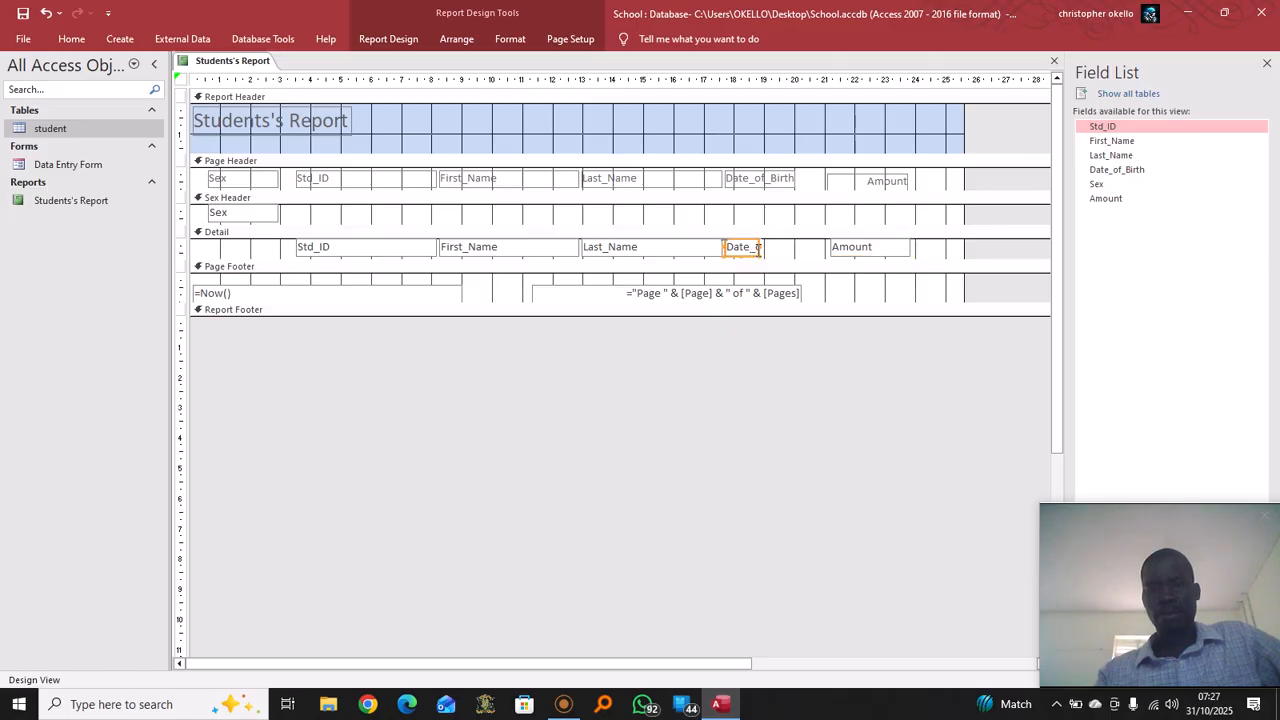
click(758, 248)
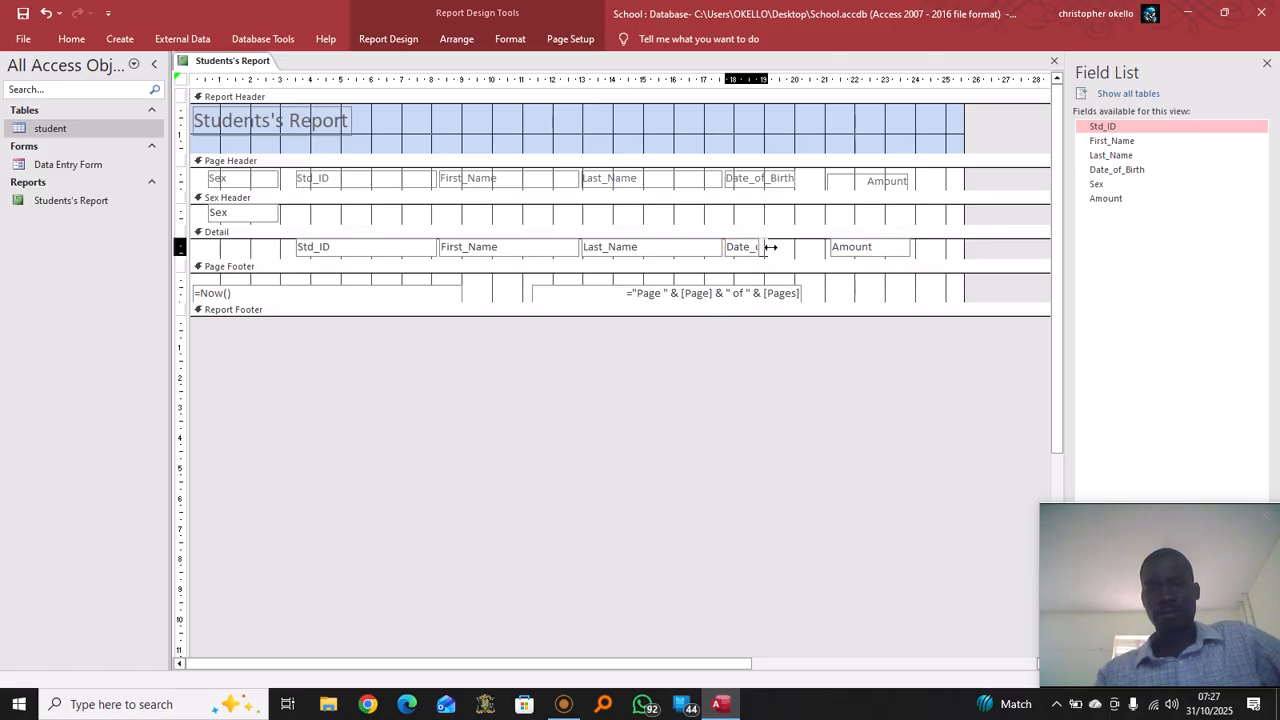
drag(786, 246, 802, 246)
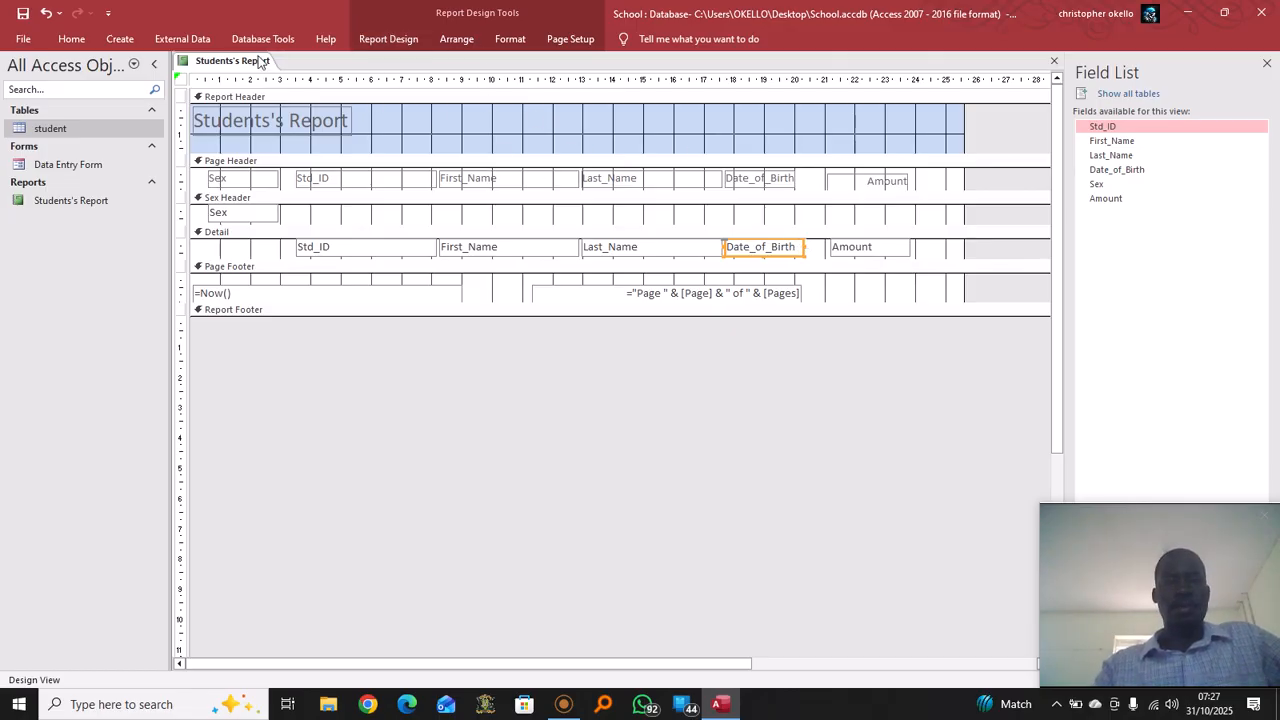
right_click(258, 61)
click(323, 128)
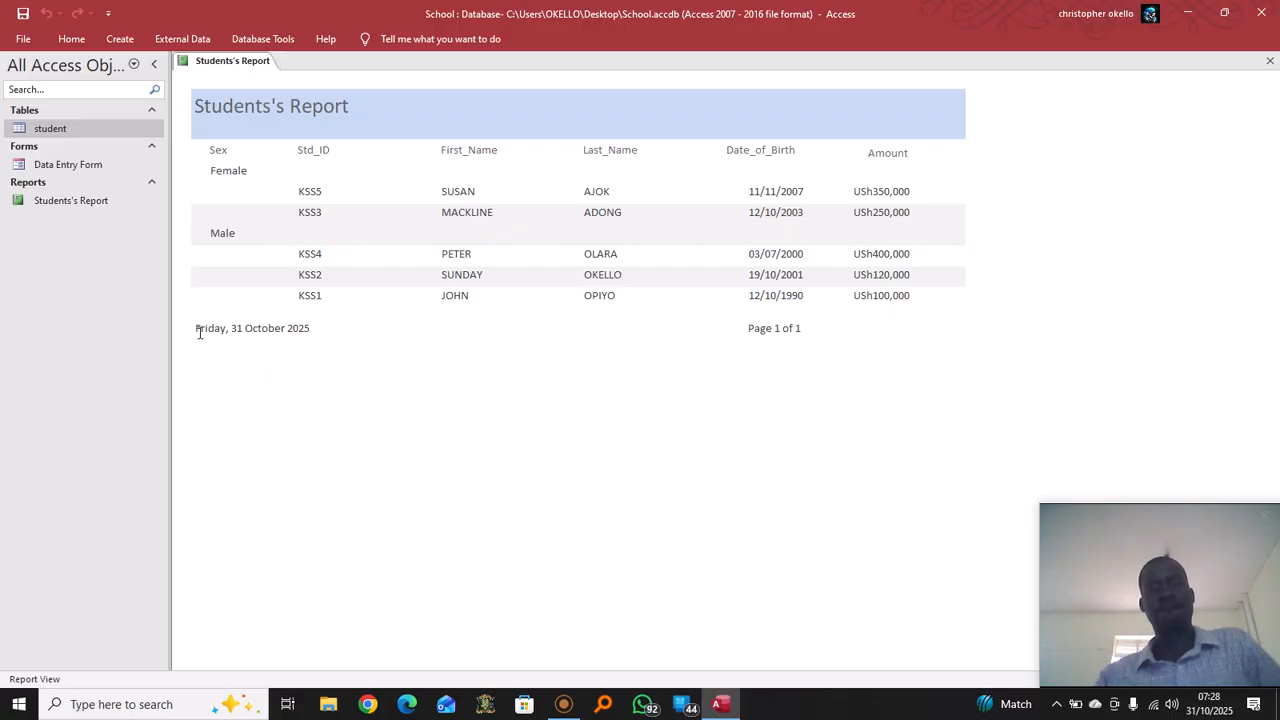
Check the page footer date text, then return the report to Design View
drag(196, 333, 343, 339)
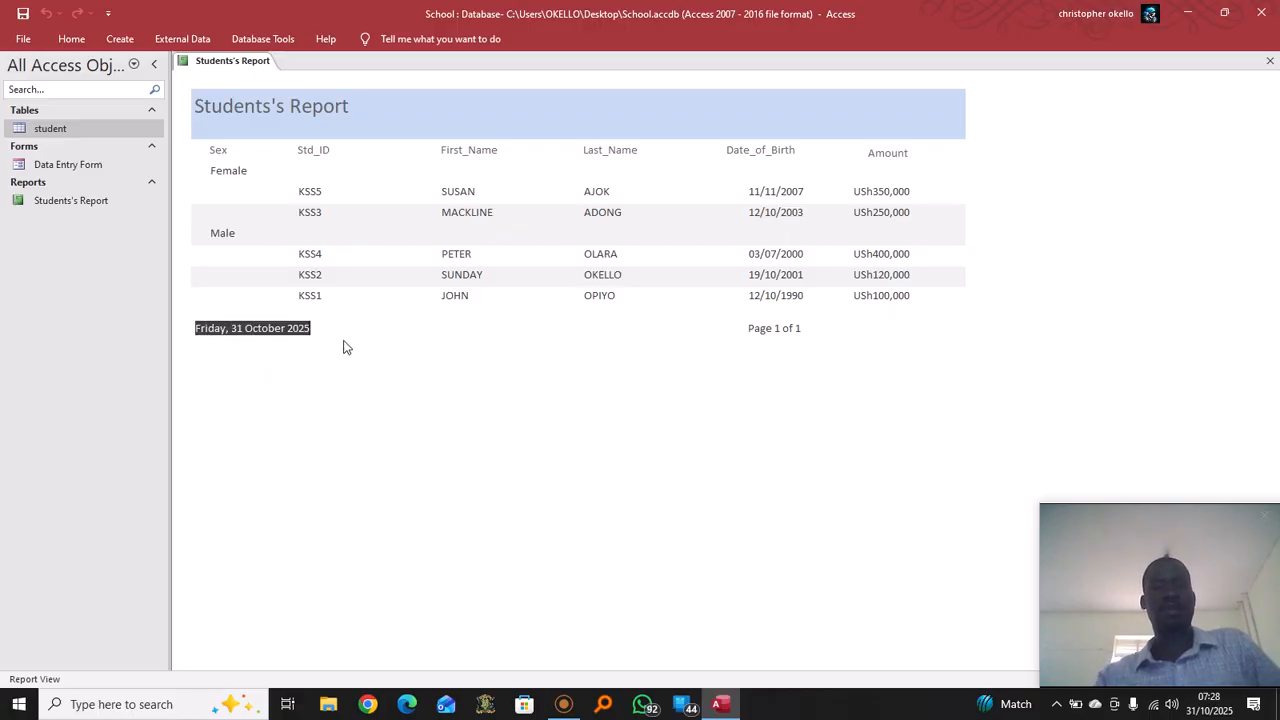
click(738, 336)
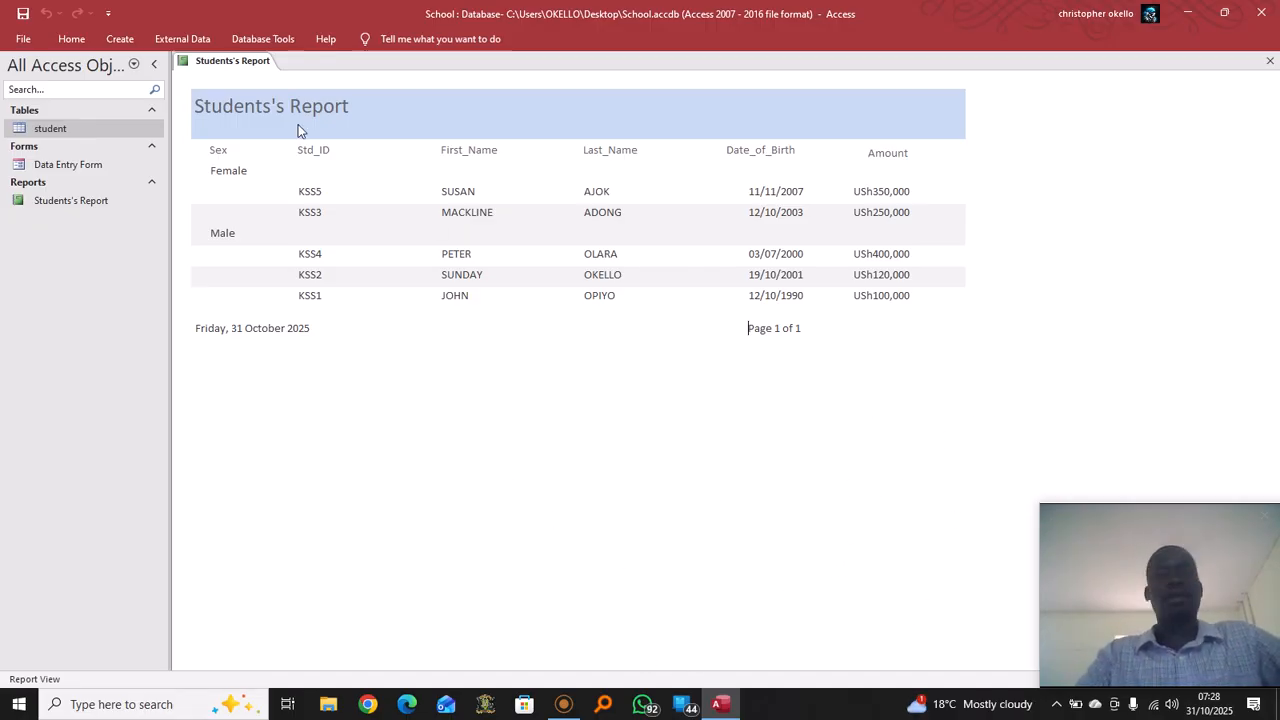
right_click(242, 66)
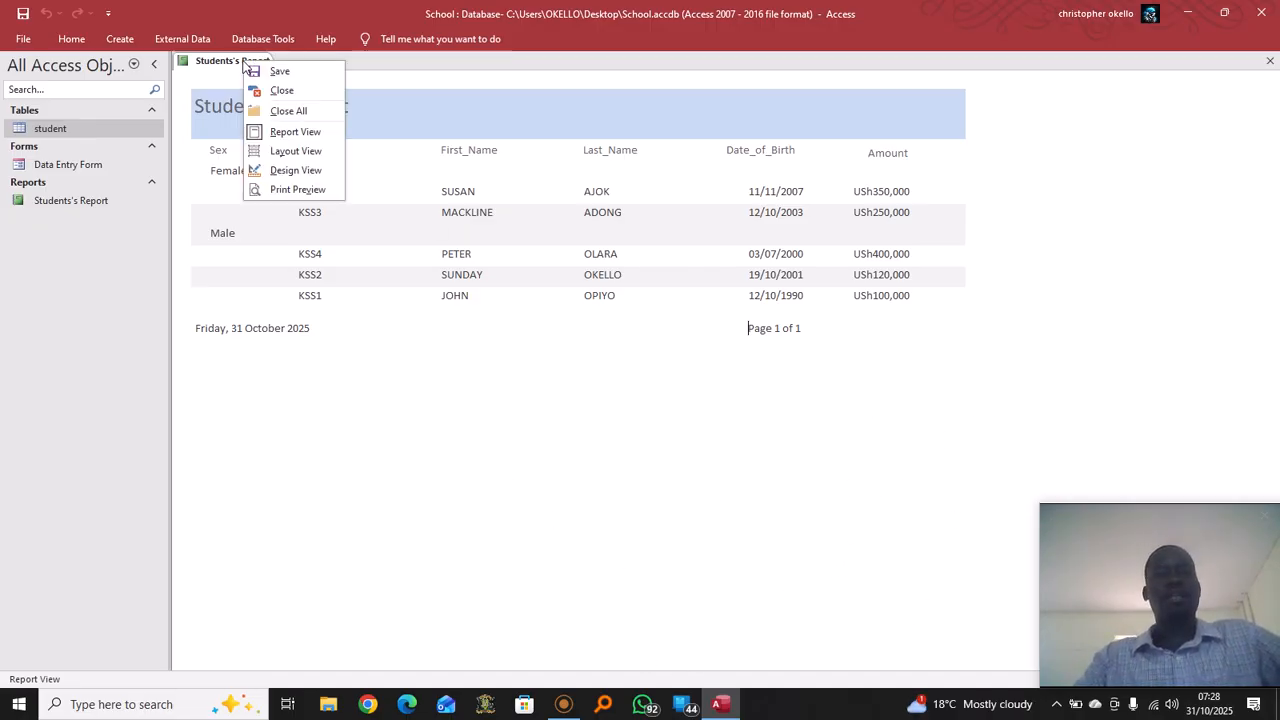
click(309, 171)
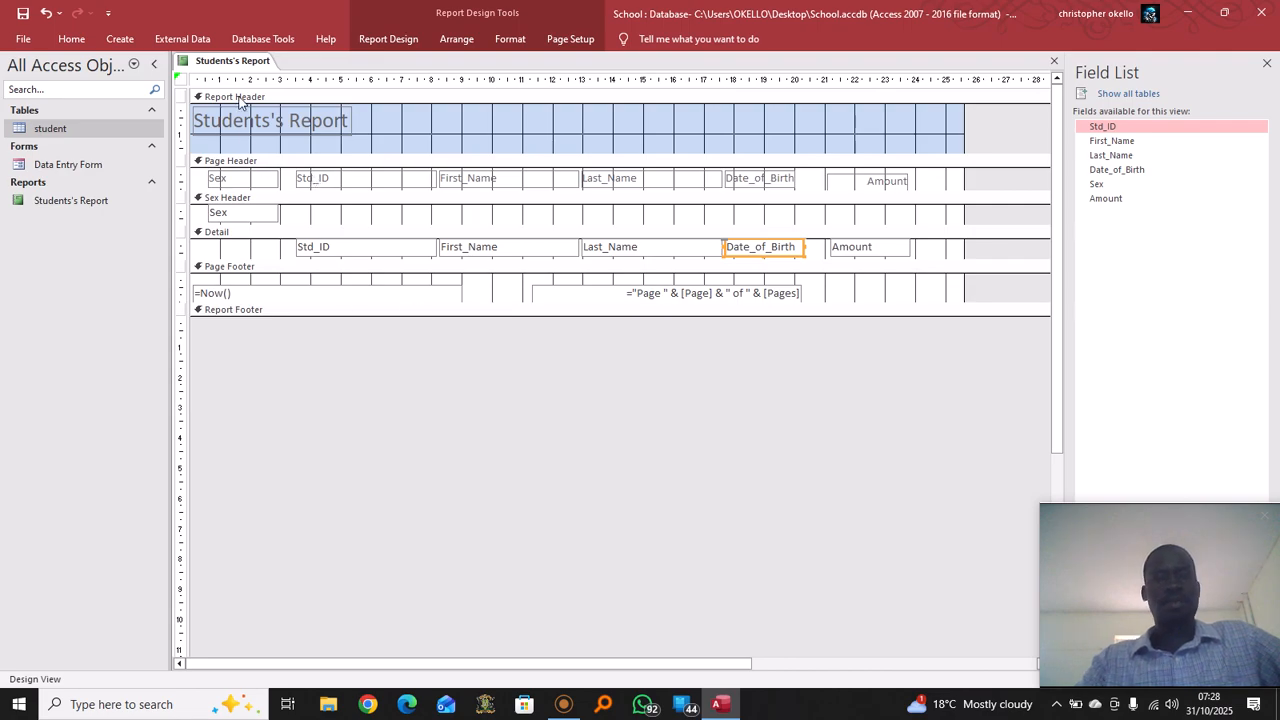
Draw a Report Header label reading KORO SECONDARY SCHOOL STUSENT'S REPORT beside the title
click(240, 97)
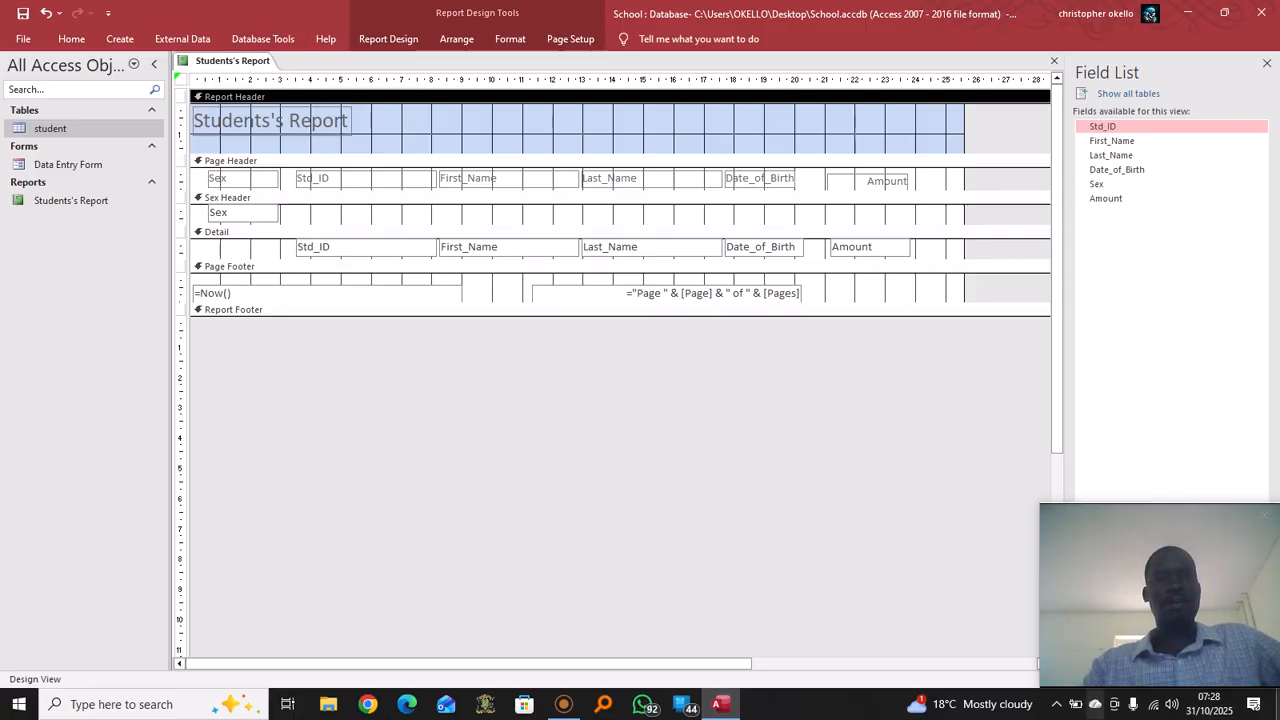
click(262, 41)
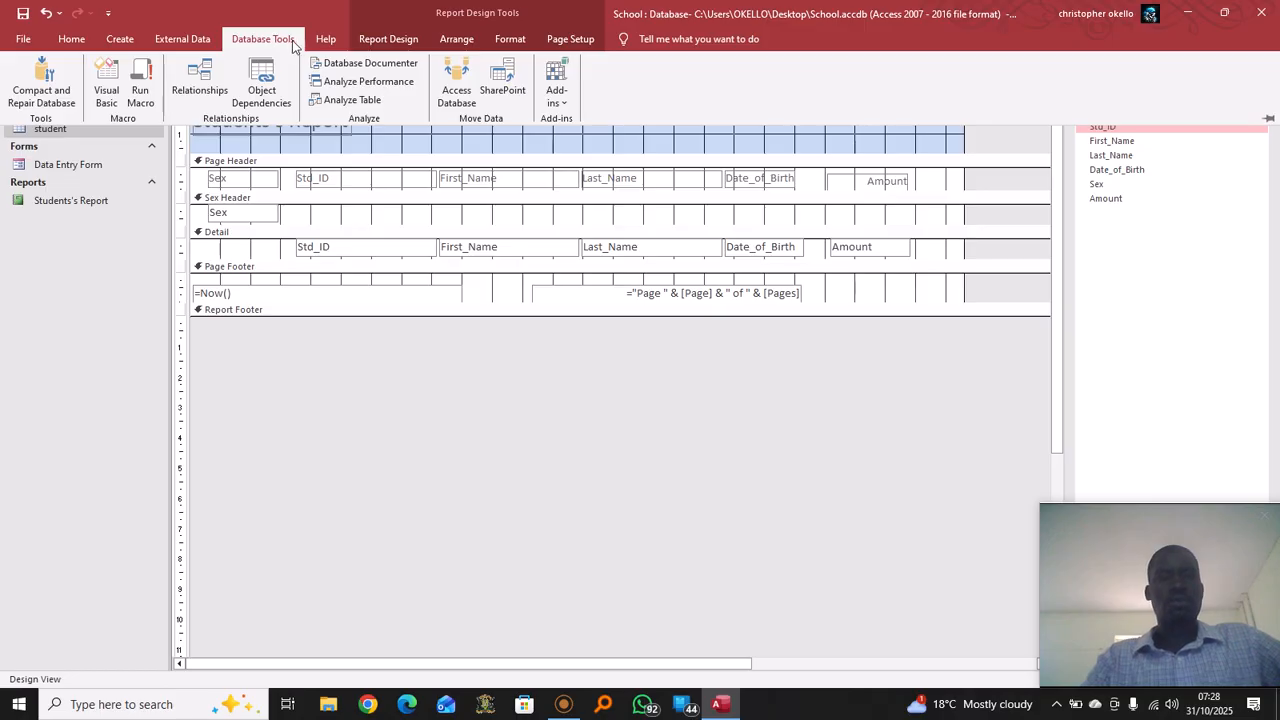
click(290, 41)
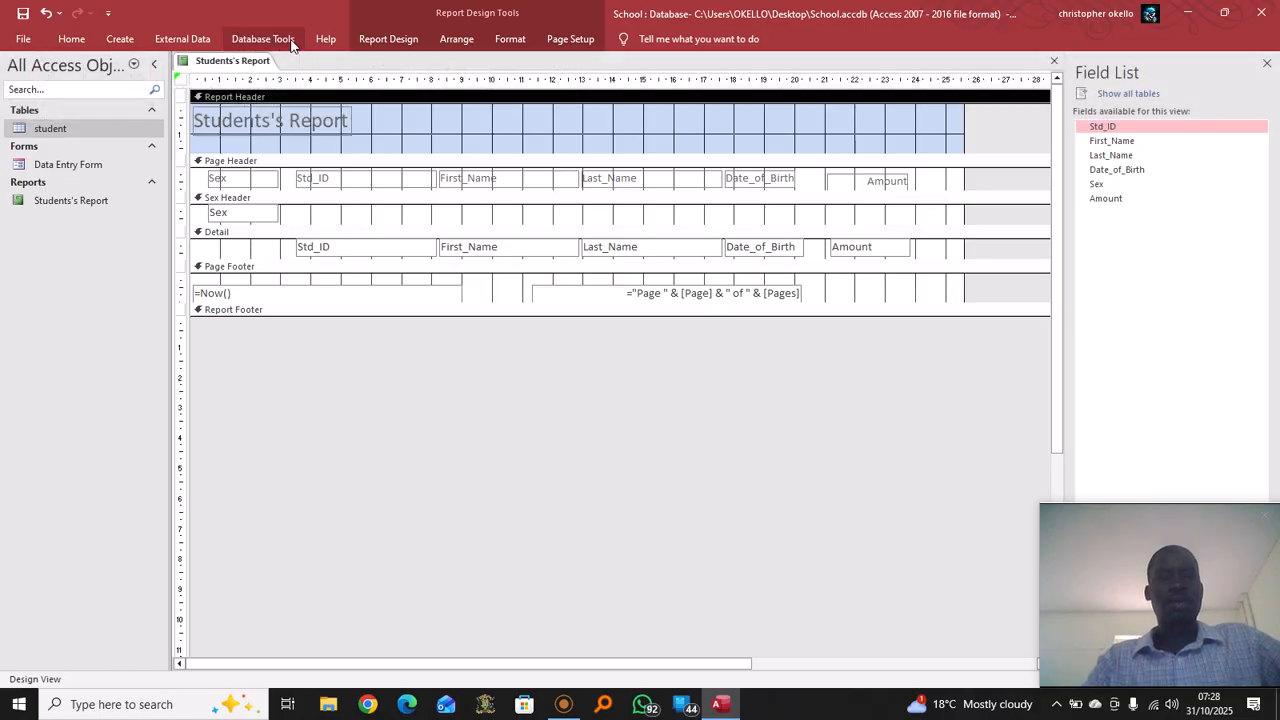
click(389, 40)
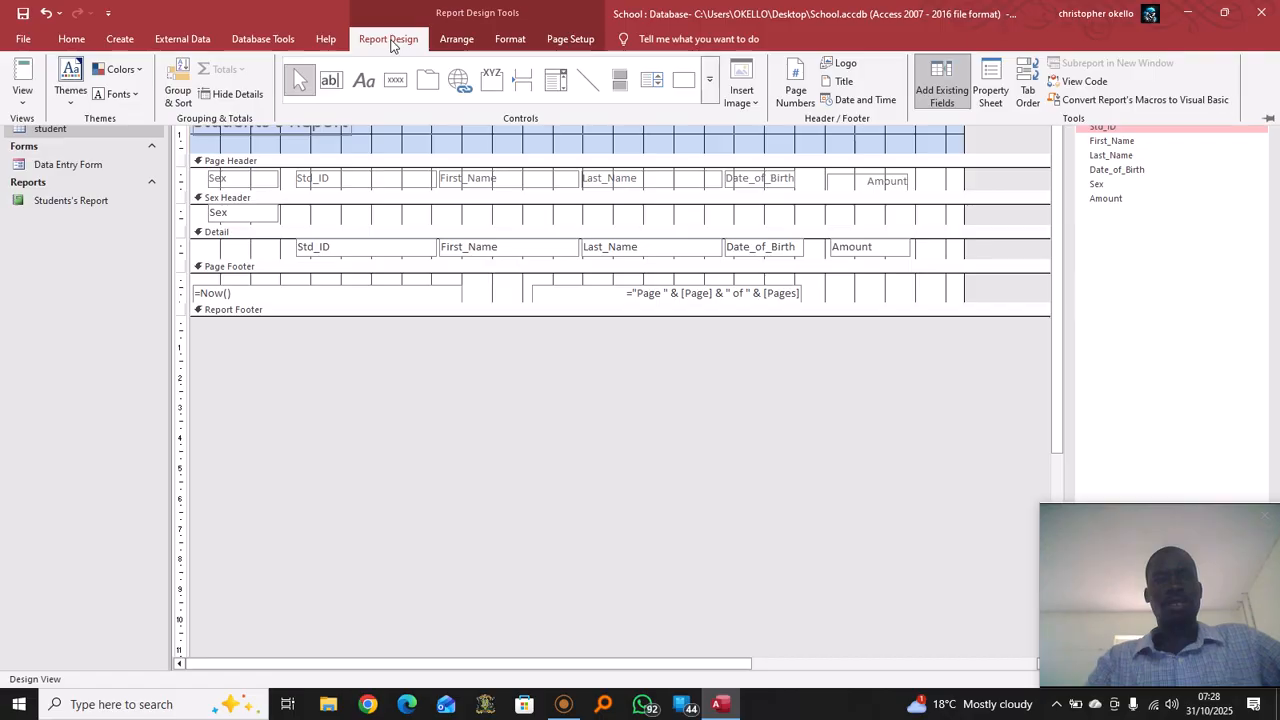
click(364, 88)
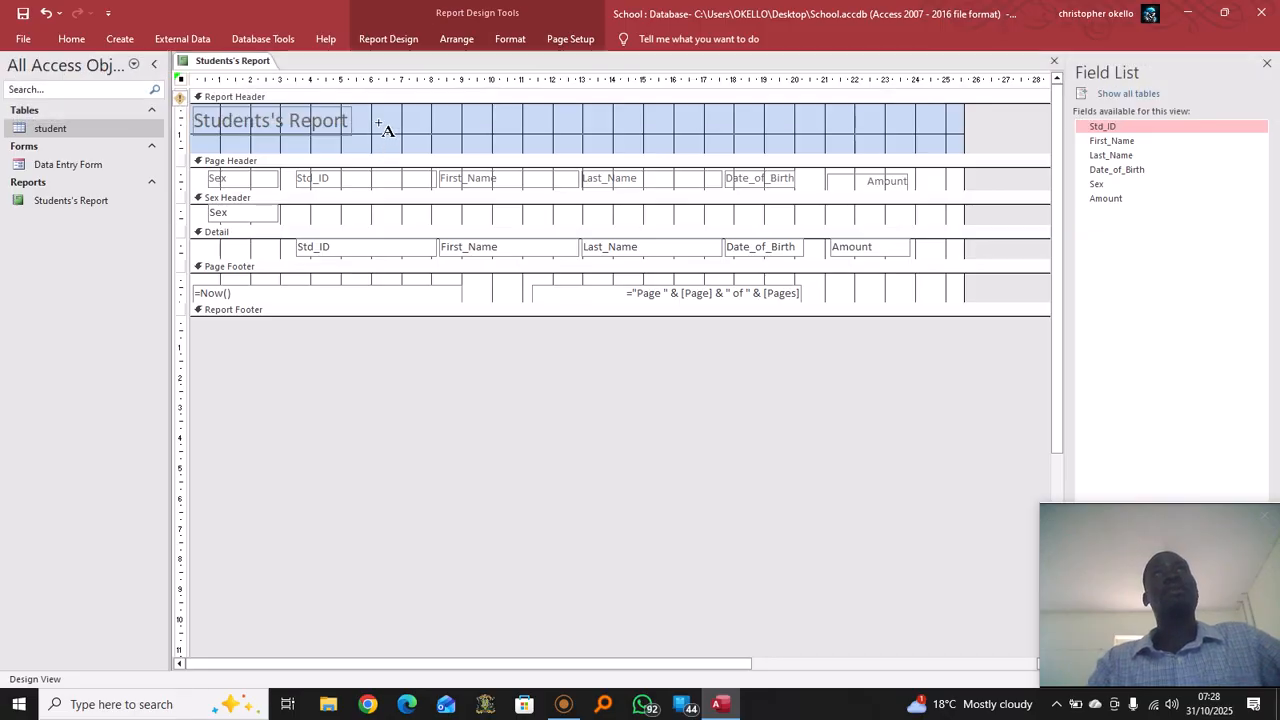
drag(380, 115, 892, 151)
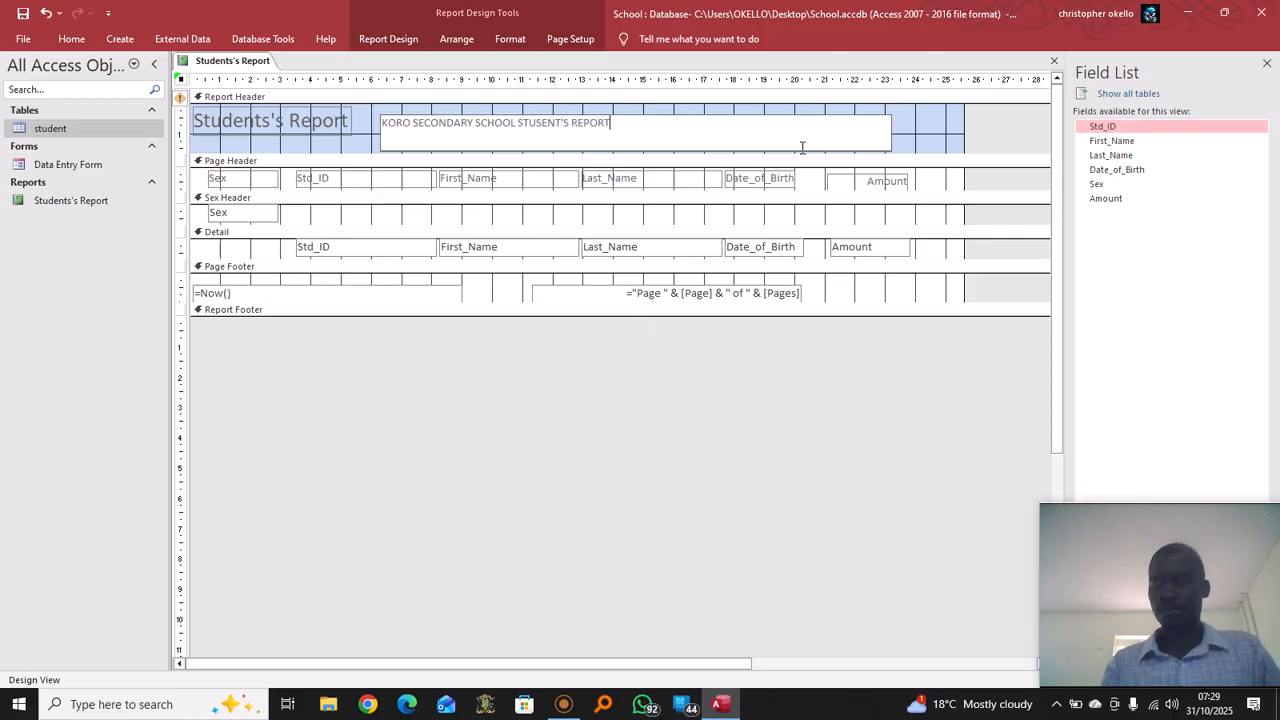
drag(623, 126, 376, 129)
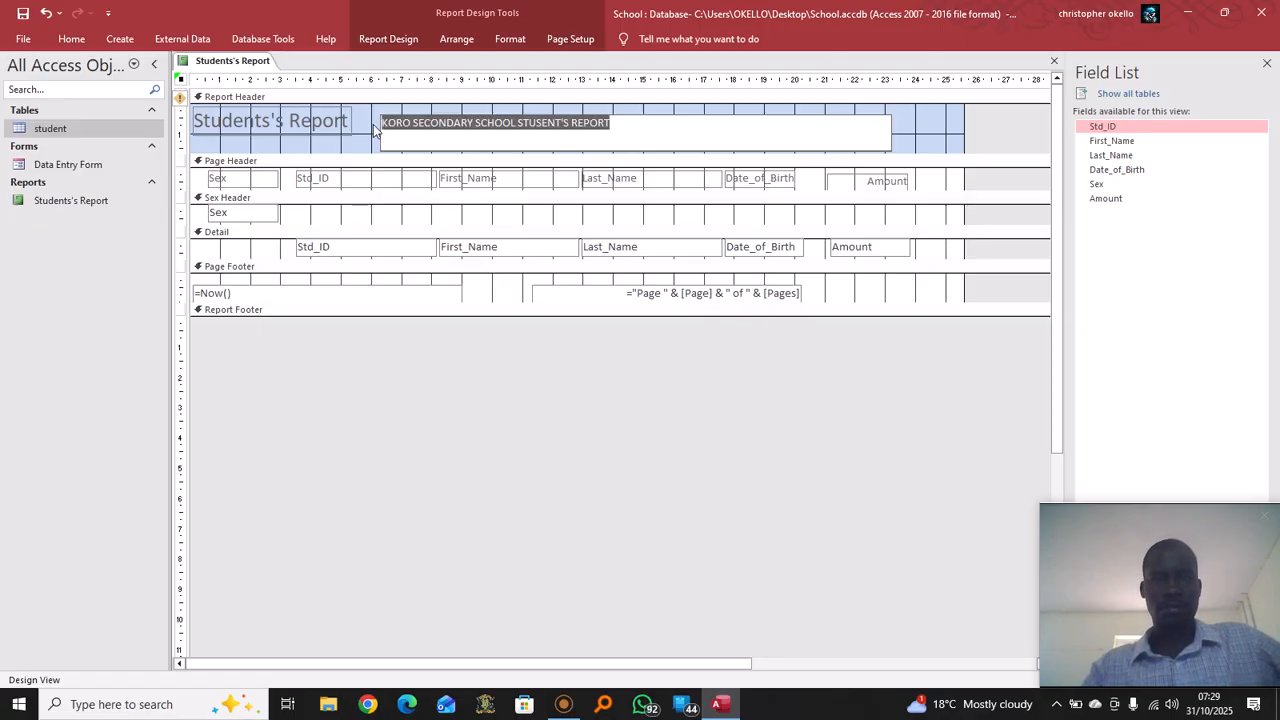
click(71, 39)
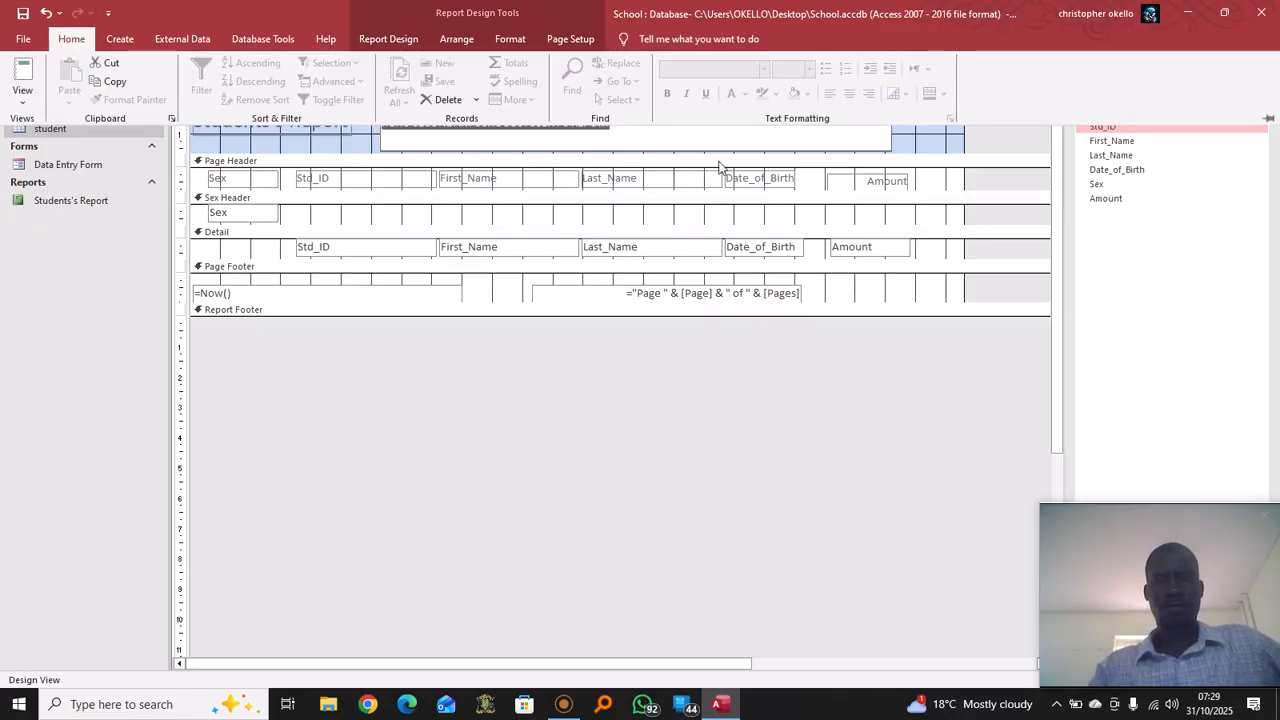
click(625, 155)
drag(612, 120, 331, 111)
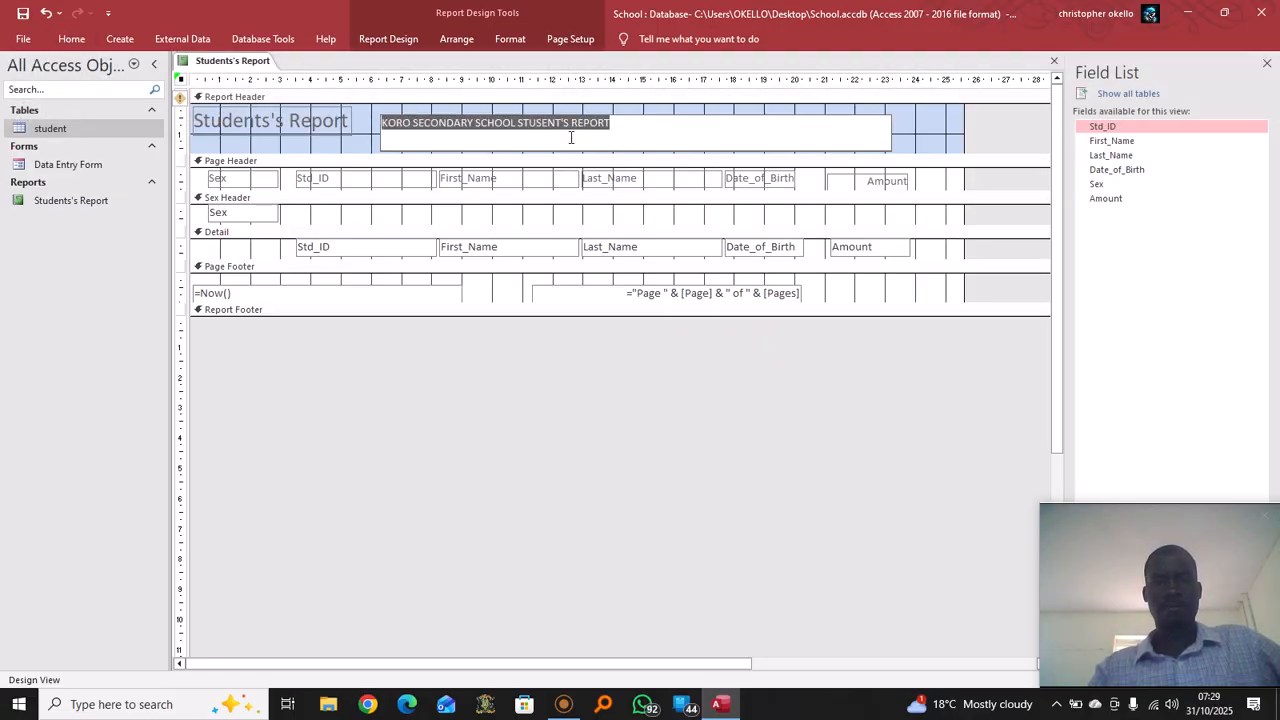
click(631, 131)
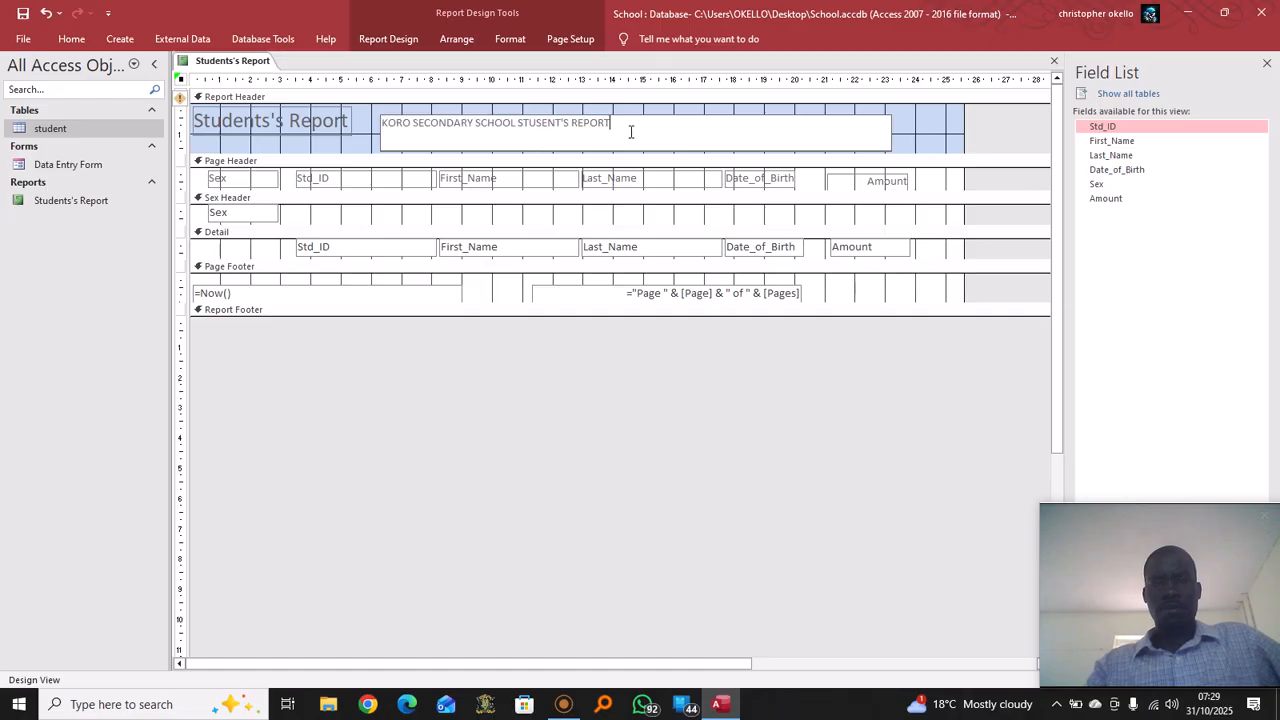
Give the school title label font size 20 and green text (#22B14C) via its properties
click(908, 149)
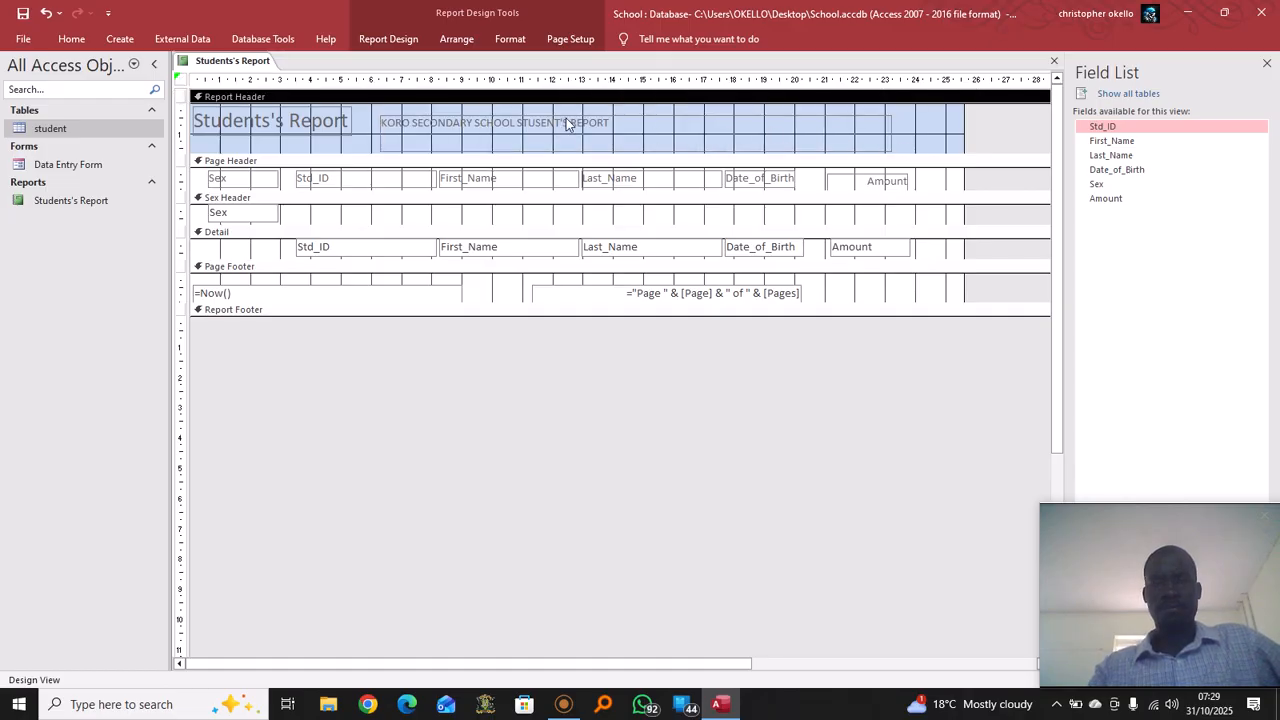
click(563, 122)
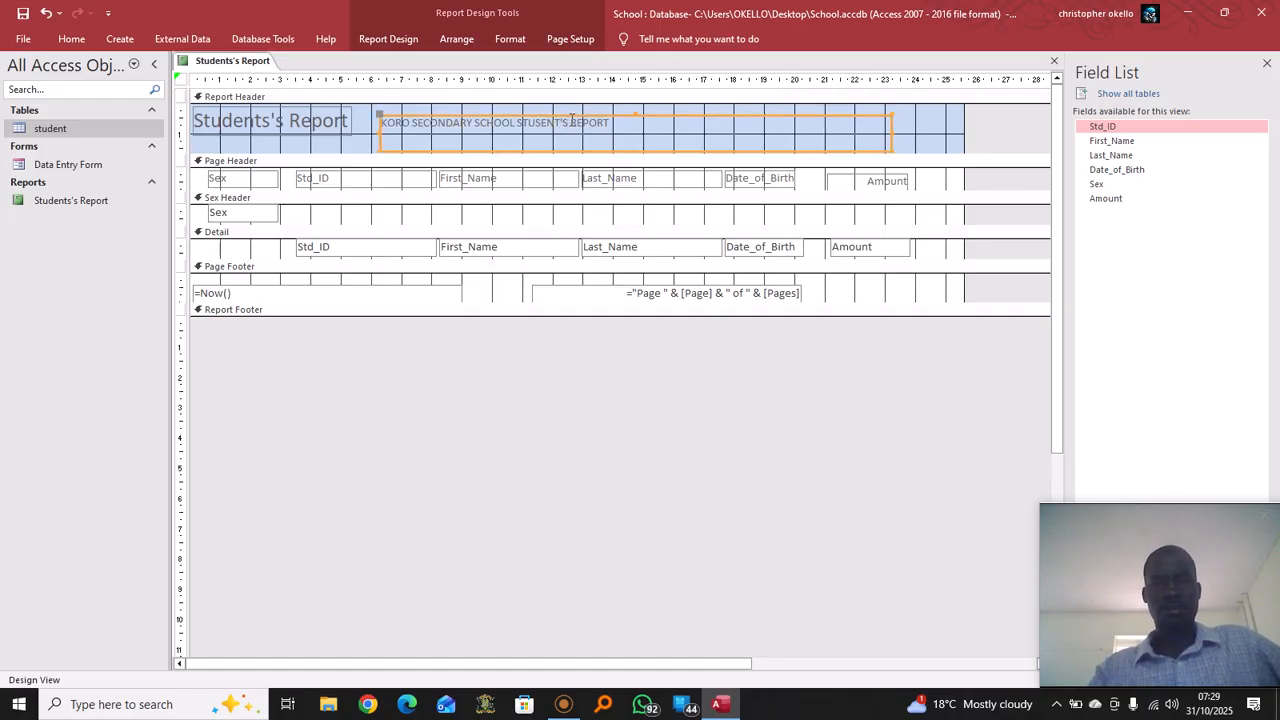
right_click(553, 124)
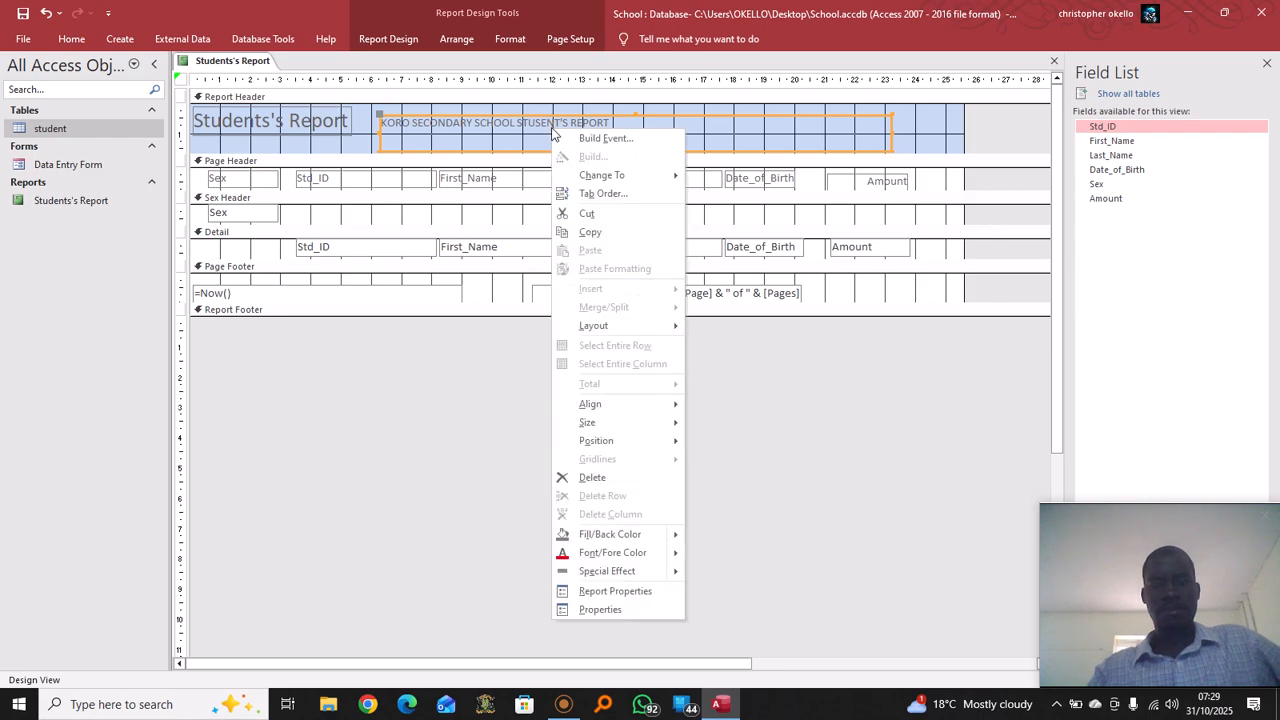
click(637, 611)
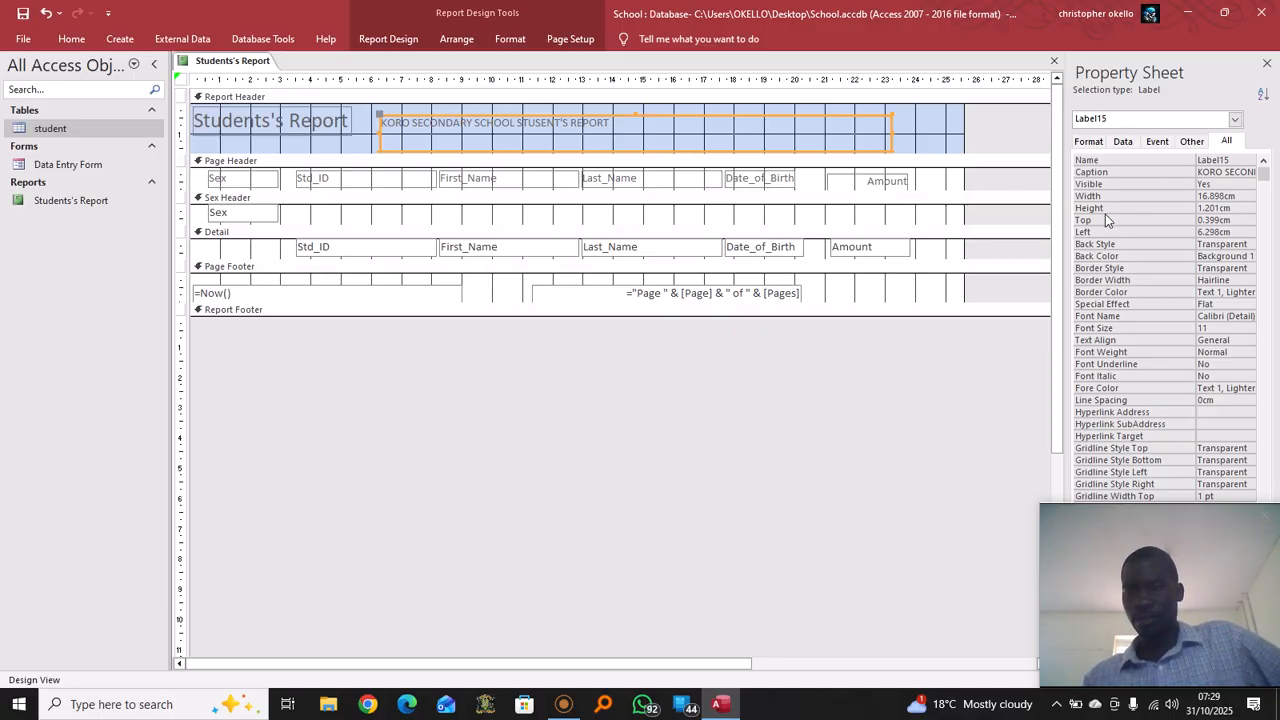
click(1216, 328)
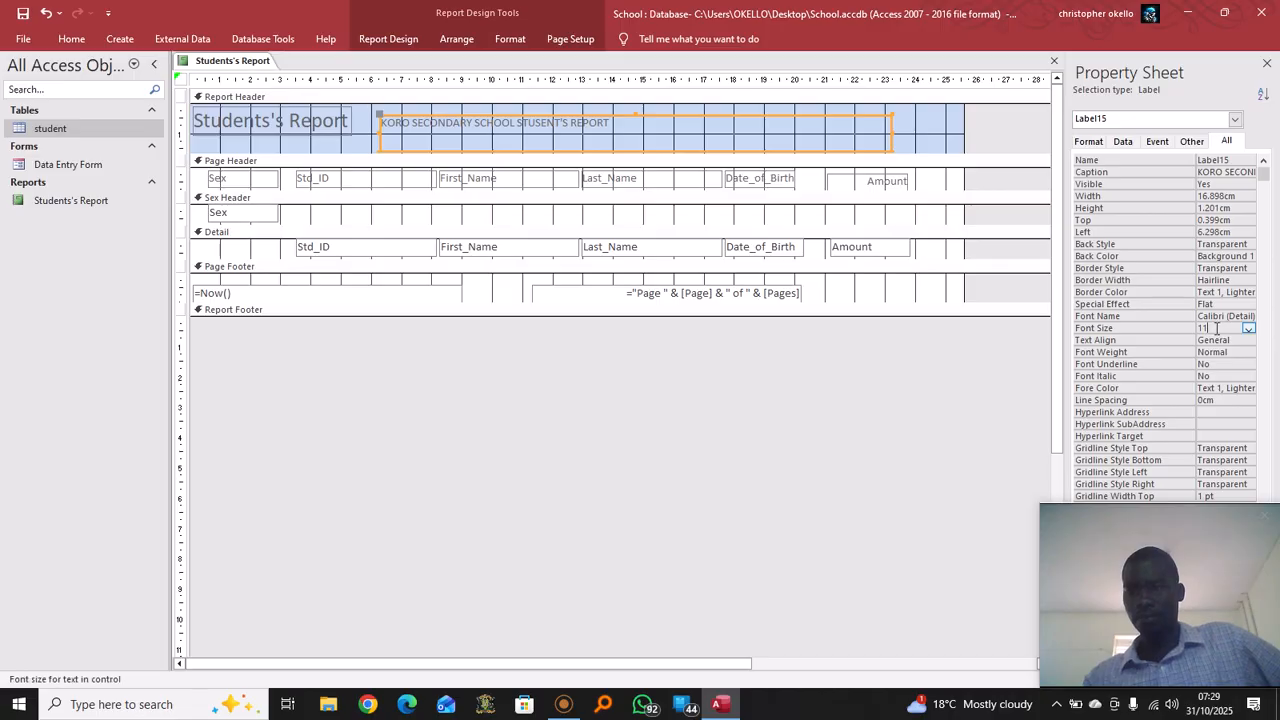
click(1248, 329)
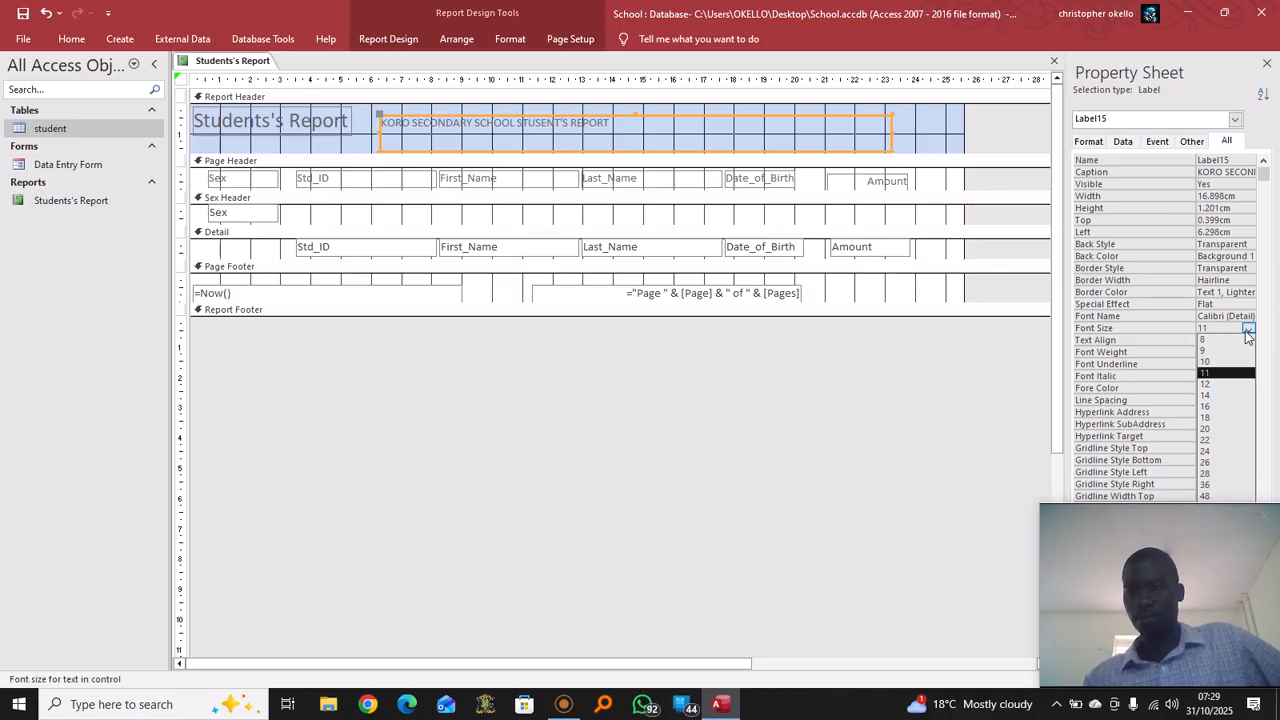
click(1210, 429)
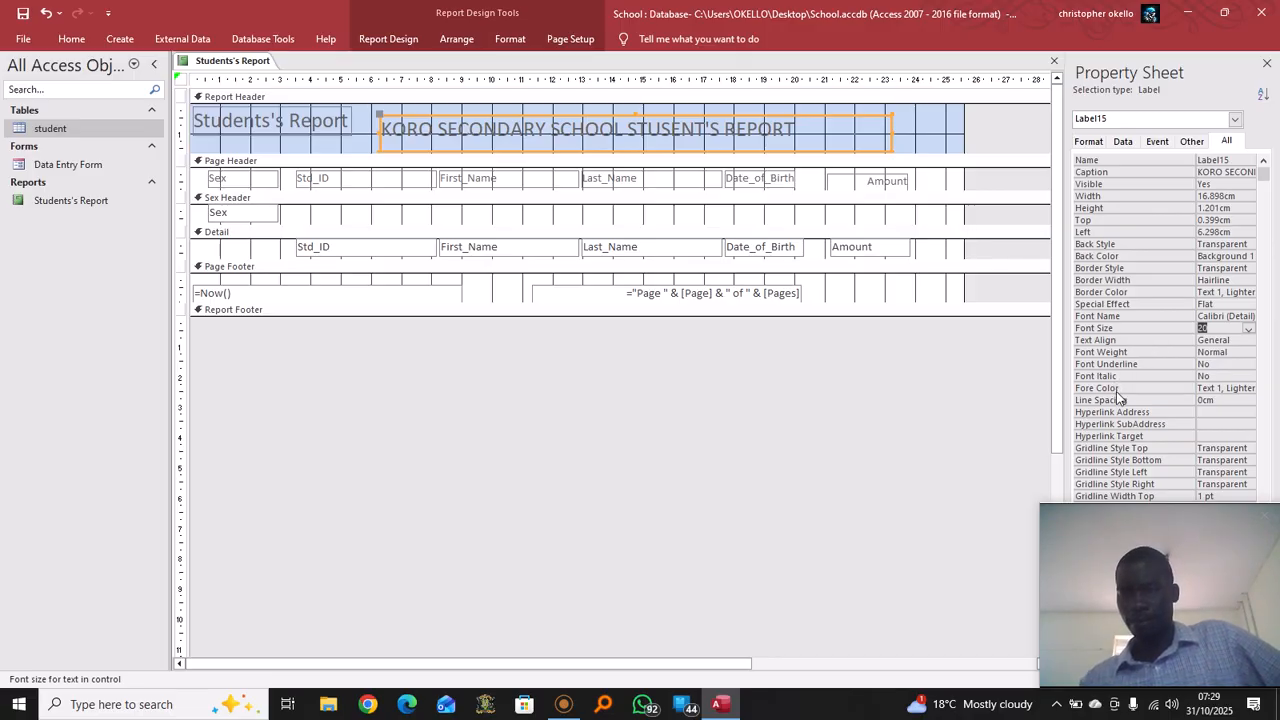
click(1226, 393)
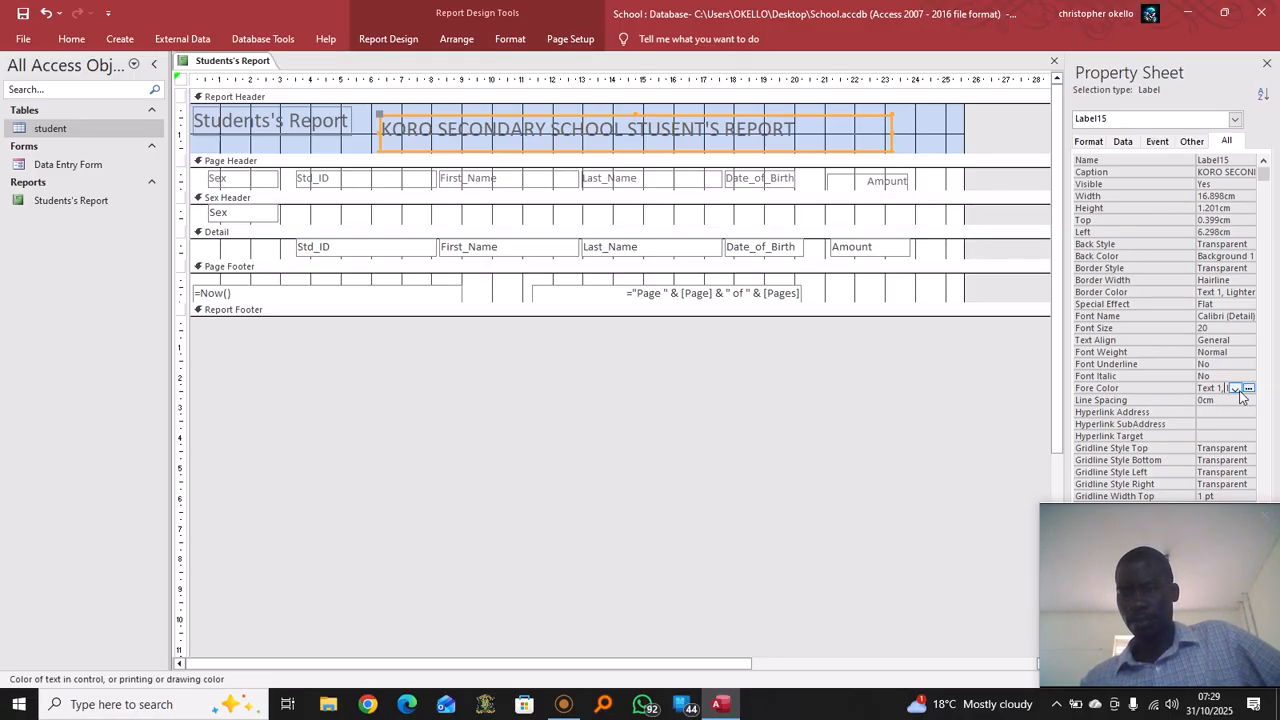
click(1236, 388)
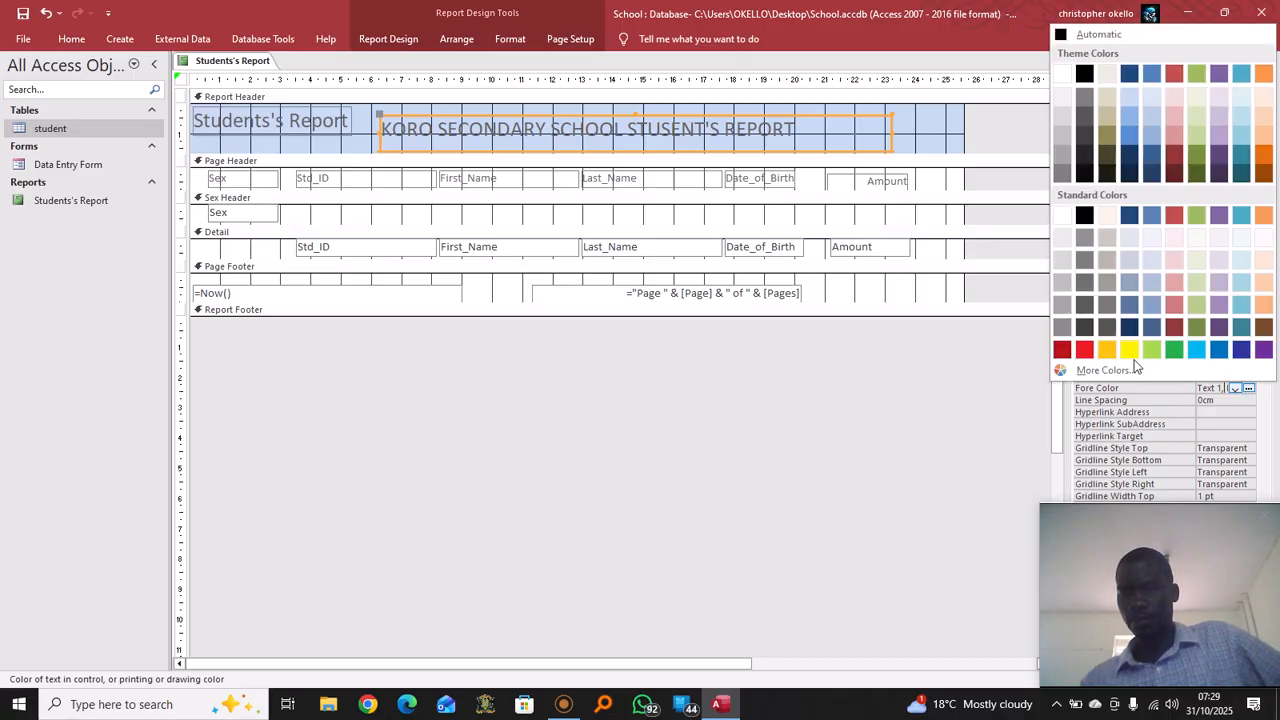
click(1173, 350)
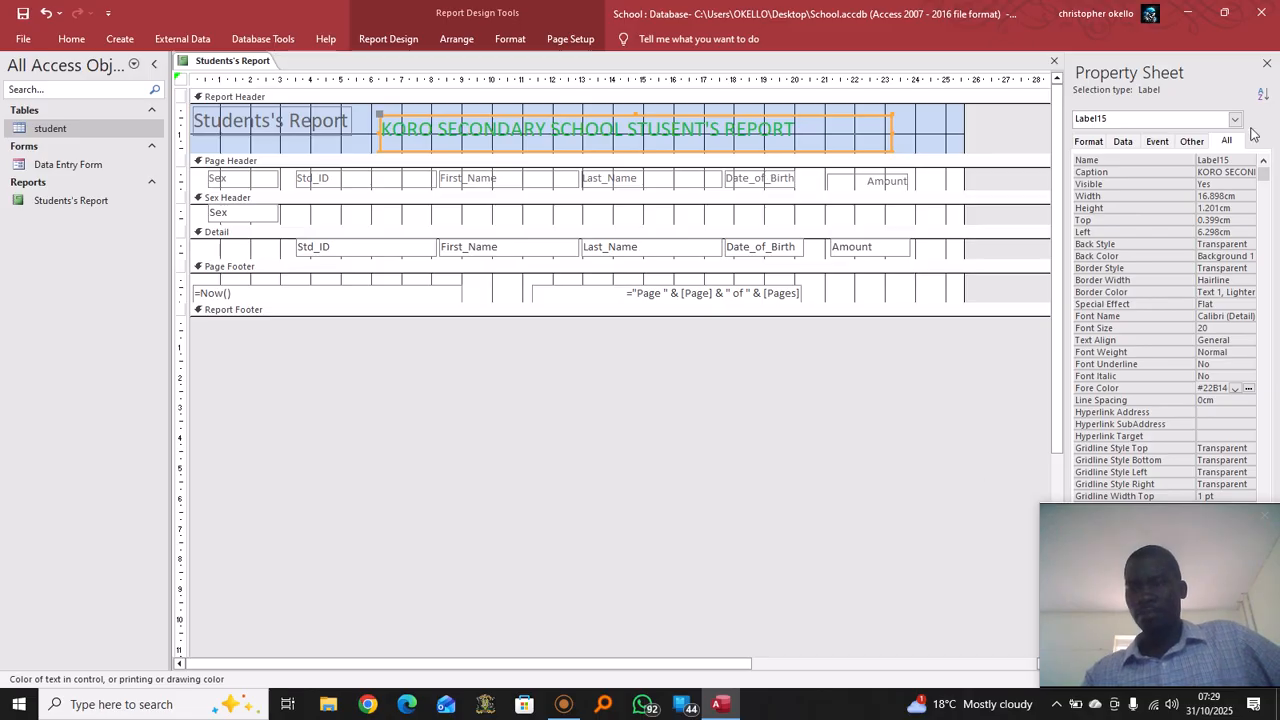
click(905, 137)
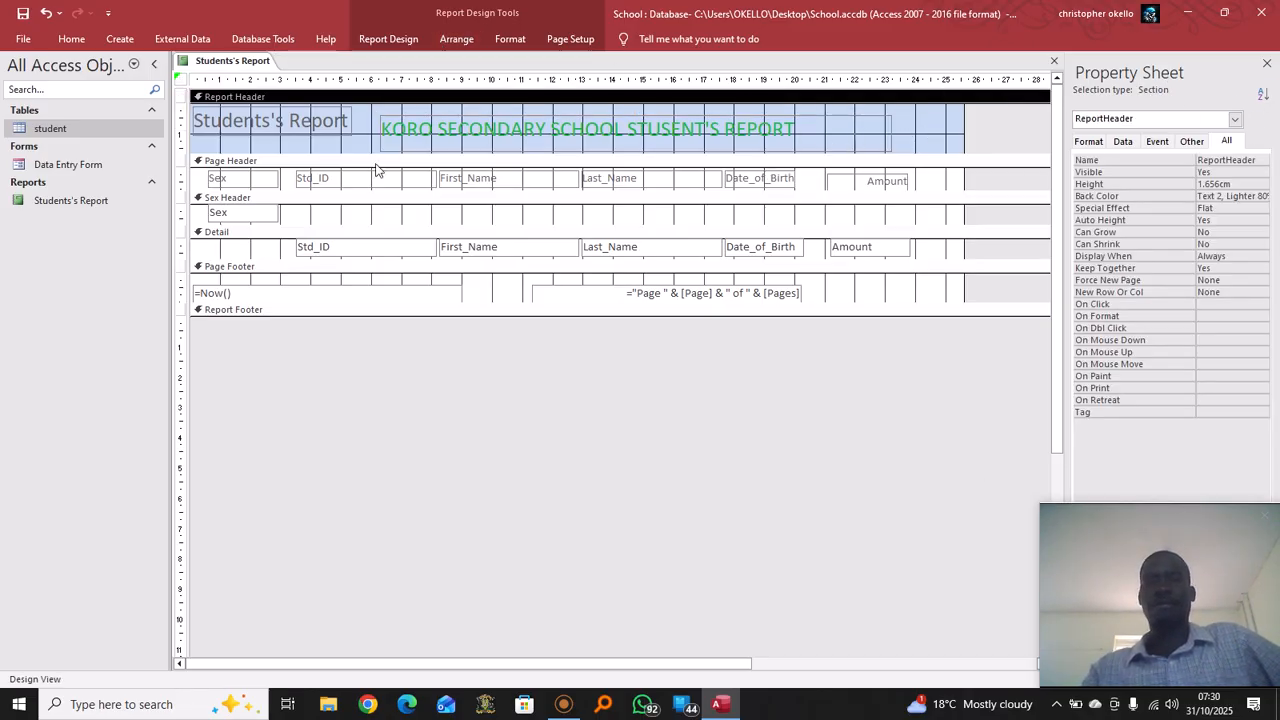
Enlarge the Report Footer to about 1.8 cm and add a label reading 'Report by' plus the author's name
click(268, 312)
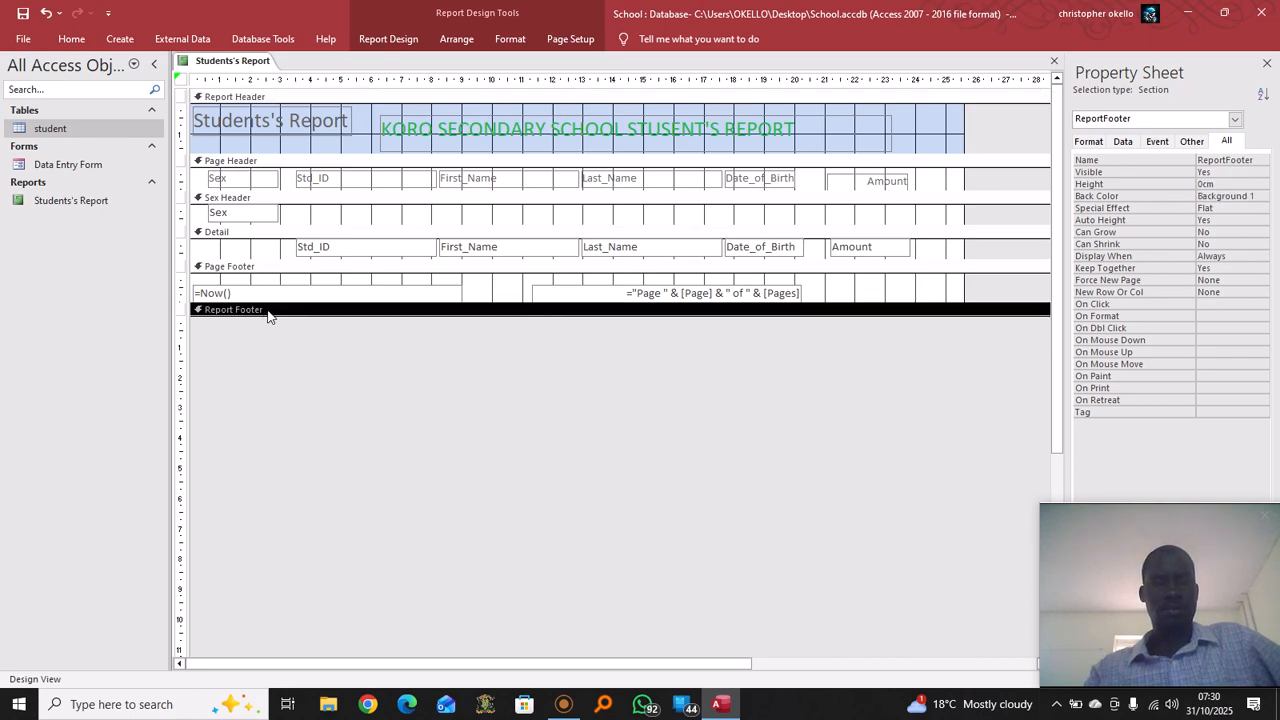
drag(380, 313, 390, 368)
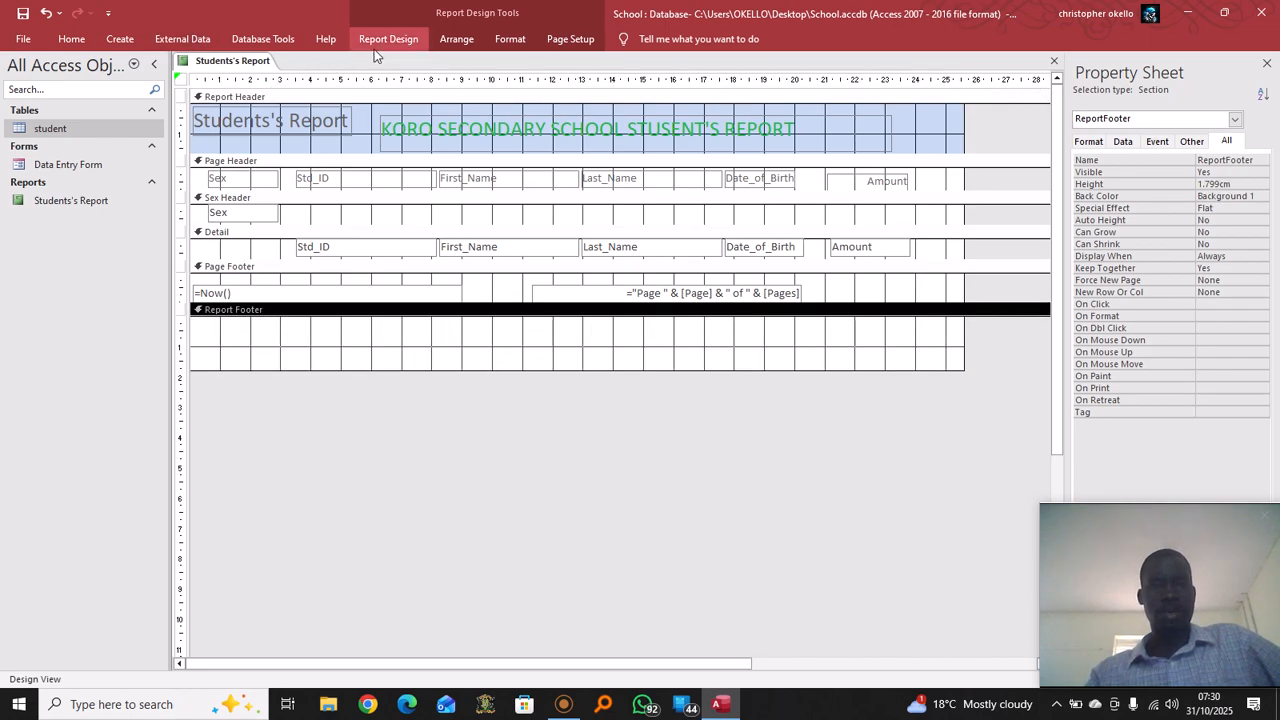
click(413, 44)
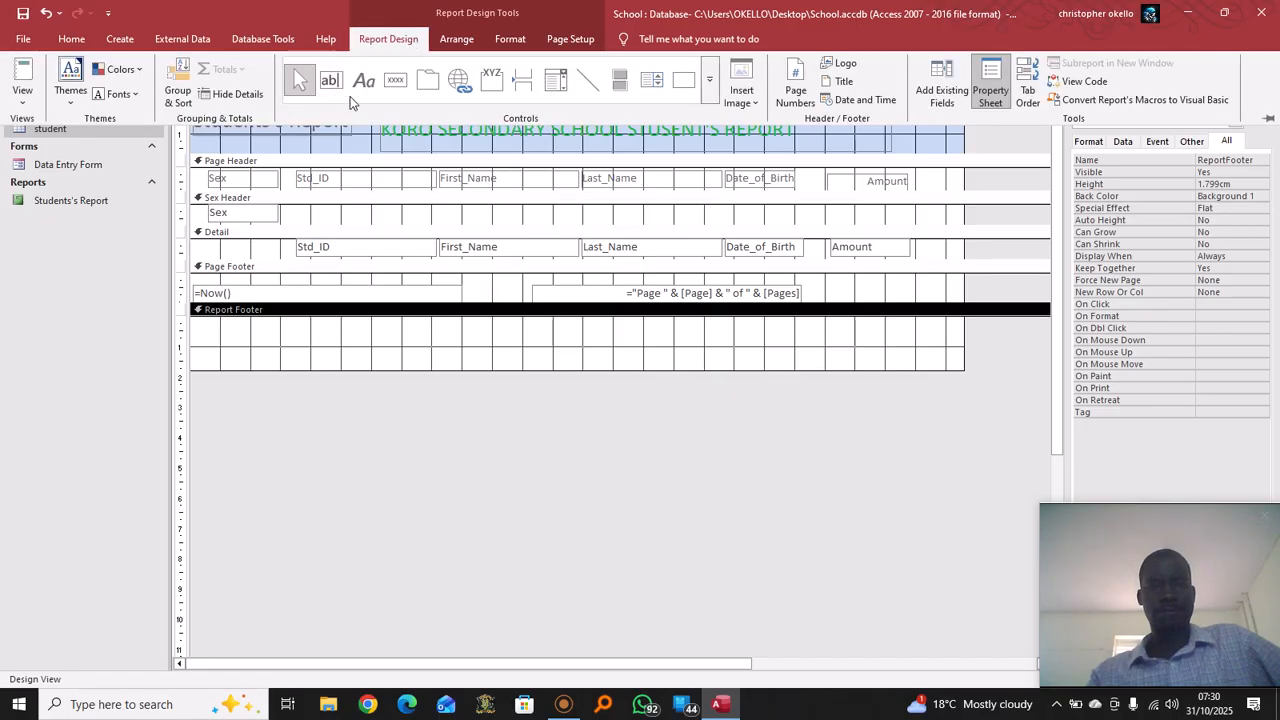
click(363, 80)
click(405, 345)
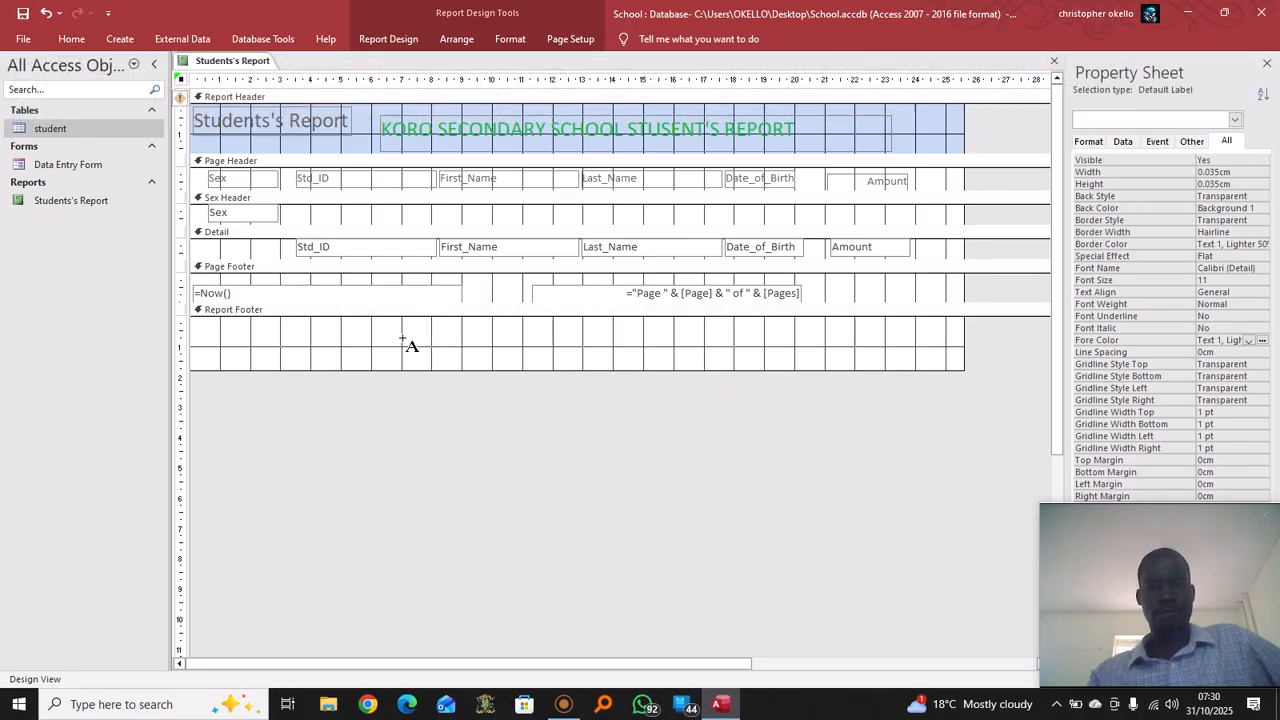
drag(393, 338, 768, 370)
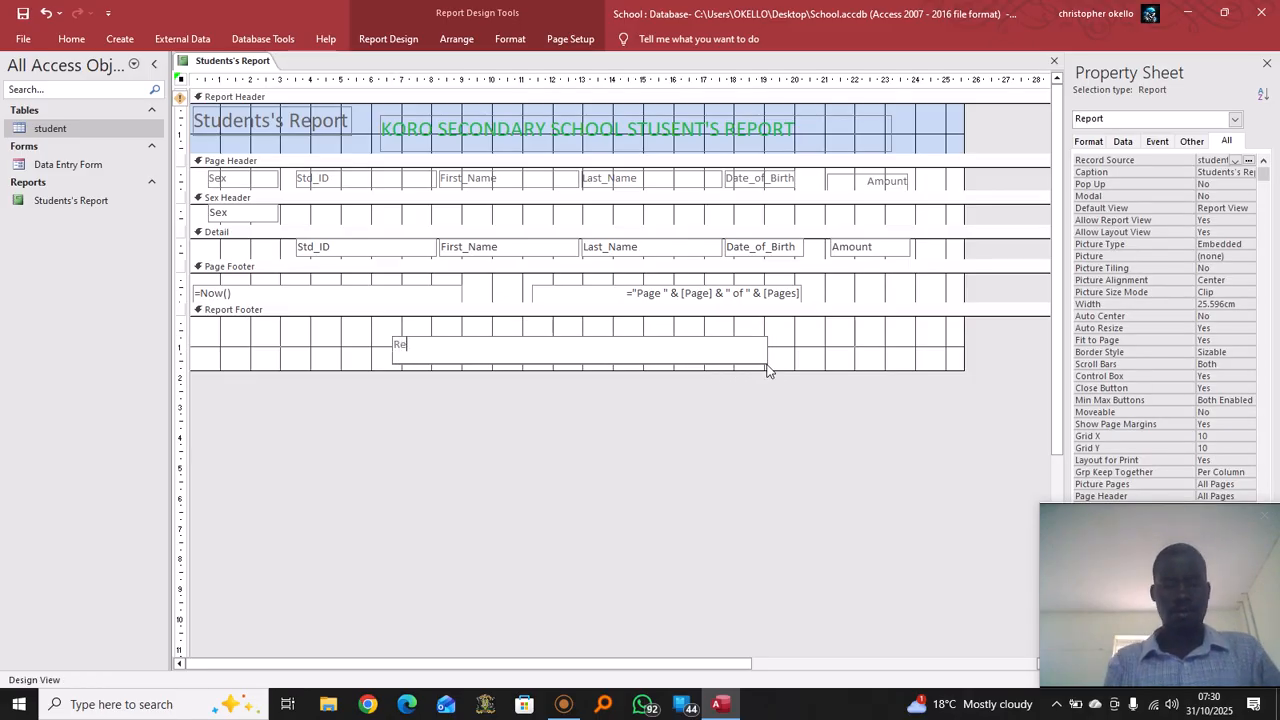
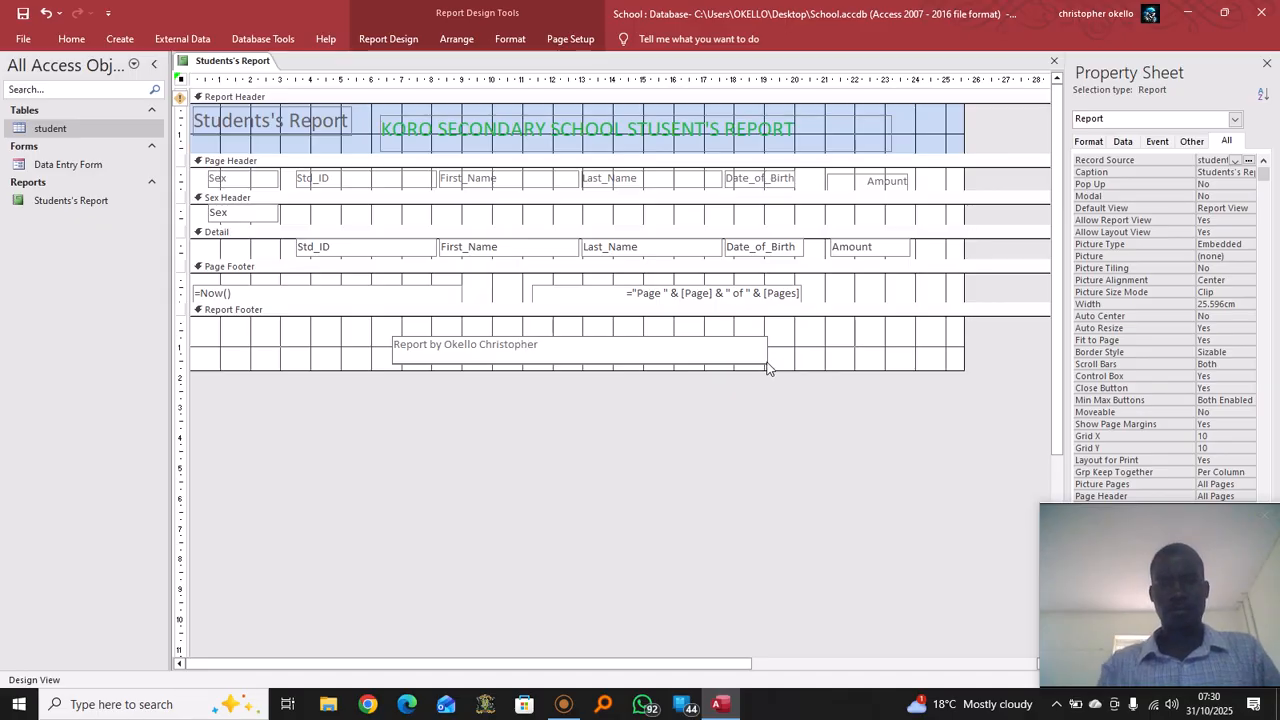
click(365, 328)
click(458, 352)
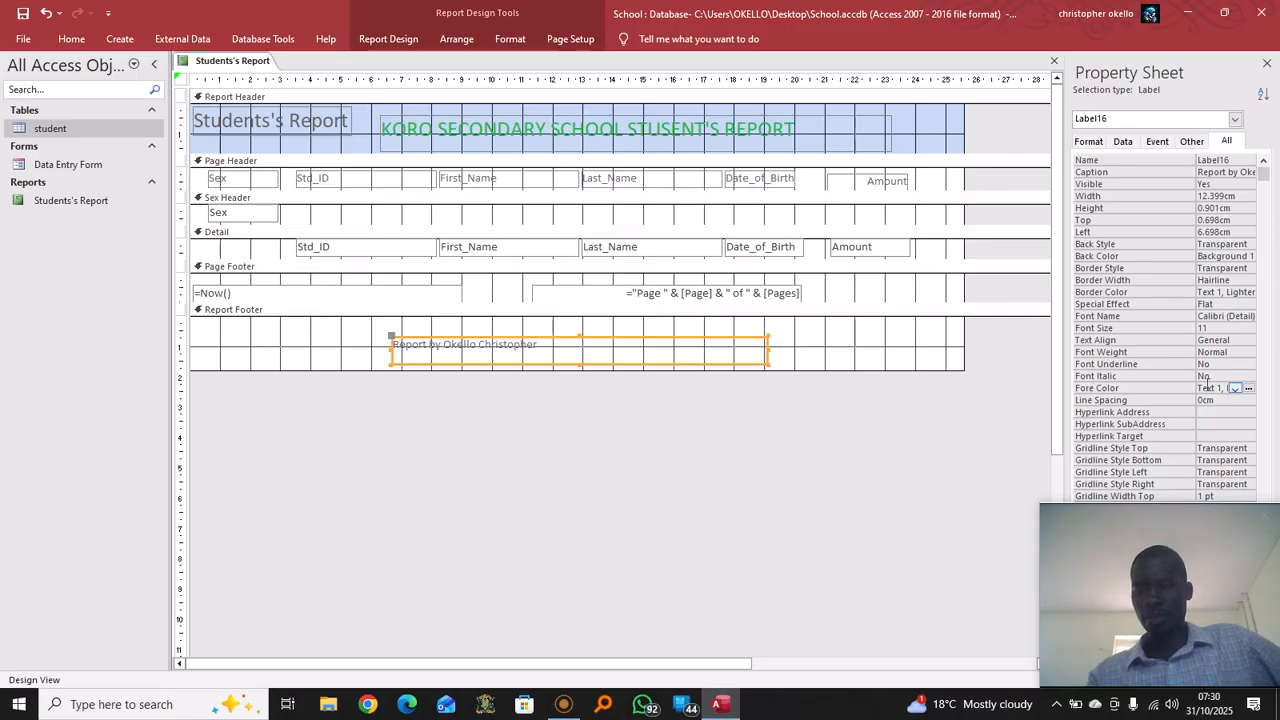
Set the 'Report by' footer label to font size 18 with blue text
click(1215, 329)
click(1248, 329)
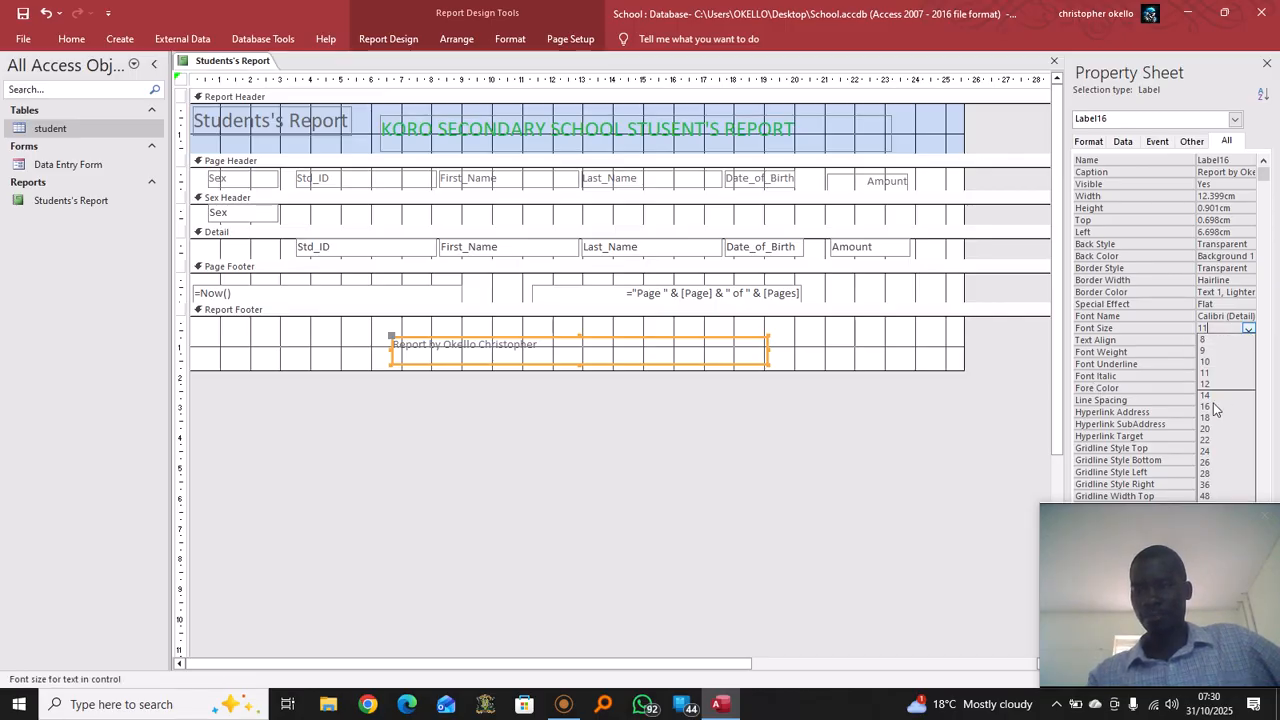
click(1208, 422)
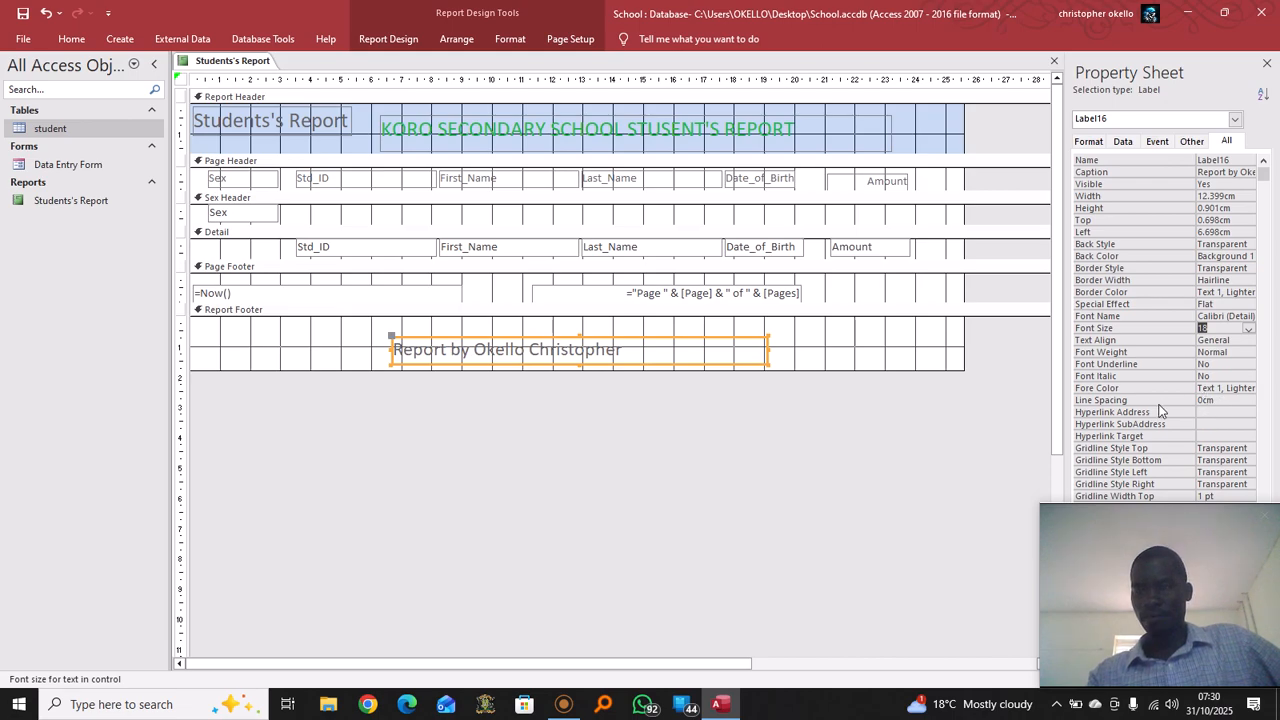
click(1234, 388)
click(1248, 389)
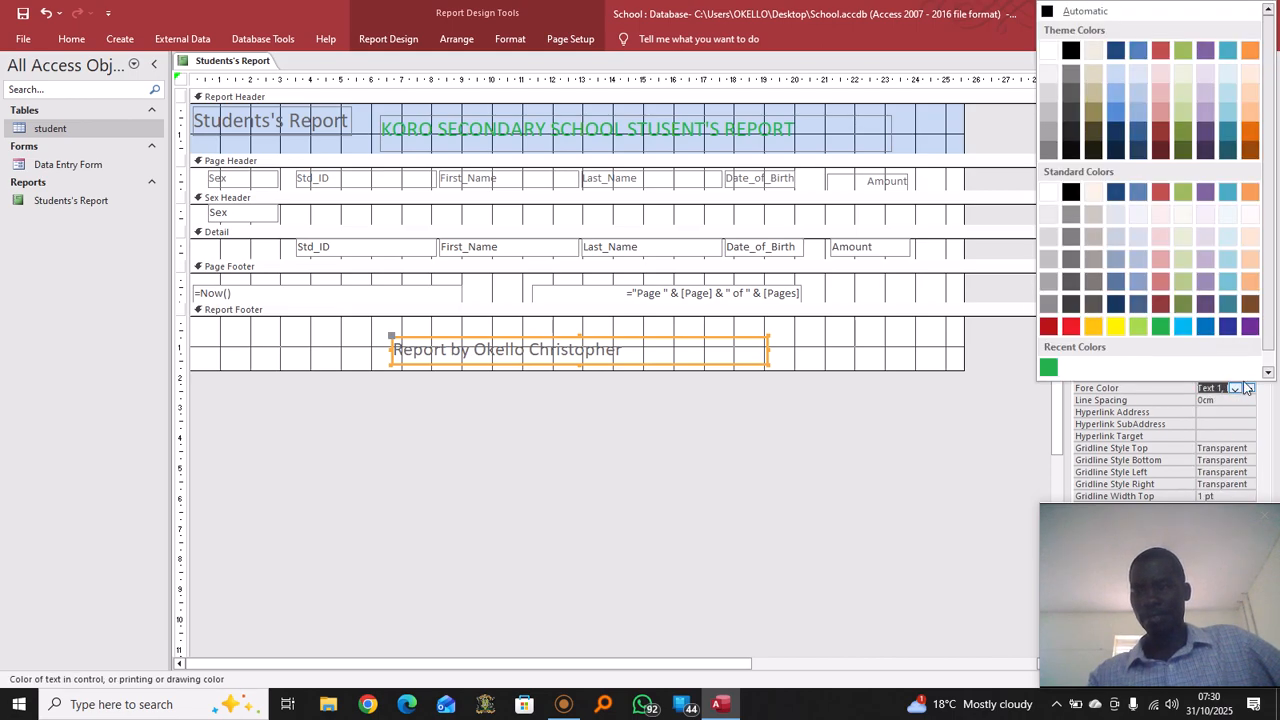
click(1182, 326)
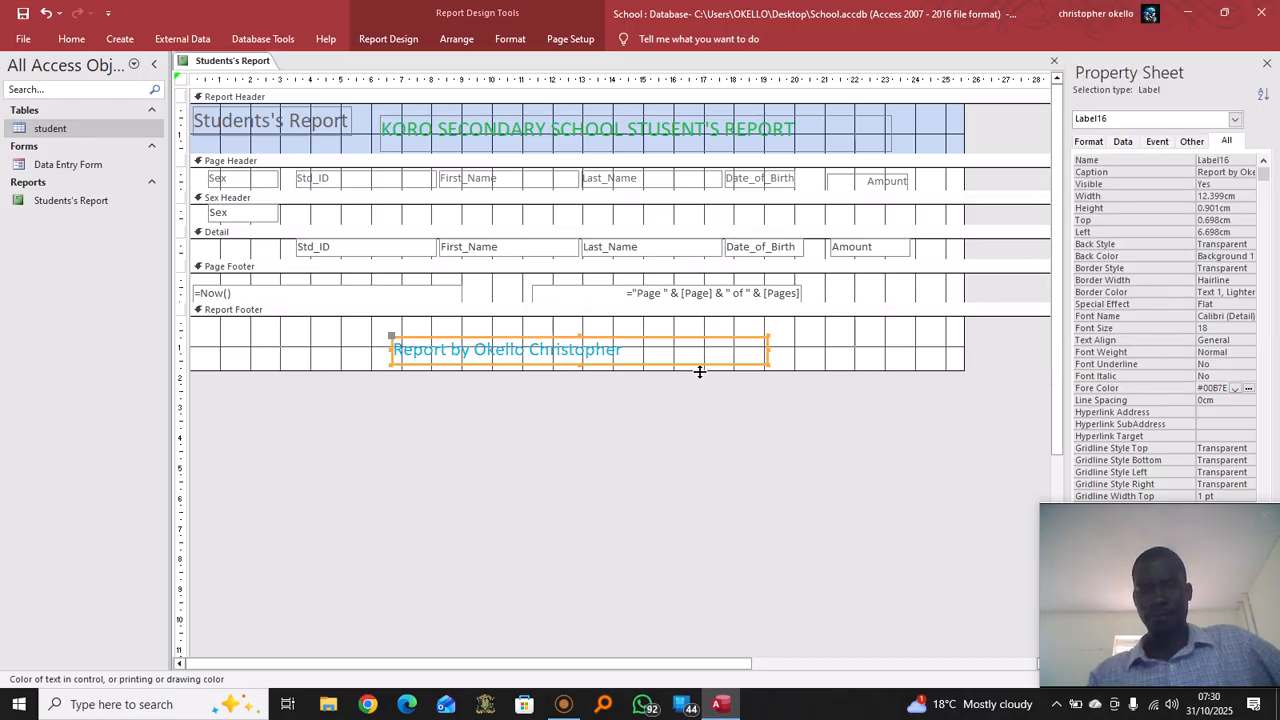
click(813, 357)
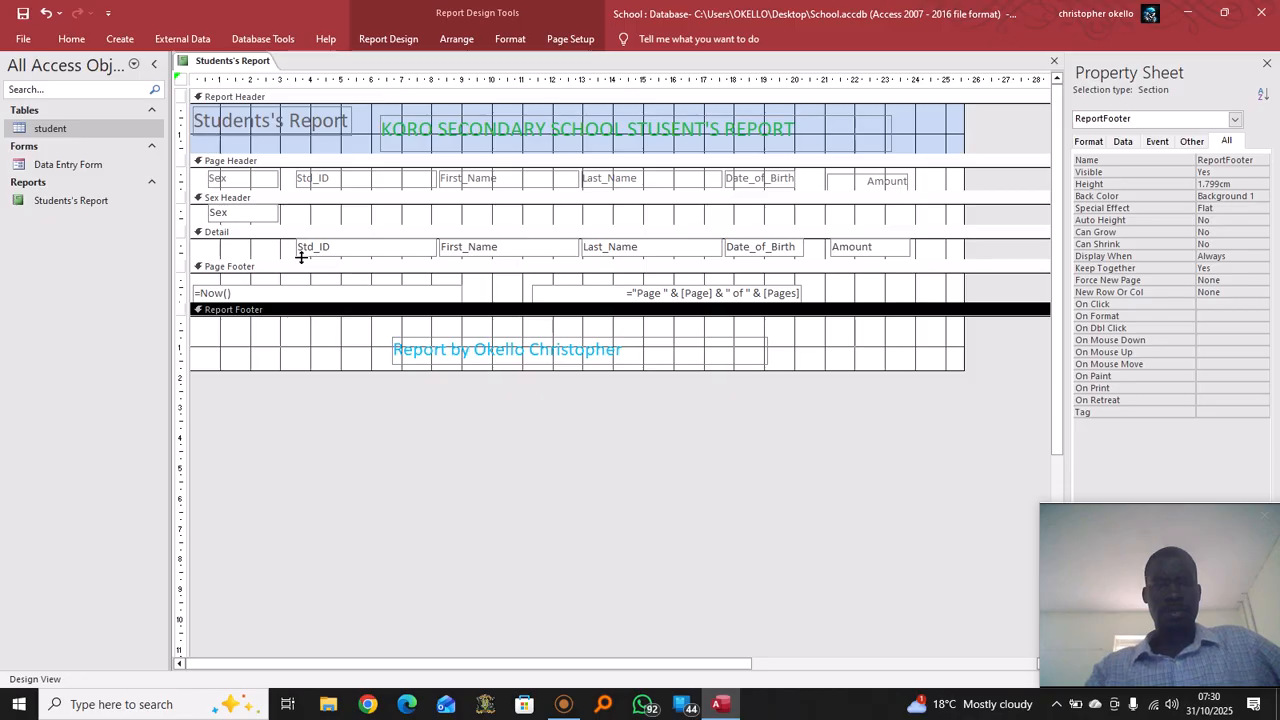
Give the Report Footer a light blue background and the Page Header a light orange one
click(71, 39)
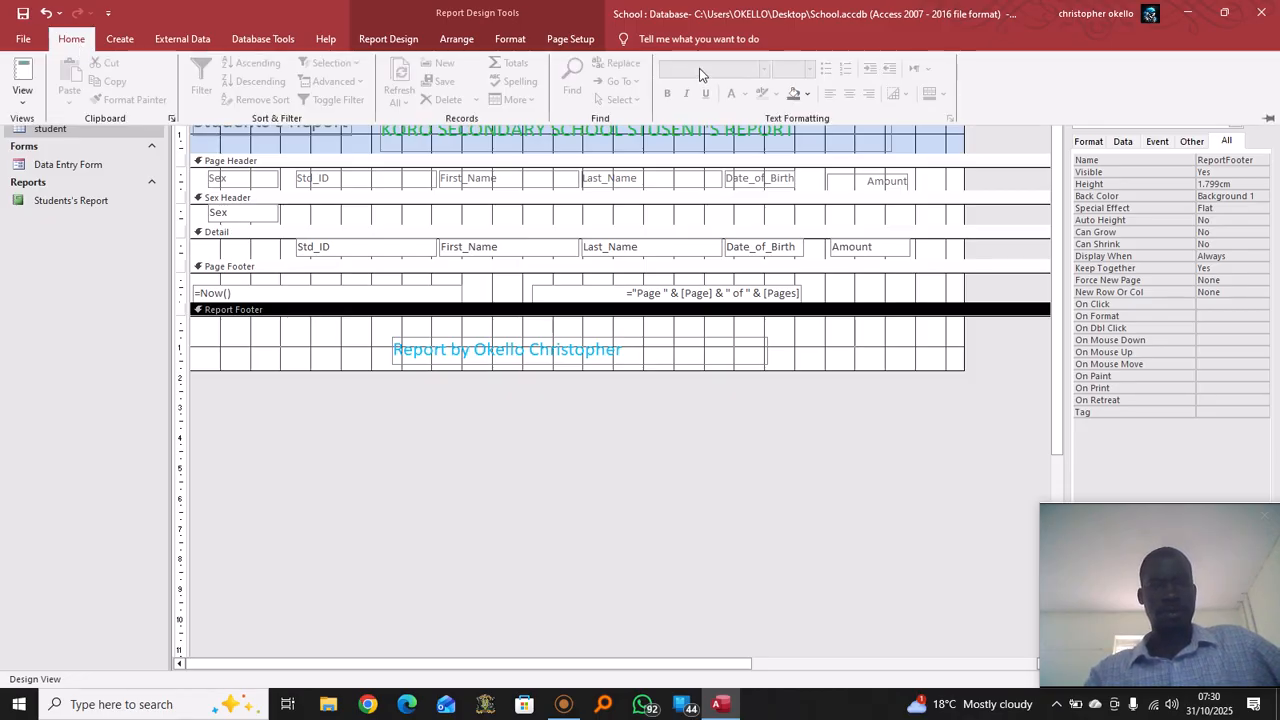
click(806, 94)
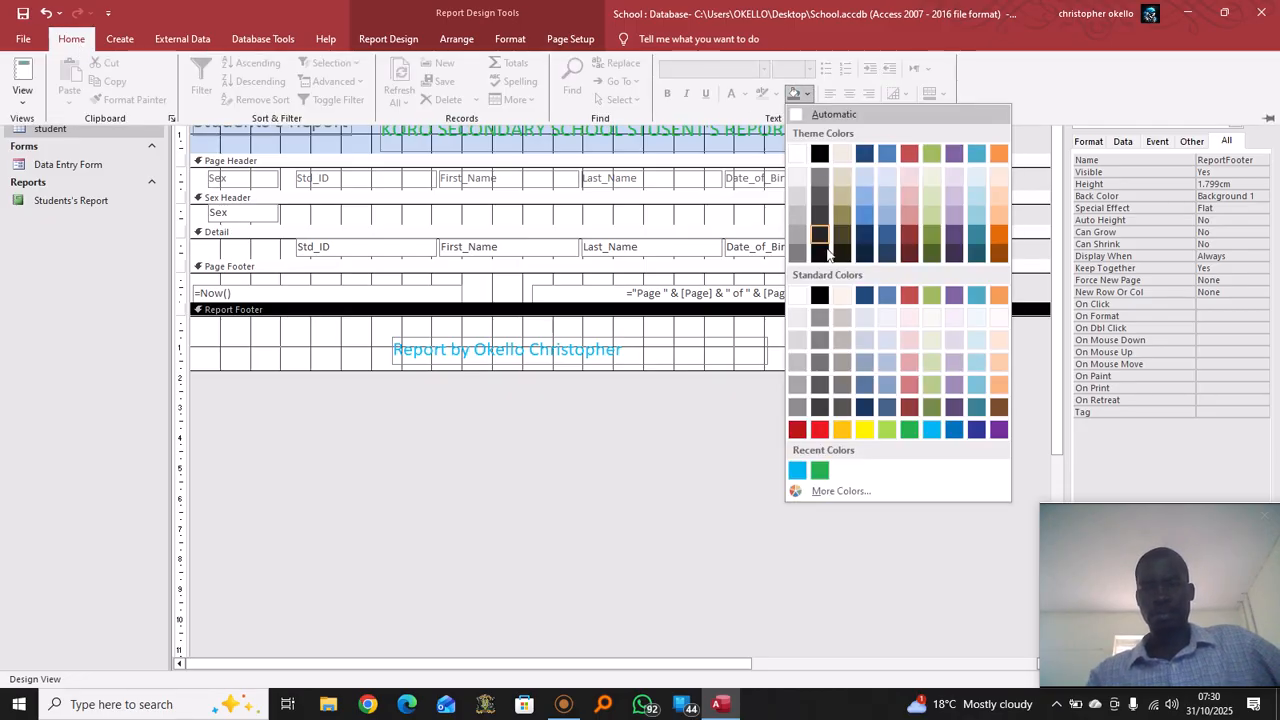
click(980, 182)
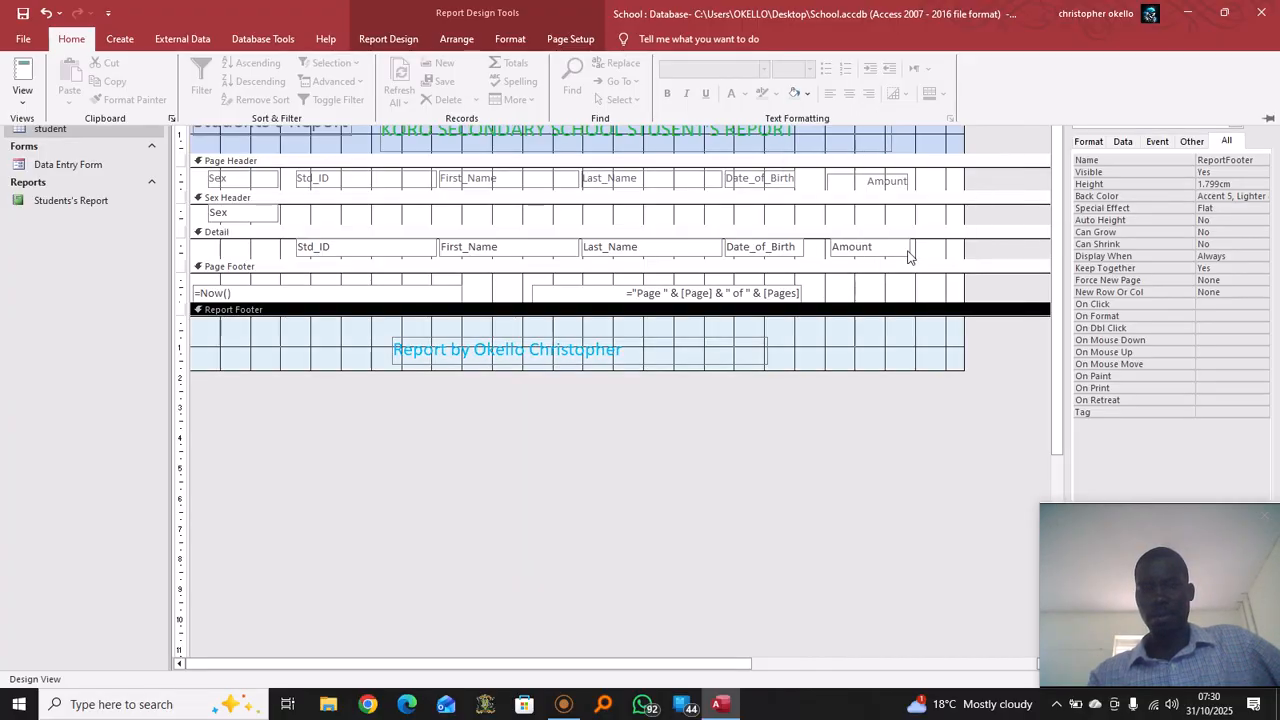
click(338, 150)
click(342, 161)
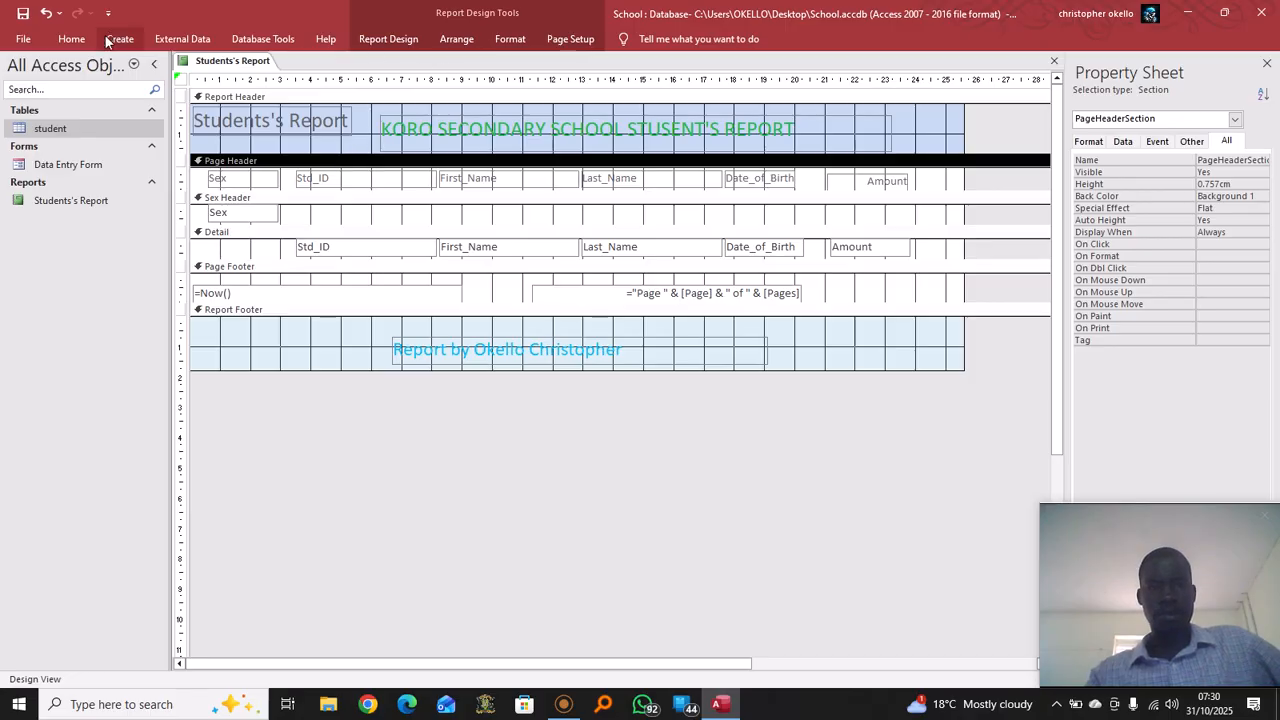
click(71, 39)
click(807, 93)
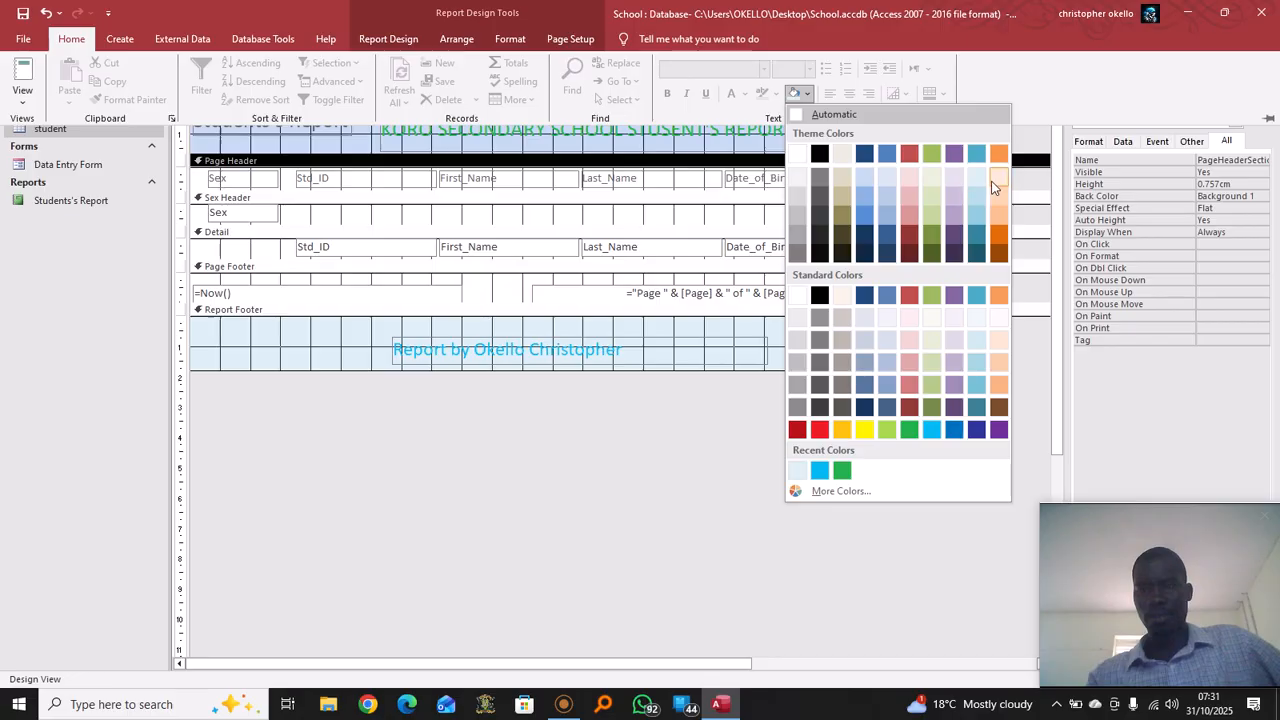
click(998, 175)
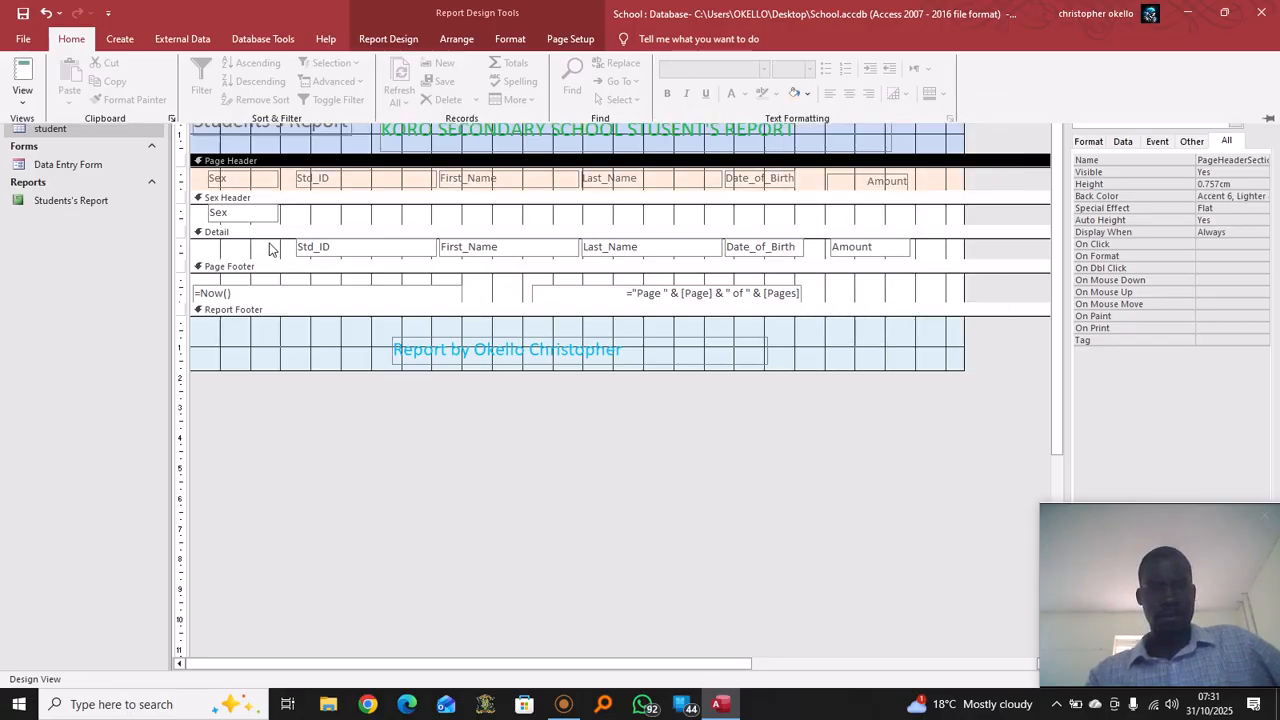
Change the Page Header background to light pink
click(274, 250)
click(205, 200)
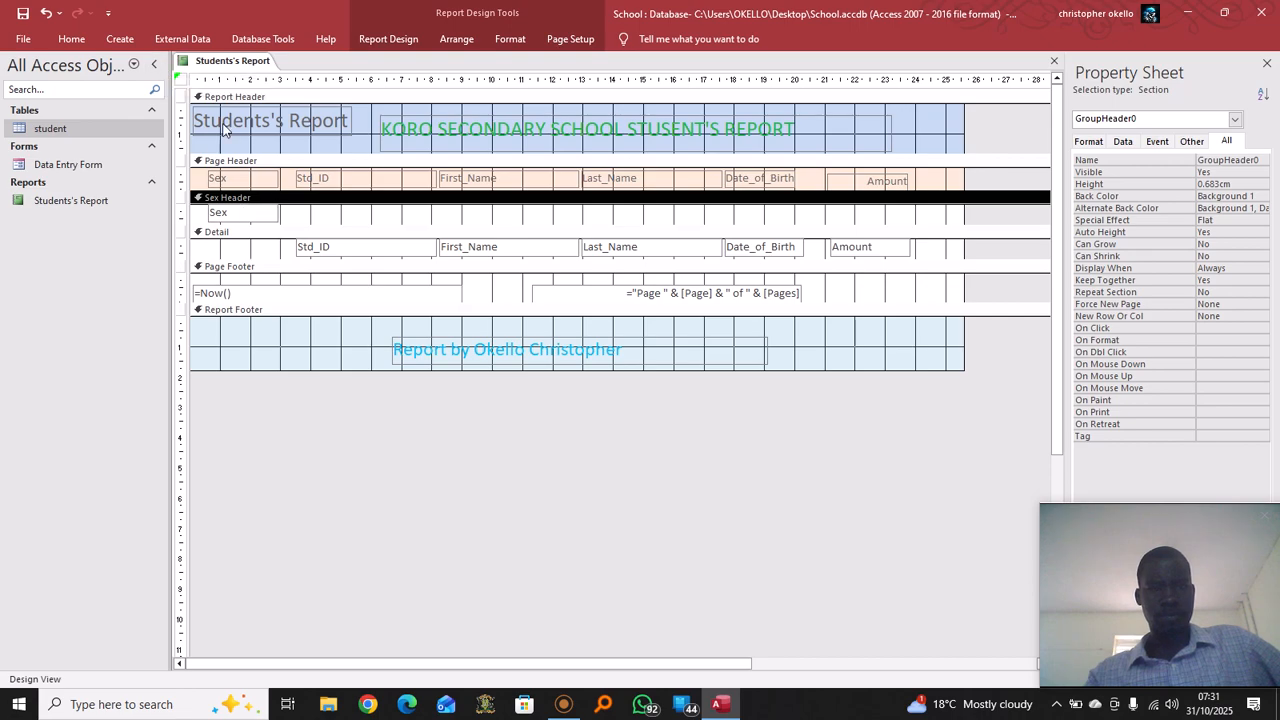
click(278, 165)
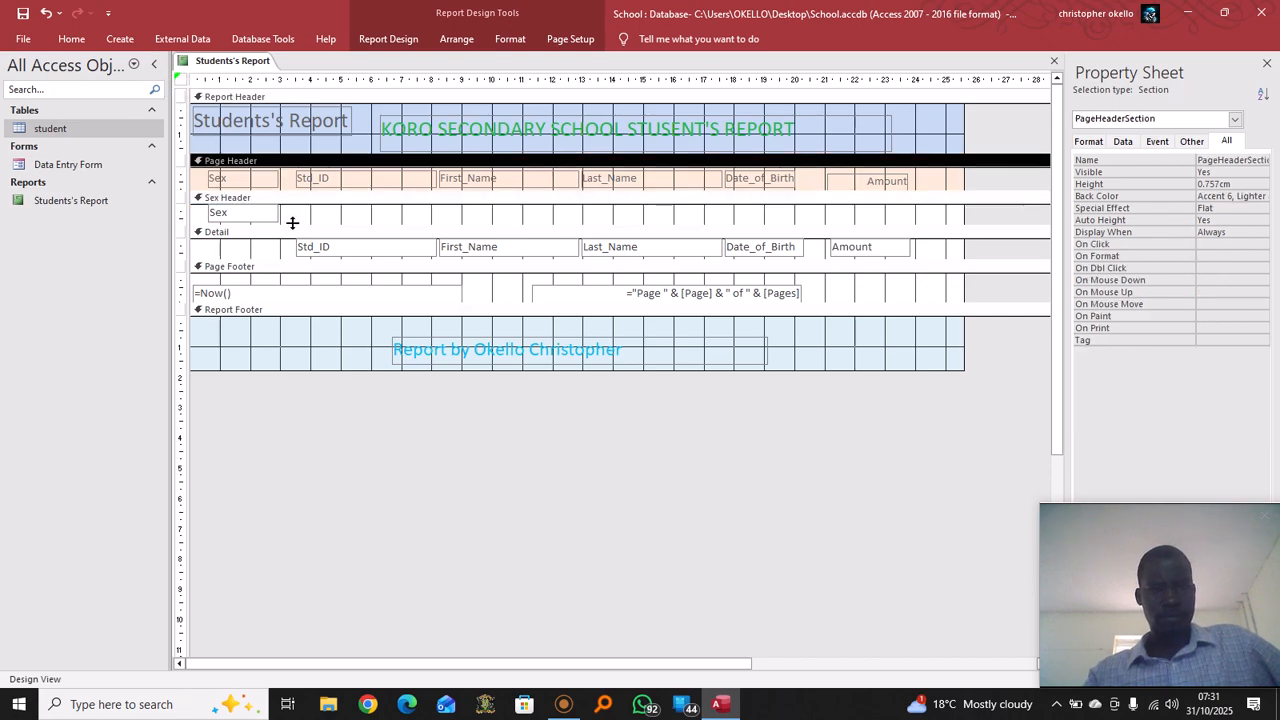
click(315, 203)
click(268, 100)
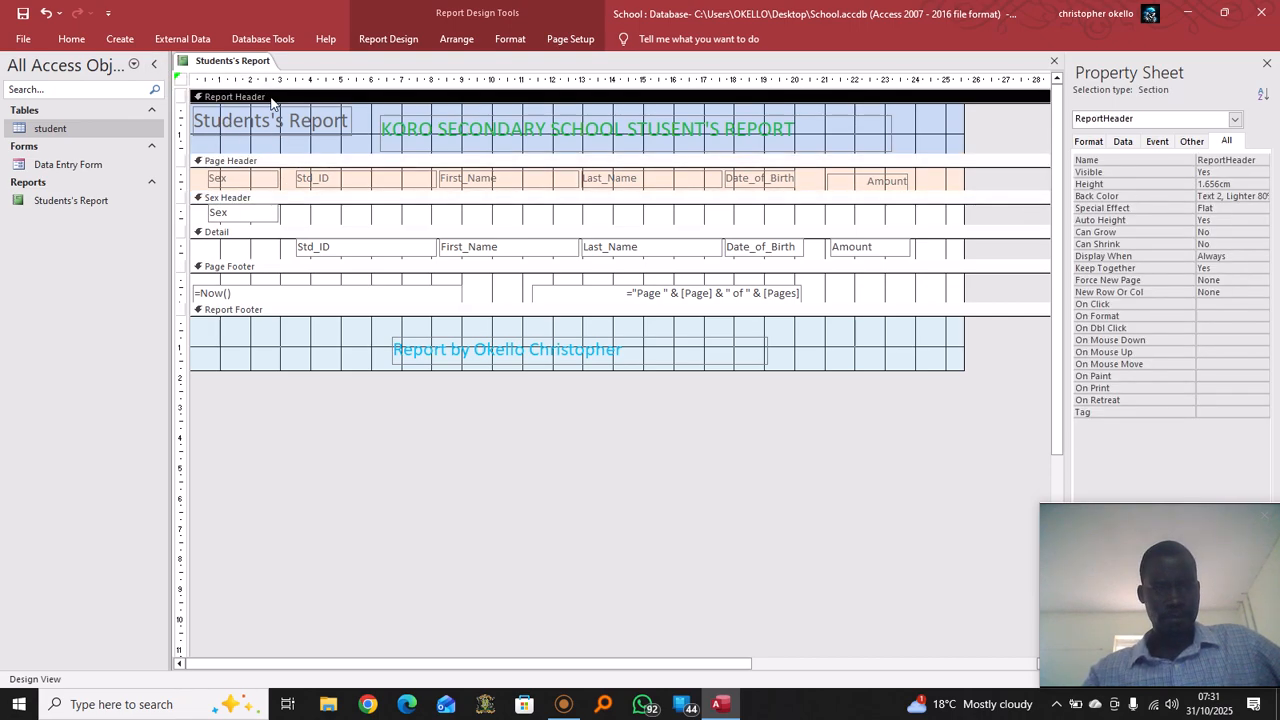
click(307, 163)
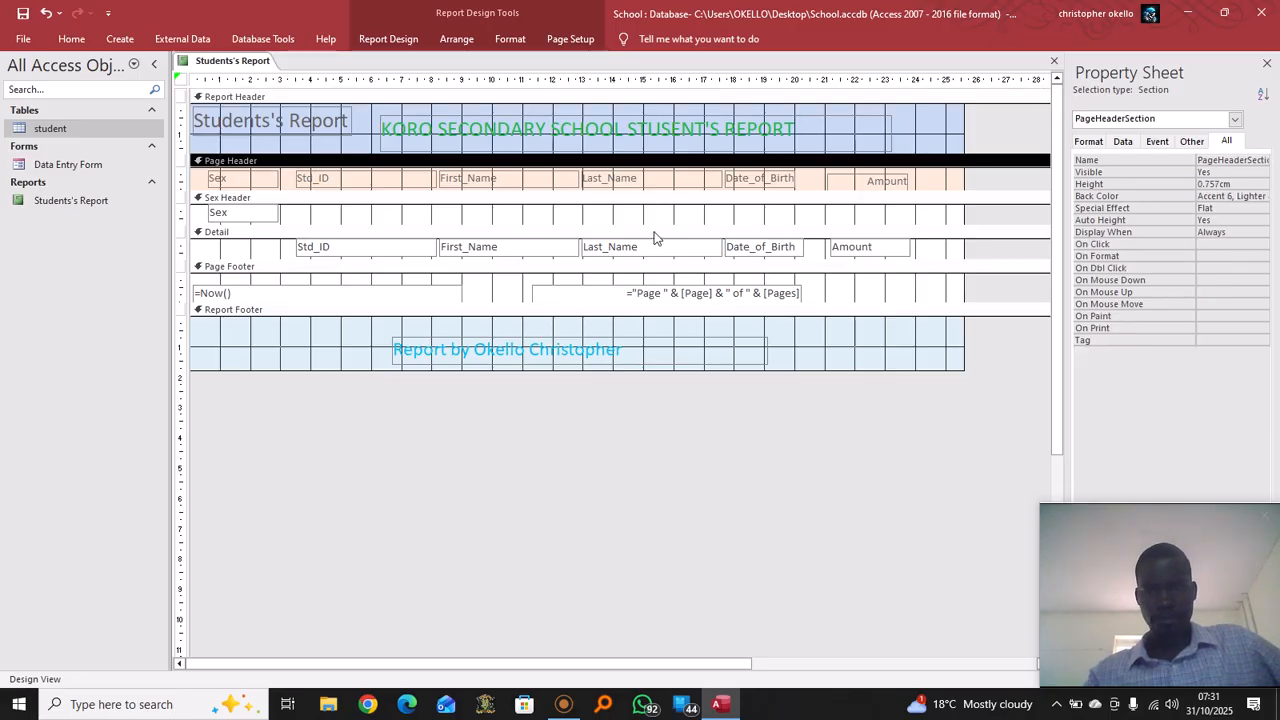
click(655, 233)
click(297, 216)
click(214, 200)
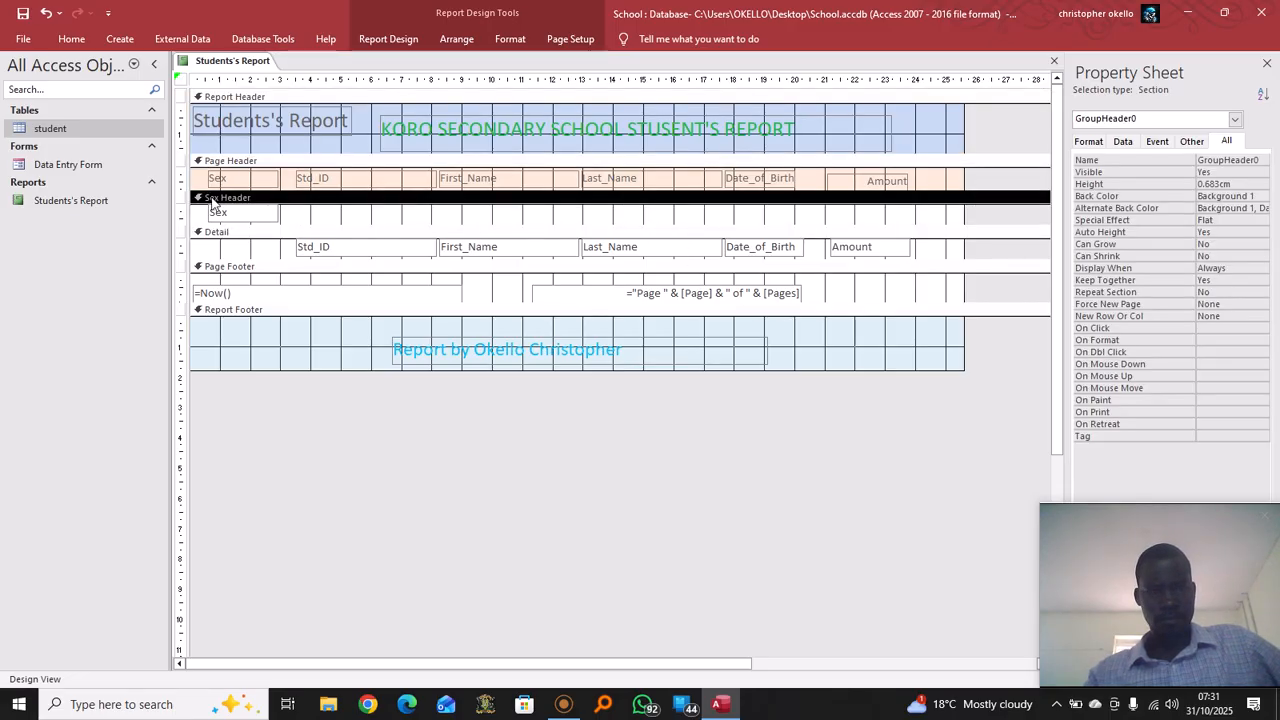
click(200, 183)
click(200, 183)
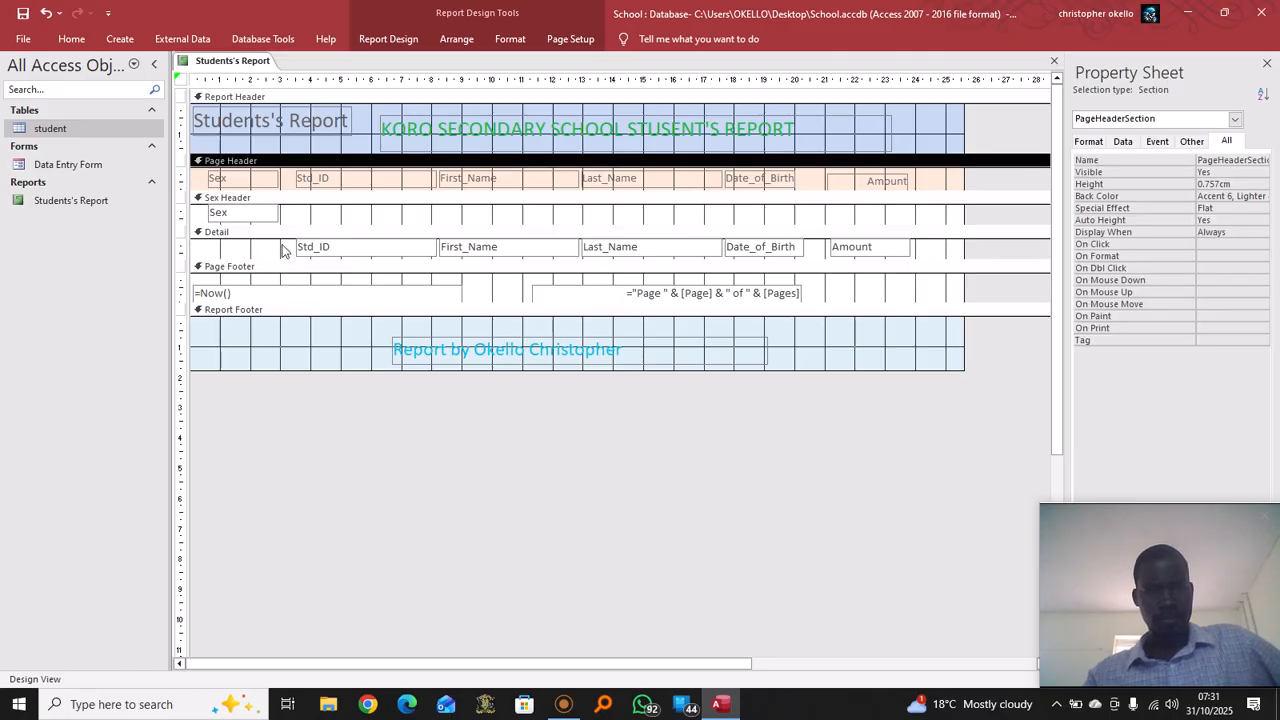
click(70, 40)
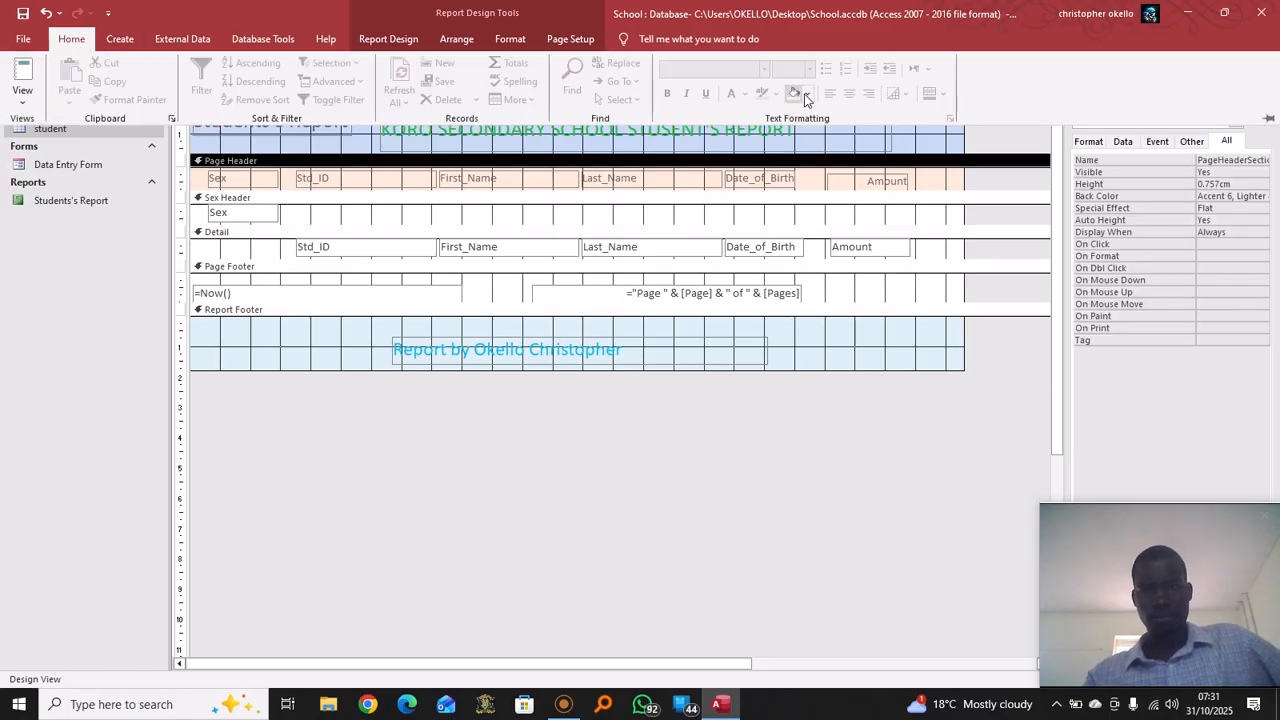
click(808, 95)
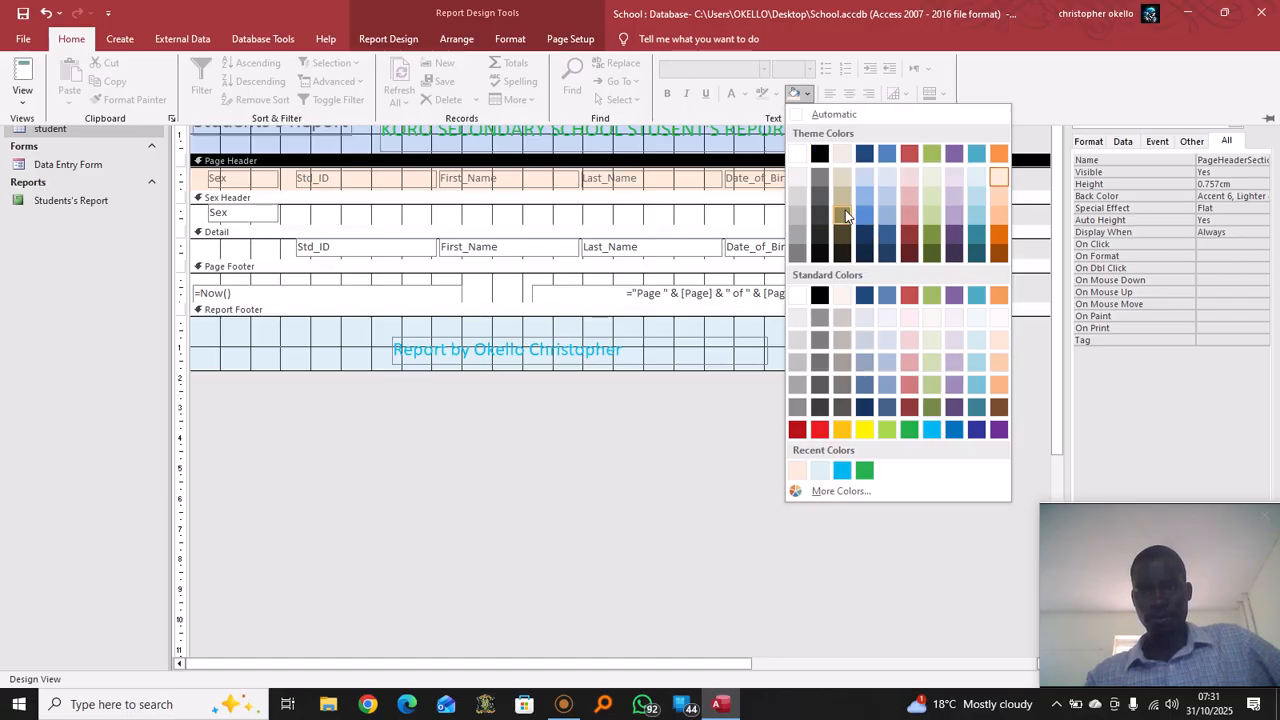
click(910, 195)
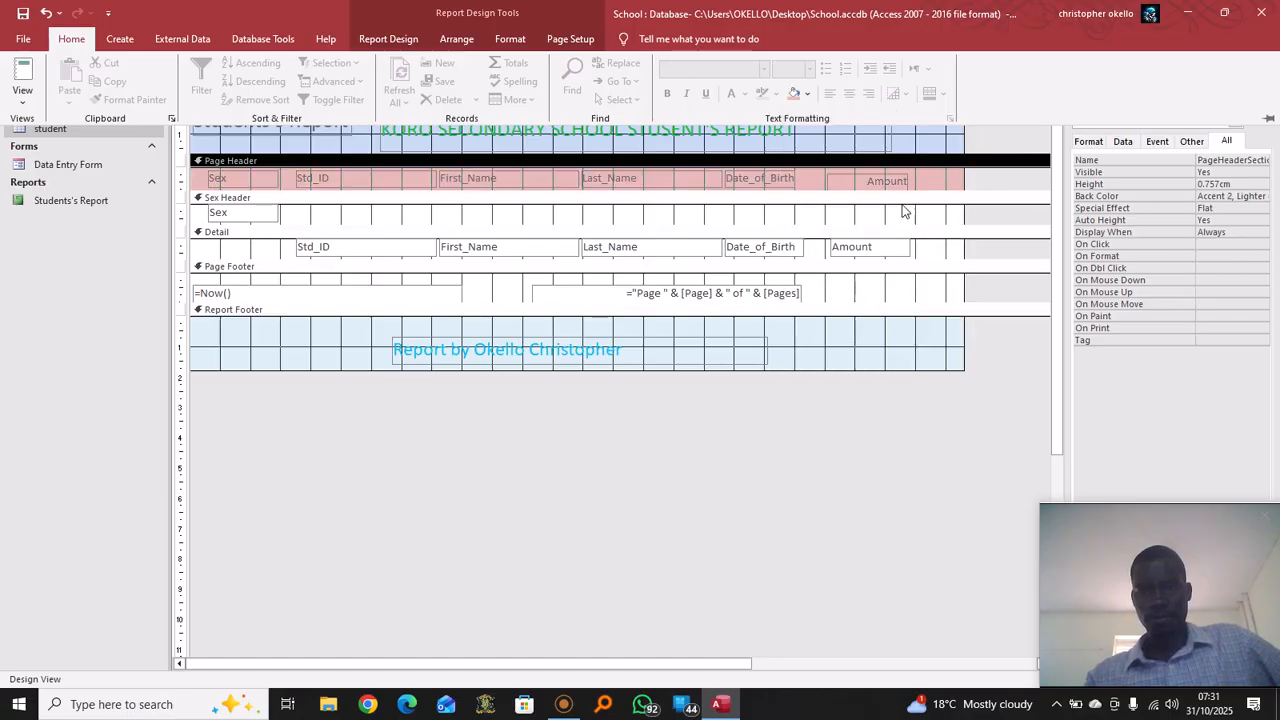
Shade the Detail section orange, close the Property Sheet, and show the report in Report View
click(283, 240)
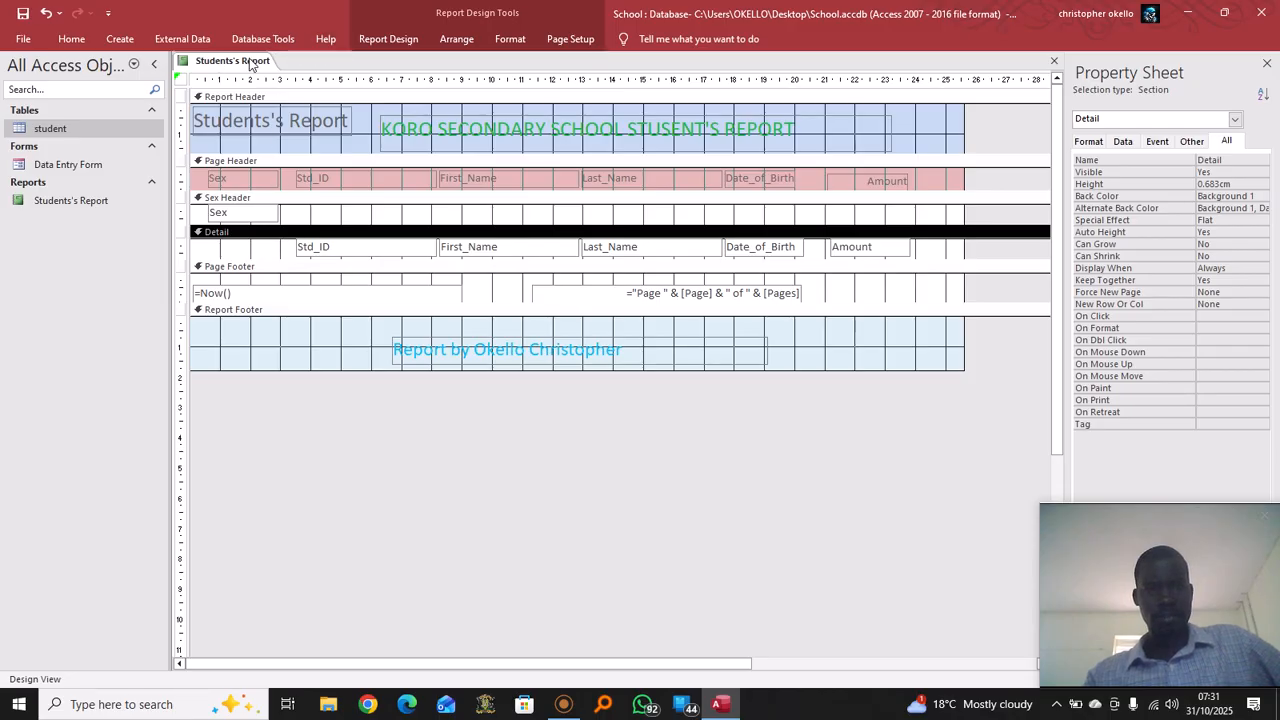
click(76, 40)
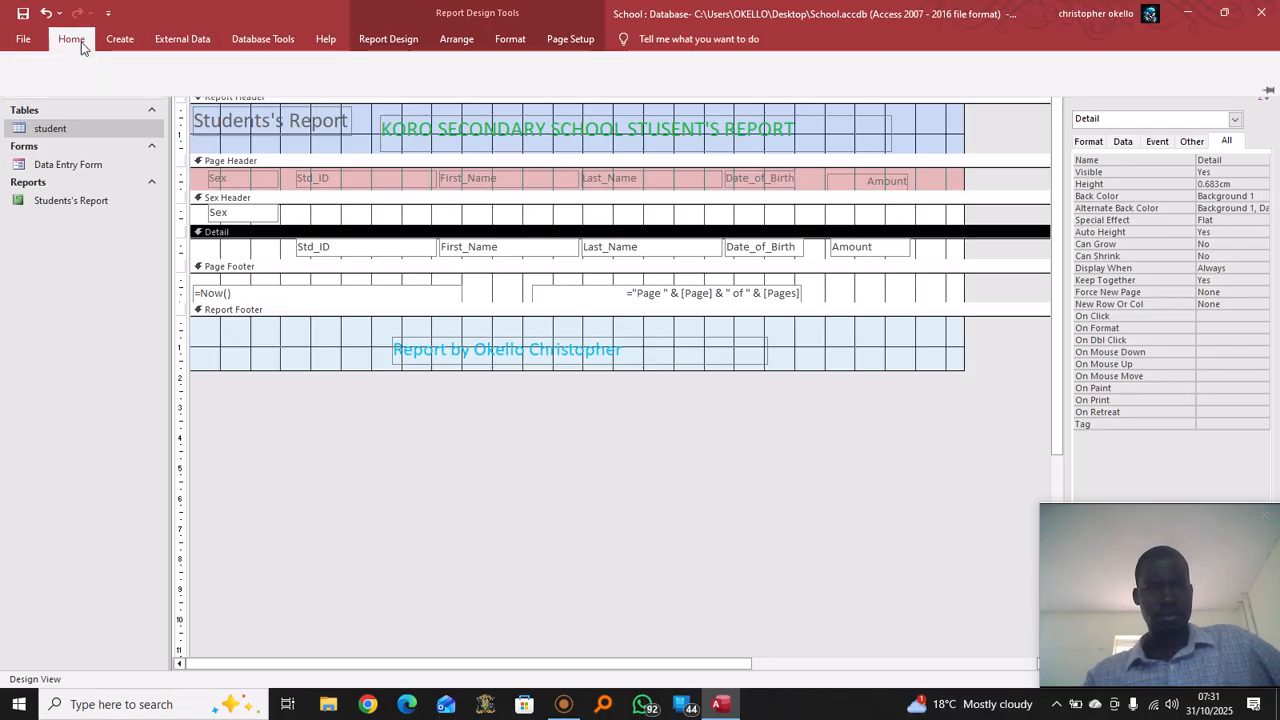
click(806, 93)
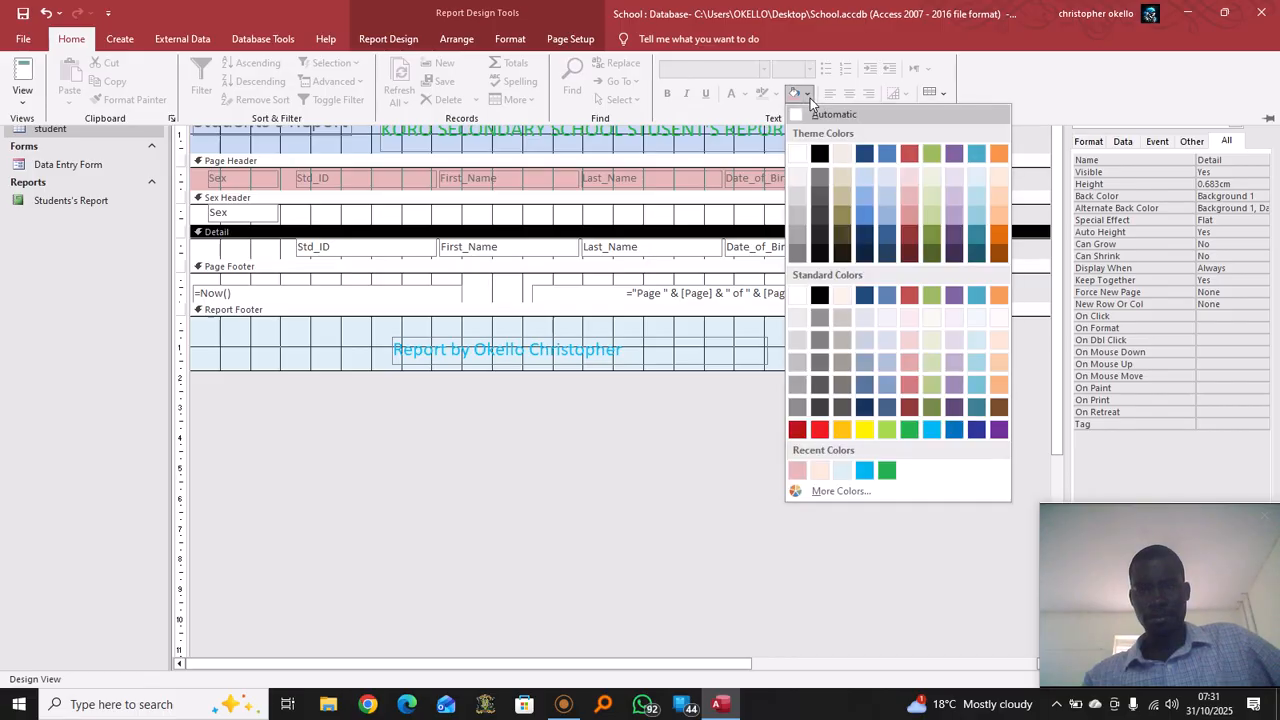
click(842, 430)
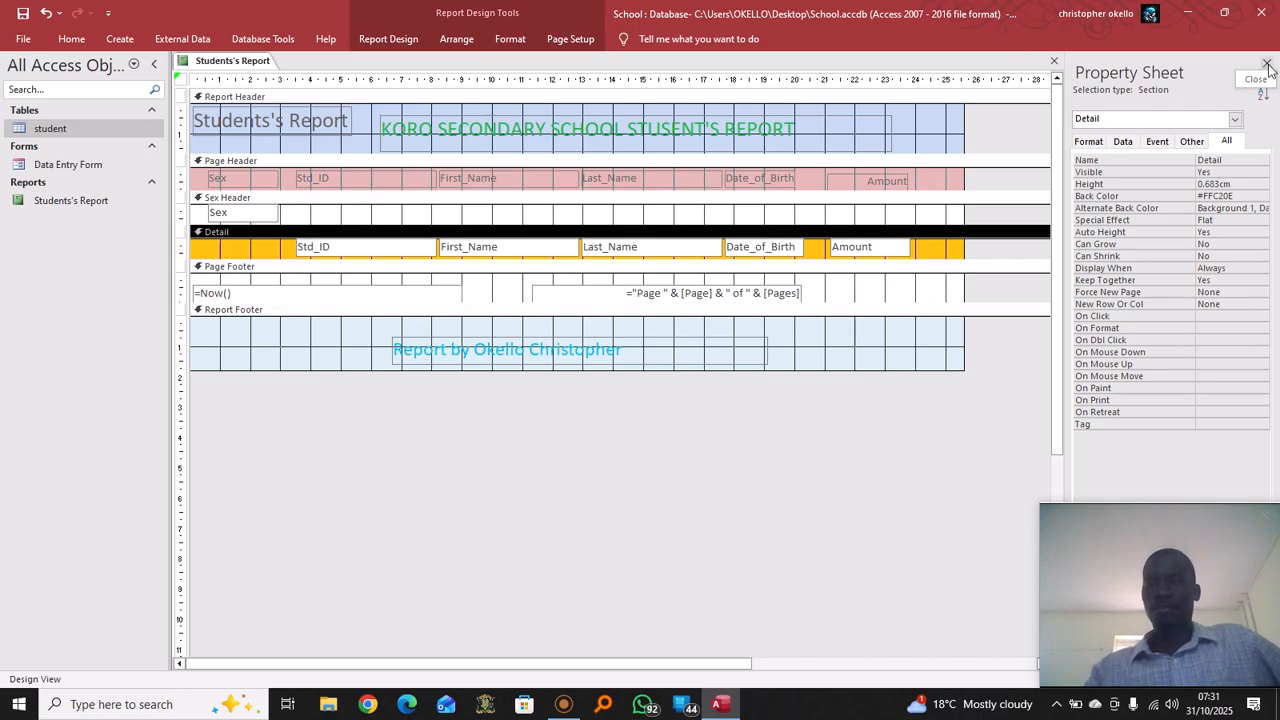
click(1267, 66)
right_click(246, 62)
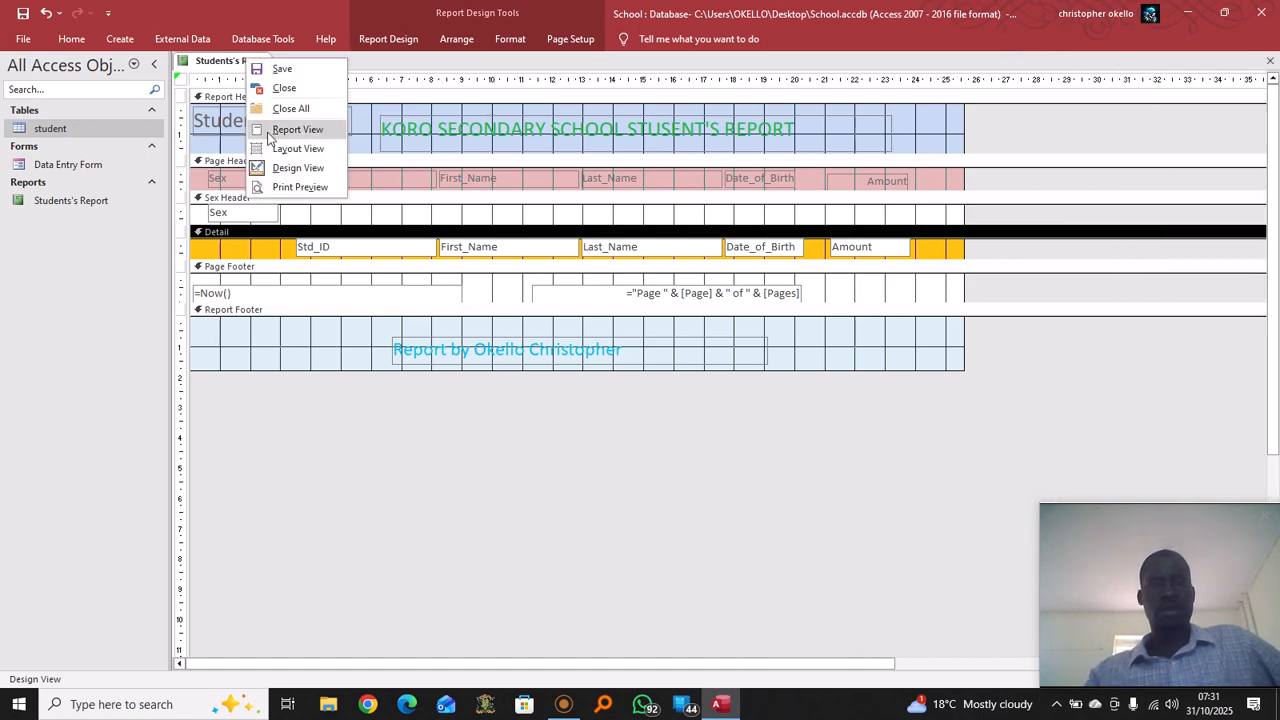
click(308, 130)
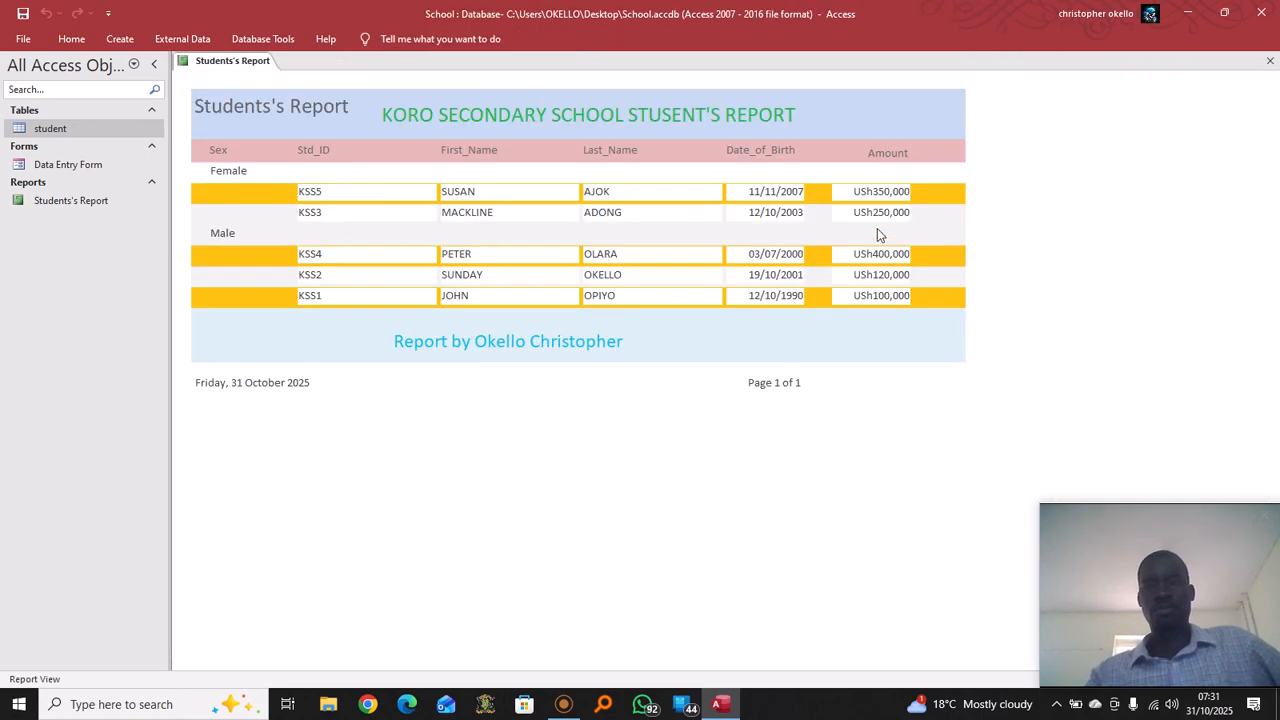
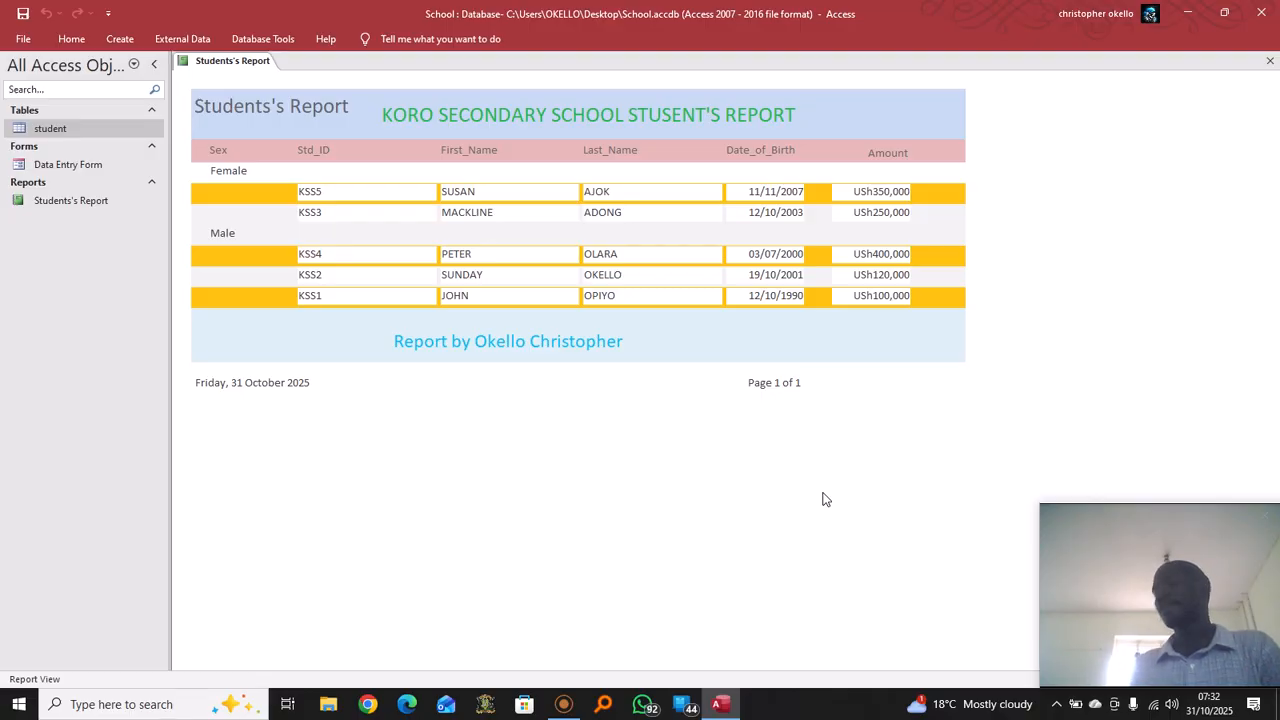
Open the student table's five records in Datasheet View, then select Students's Report in the Navigation Pane
click(55, 130)
double_click(55, 130)
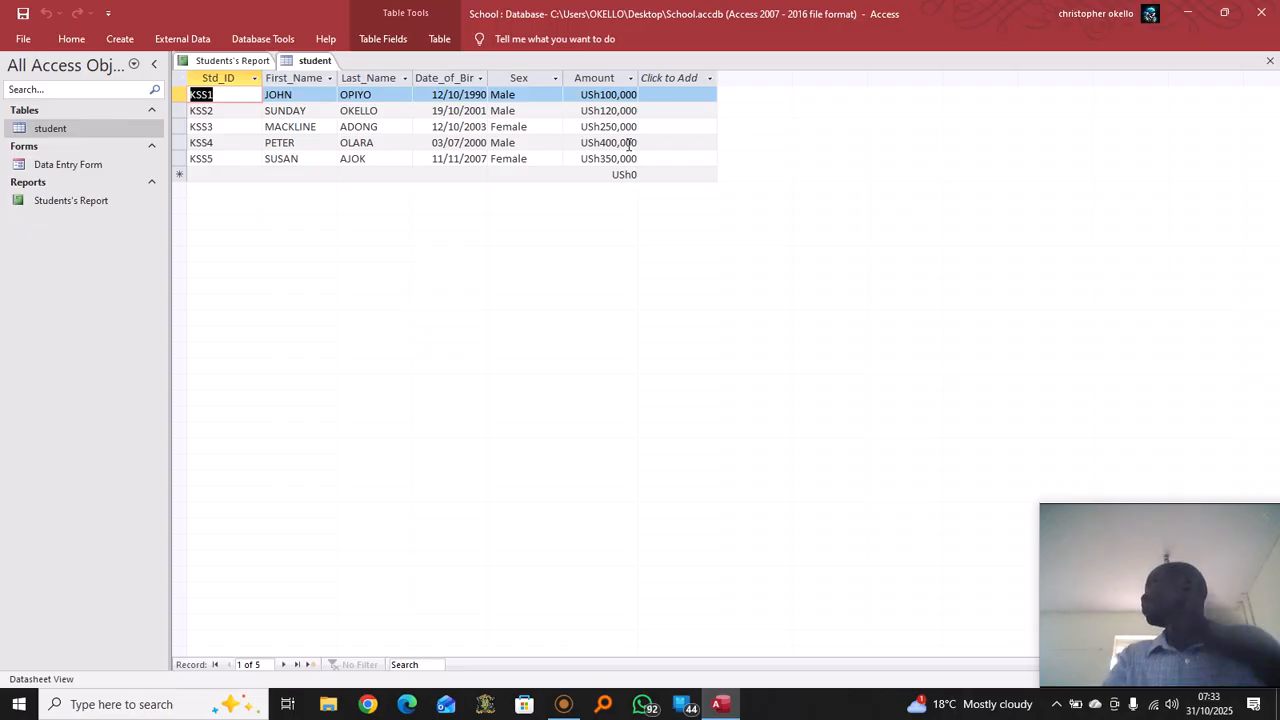
click(85, 202)
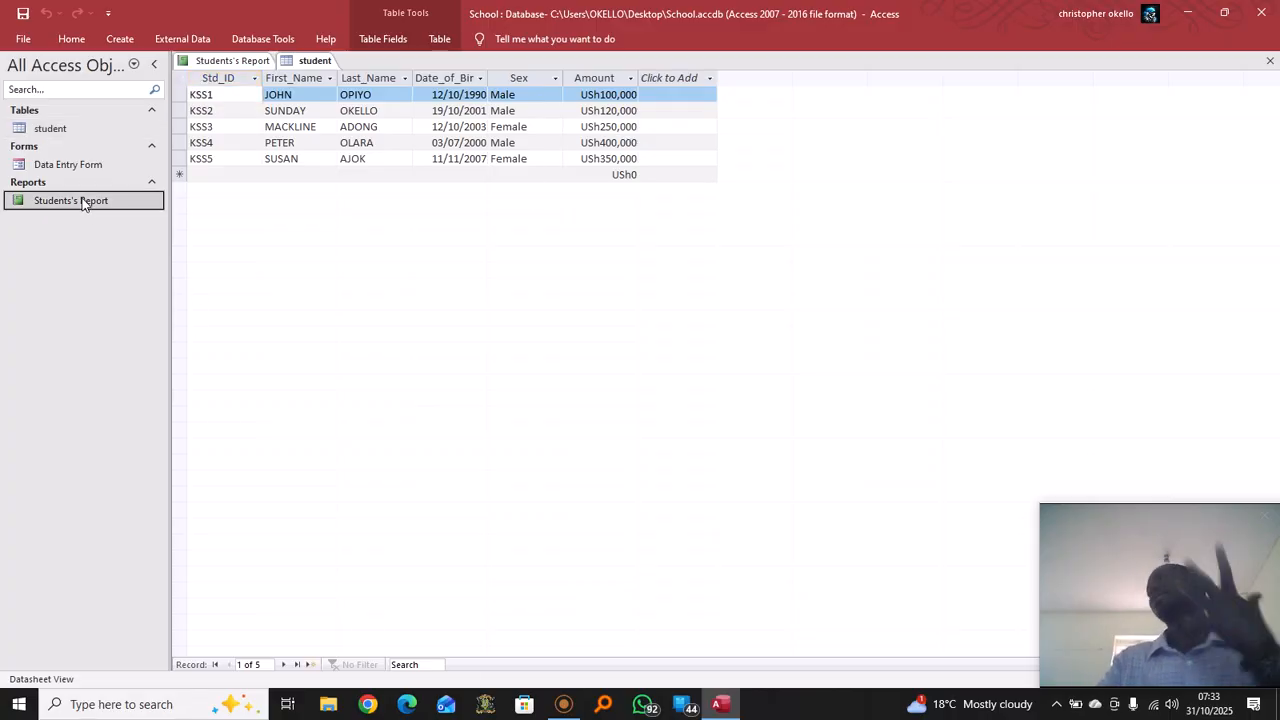
click(65, 203)
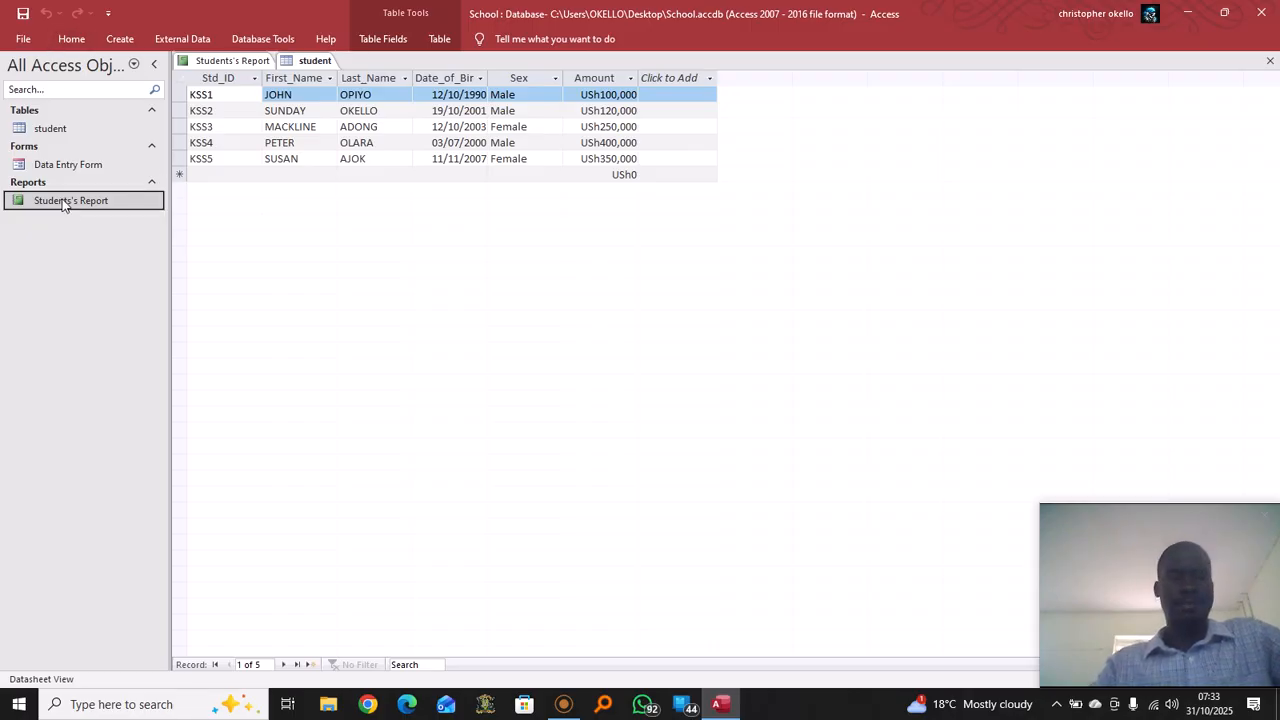
Build a Report Wizard report with all student fields, no grouping or sorting, tabular portrait, titled 'Fee Blanace'
click(120, 39)
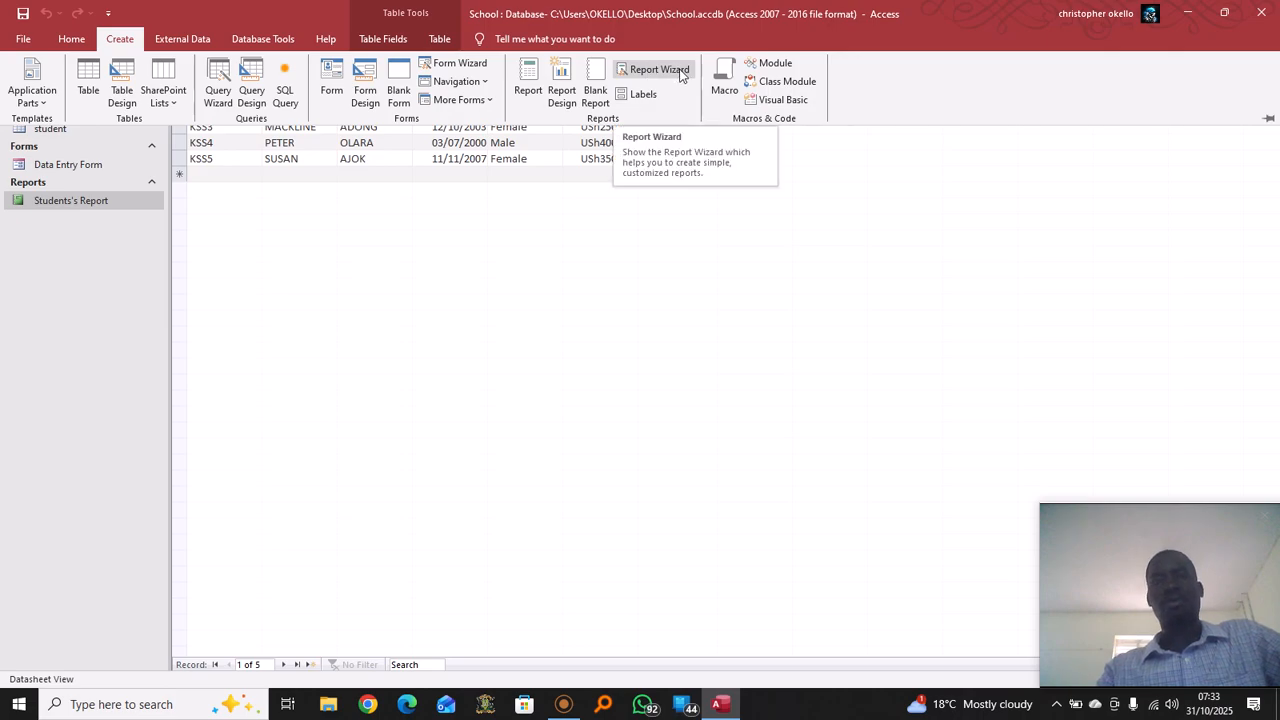
click(680, 74)
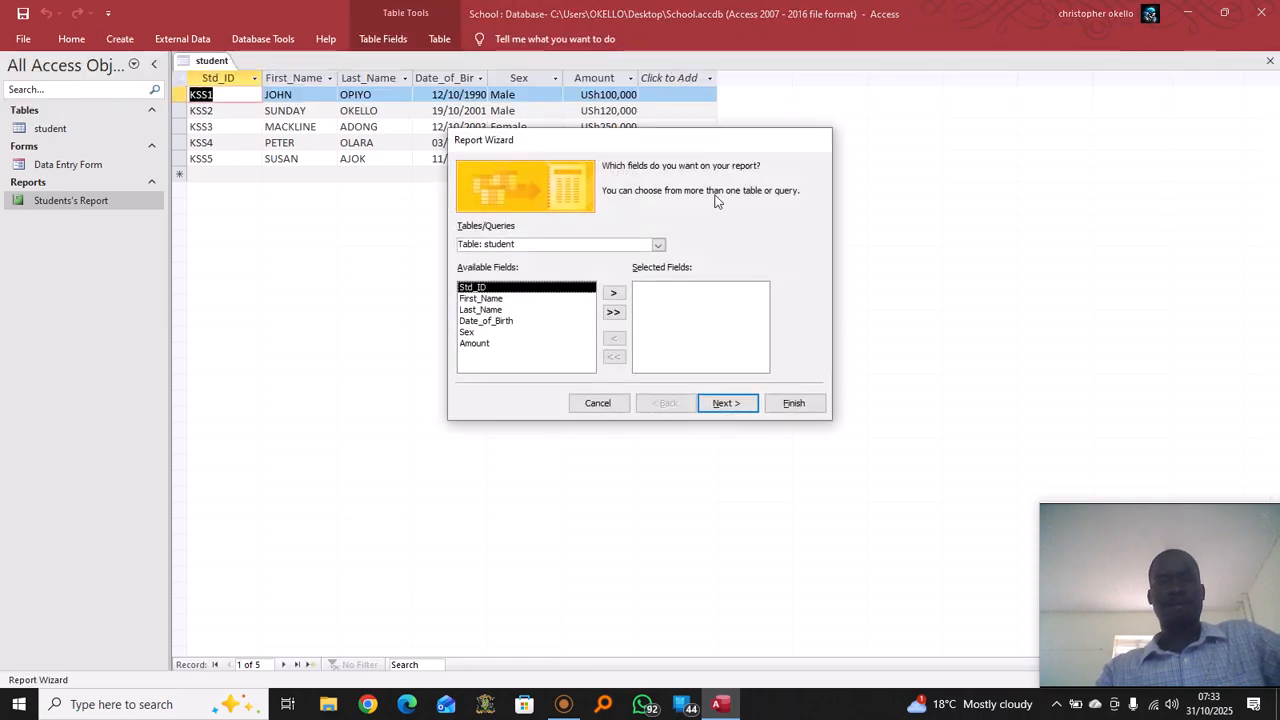
click(618, 313)
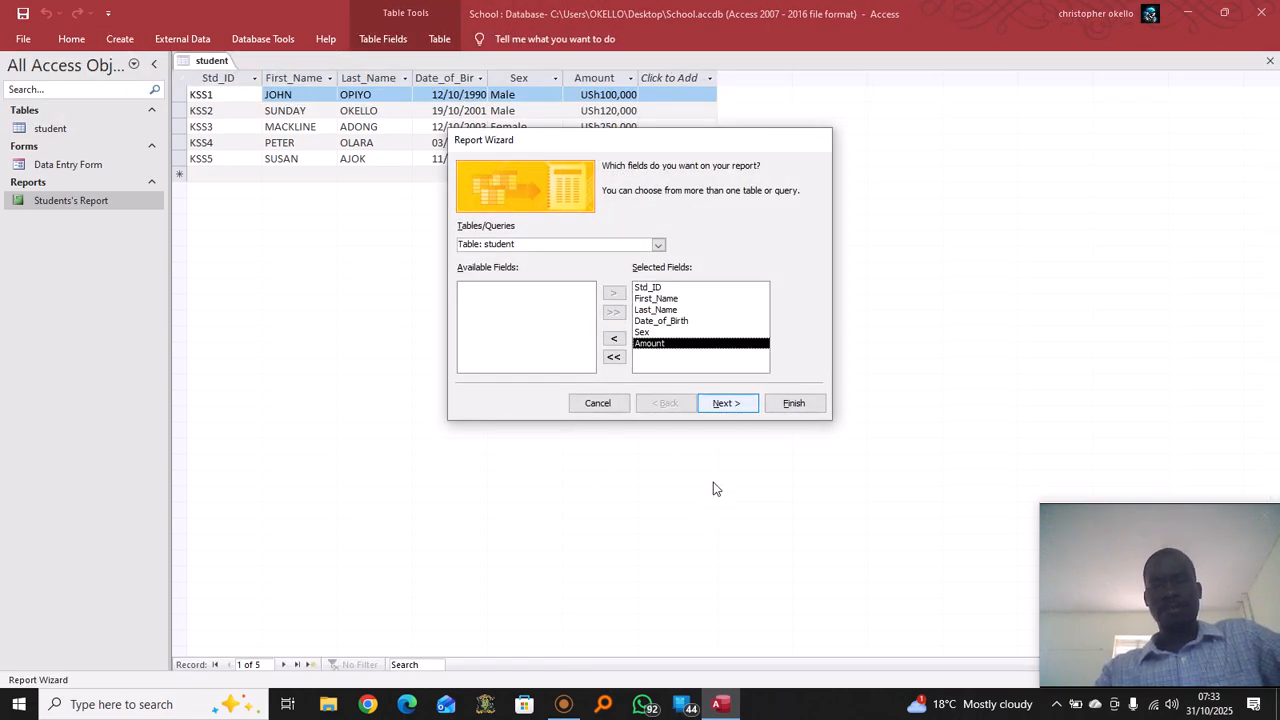
click(744, 403)
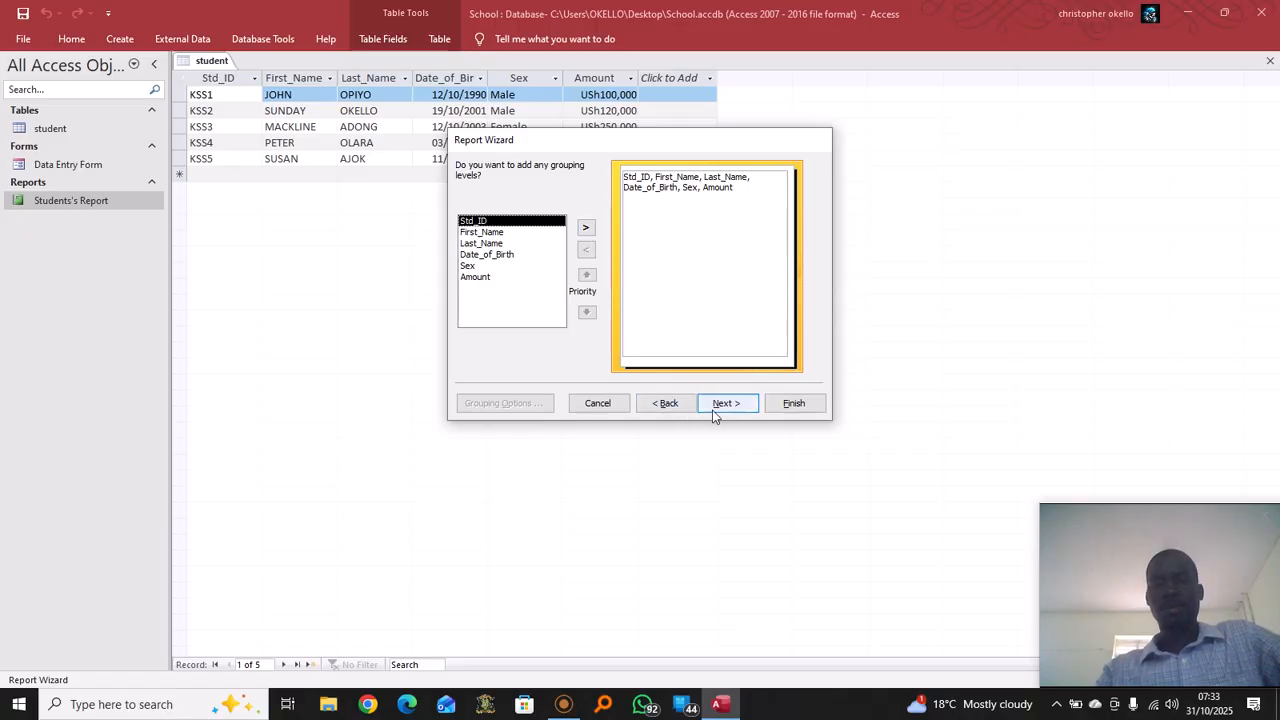
click(737, 403)
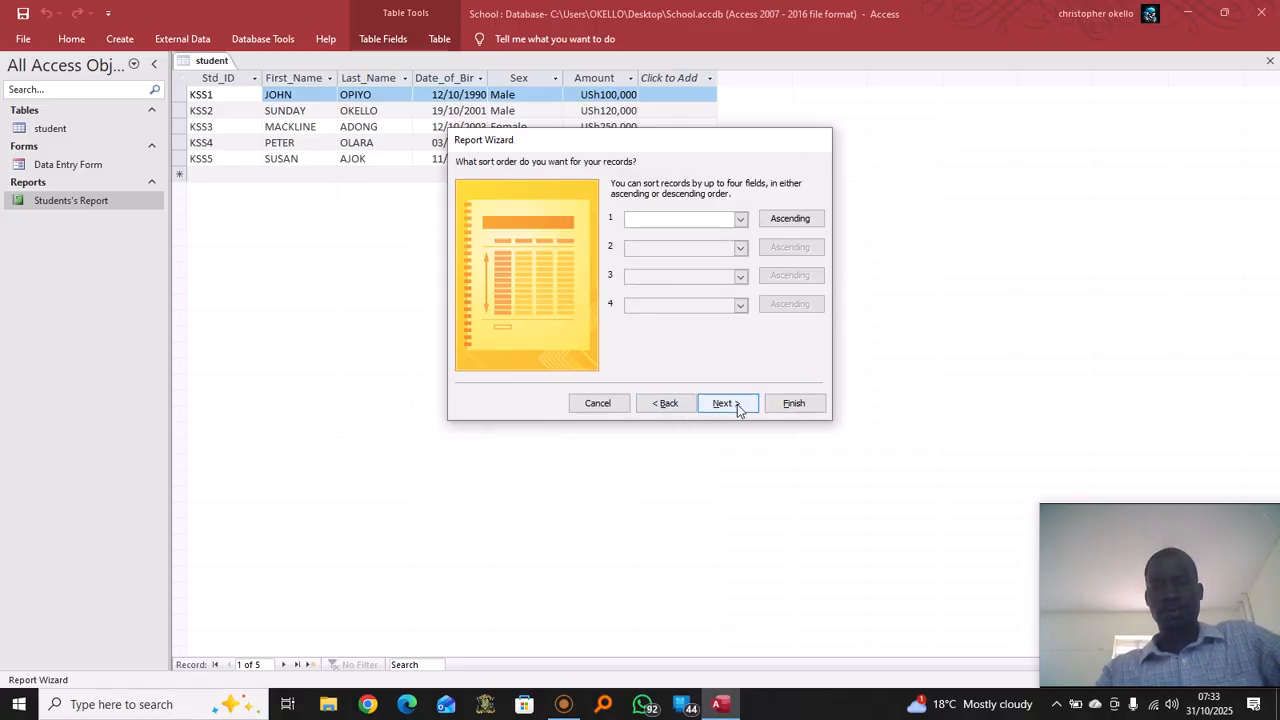
click(737, 403)
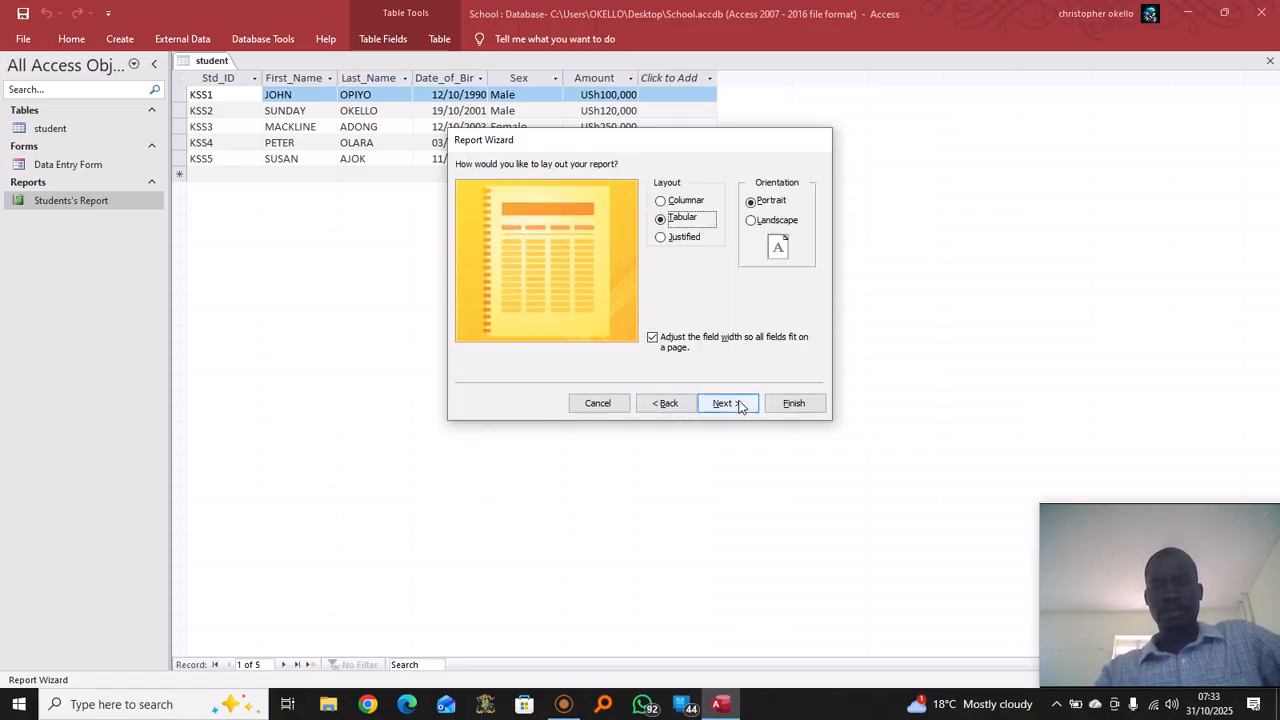
click(742, 402)
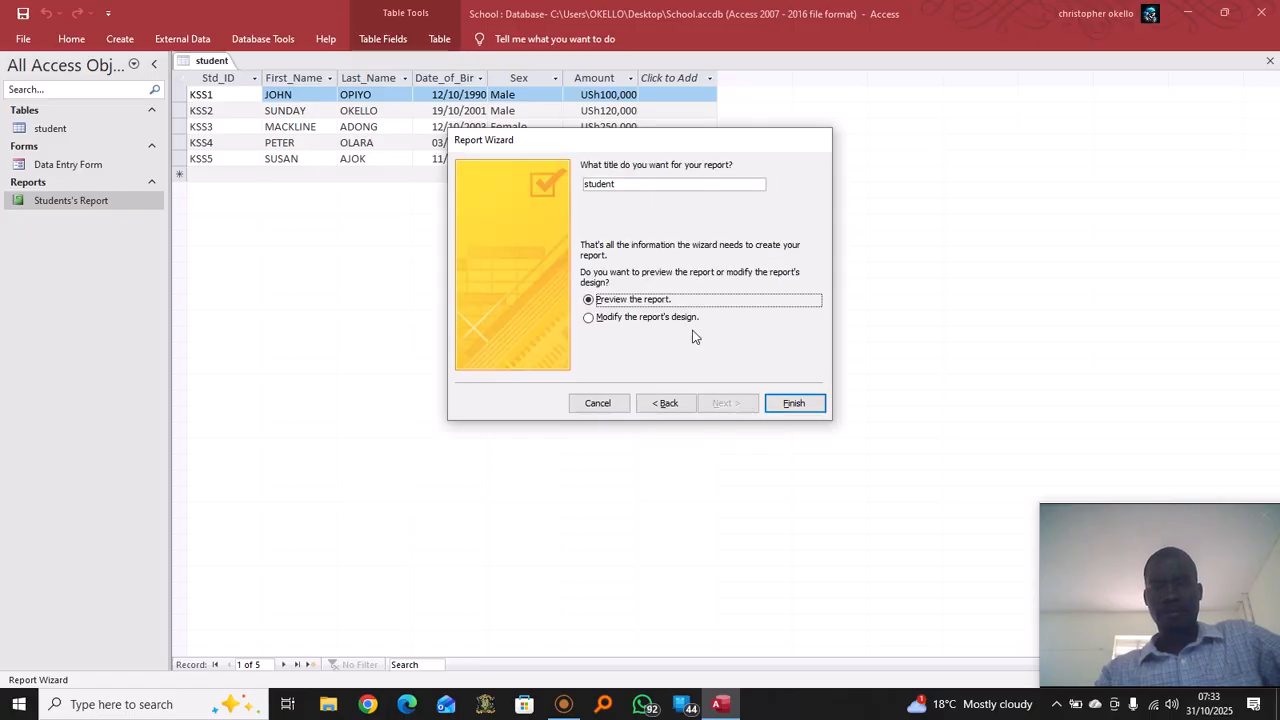
click(630, 184)
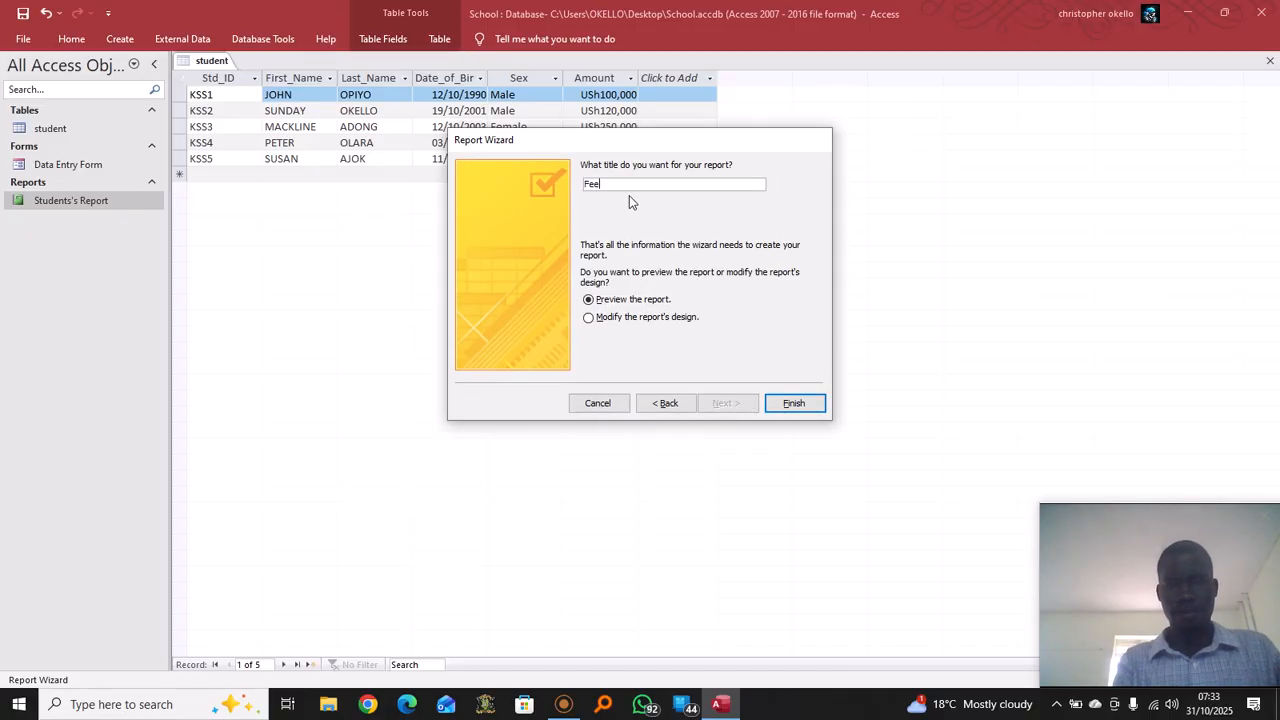
text(Fee Blanace)
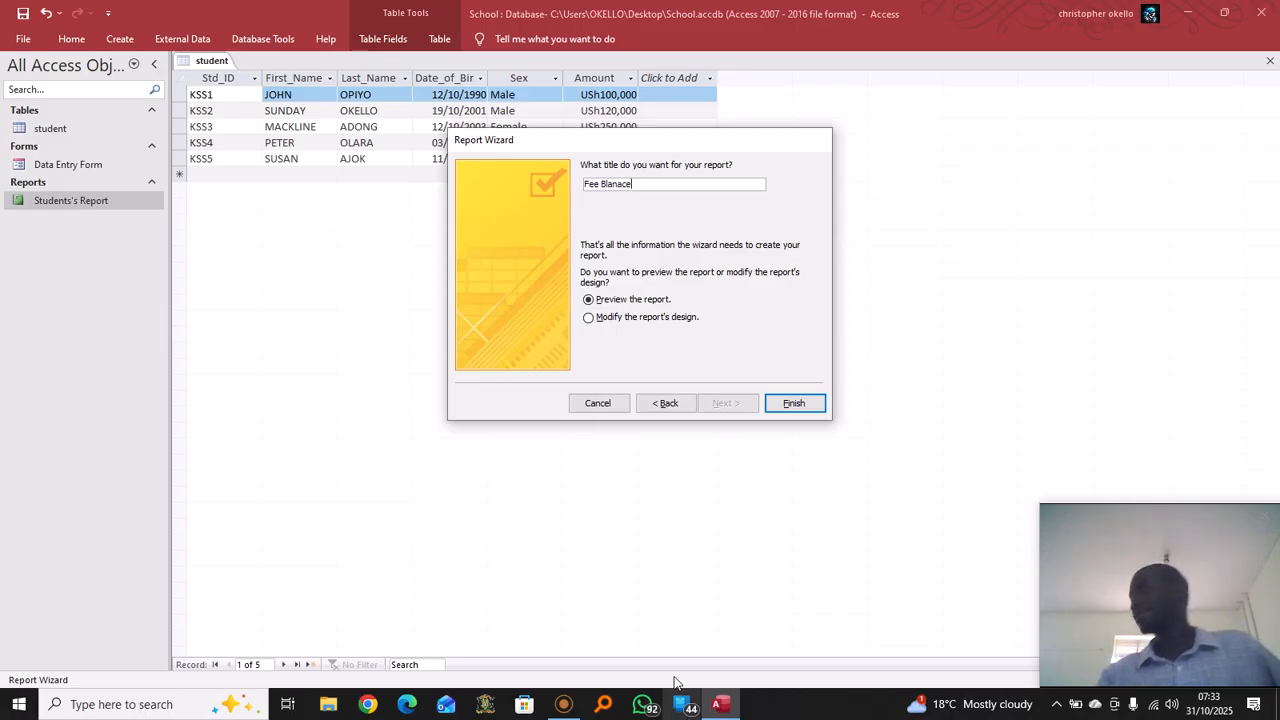
click(796, 404)
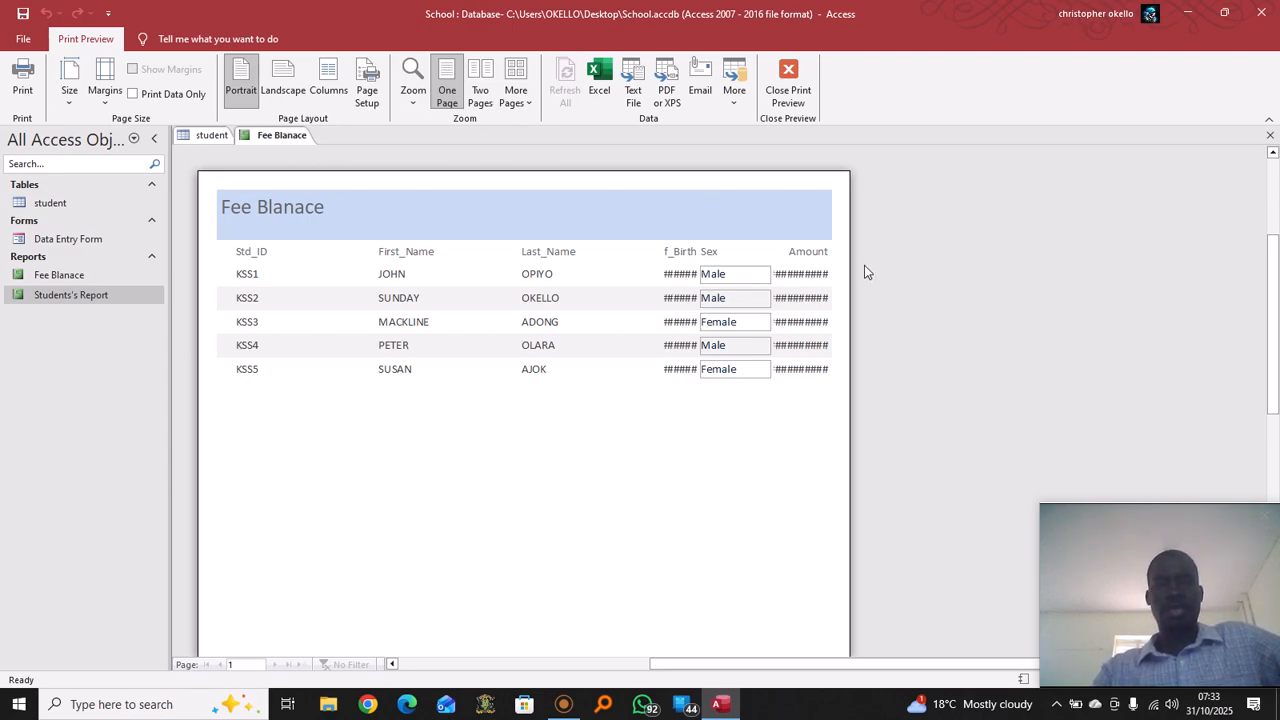
Switch Fee Blanace to Design View, widen the report, and resize the Amount heading
right_click(282, 139)
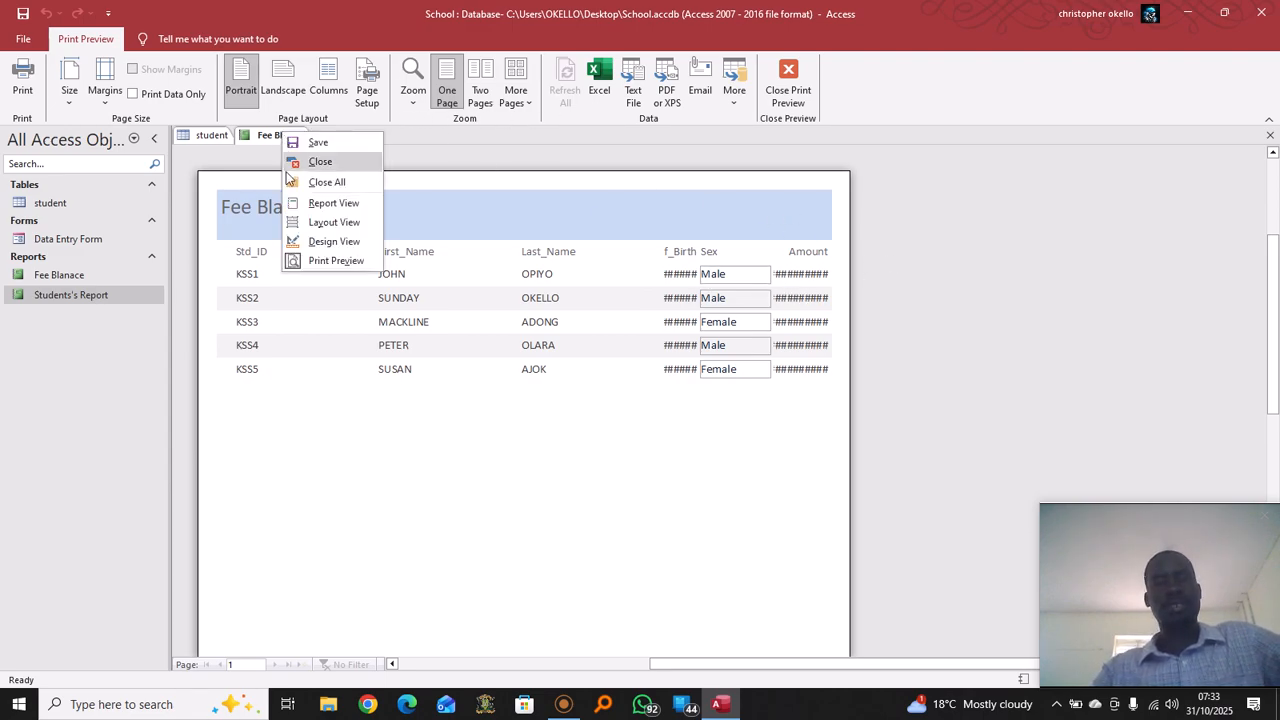
click(352, 249)
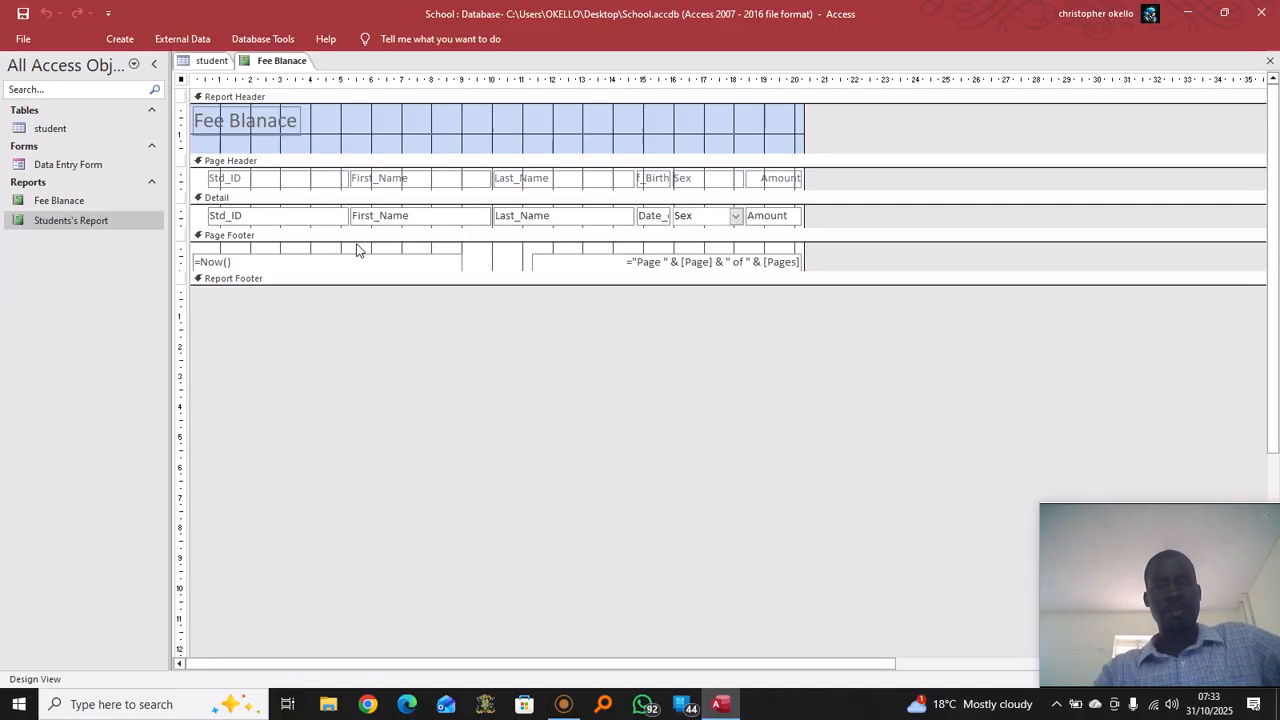
drag(802, 123, 1139, 140)
click(794, 180)
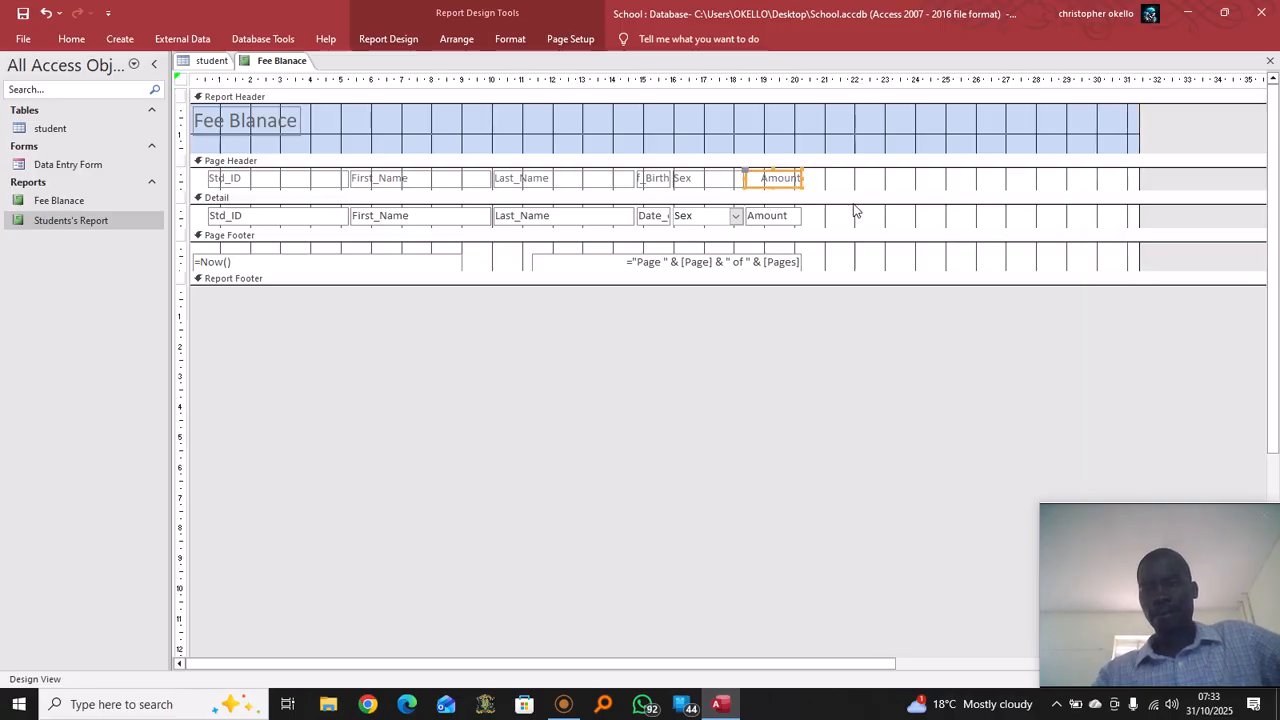
drag(712, 186, 712, 184)
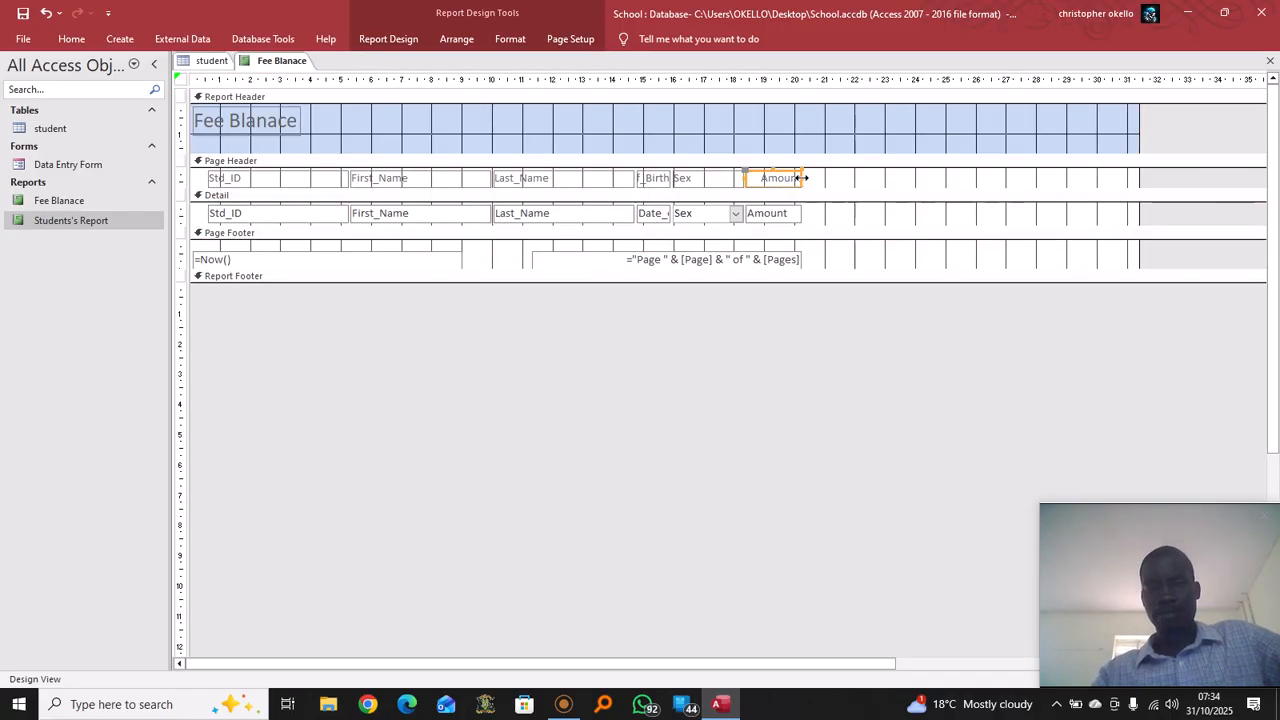
drag(802, 178, 880, 178)
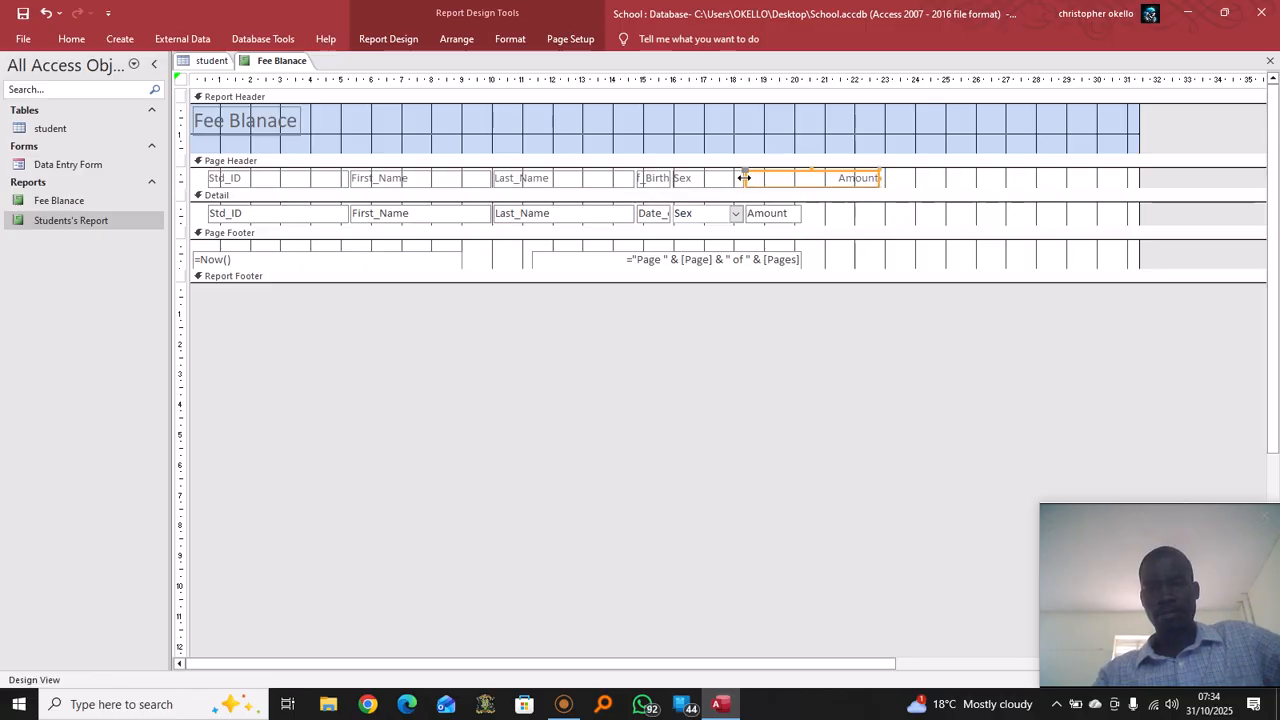
drag(744, 178, 793, 178)
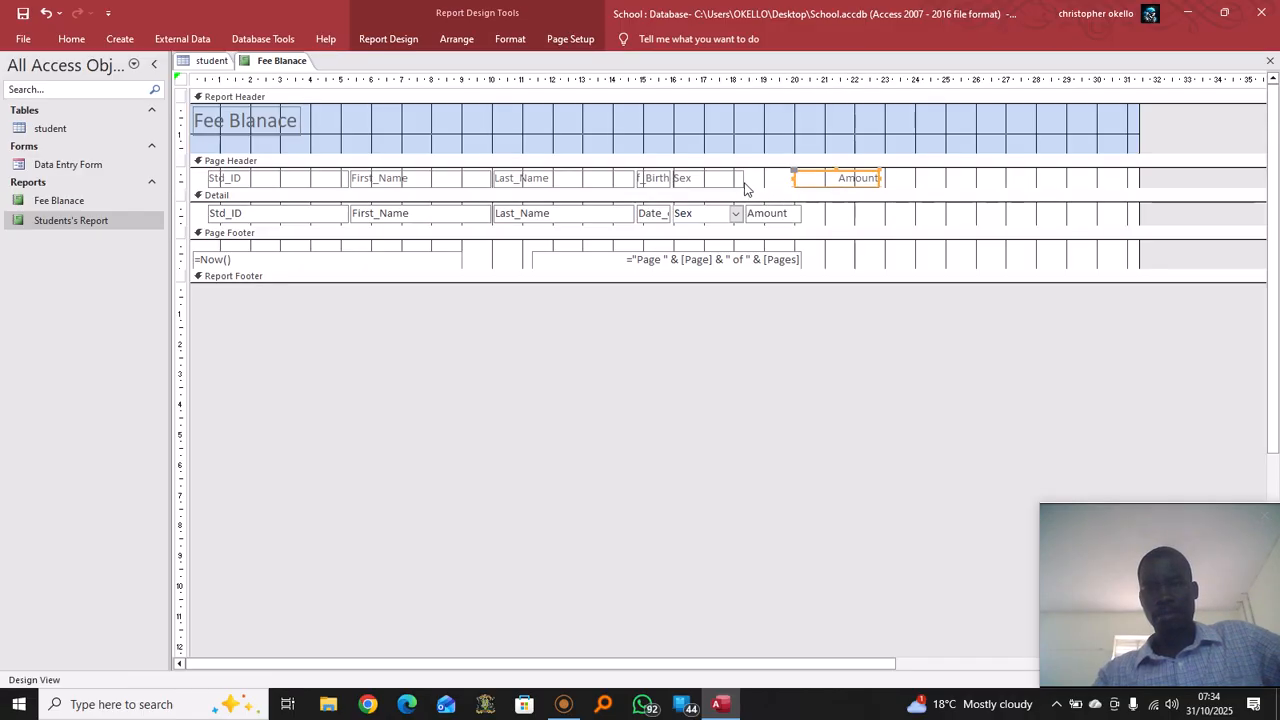
Shift the Sex heading and value box right and adjust the Amount value box
click(733, 180)
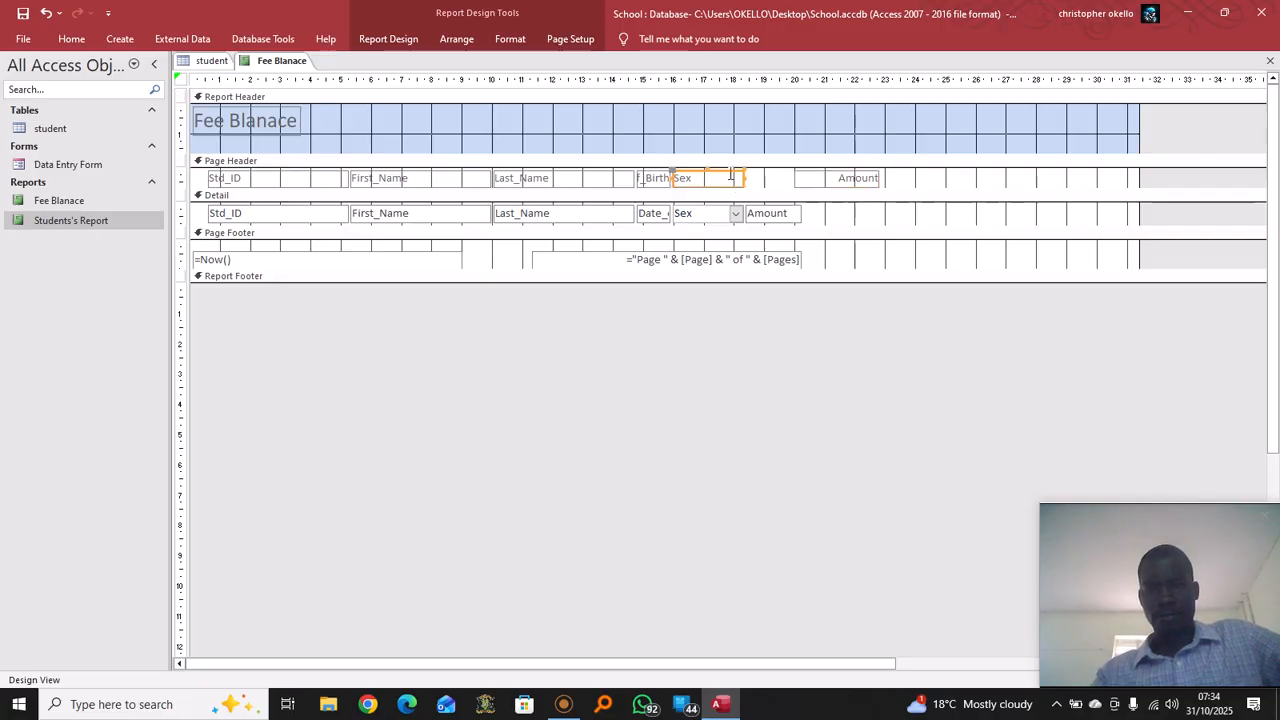
drag(733, 177, 884, 213)
click(788, 213)
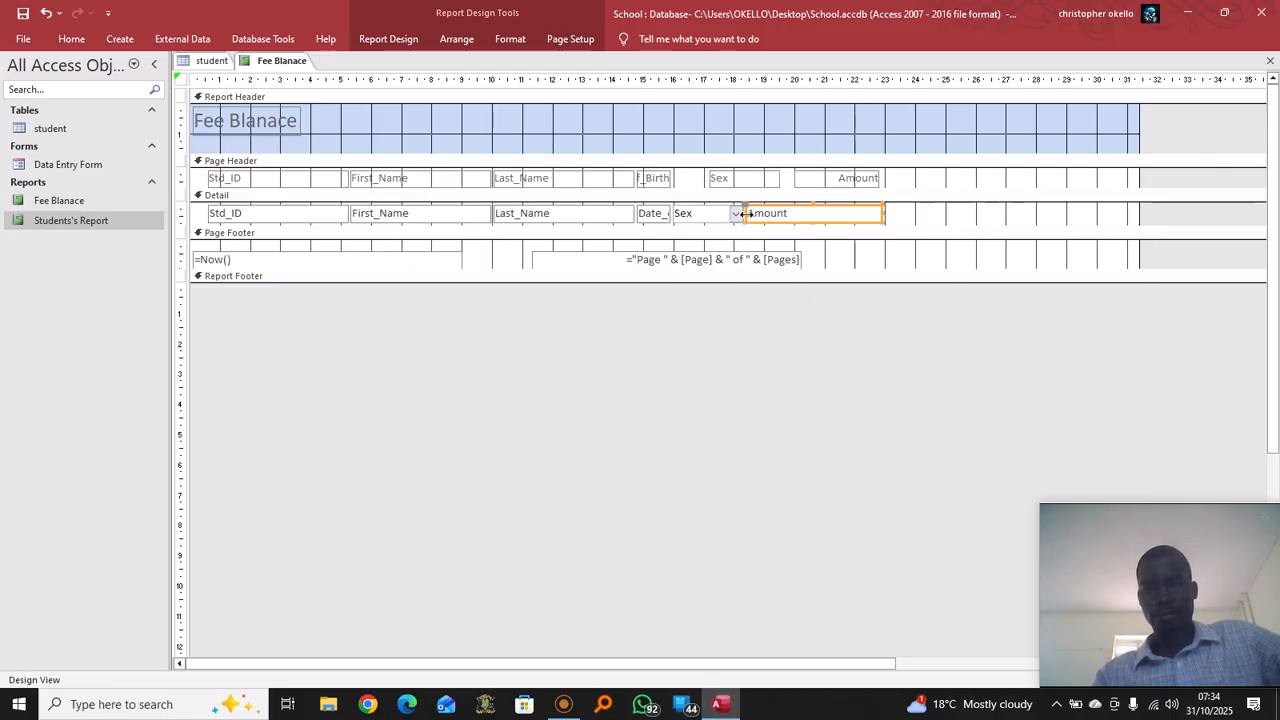
click(750, 213)
drag(795, 213, 797, 213)
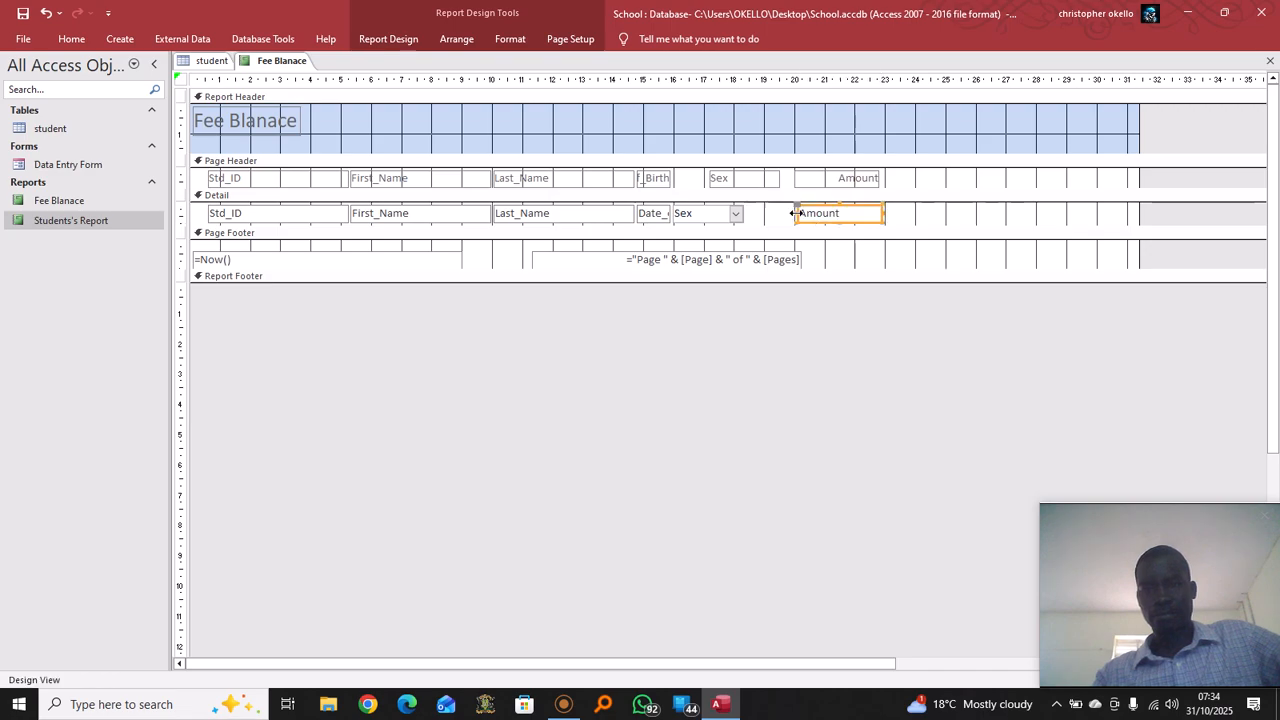
click(717, 214)
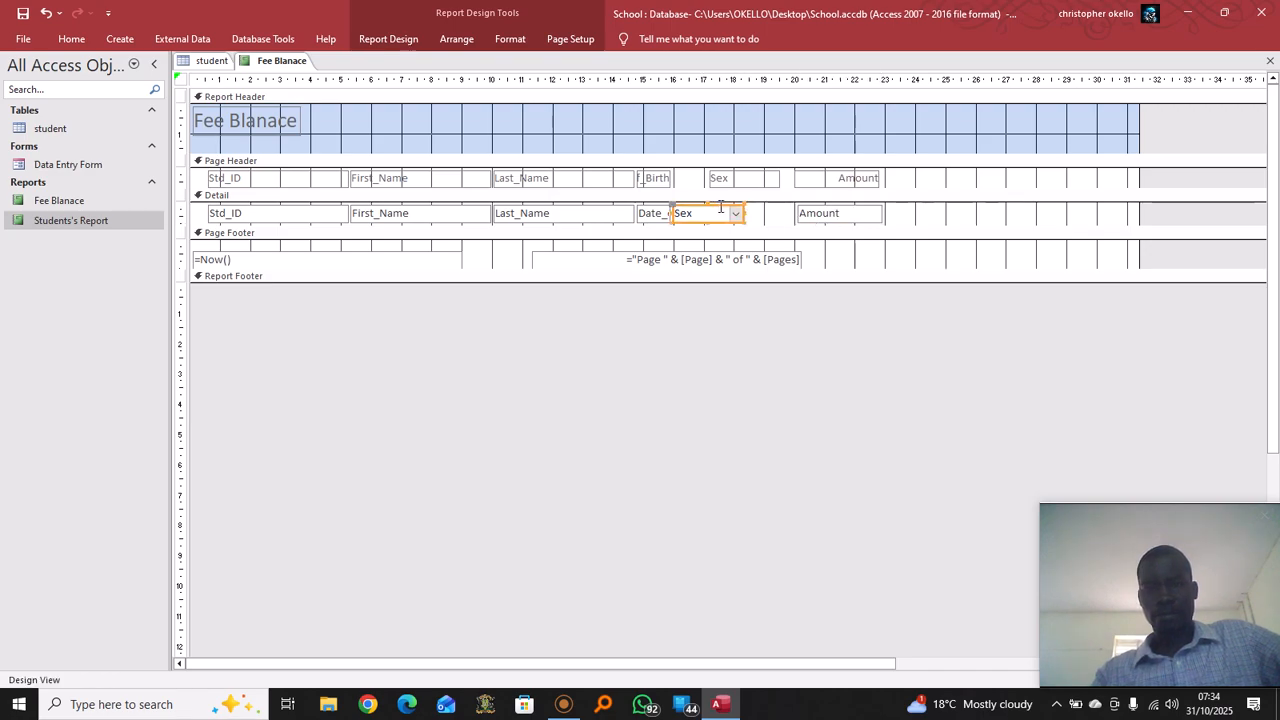
drag(721, 208, 762, 205)
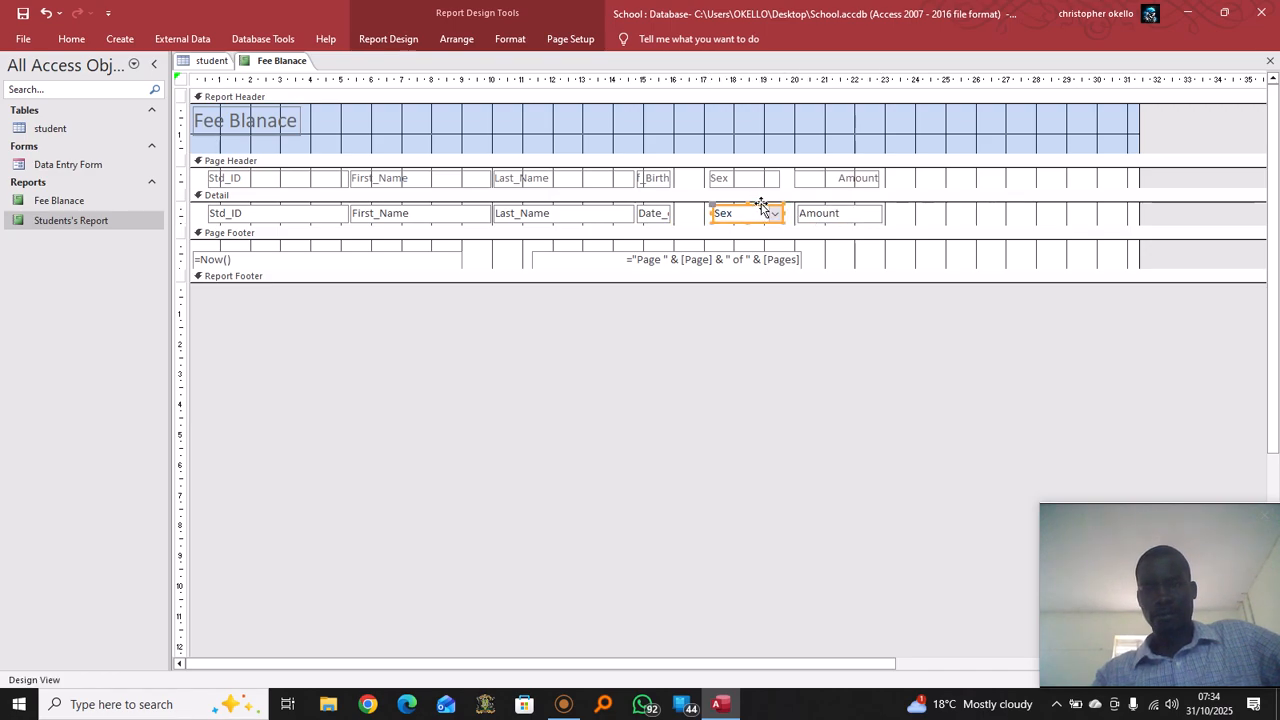
Widen the Date_of_Birth heading so its name shows fully
click(668, 178)
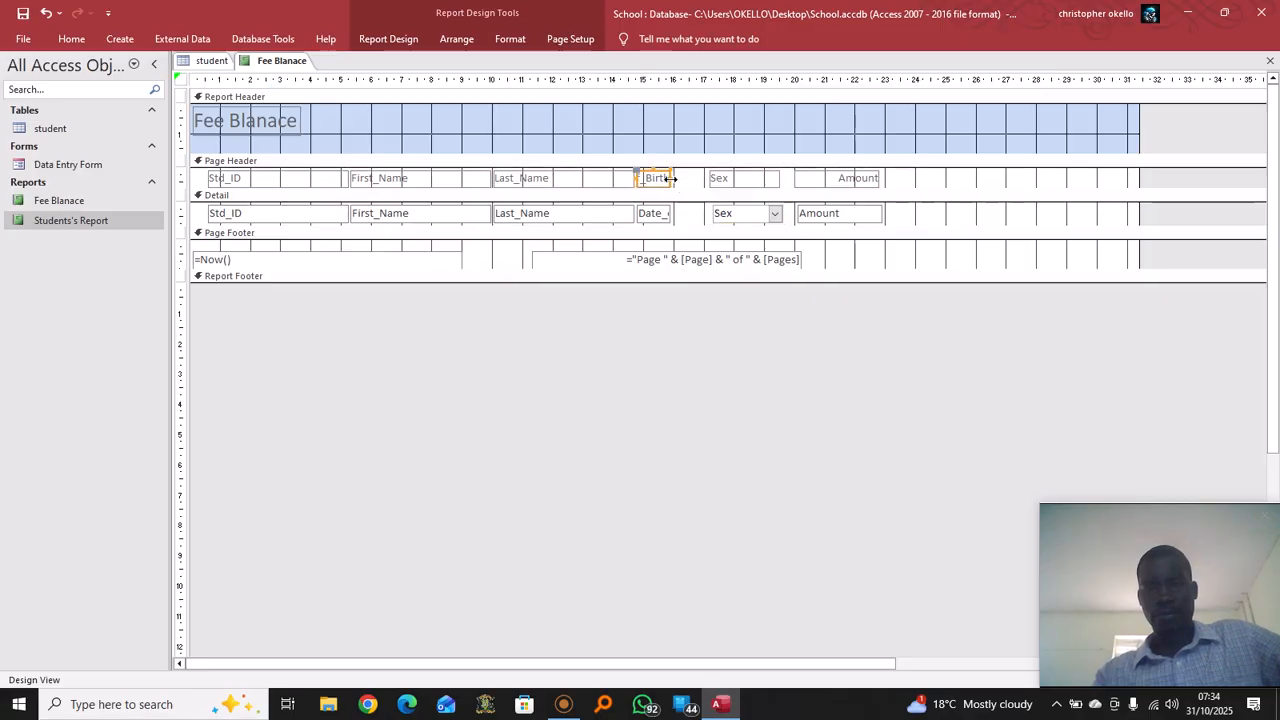
drag(673, 179, 703, 213)
click(665, 215)
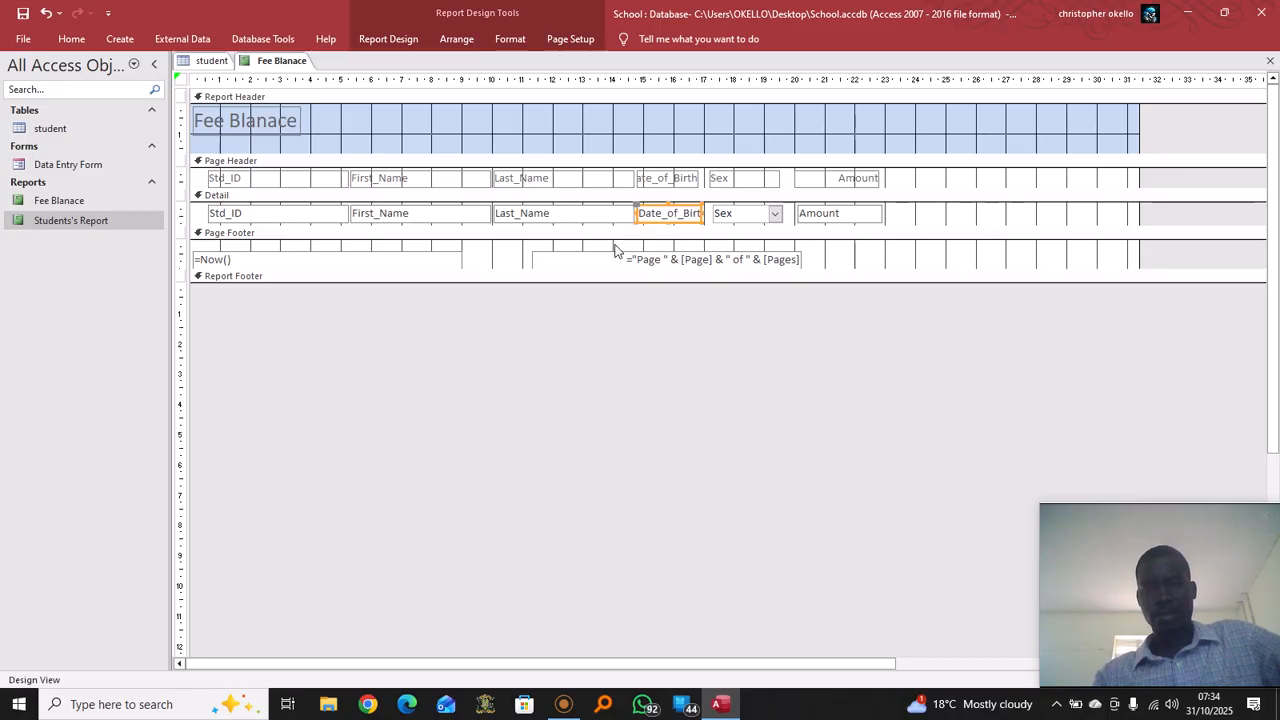
click(599, 214)
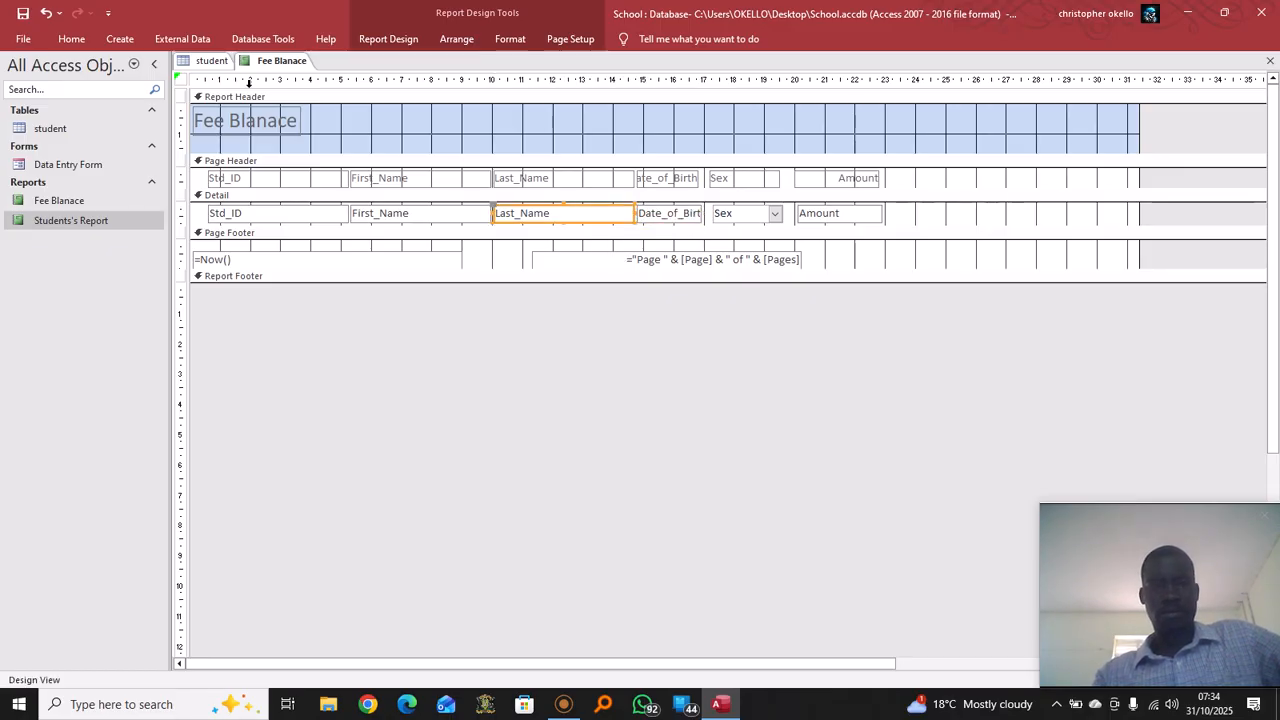
Preview the rearranged Fee Blanace report in Report View, then bring up its view options again
right_click(268, 62)
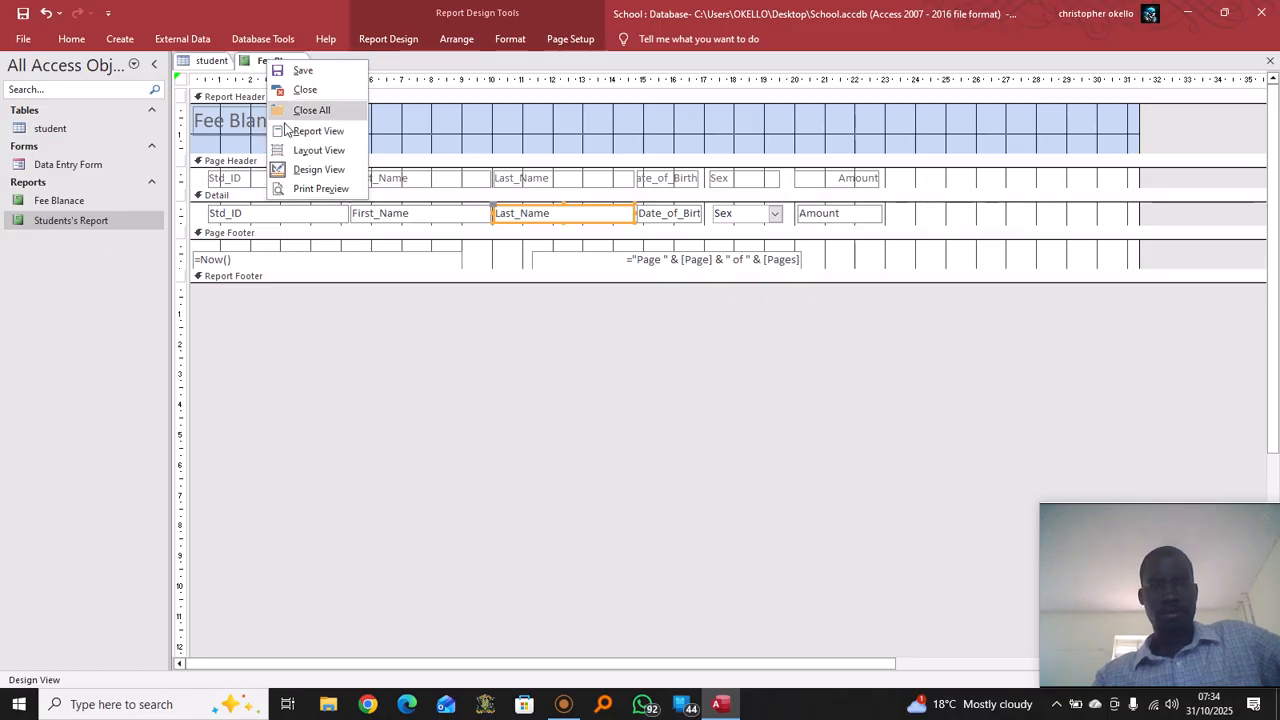
click(318, 131)
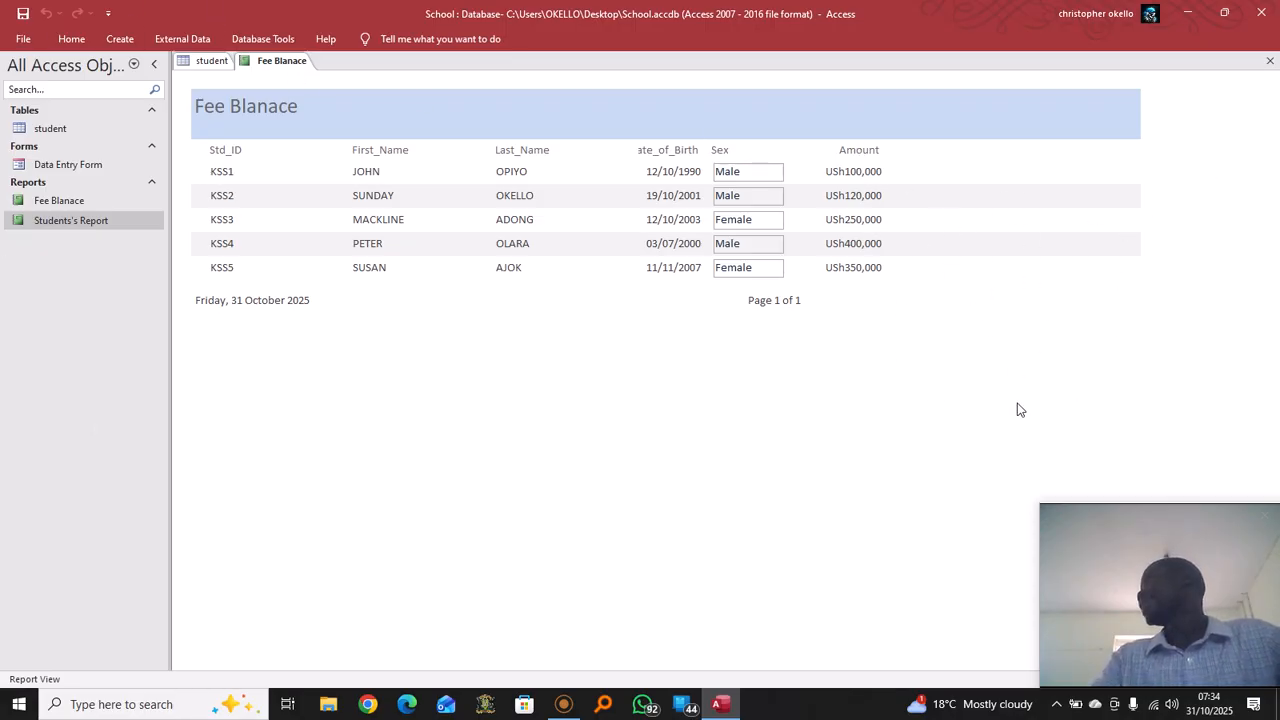
right_click(290, 62)
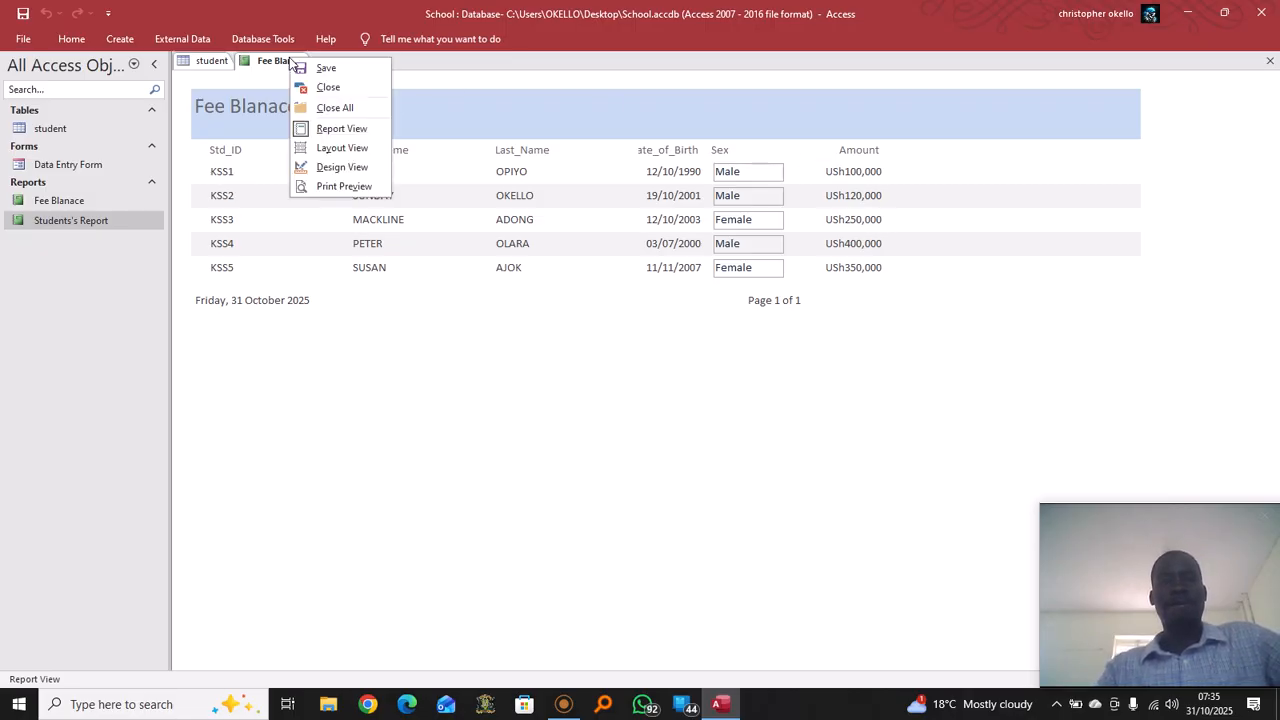
Return to Design View, widen the report area, and extend the footer slightly
click(342, 167)
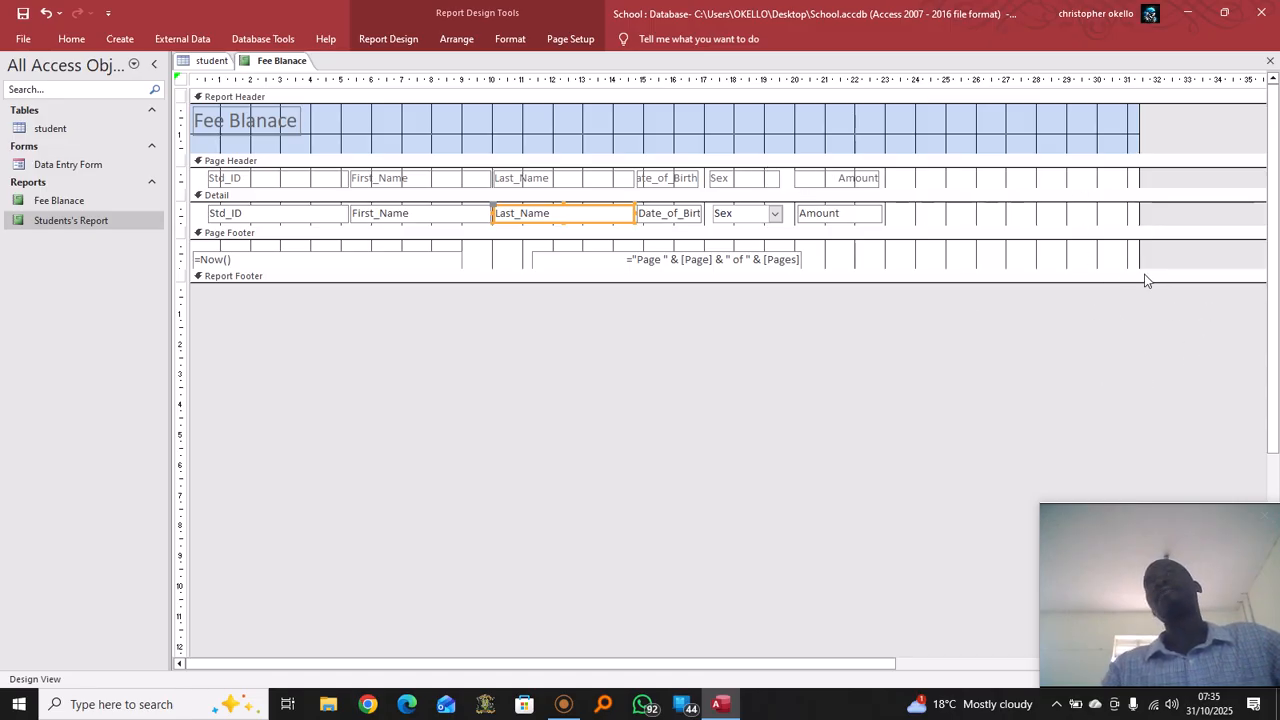
drag(1140, 182, 1168, 182)
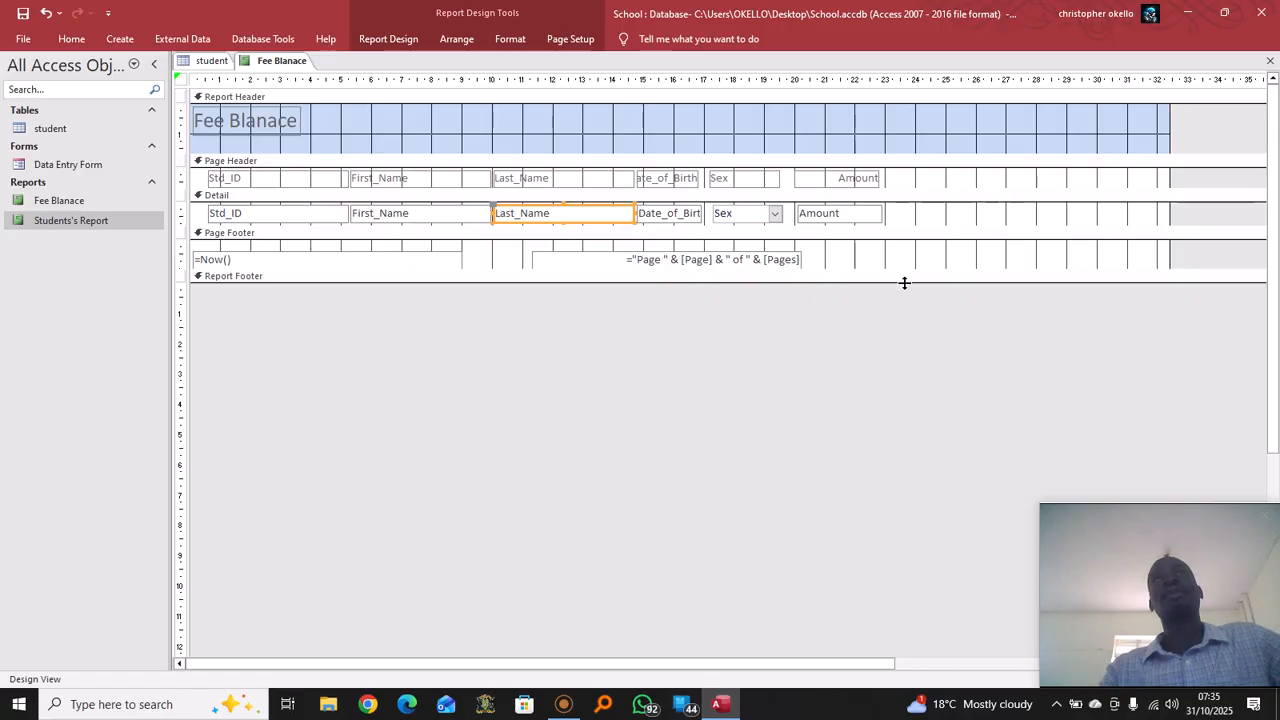
drag(906, 279, 906, 288)
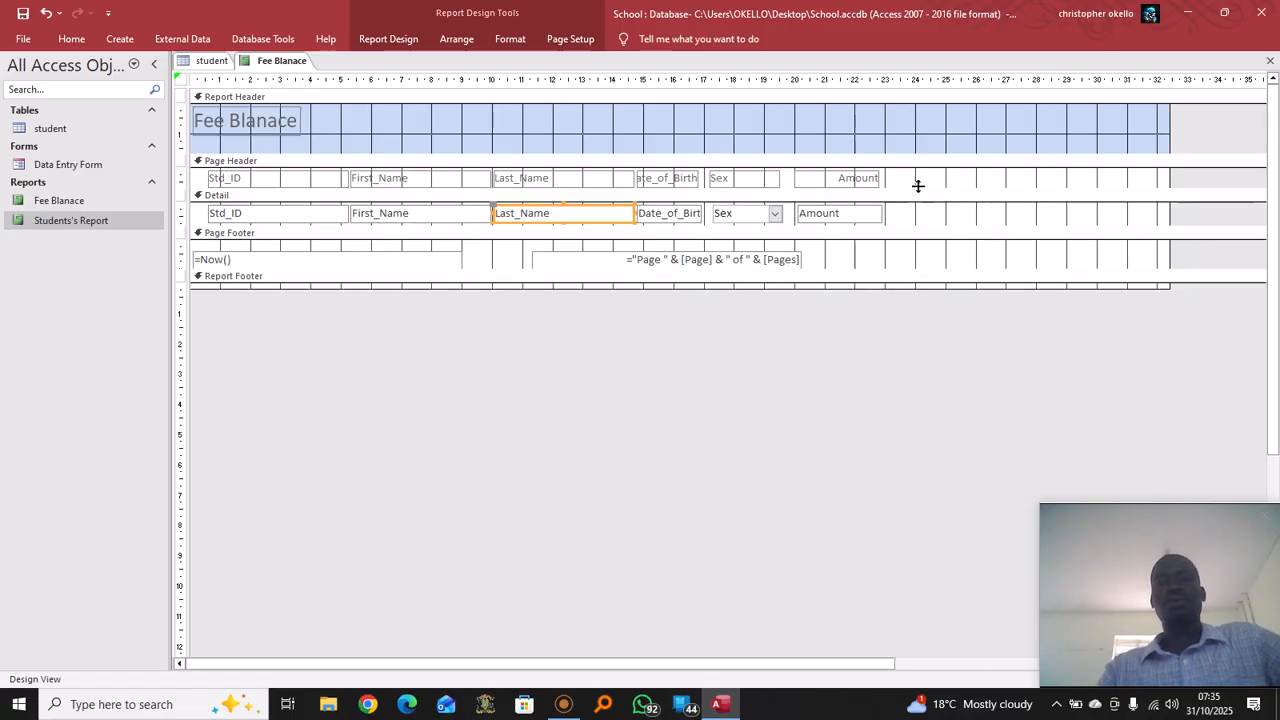
Draw an unbound text box beside Amount in Detail and rename its Text15 label 'Fee Balance'
click(400, 42)
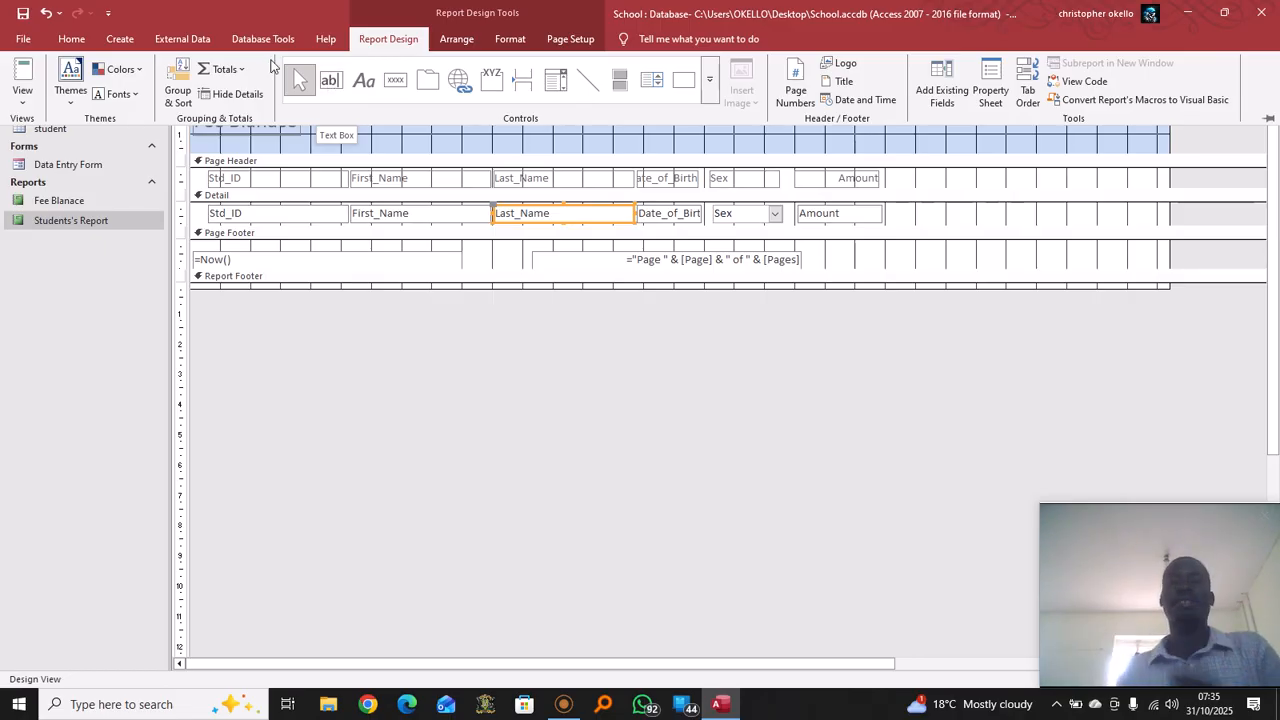
click(330, 80)
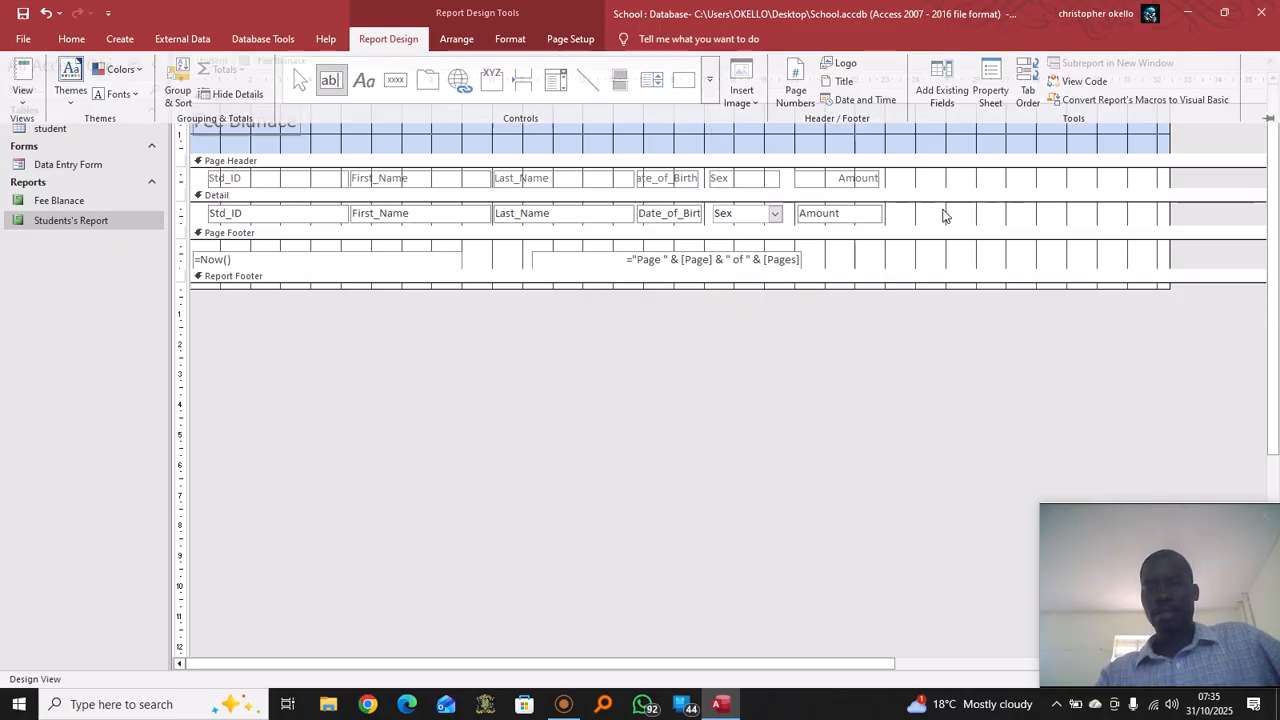
drag(915, 209, 1094, 209)
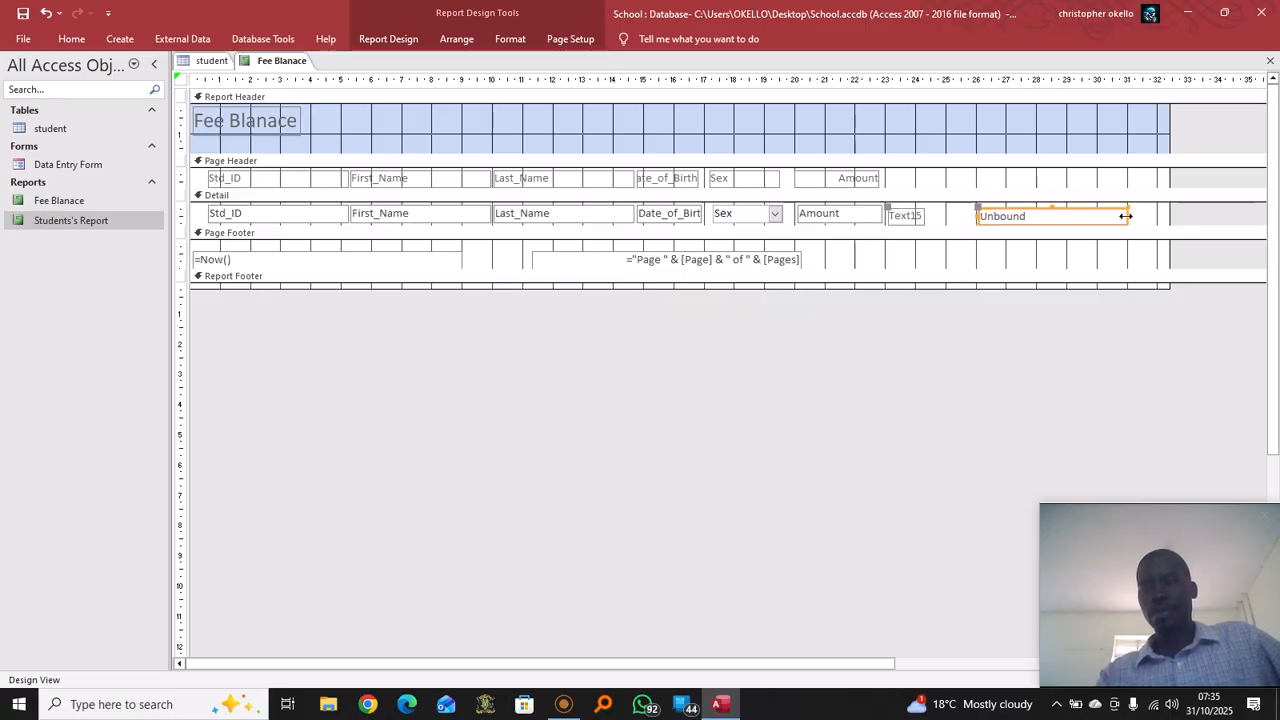
drag(1125, 216, 1076, 217)
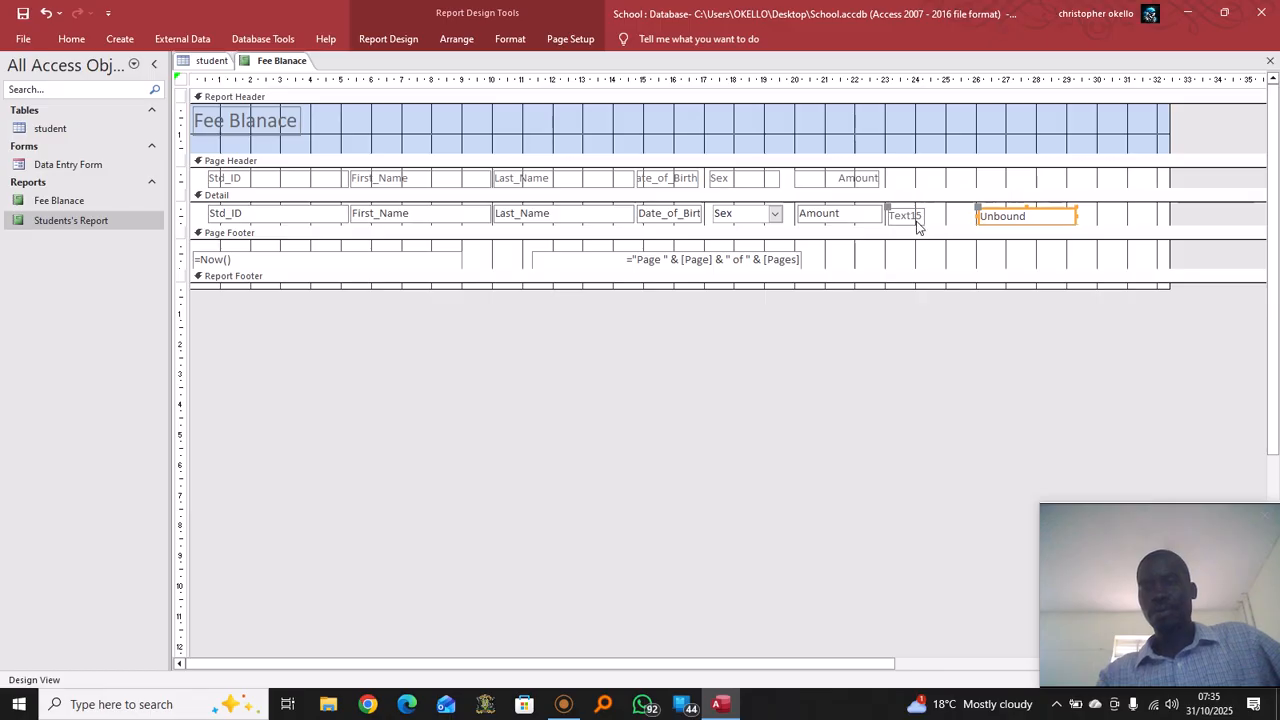
click(916, 219)
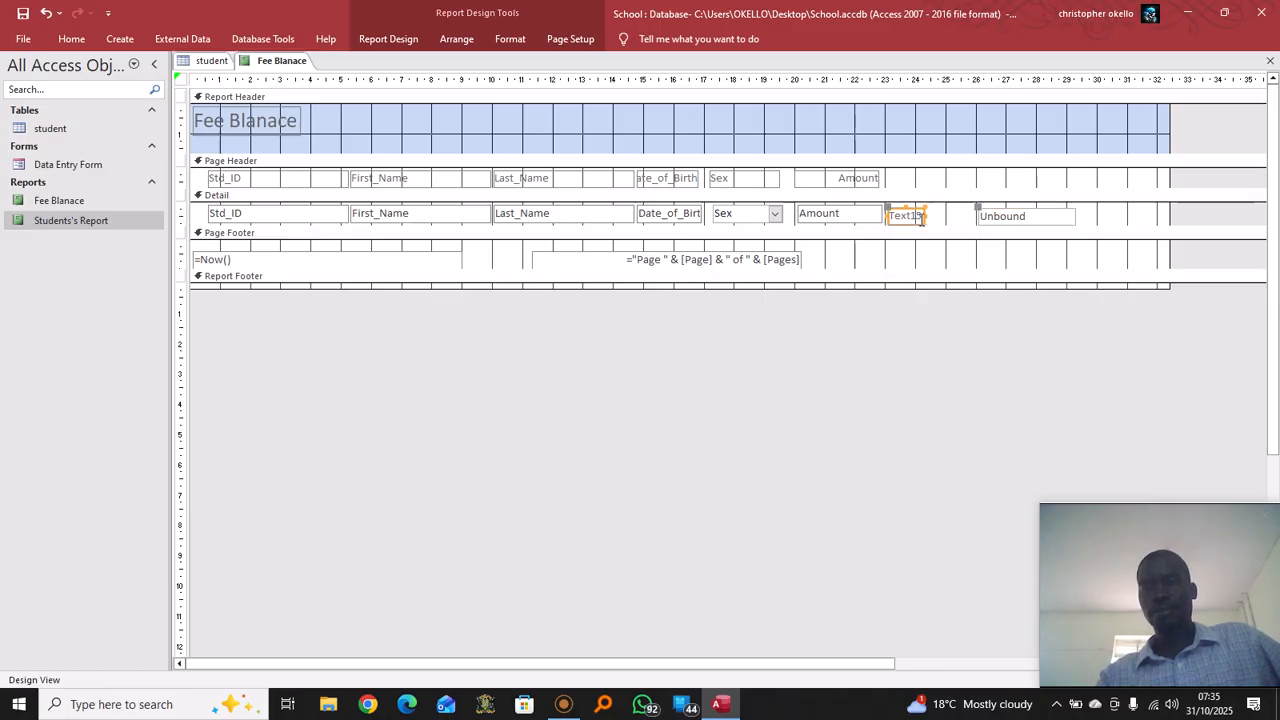
click(921, 226)
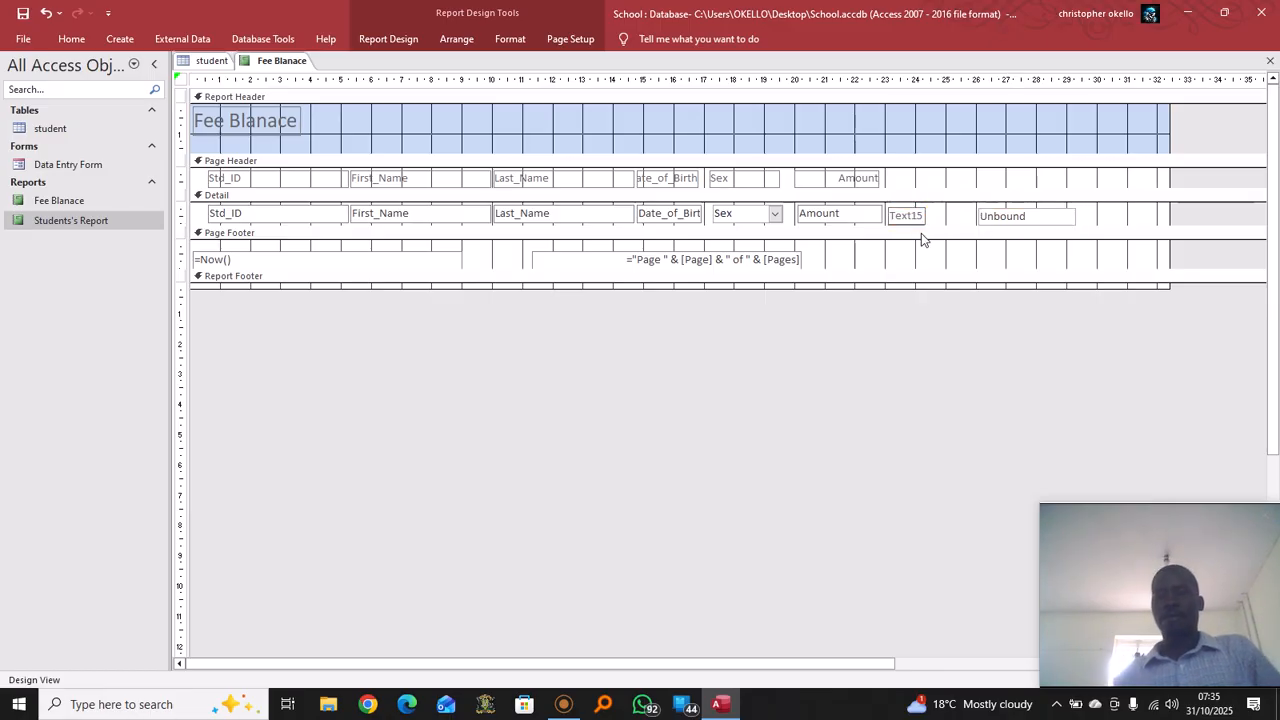
key(BackSpace)
key(BackSpace)
key(BackSpace)
key(BackSpace)
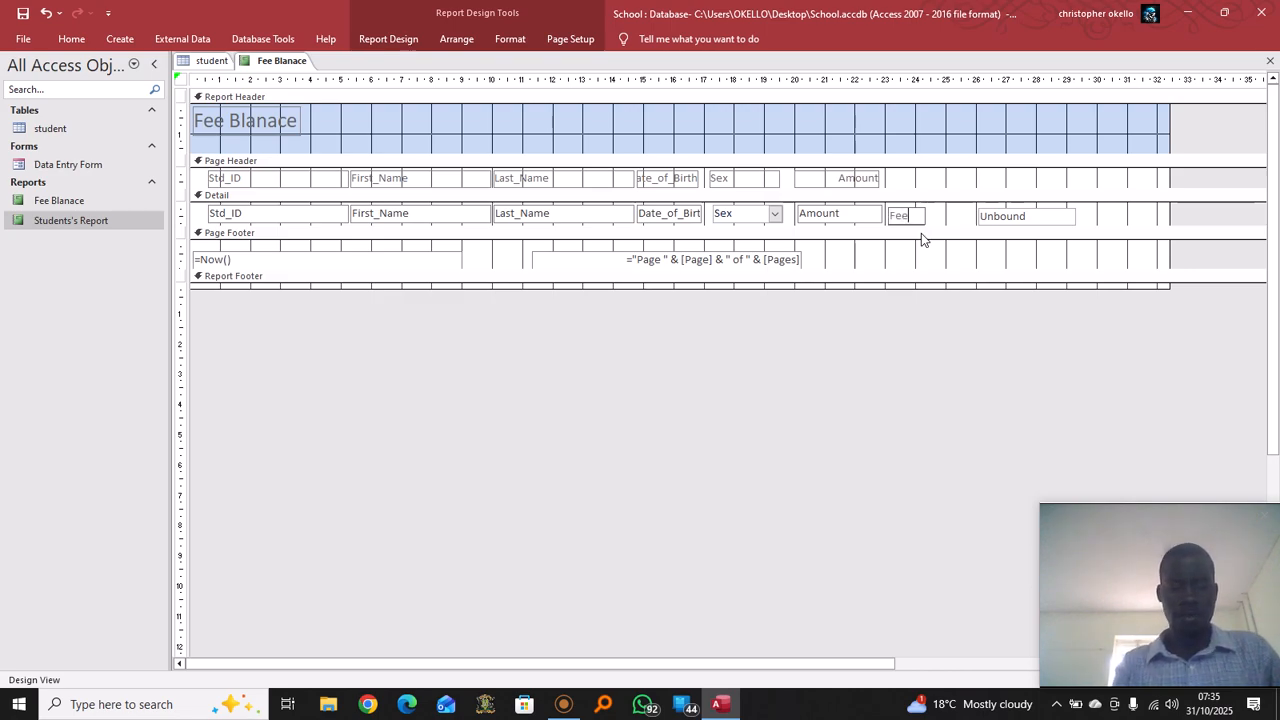
text(Fee Ba)
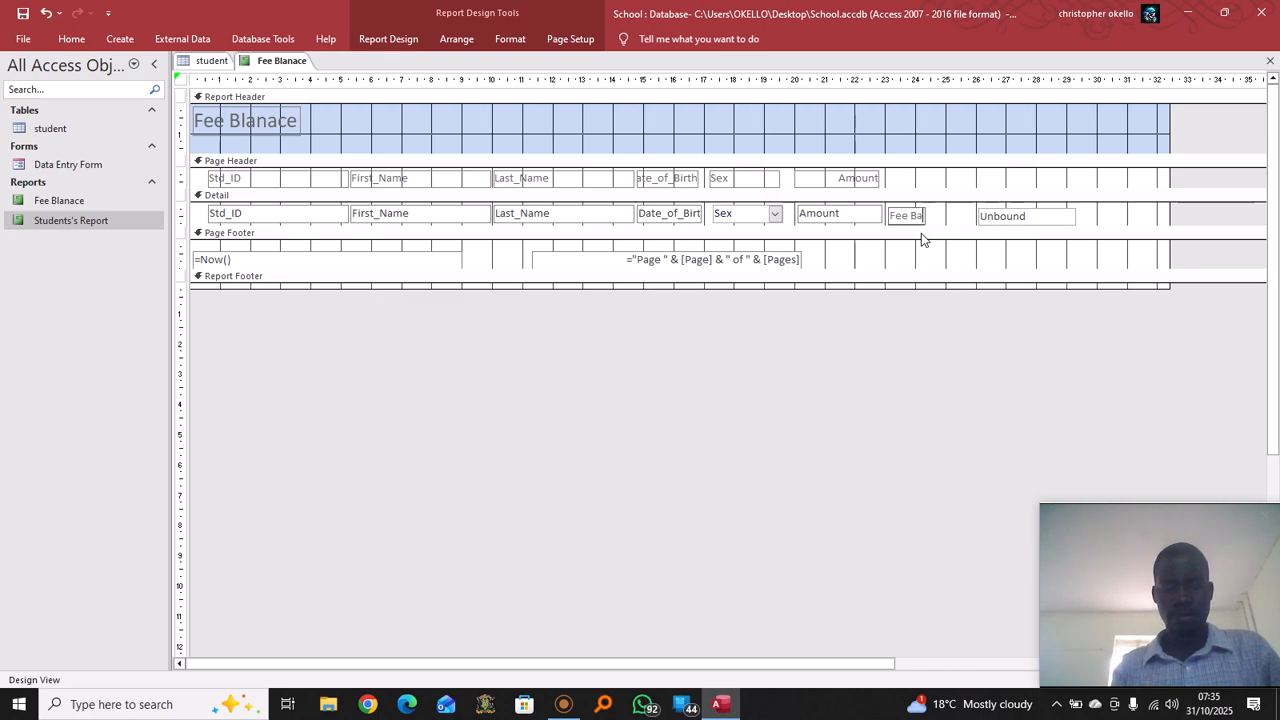
text(lance)
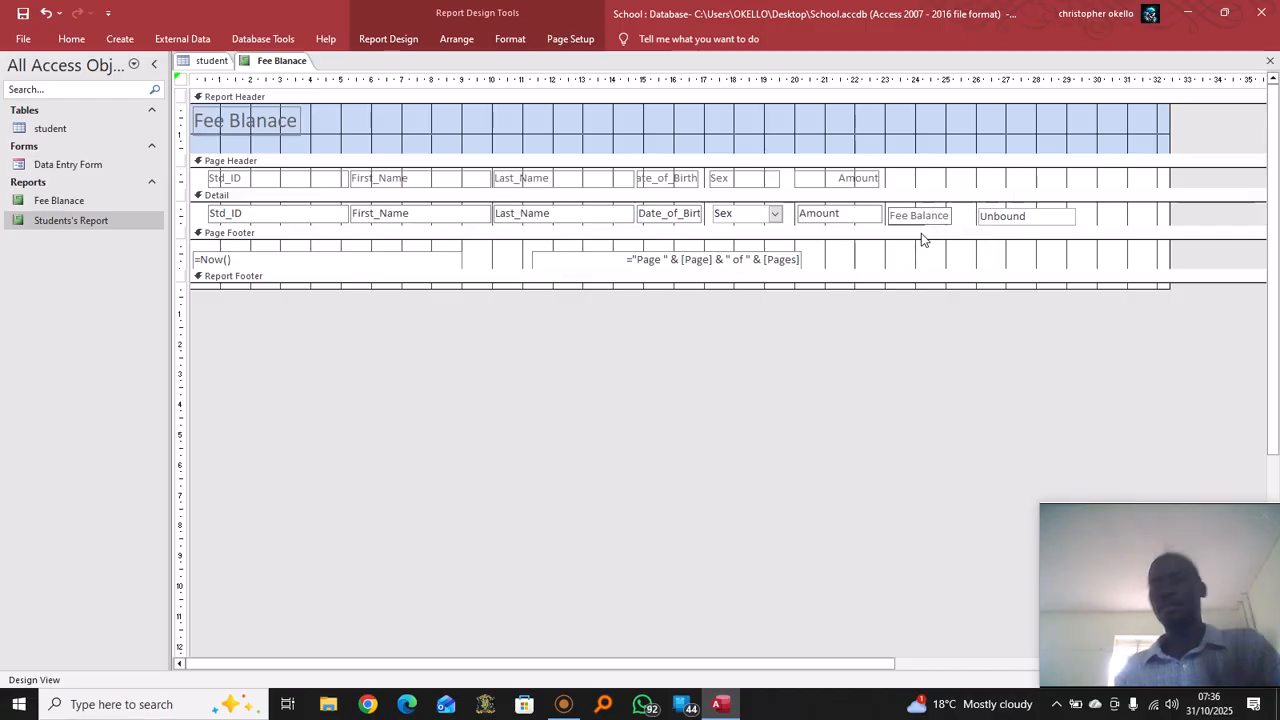
click(1030, 218)
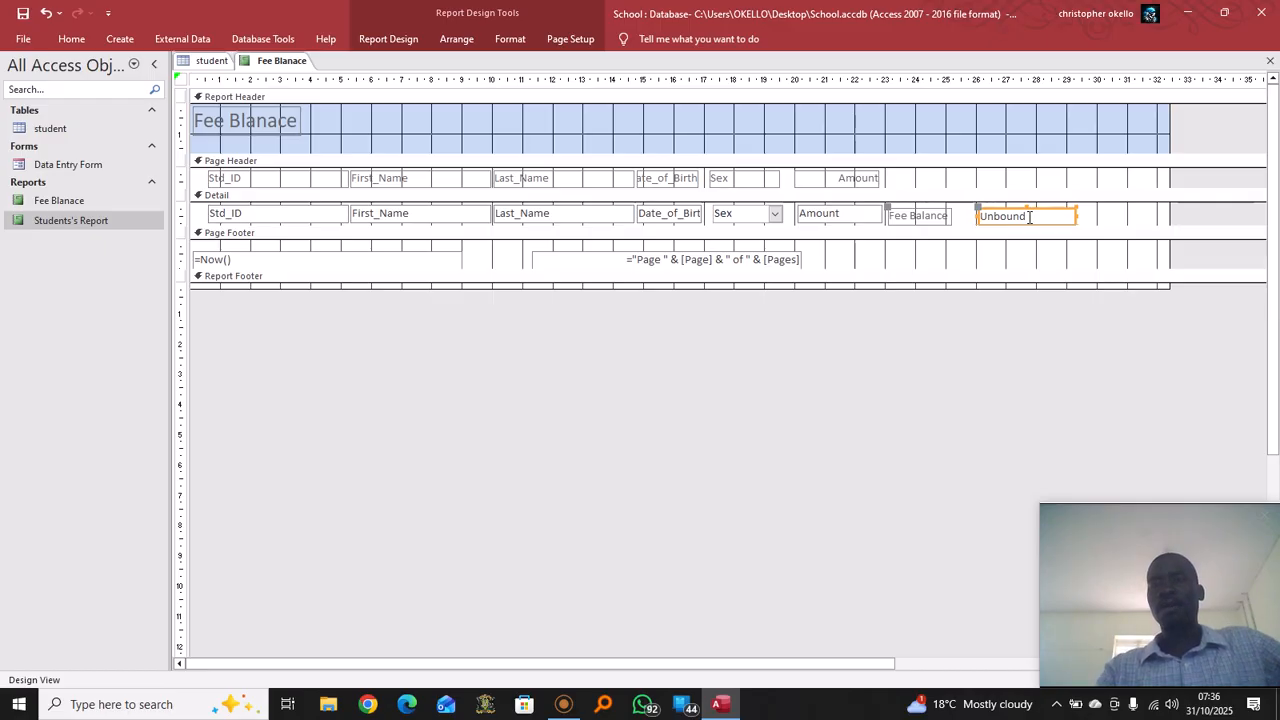
Type =500000-([Amount]) into the unbound Fee Balance box and select the expression
click(1030, 216)
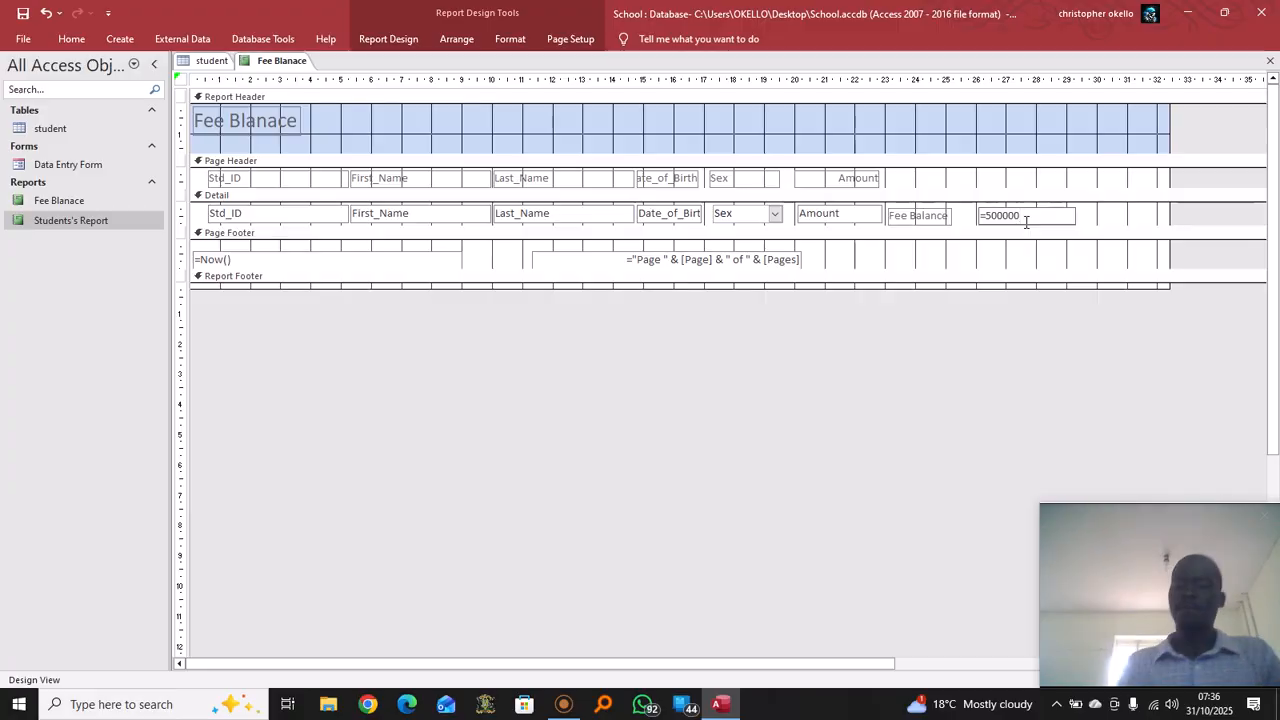
text(-[A)
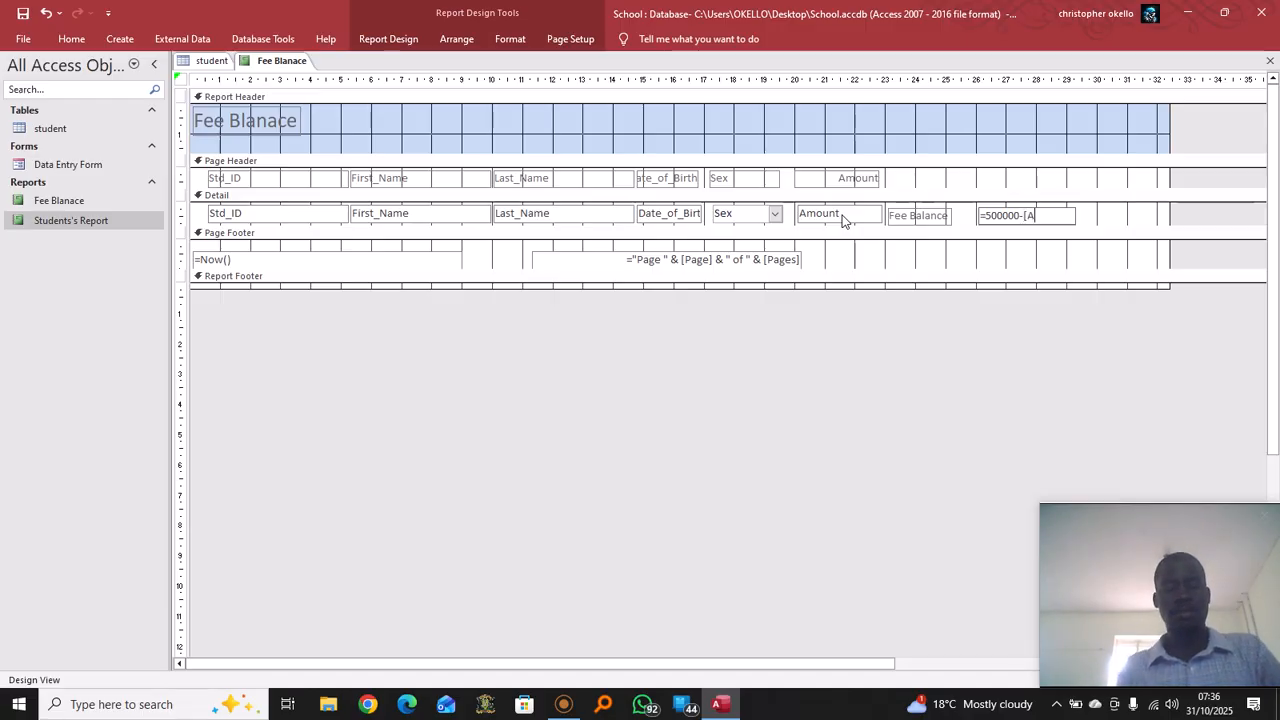
text(mount)
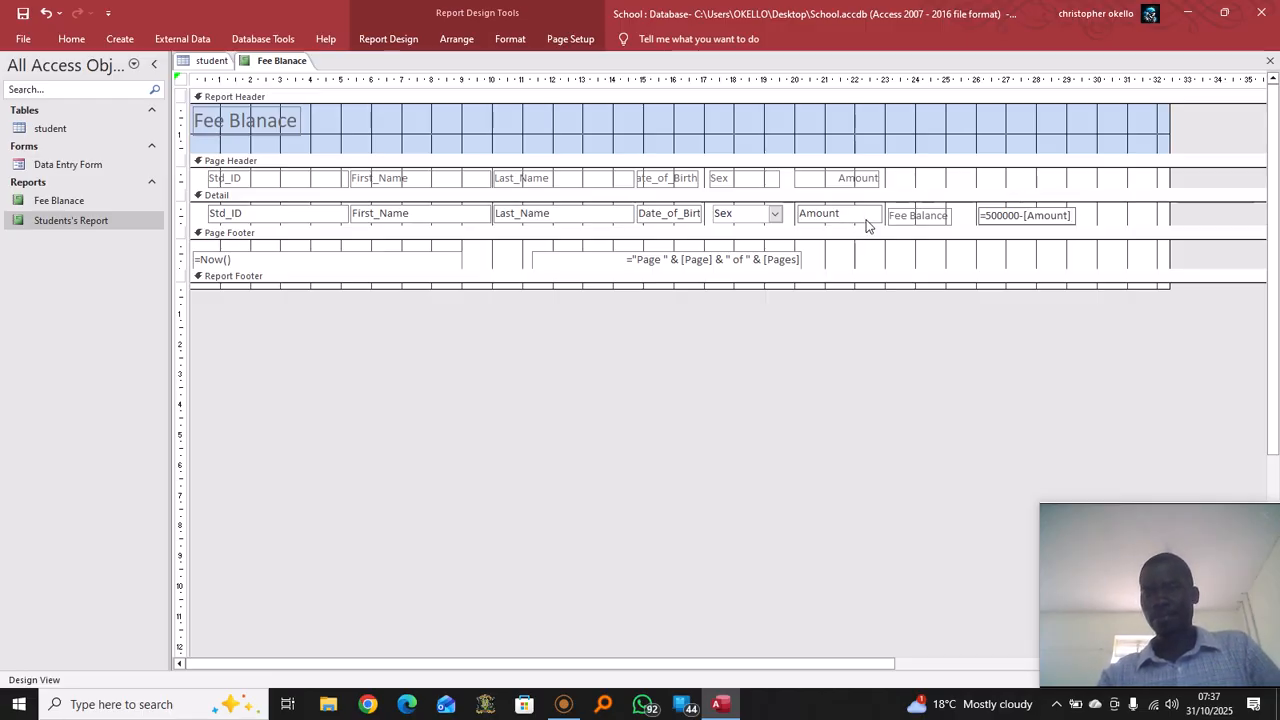
text())
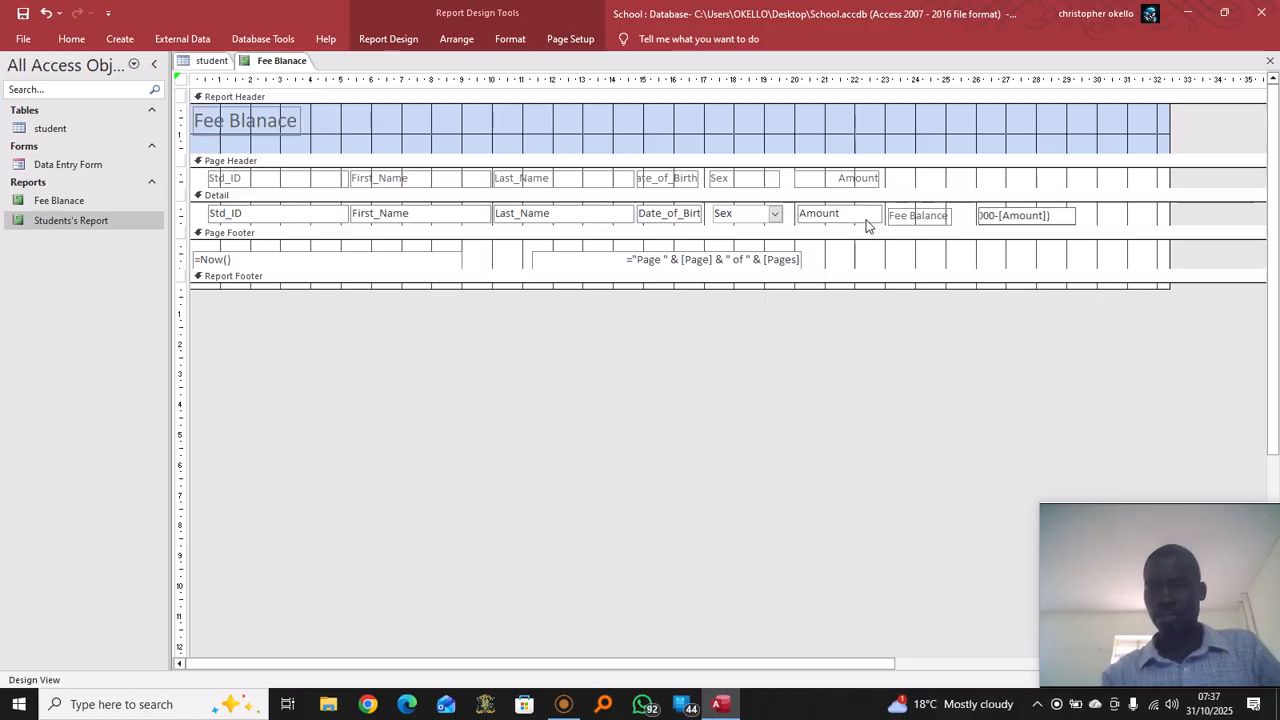
click(1001, 215)
text(()
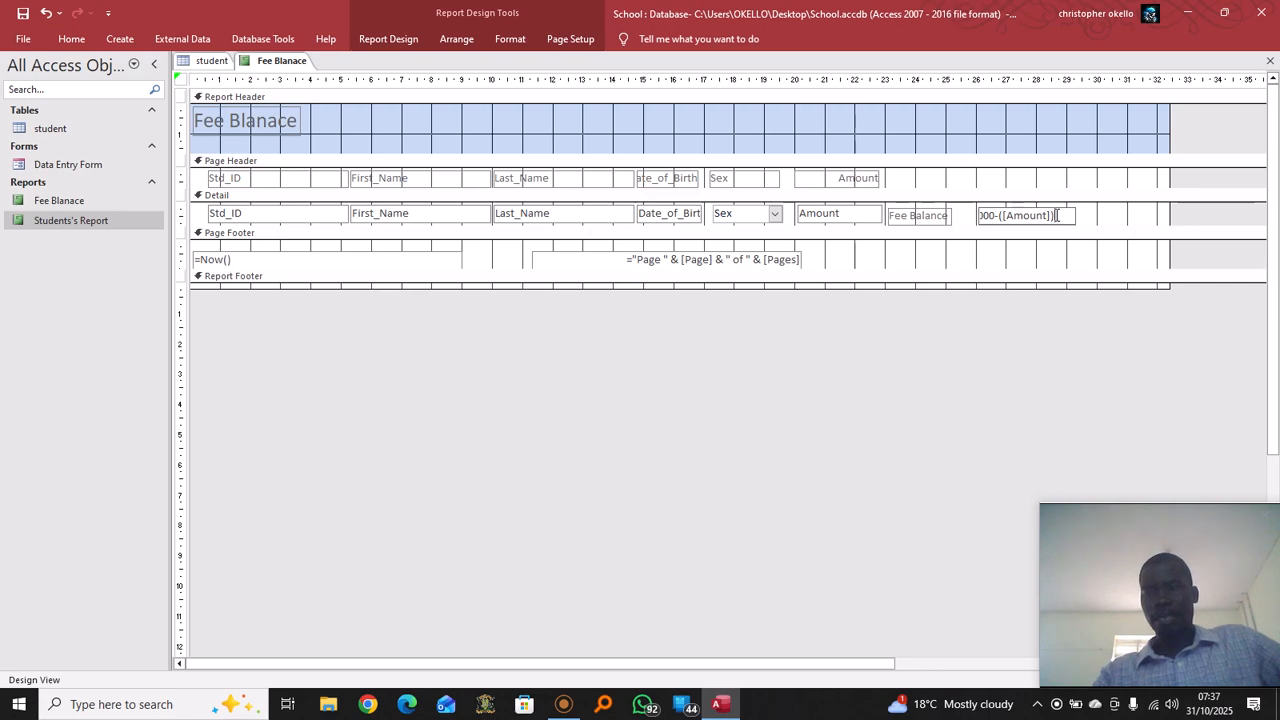
drag(1058, 215, 958, 217)
key(ctrl+c)
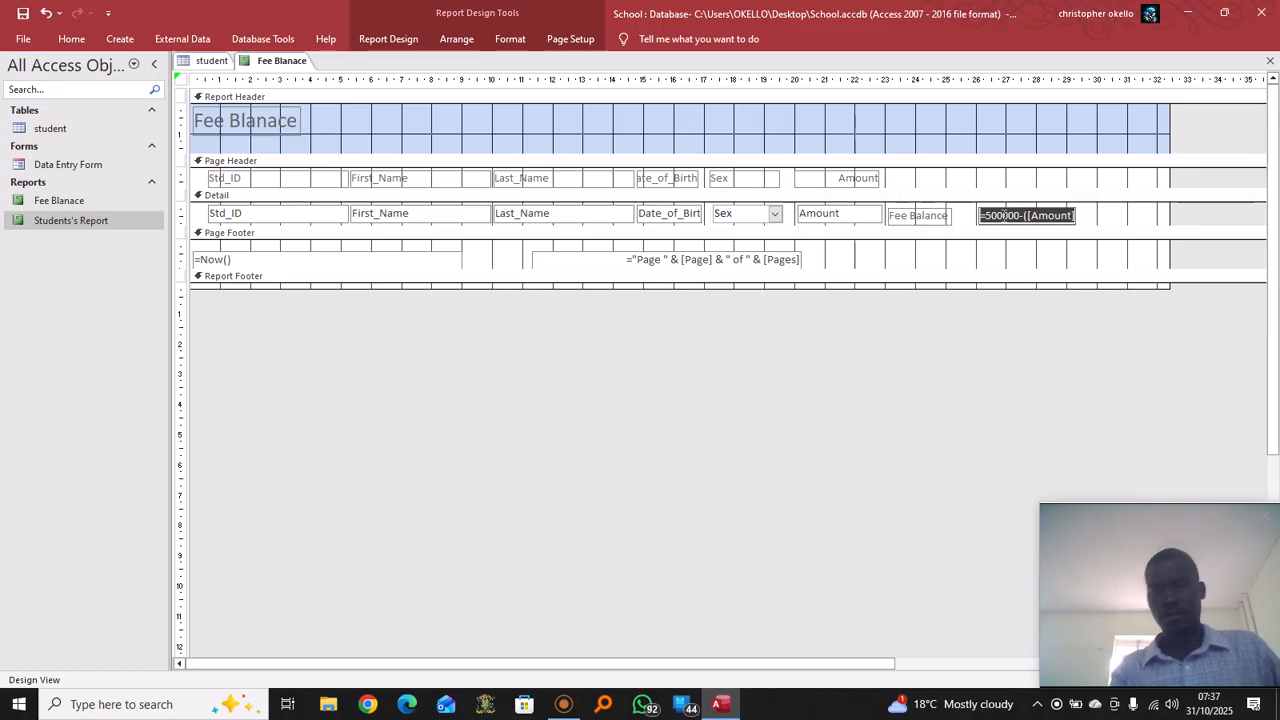
Minimize Access, create a desktop Word document named 'formulae', and open it
click(1188, 18)
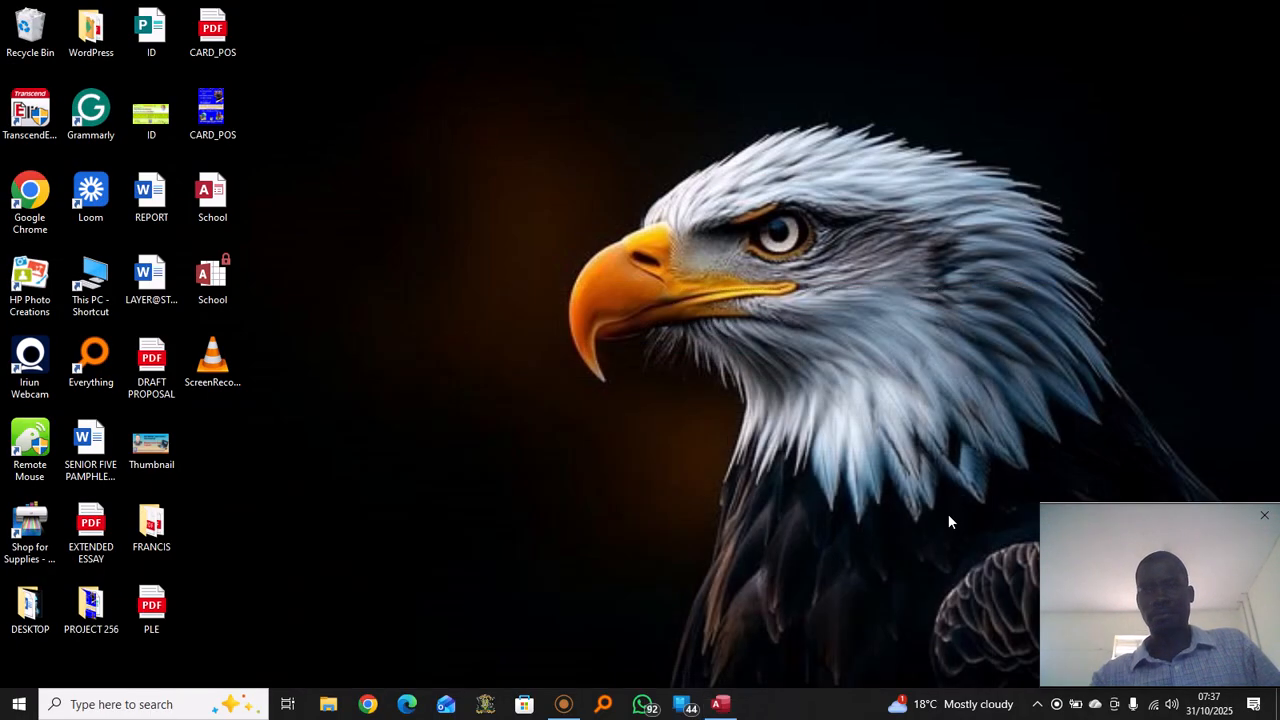
right_click(461, 68)
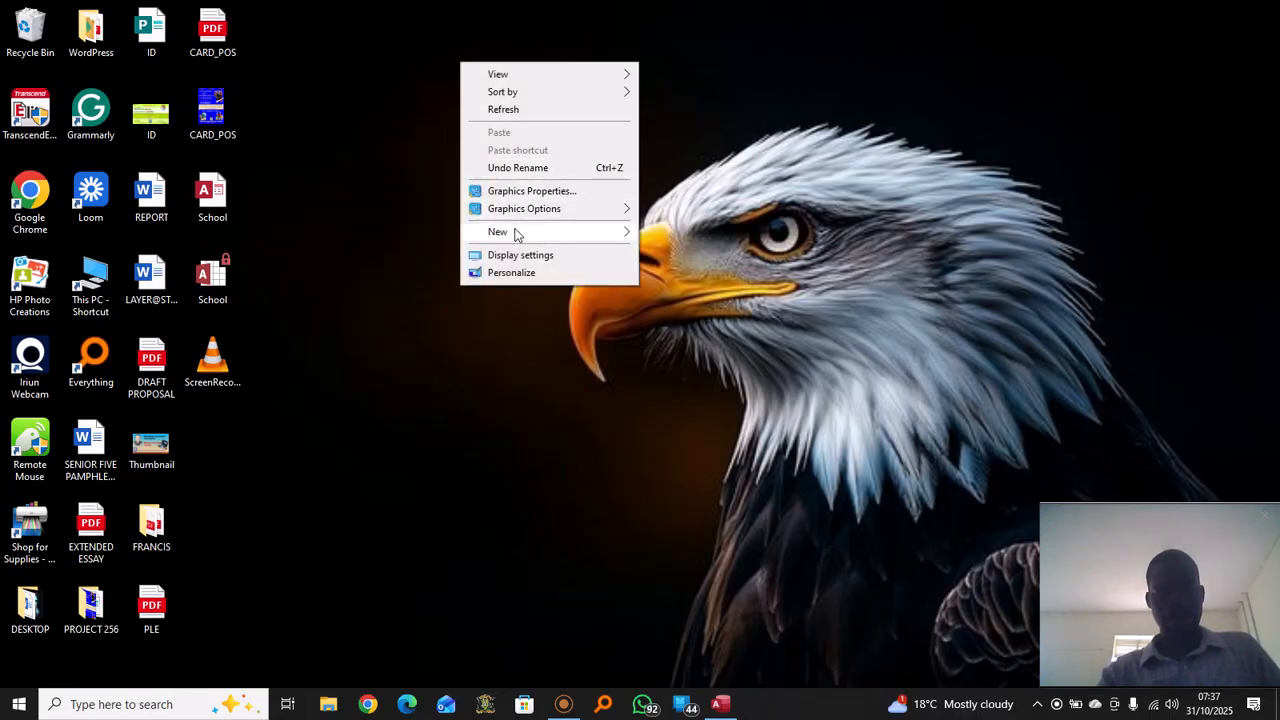
mouse_move(517, 234)
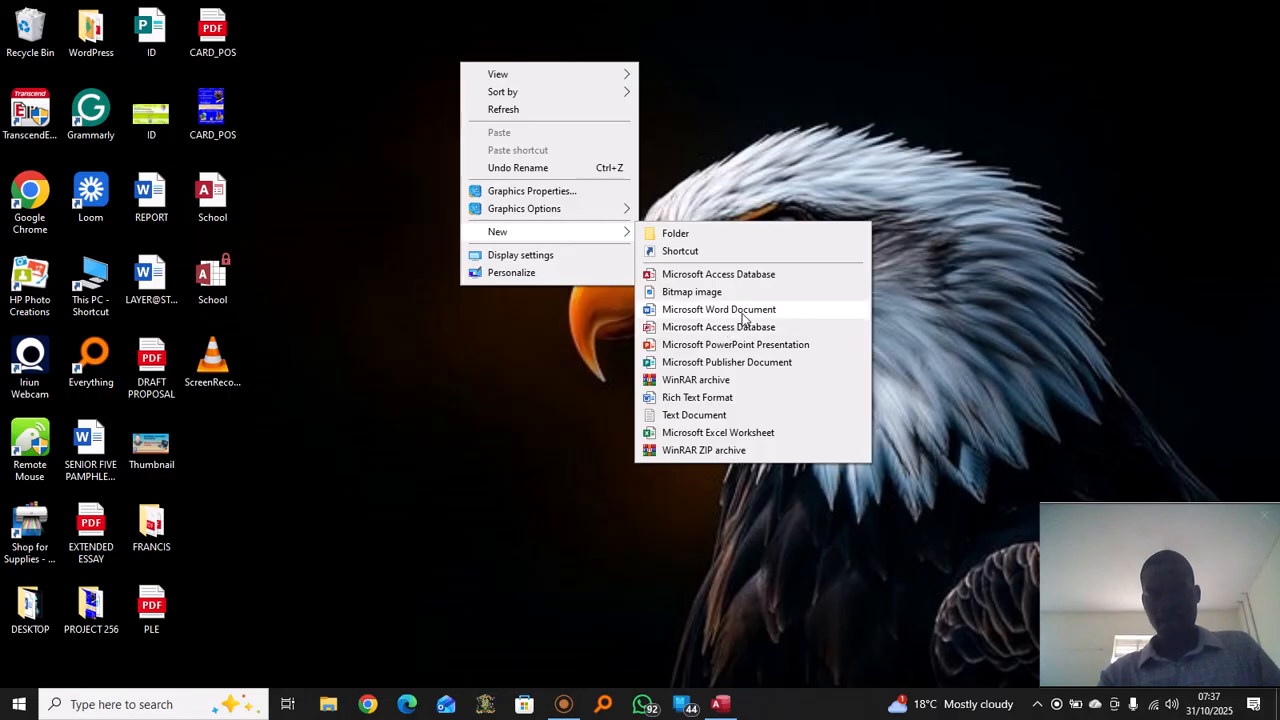
click(743, 310)
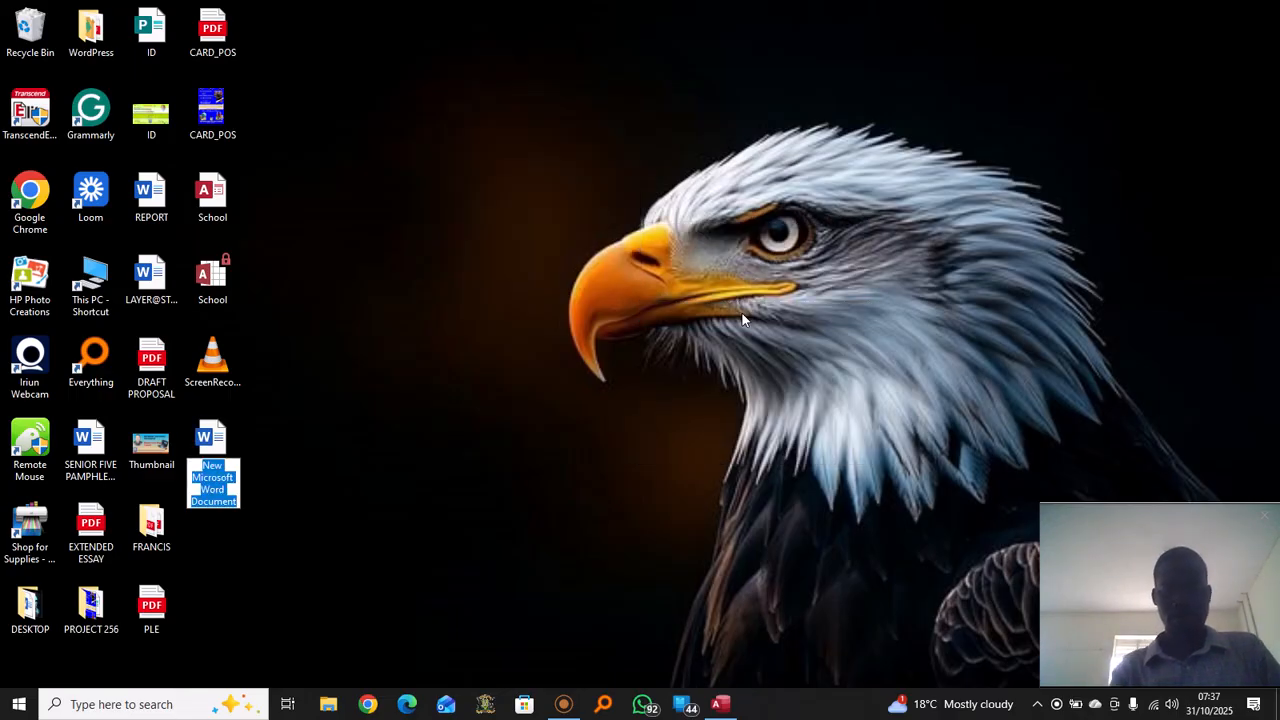
text(formul)
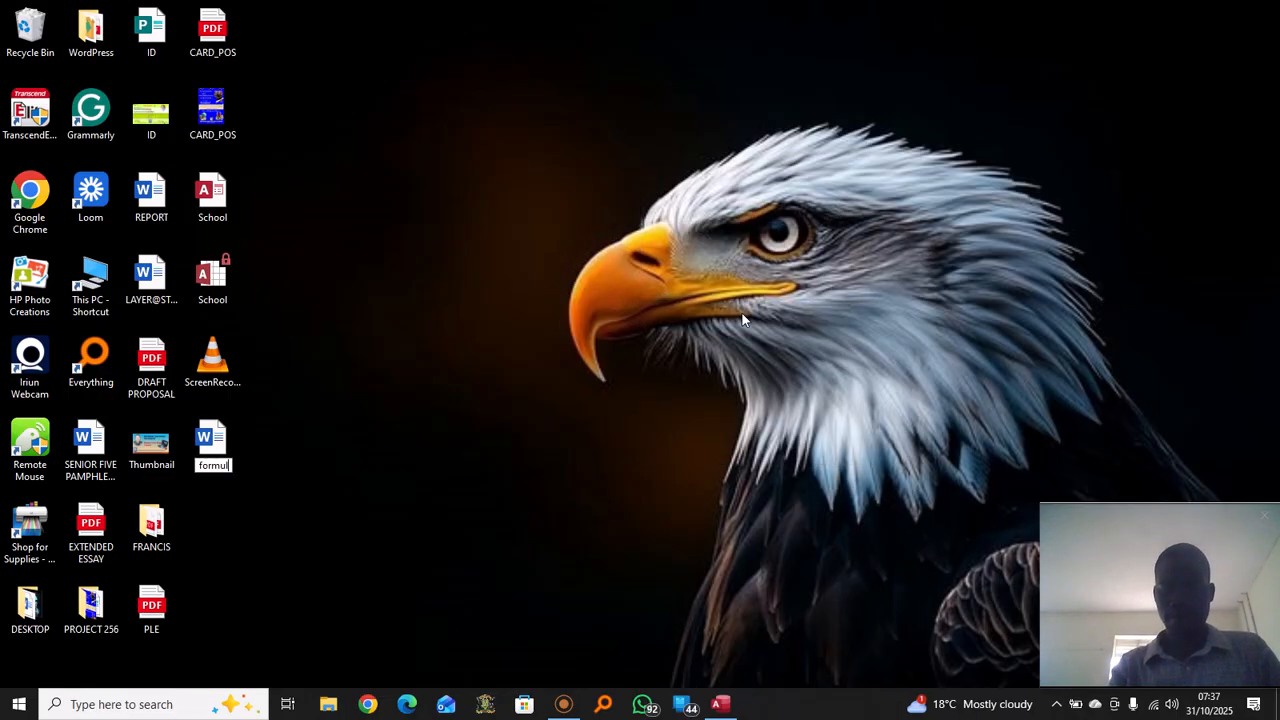
text(ae)
key(Return)
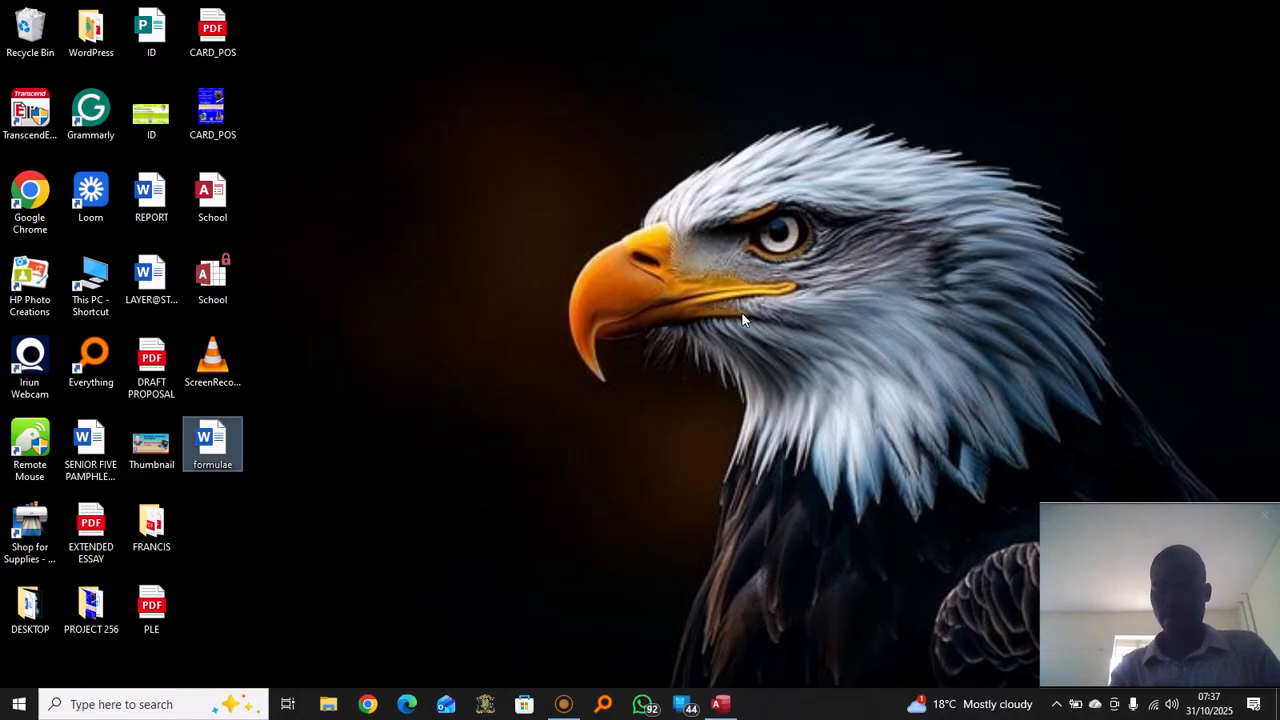
double_click(238, 445)
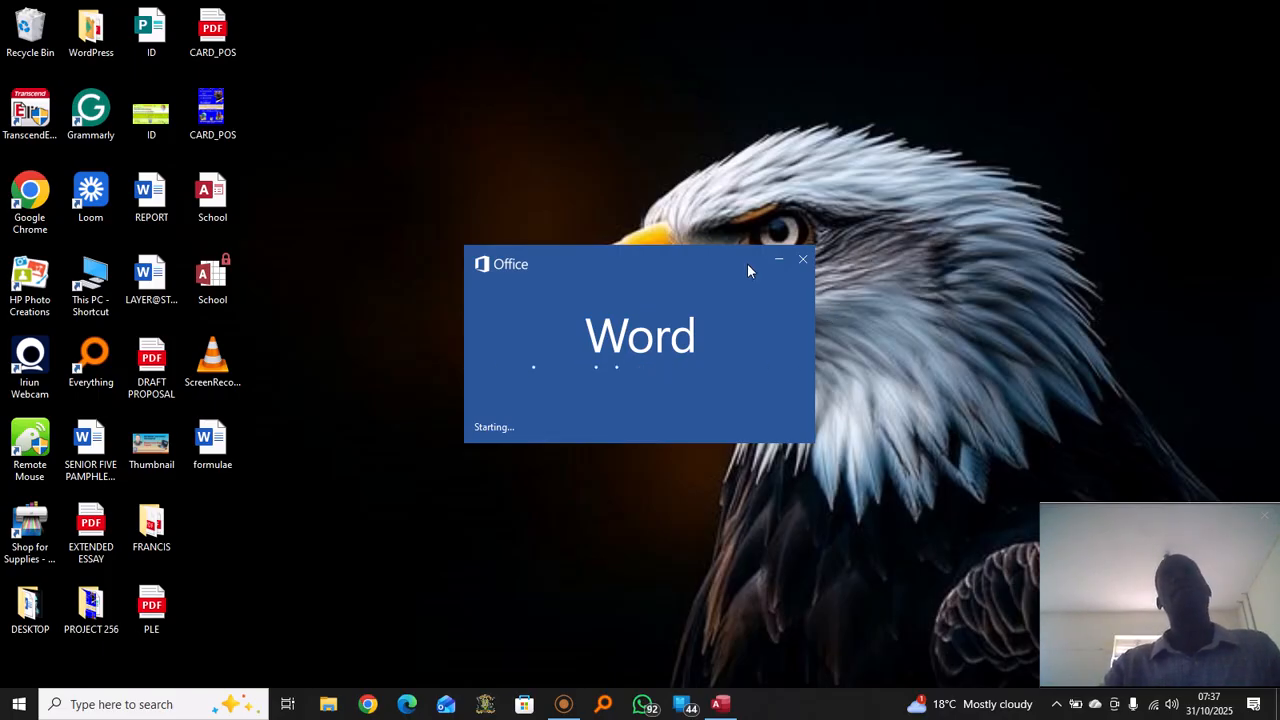
Paste the =500000-([Amount]) expression into the document and set it to 48 point
drag(748, 265, 617, 272)
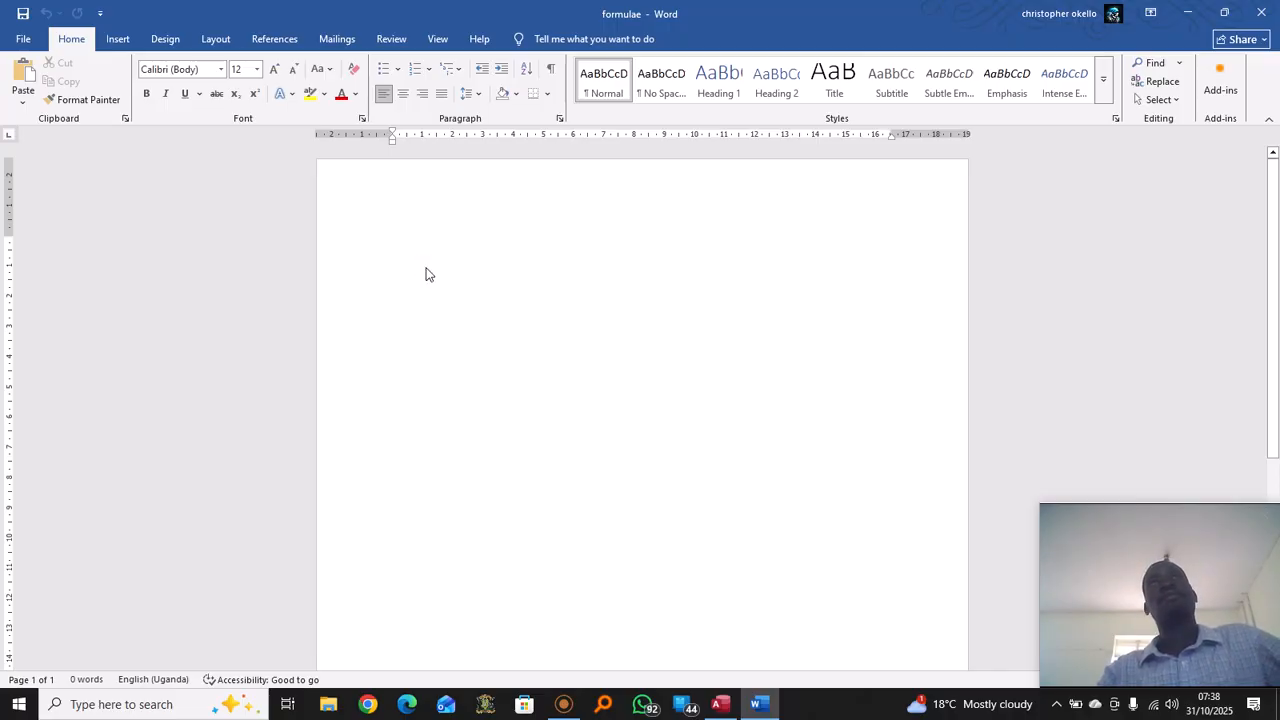
key(ctrl+v)
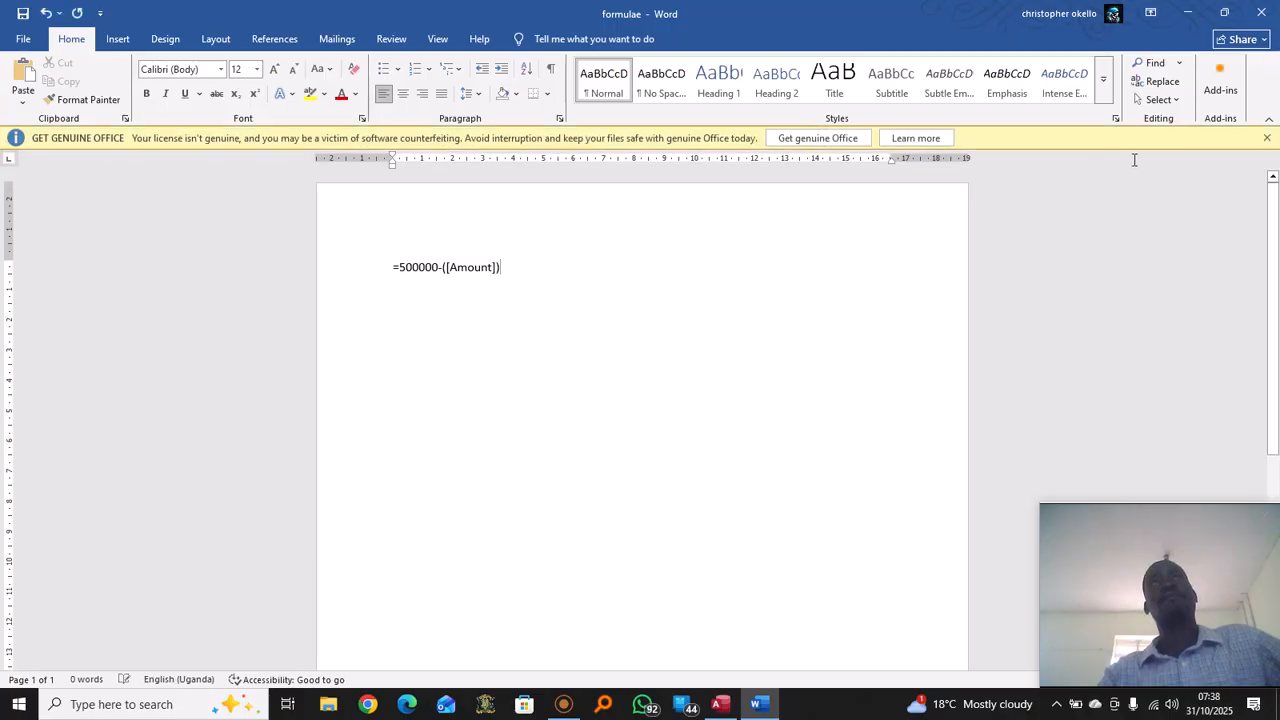
click(1267, 140)
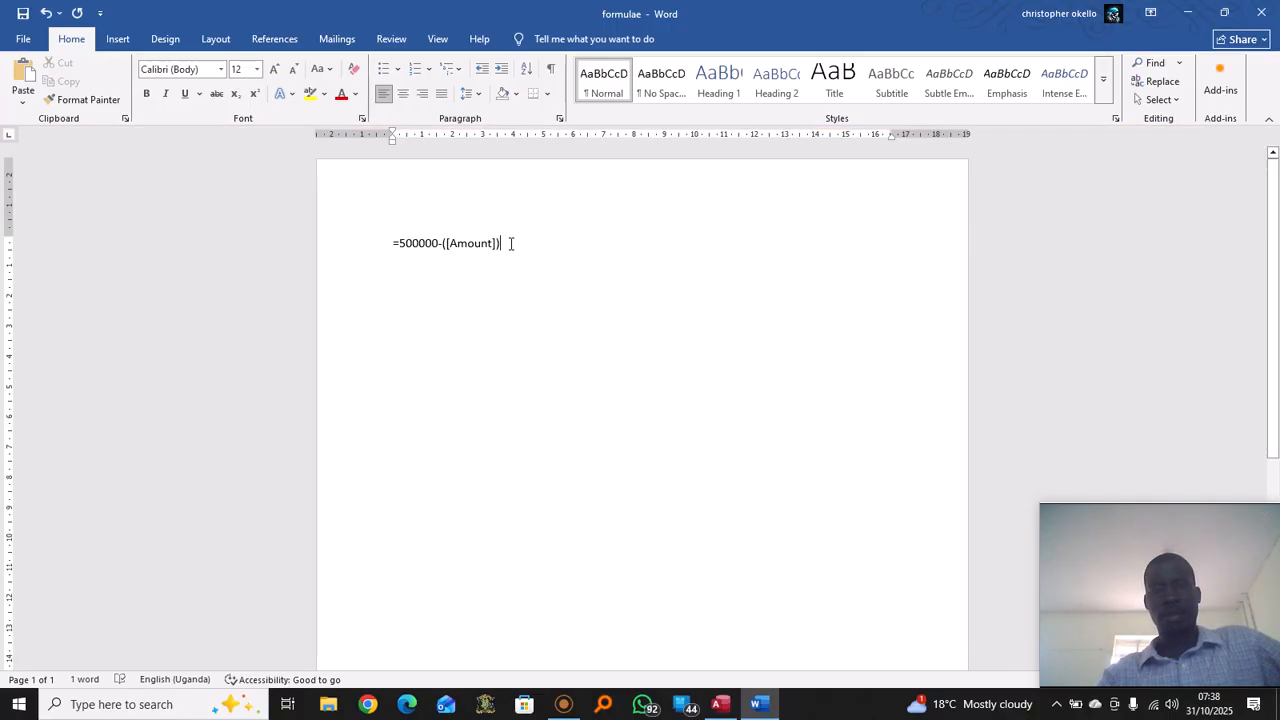
drag(513, 243, 378, 243)
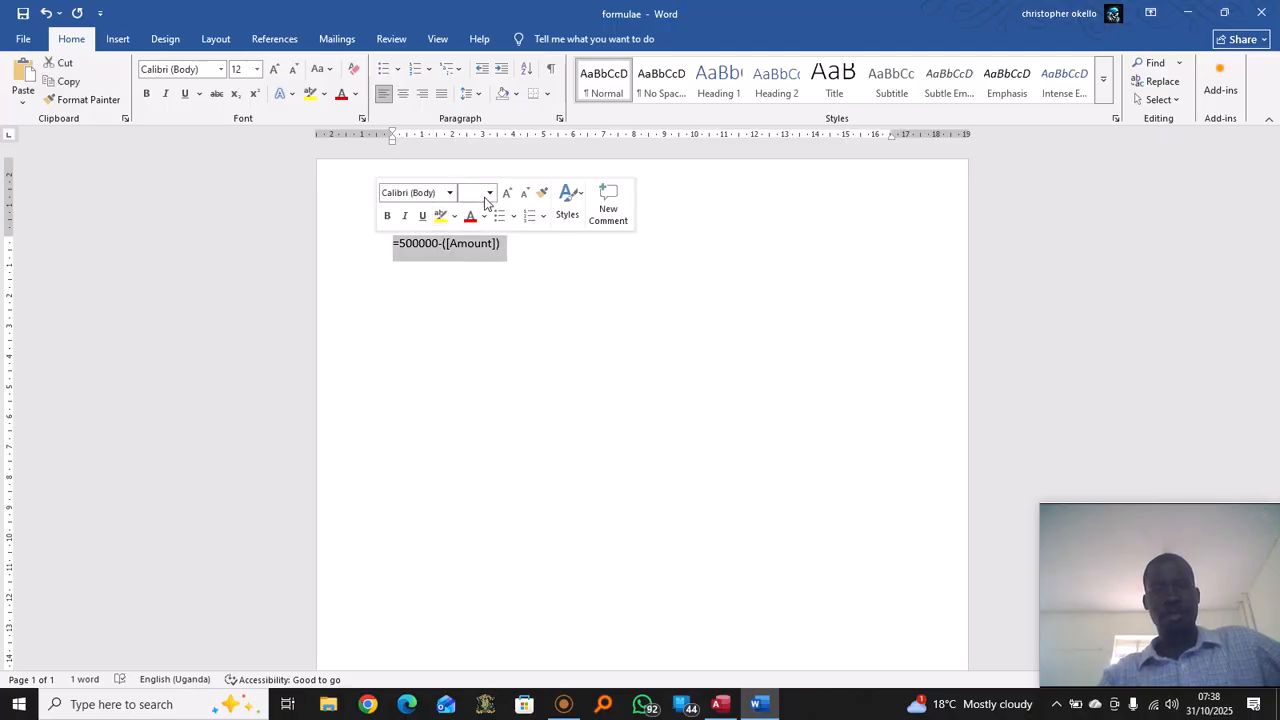
key(ctrl+c)
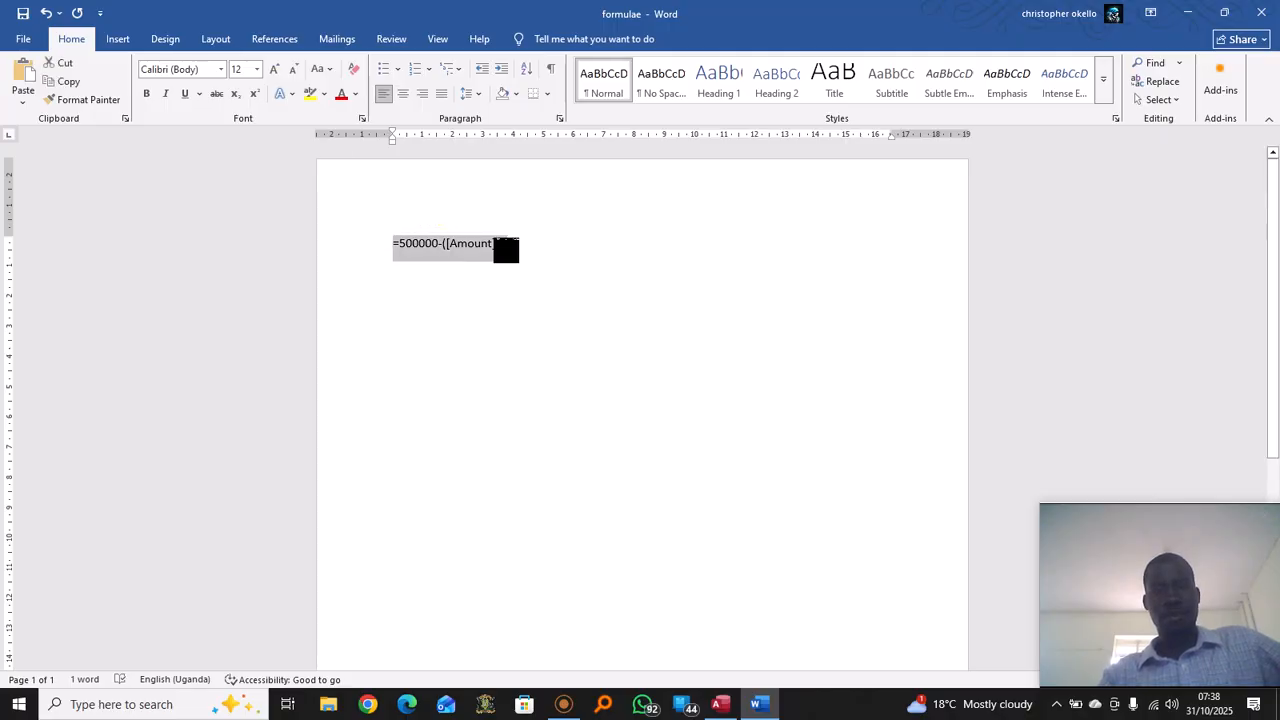
click(257, 69)
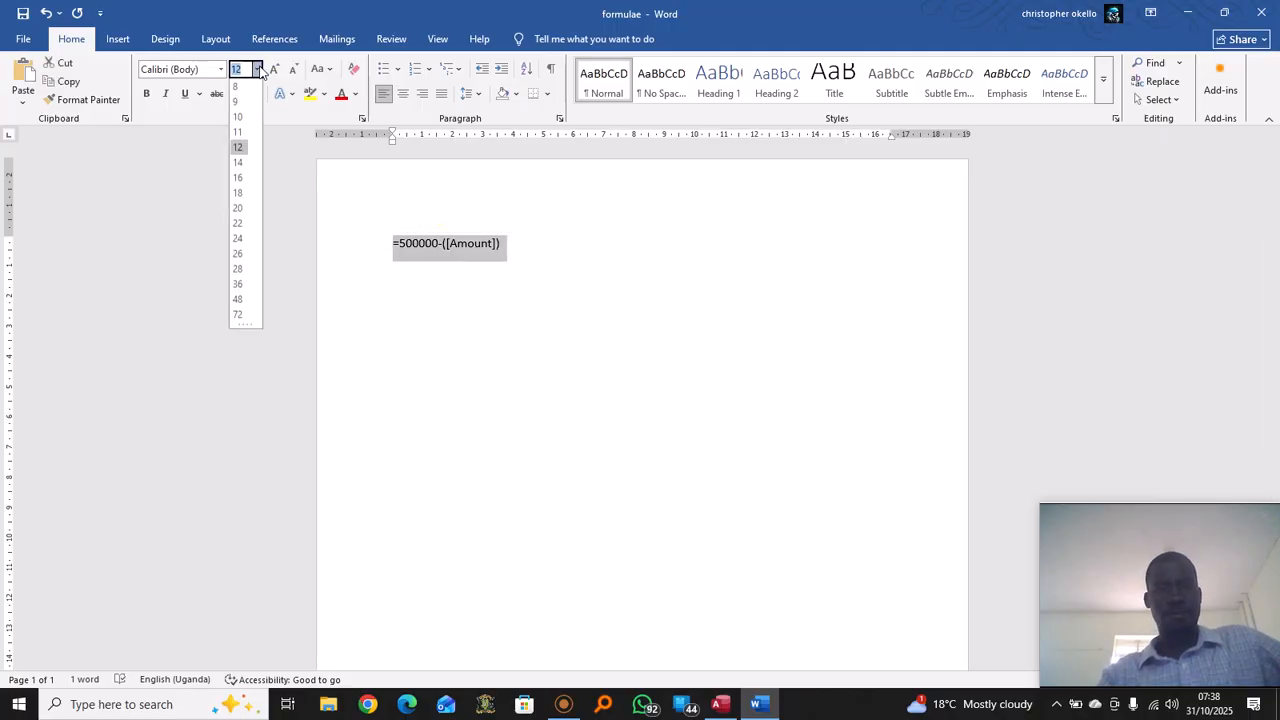
click(238, 301)
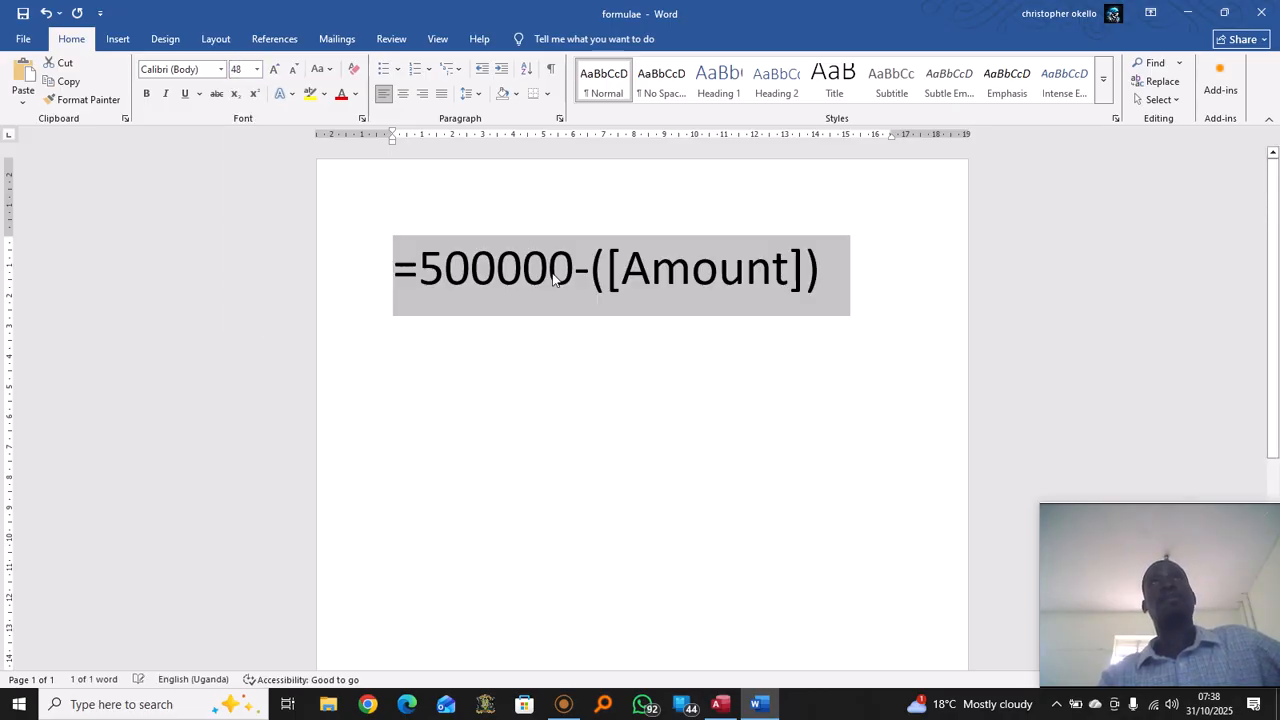
click(577, 318)
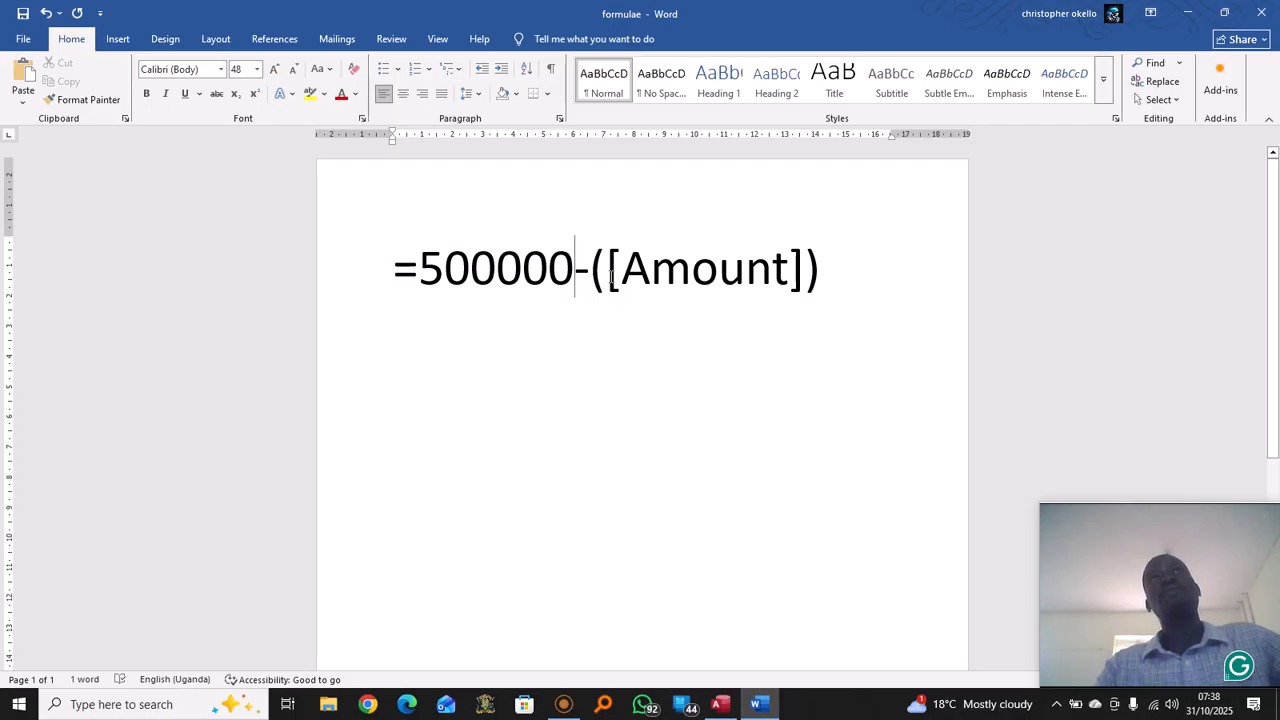
Select the [Amount]) portion of the enlarged formula, then clear the selection
drag(612, 272, 790, 270)
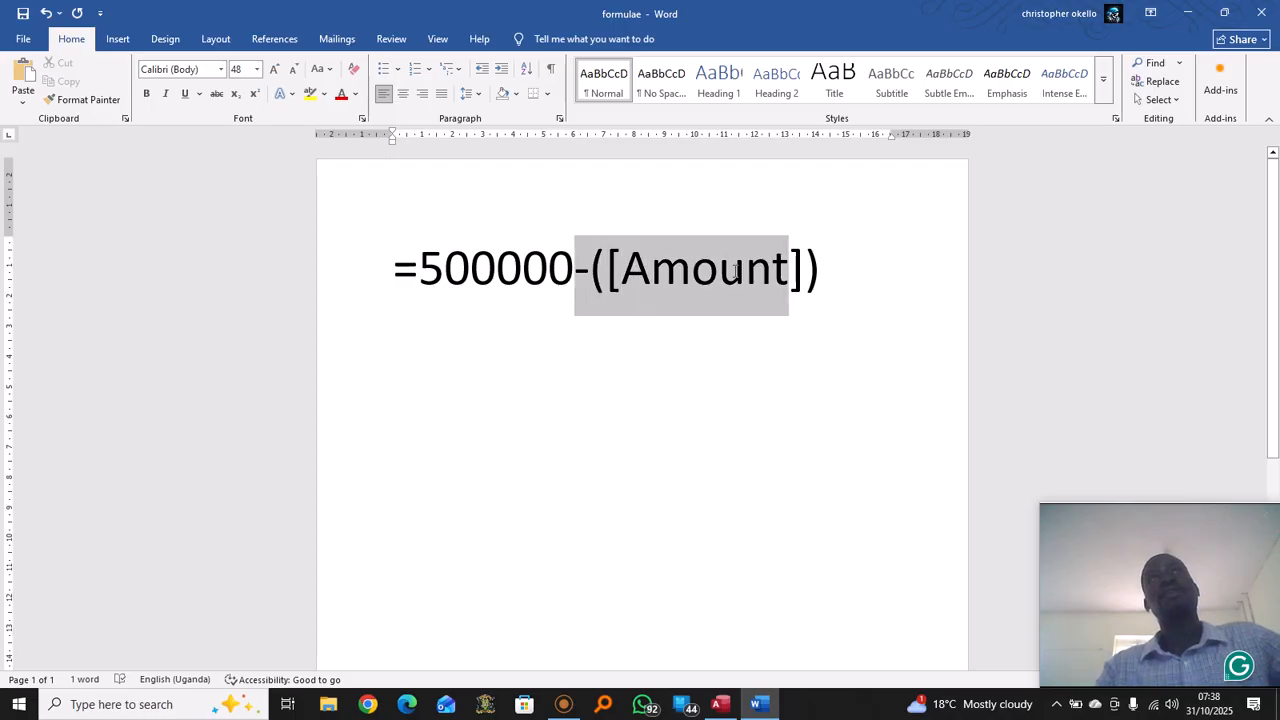
click(792, 270)
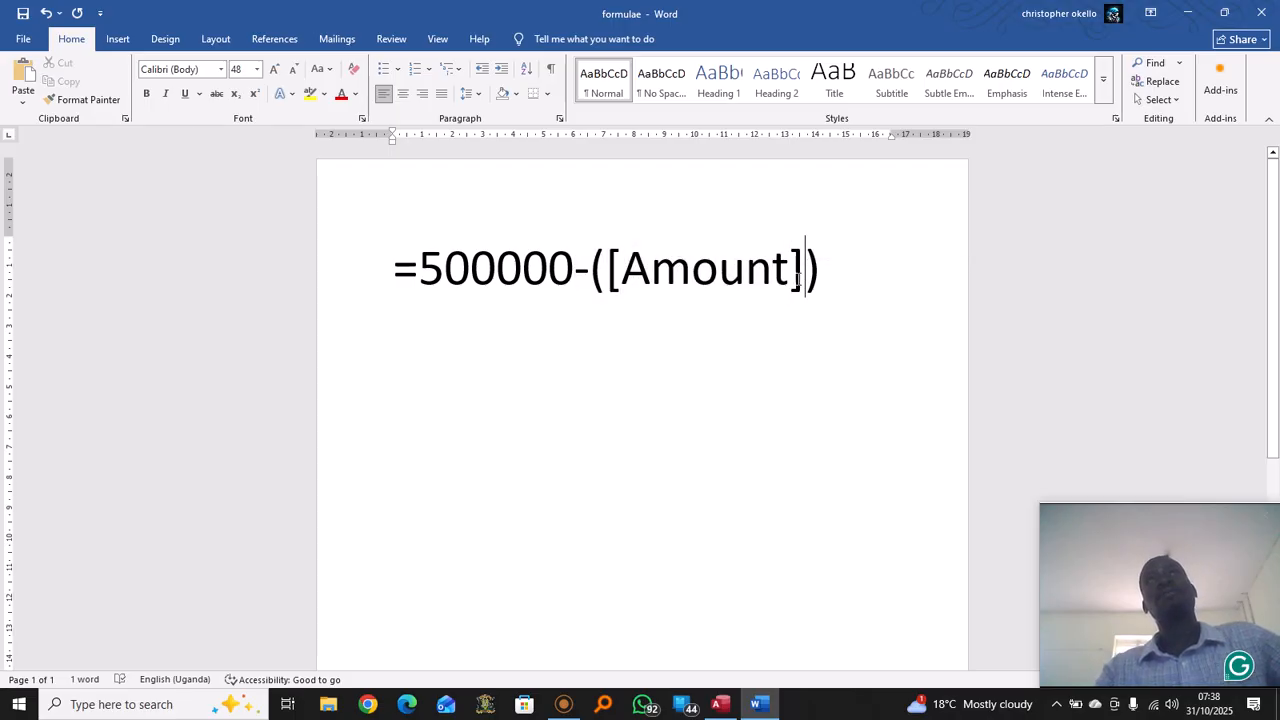
drag(803, 272, 710, 287)
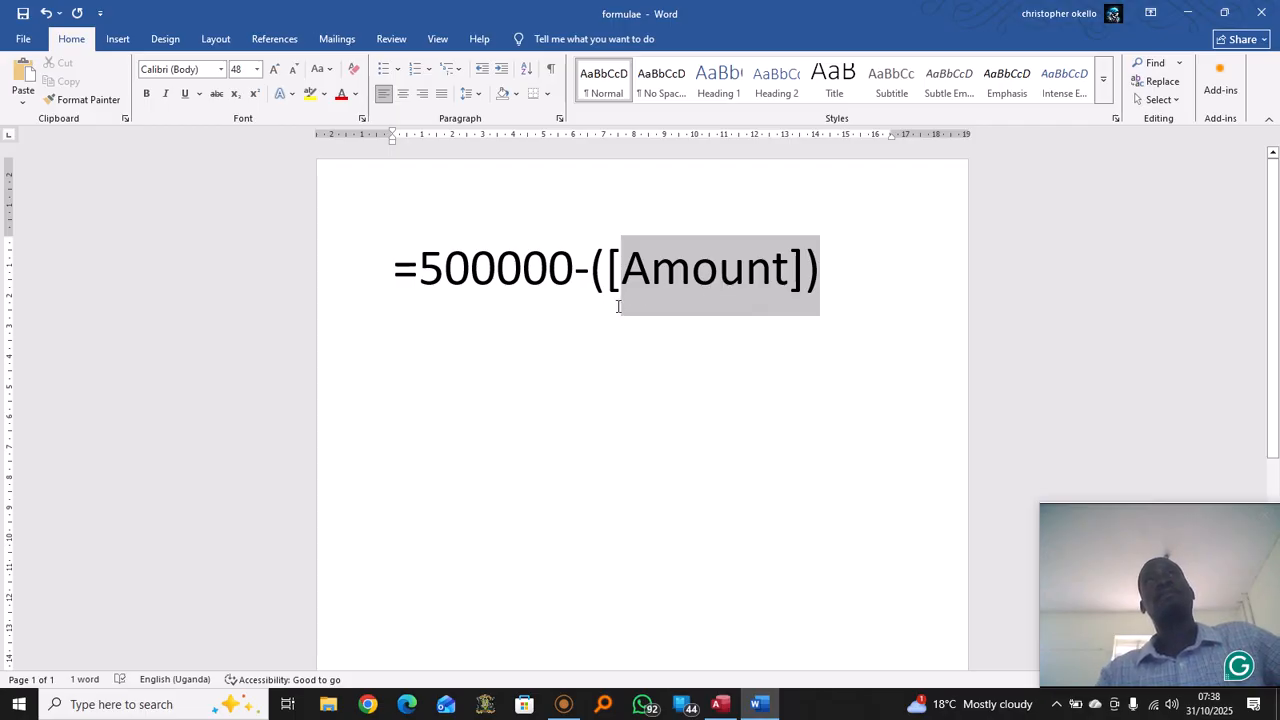
drag(618, 306, 612, 298)
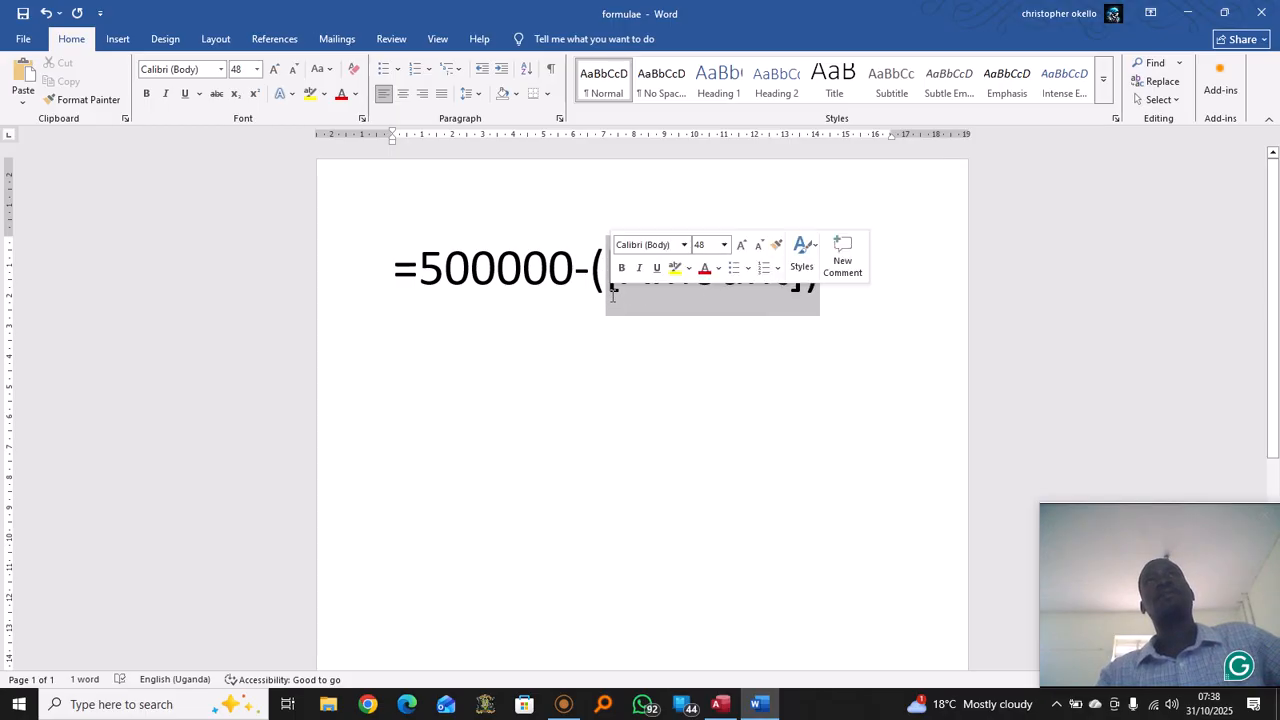
click(776, 300)
drag(797, 284, 615, 300)
click(714, 371)
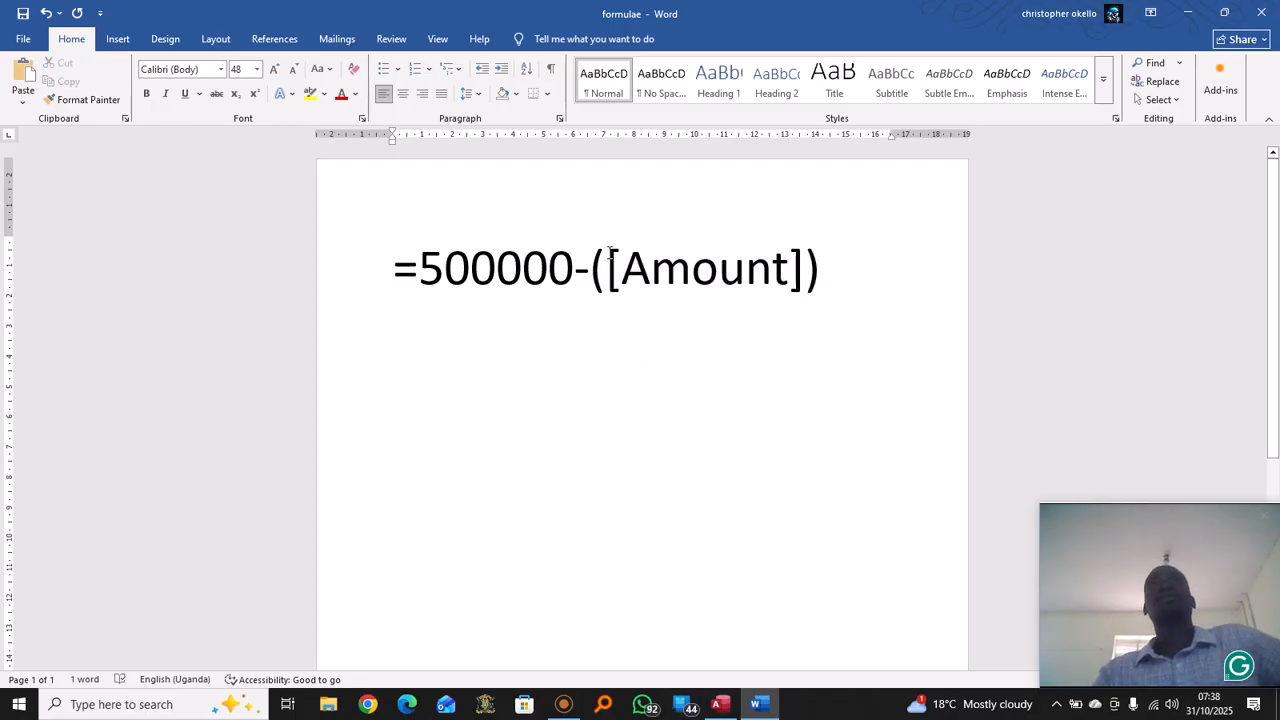
click(608, 262)
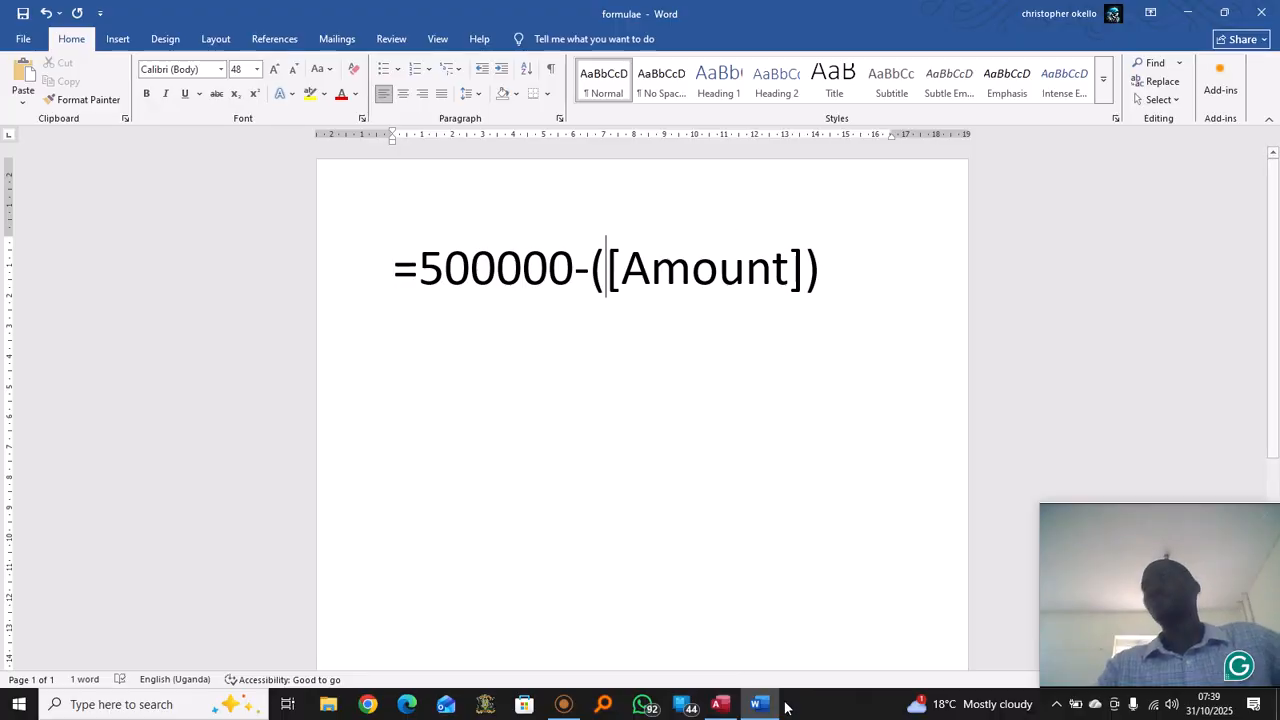
Back in Access, show Fee Blanace in Report View with balances 400000, 380000, 250000, 100000, 150000
click(718, 704)
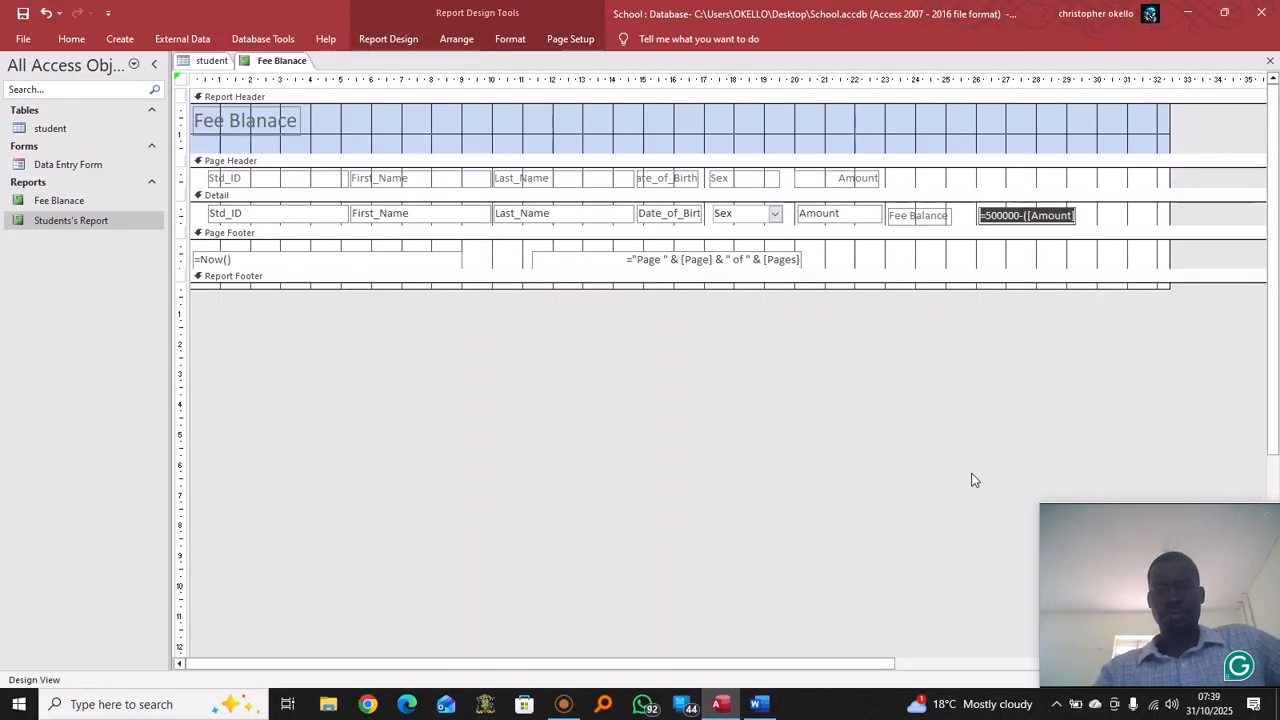
click(1098, 217)
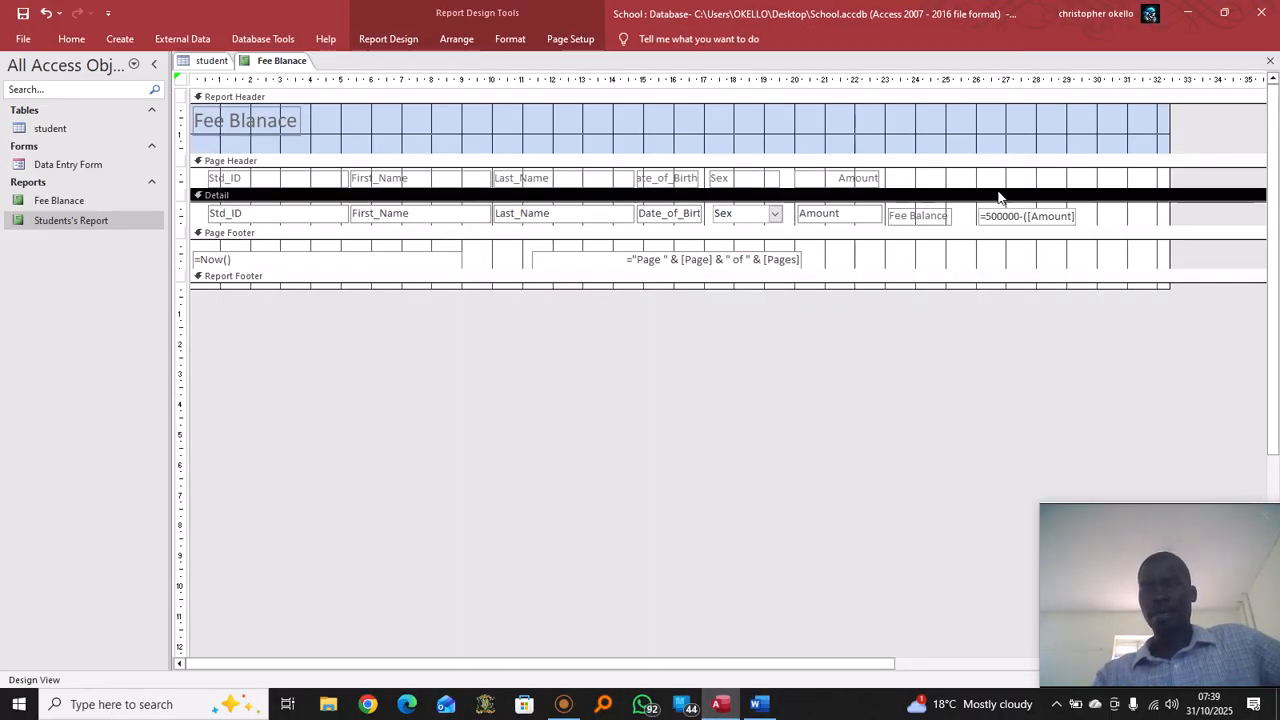
click(962, 182)
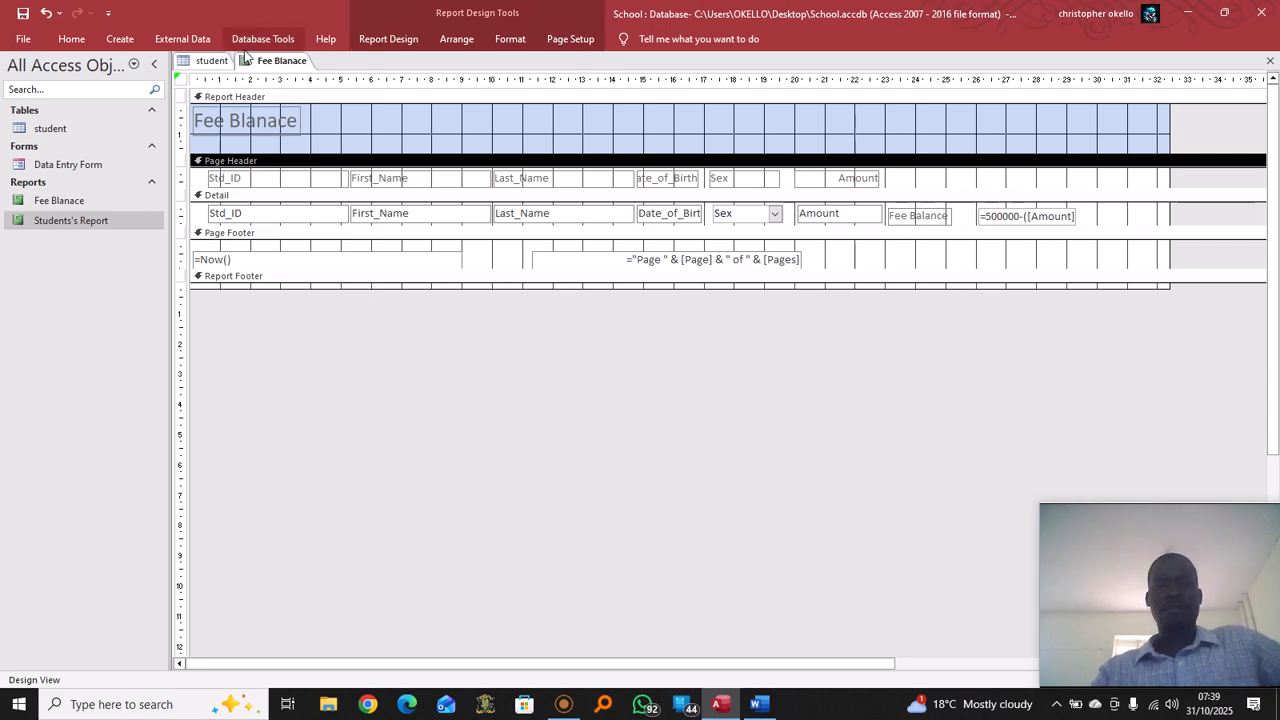
right_click(284, 63)
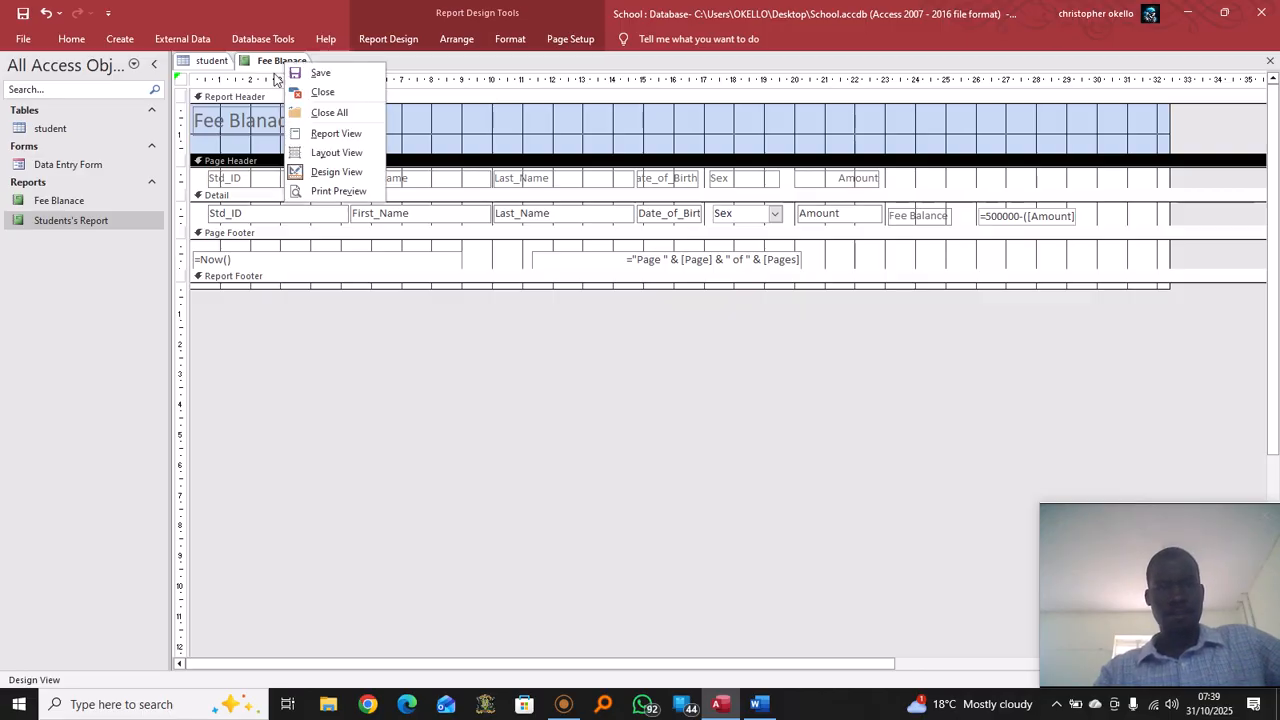
click(346, 136)
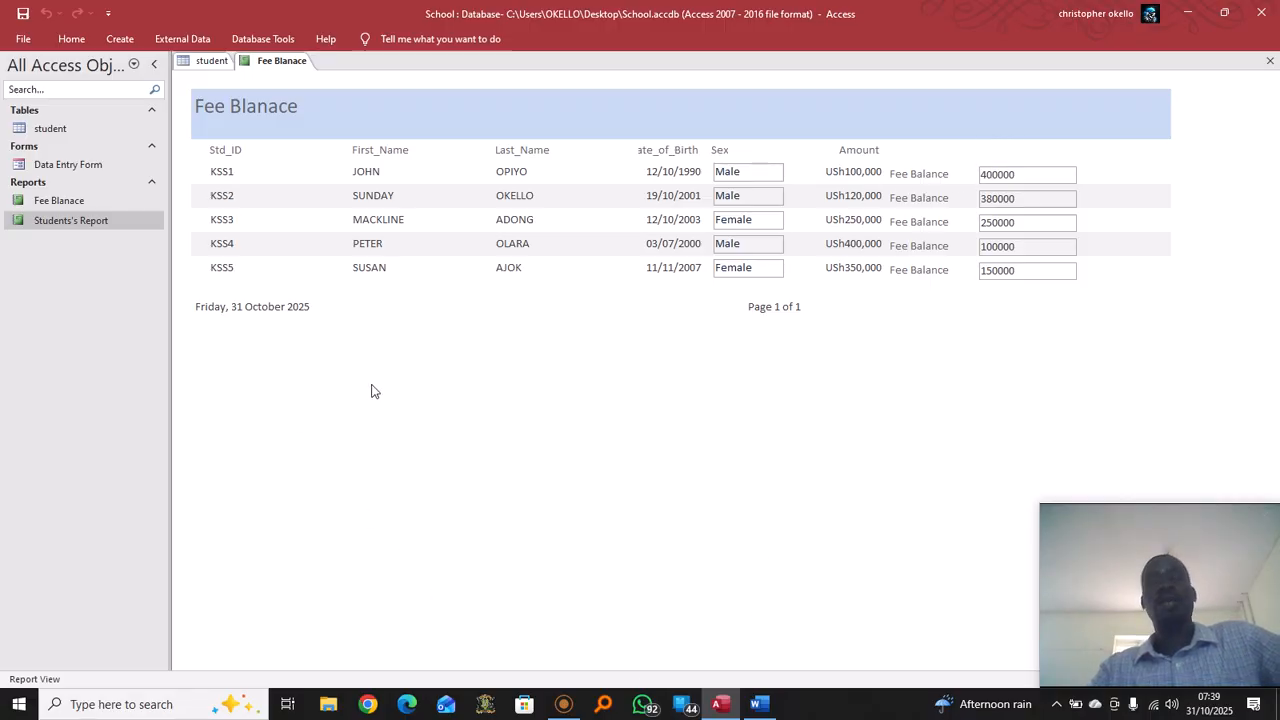
Switch the Fee Blanace report back to Design View
right_click(294, 64)
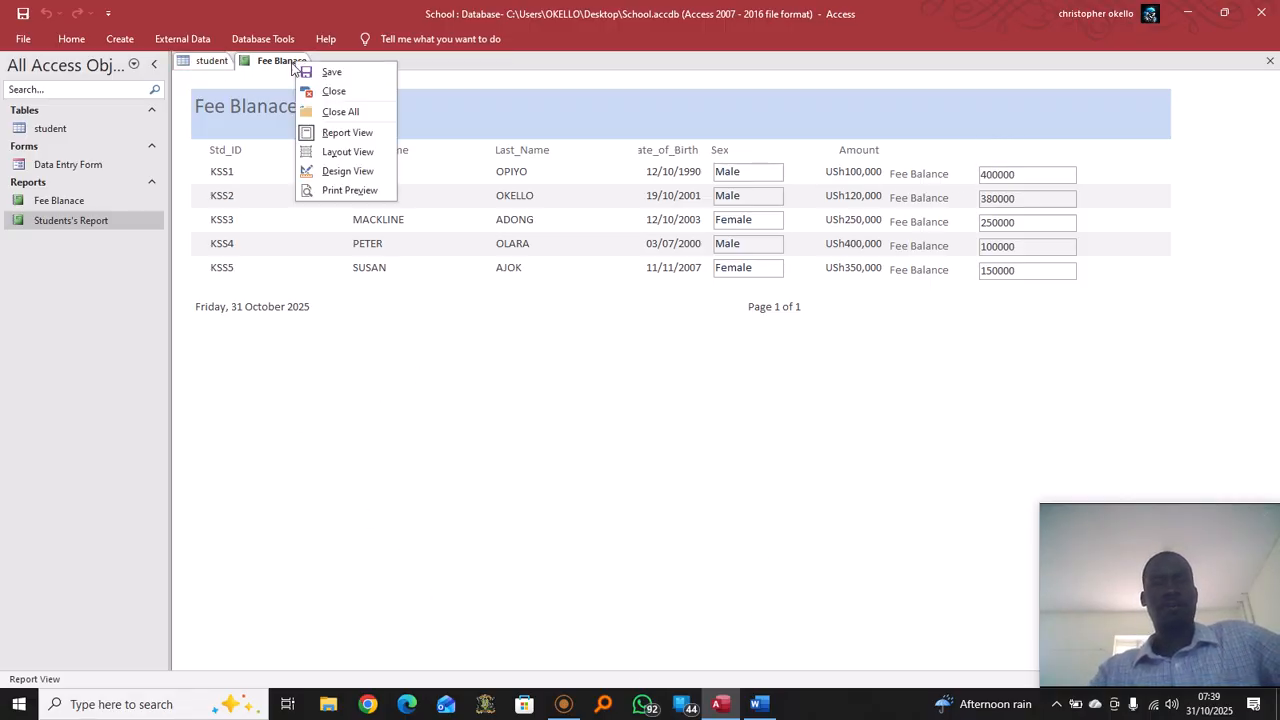
click(360, 171)
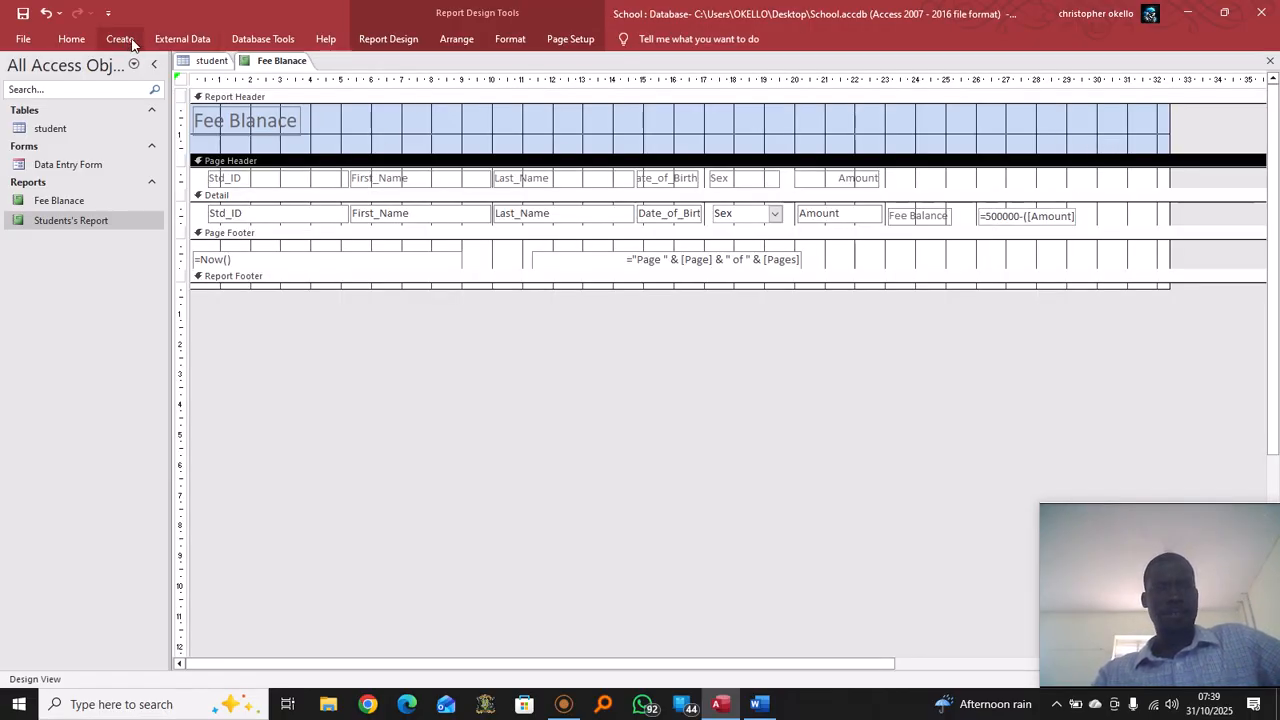
Draw a 'Fee Blance' label in the Page Header above the computed balances and preview it in Report View
click(392, 40)
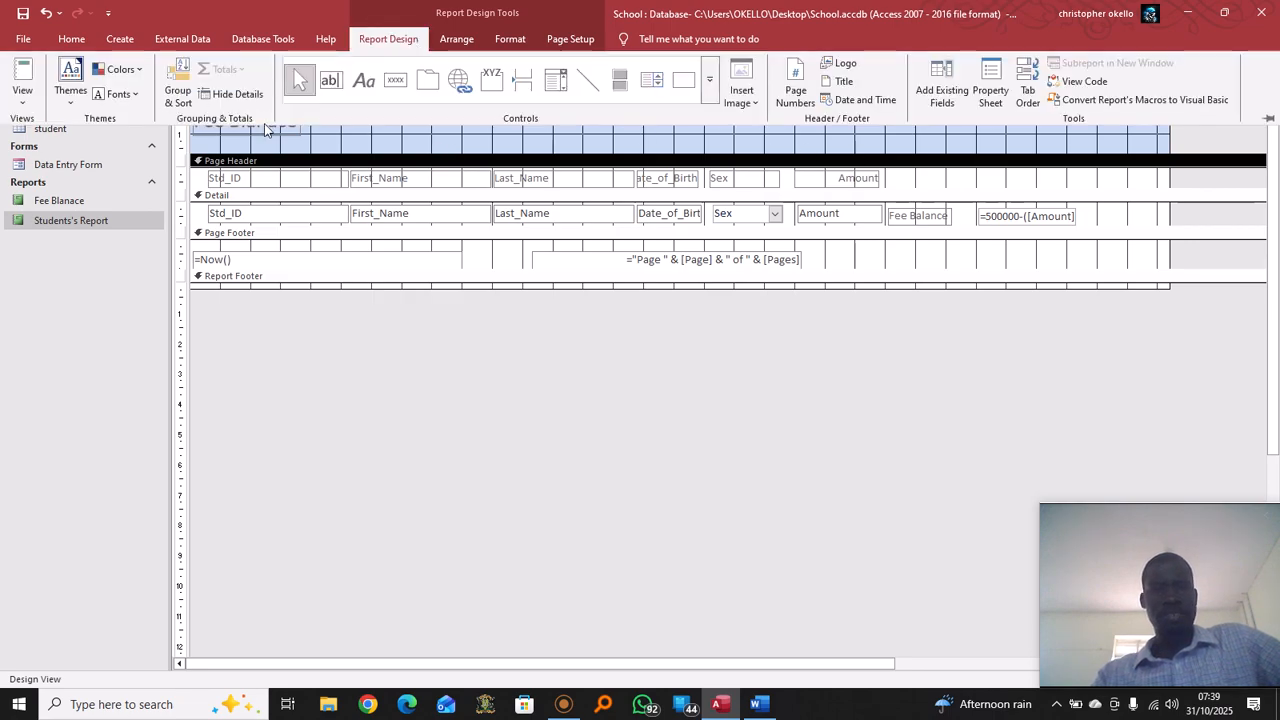
click(364, 84)
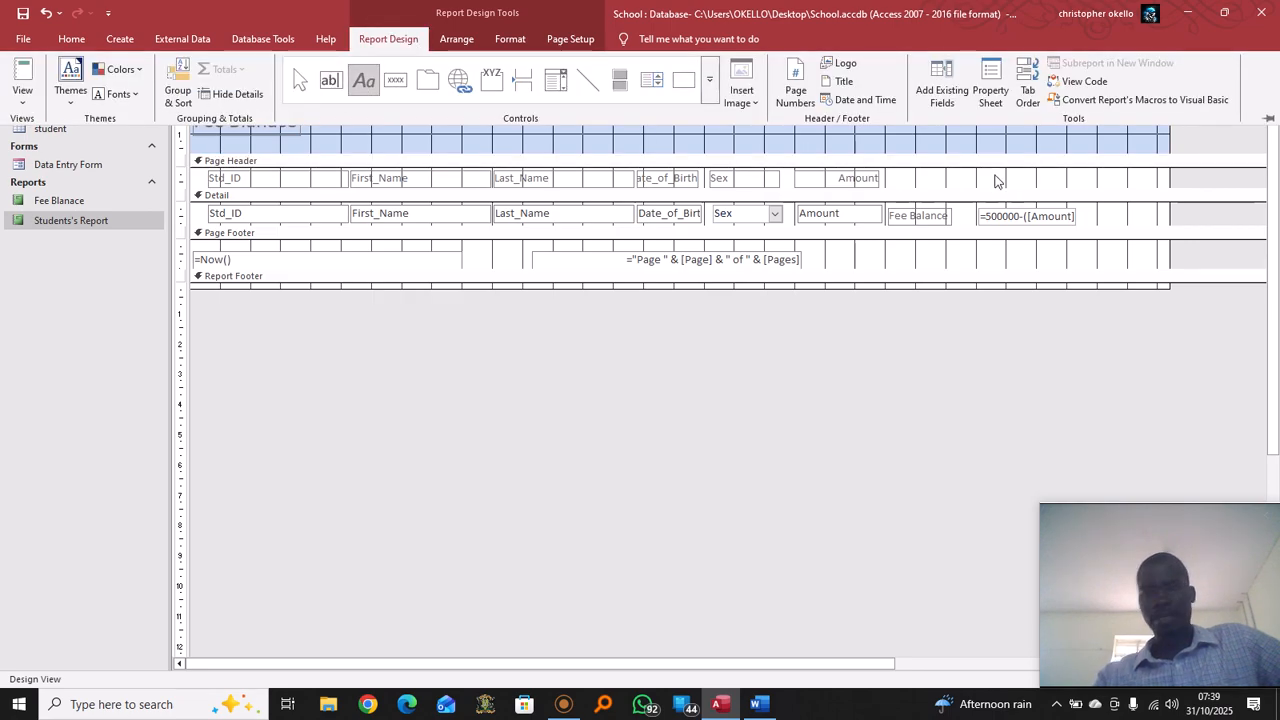
drag(985, 177, 1076, 189)
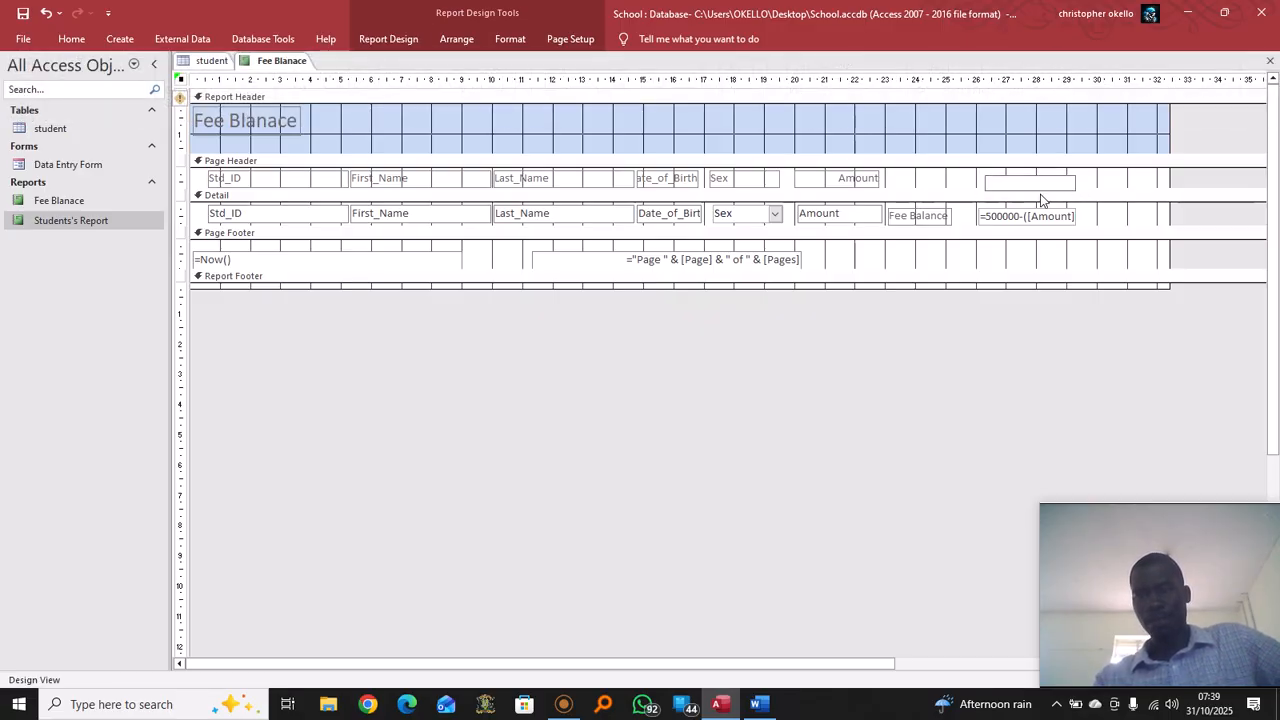
text(Fee Blance)
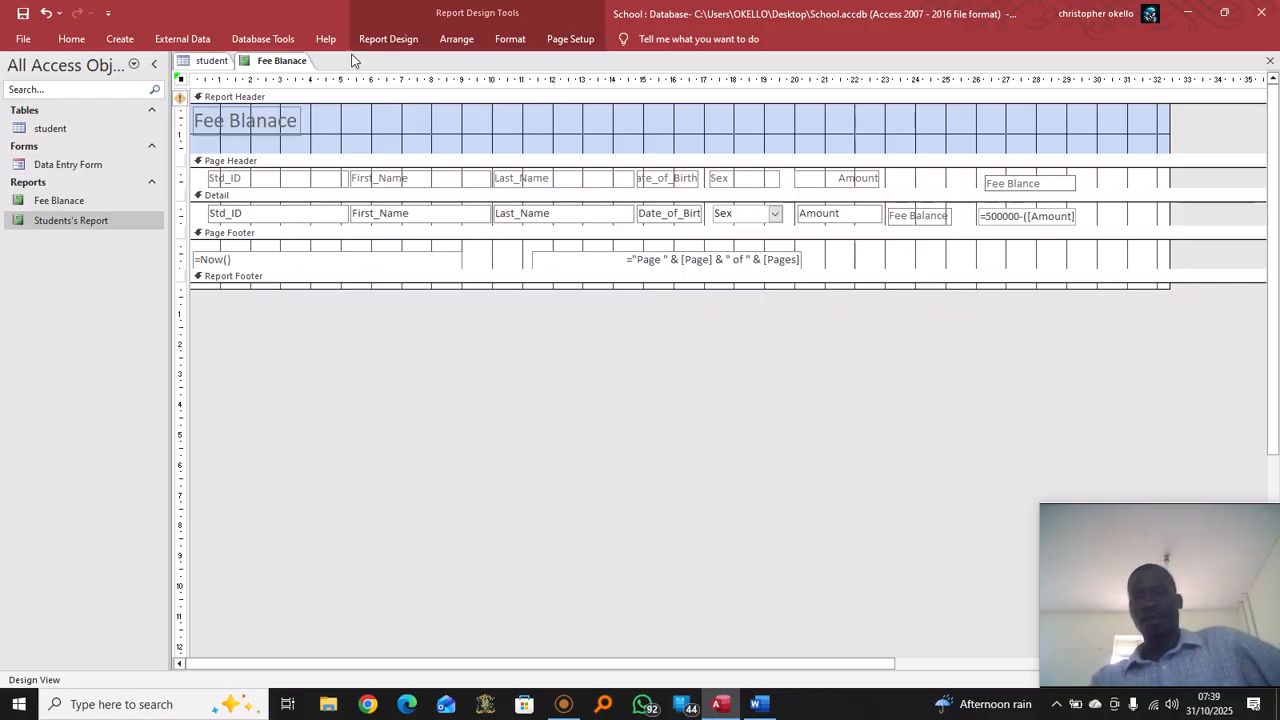
right_click(279, 61)
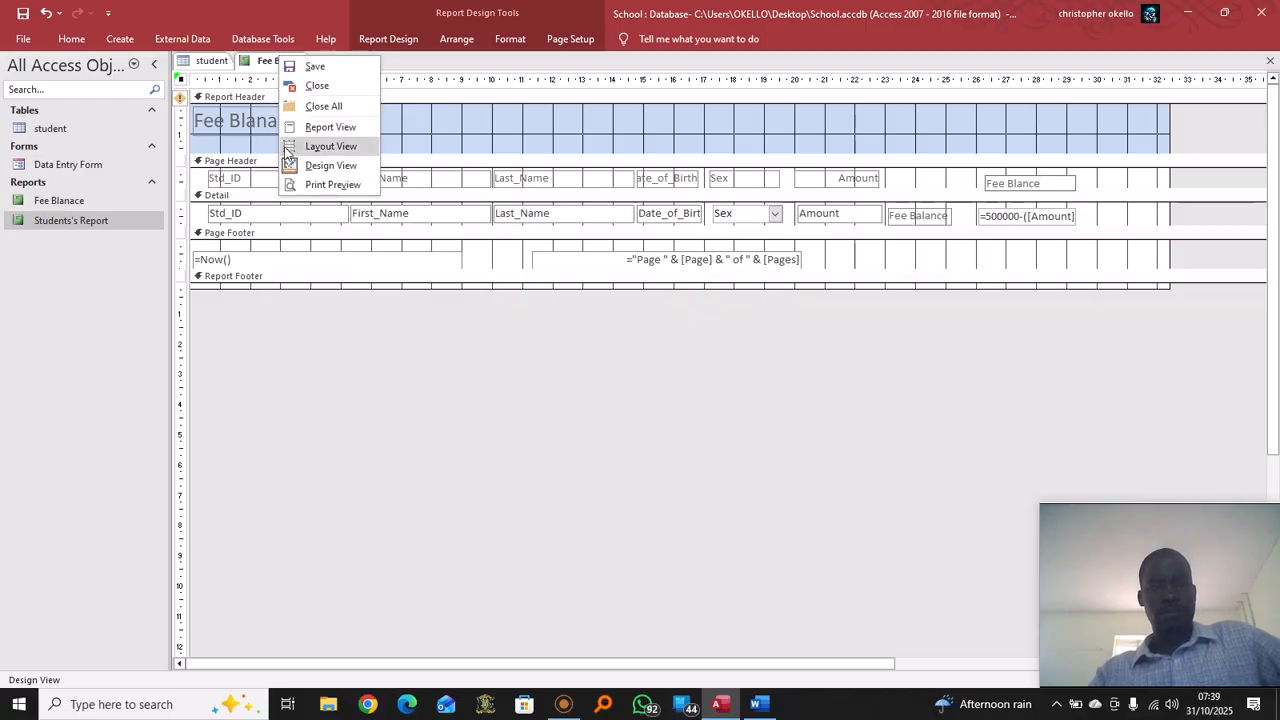
click(344, 129)
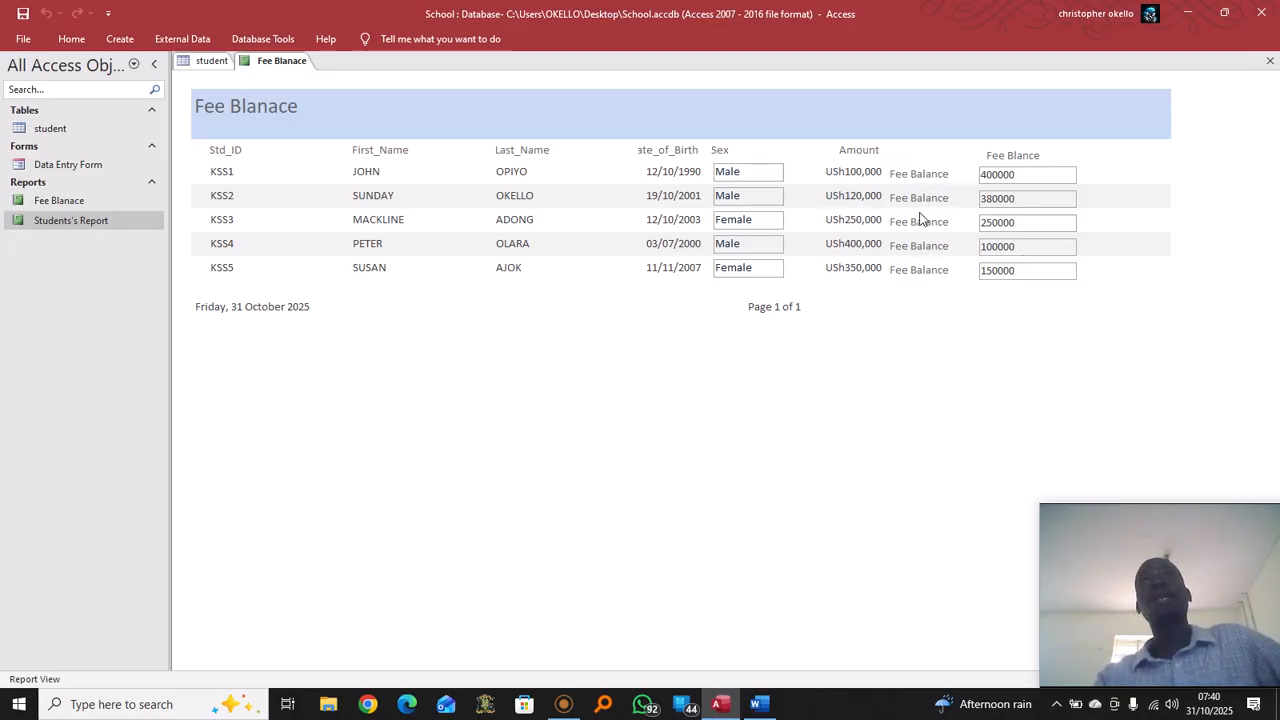
Remove the repeated 'Fee Balance' label from the Detail section, then return to Report View
right_click(282, 68)
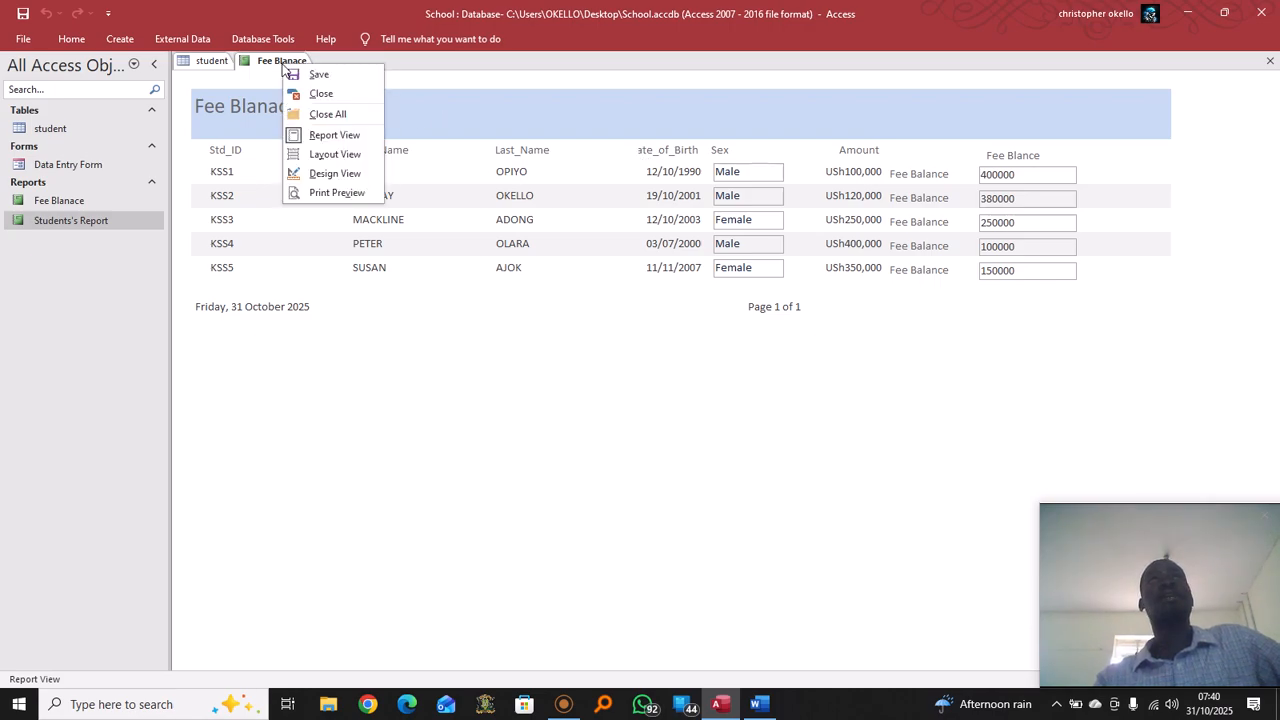
click(346, 174)
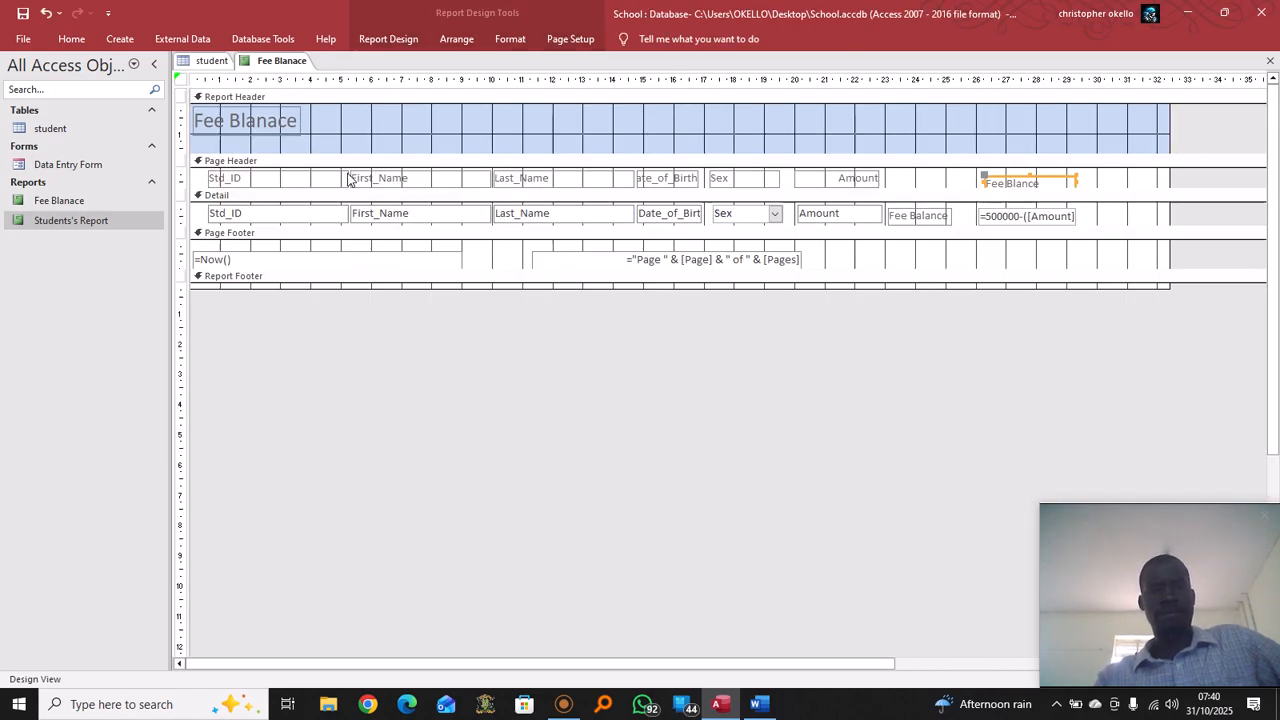
click(940, 216)
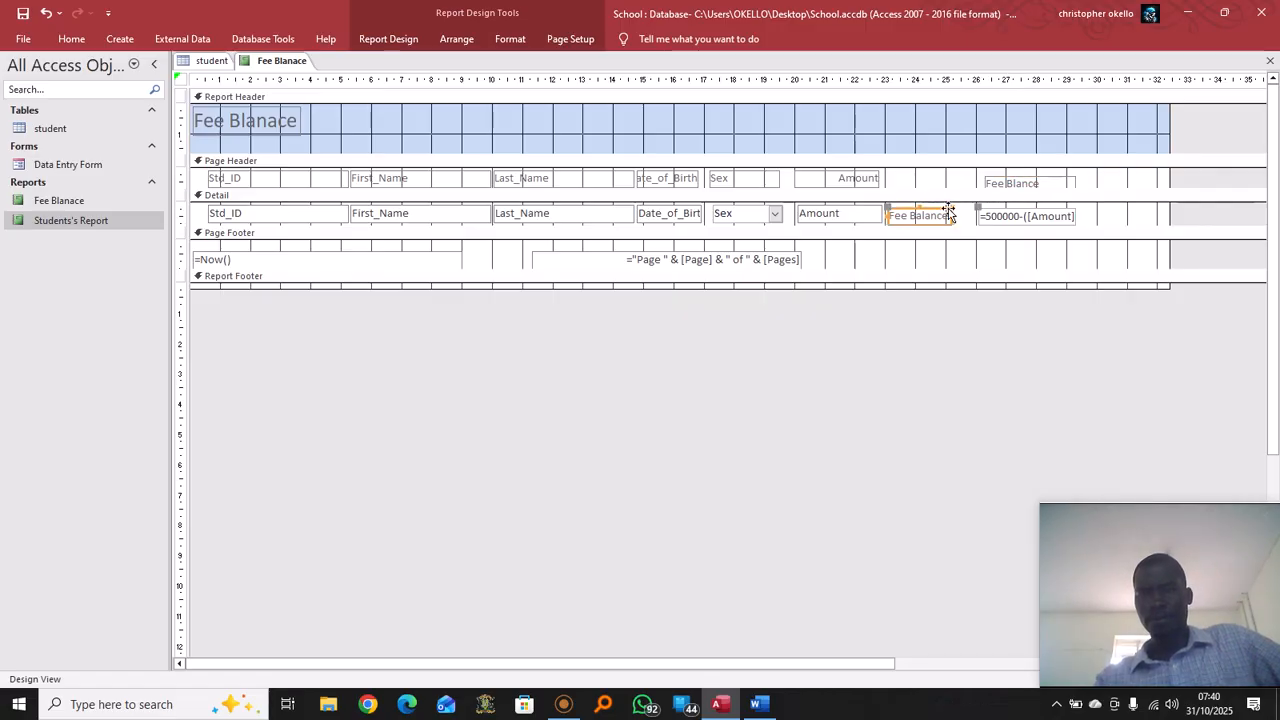
click(948, 213)
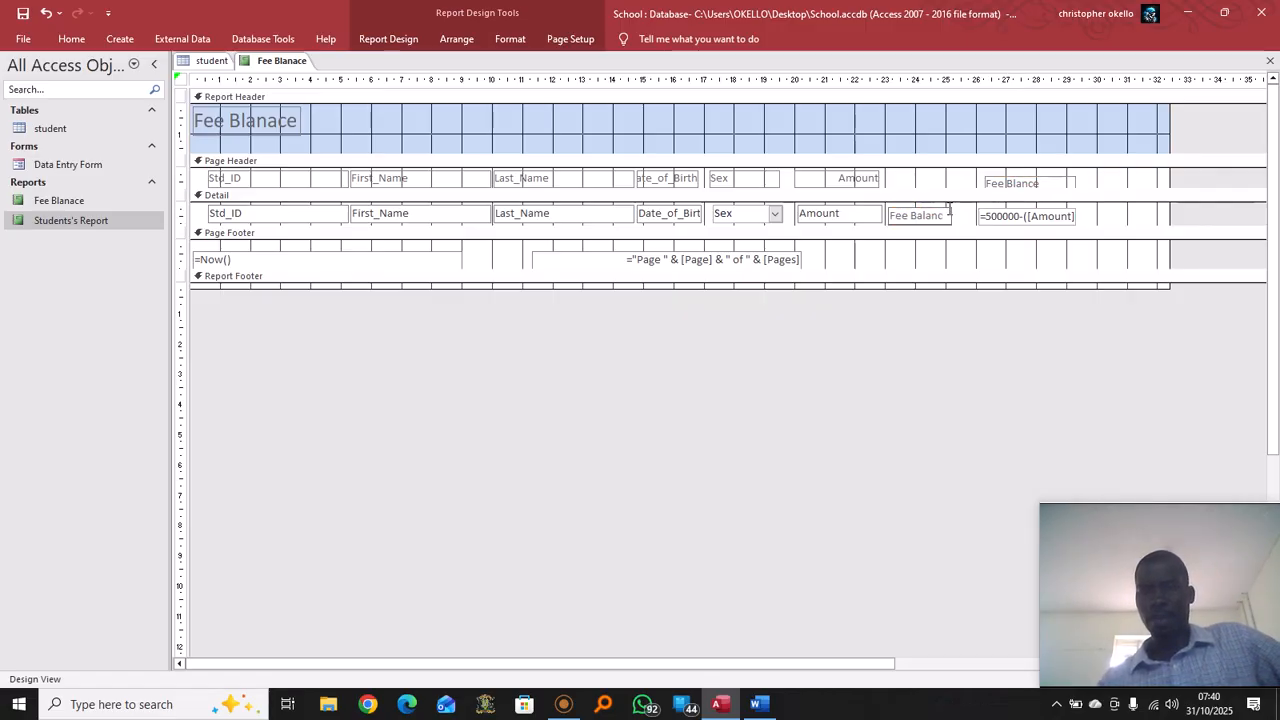
key(BackSpace)
key(BackSpace)
key(BackSpace)
key(BackSpace)
key(BackSpace)
key(BackSpace)
key(BackSpace)
key(BackSpace)
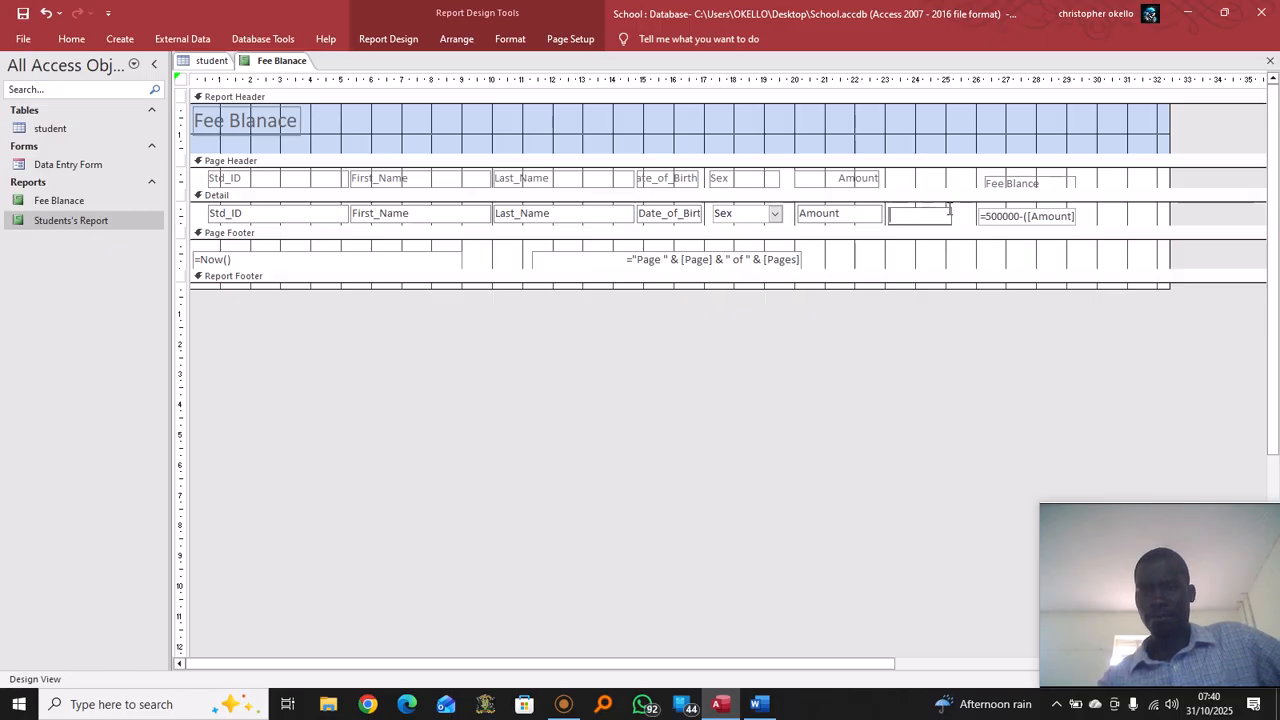
click(936, 230)
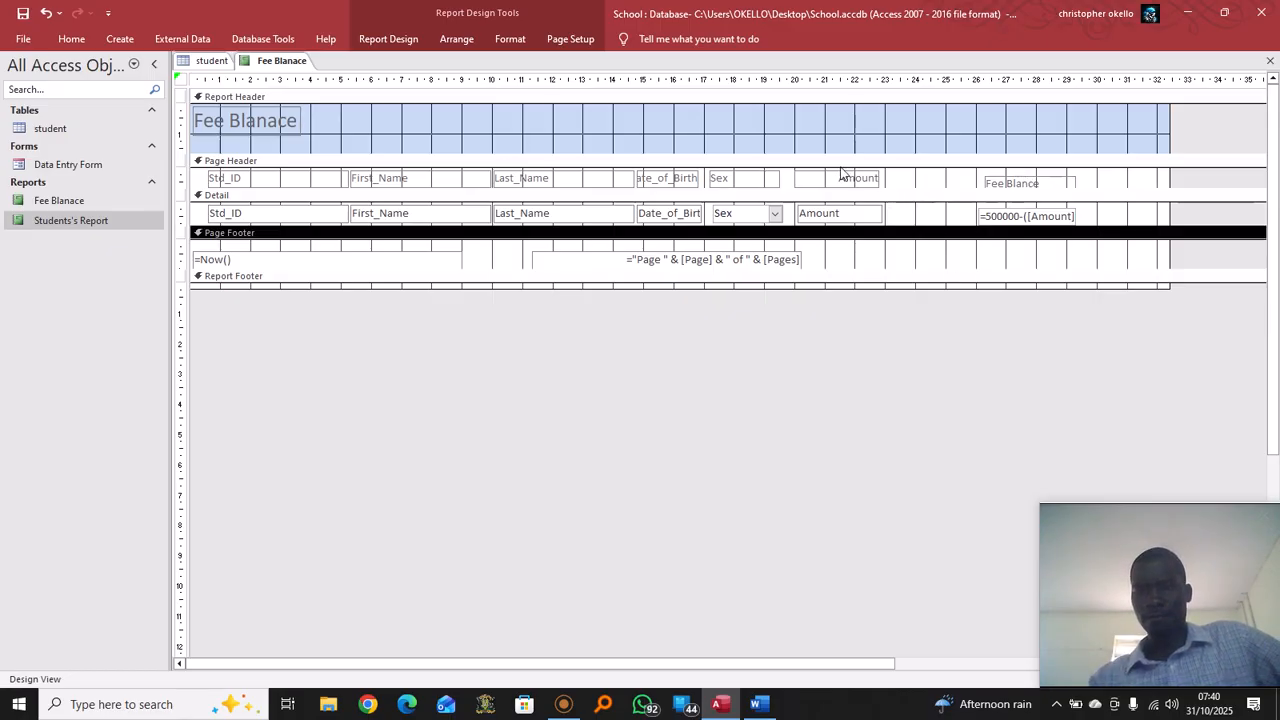
right_click(271, 64)
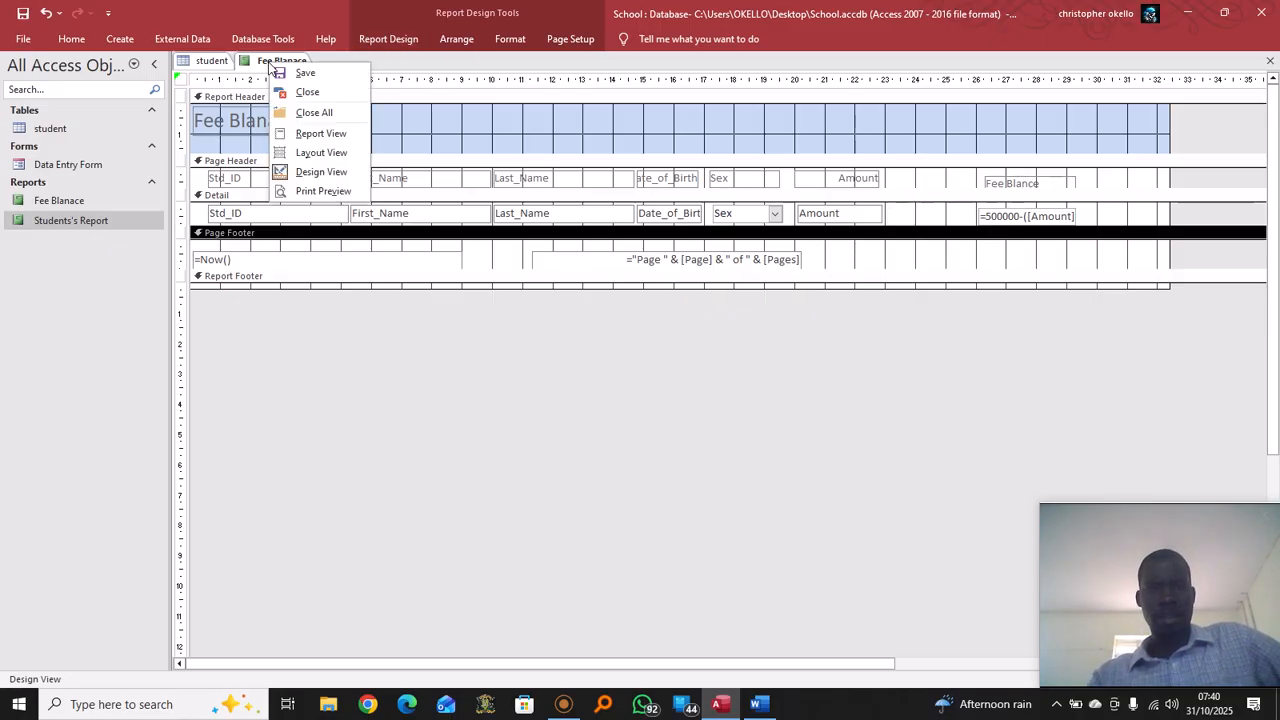
click(320, 133)
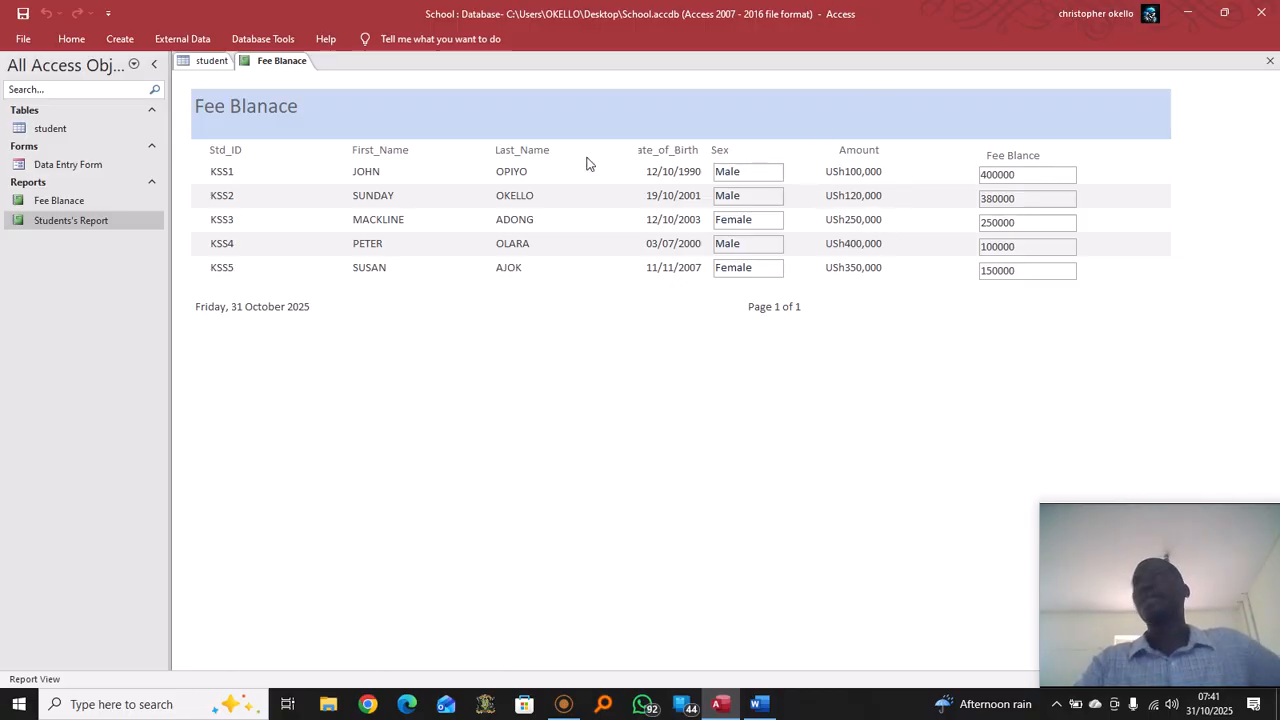
Set the =500000-([Amount]) text box's Format property to Currency and view the report
right_click(289, 66)
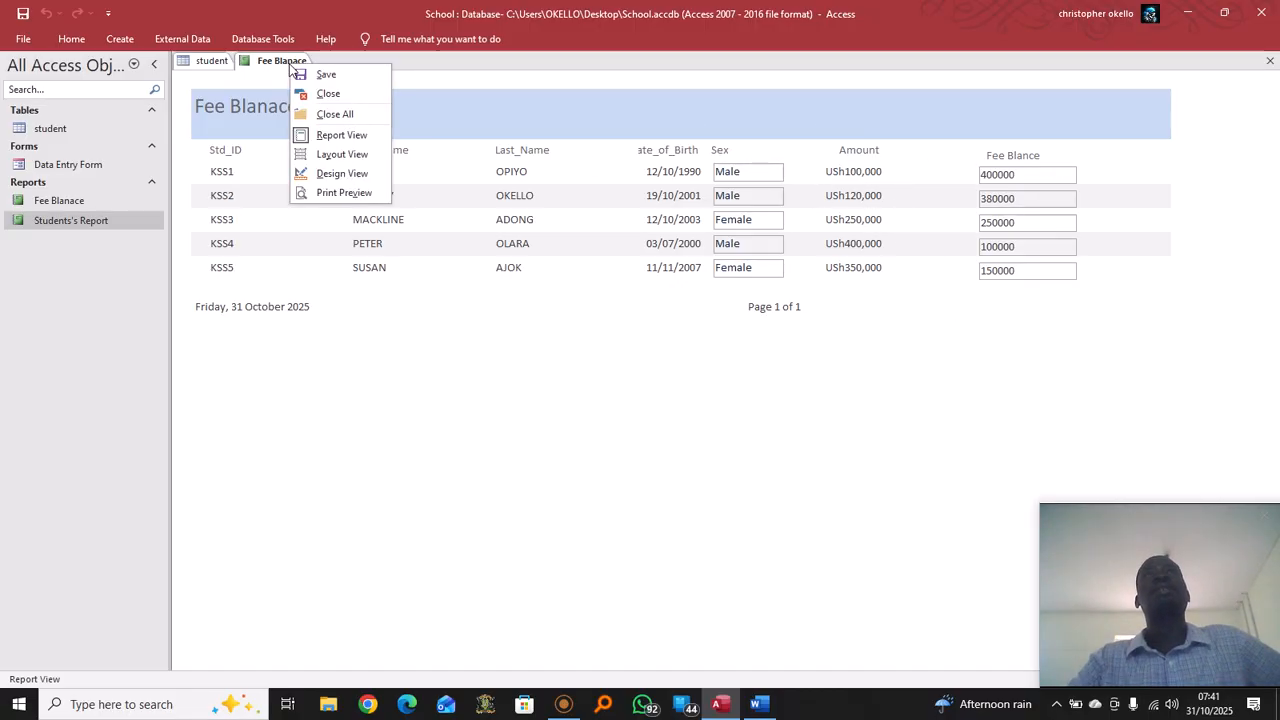
click(341, 174)
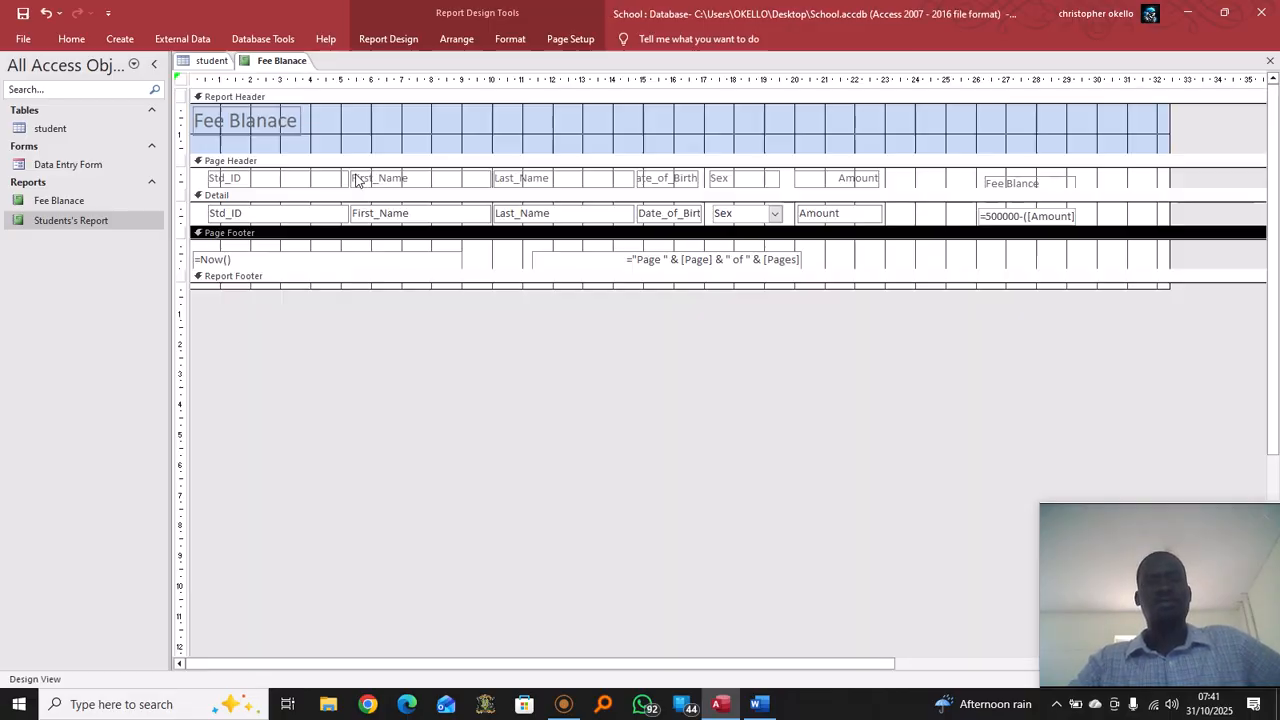
click(1056, 213)
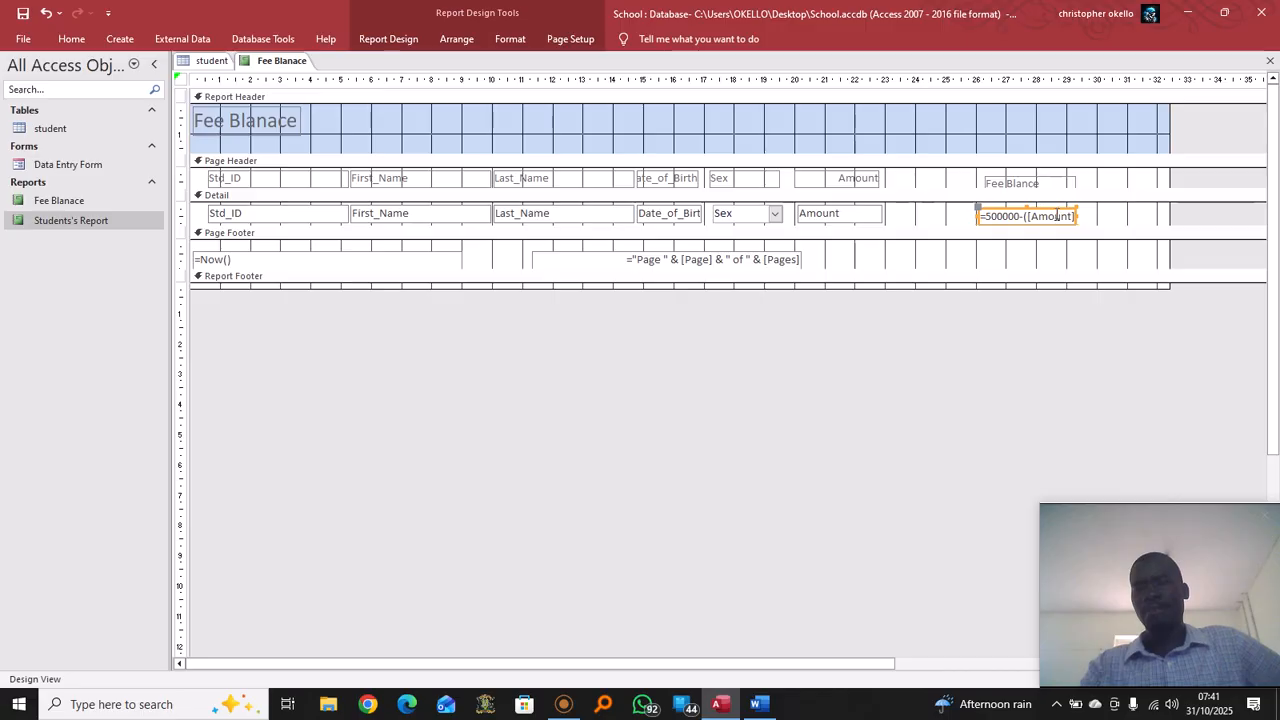
right_click(1057, 215)
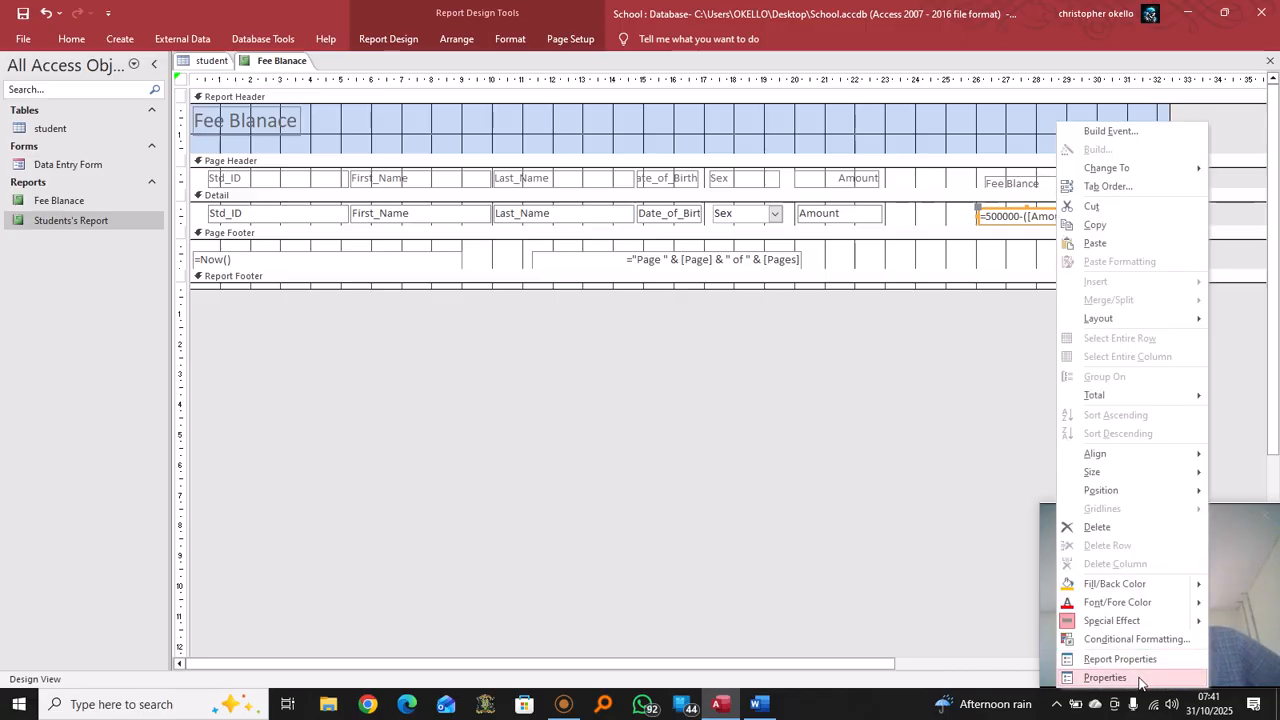
click(1105, 677)
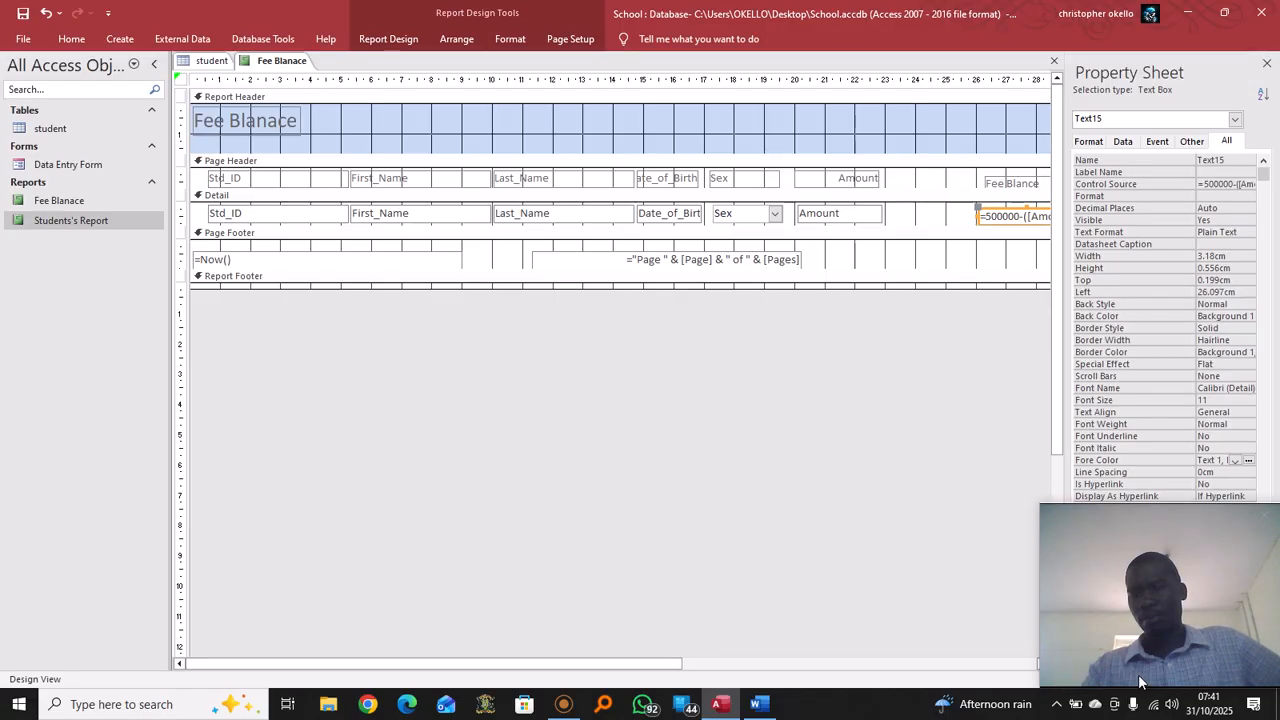
click(1089, 141)
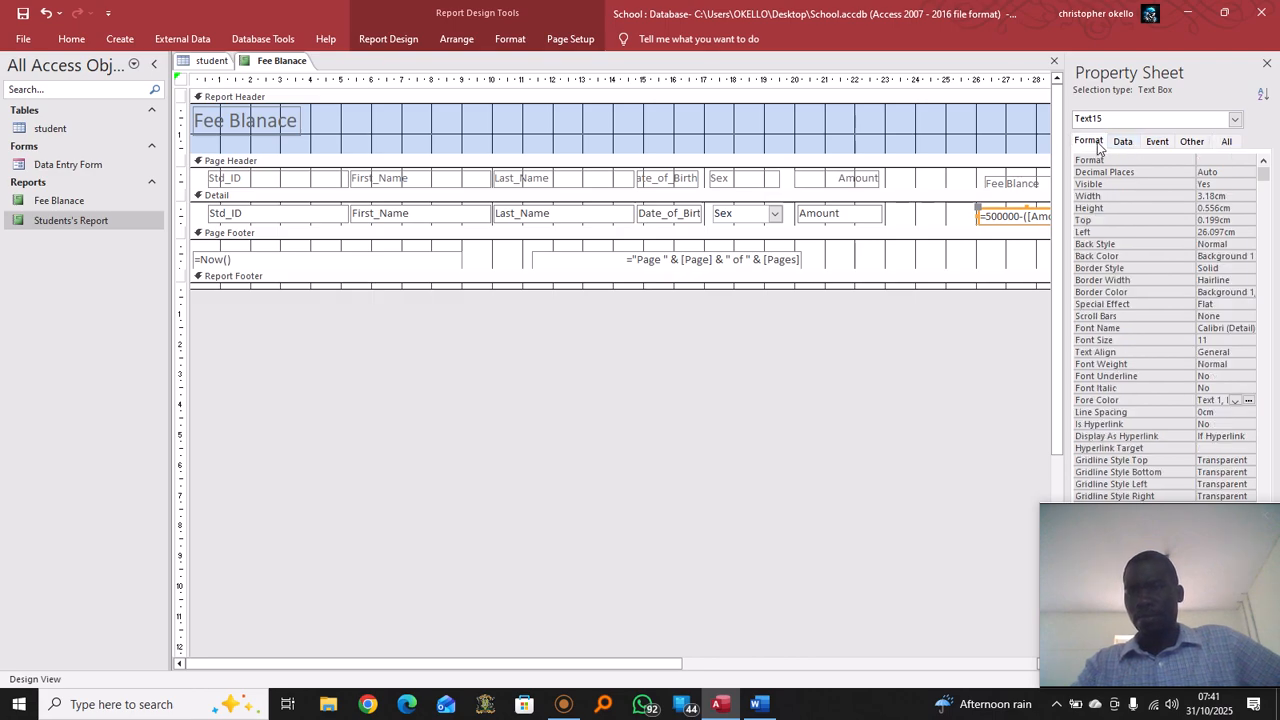
click(1232, 162)
click(1248, 162)
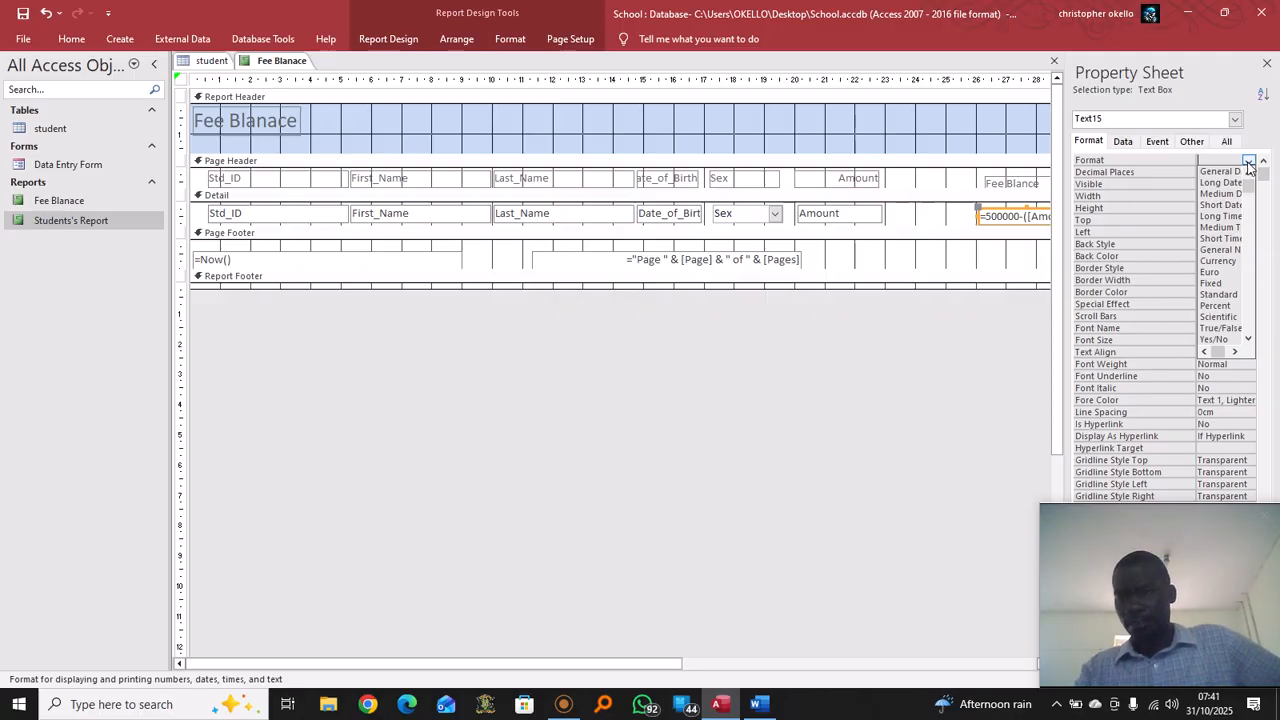
click(1222, 261)
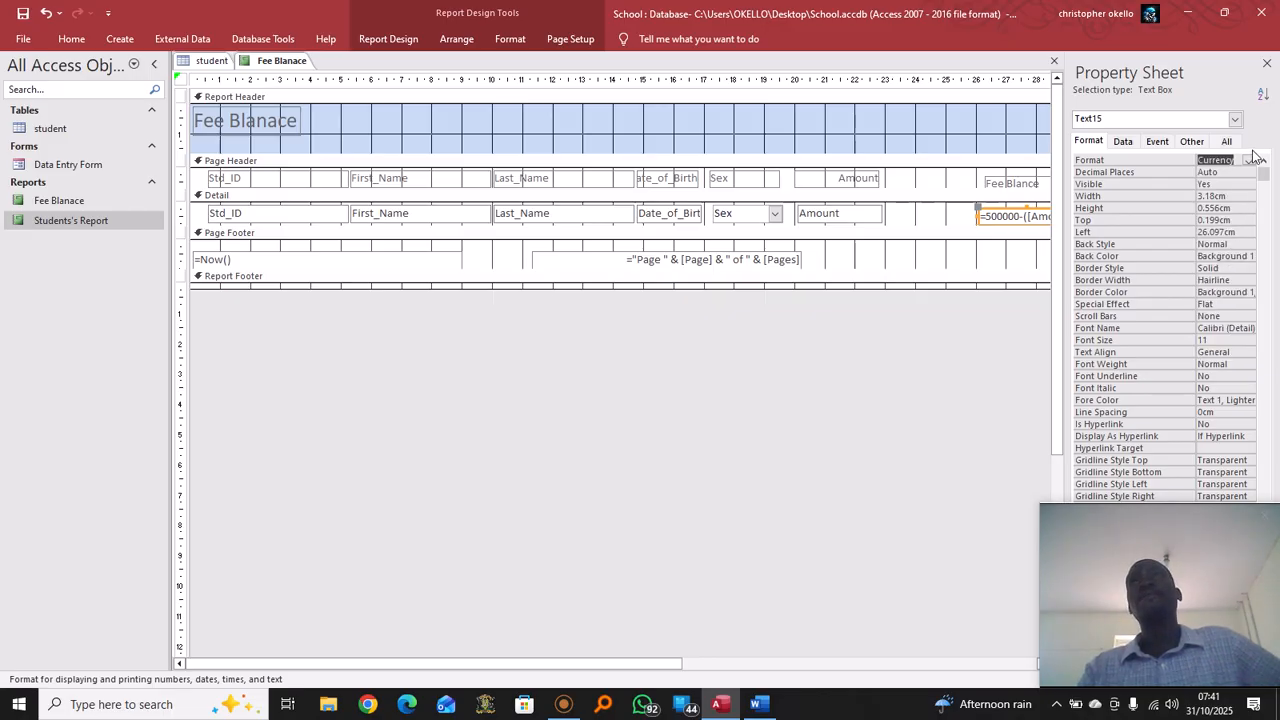
right_click(292, 64)
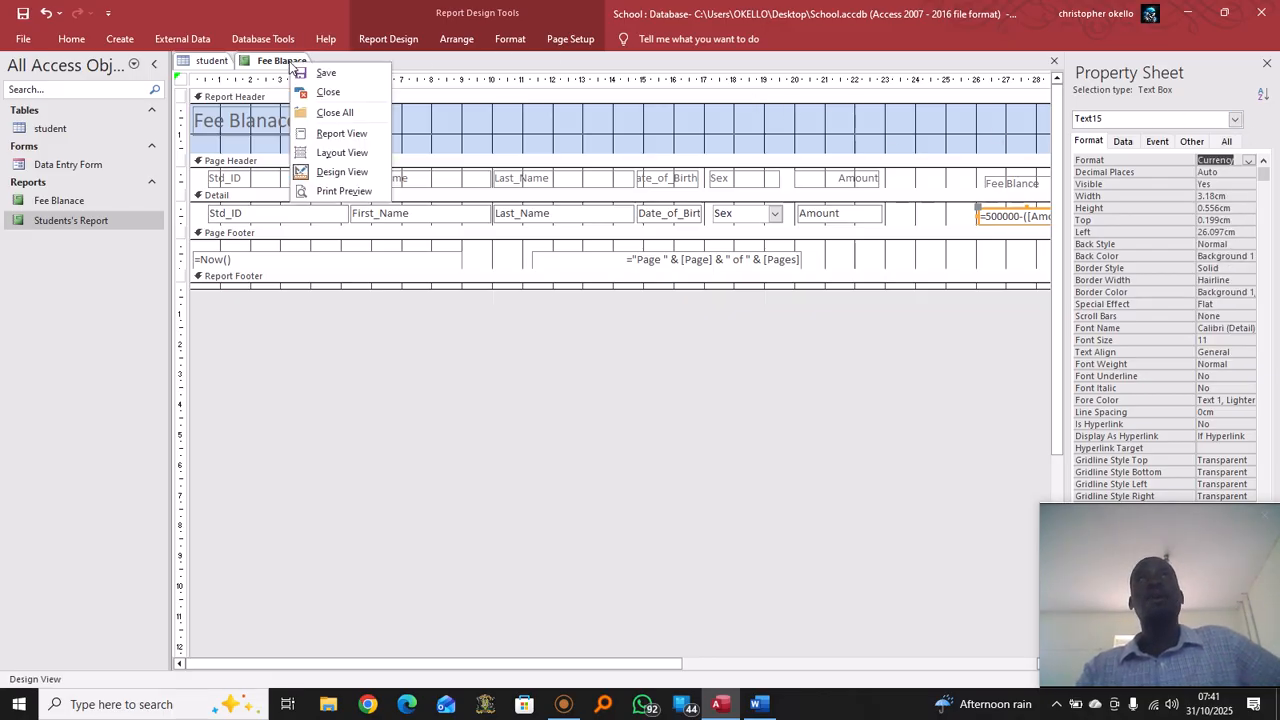
click(342, 133)
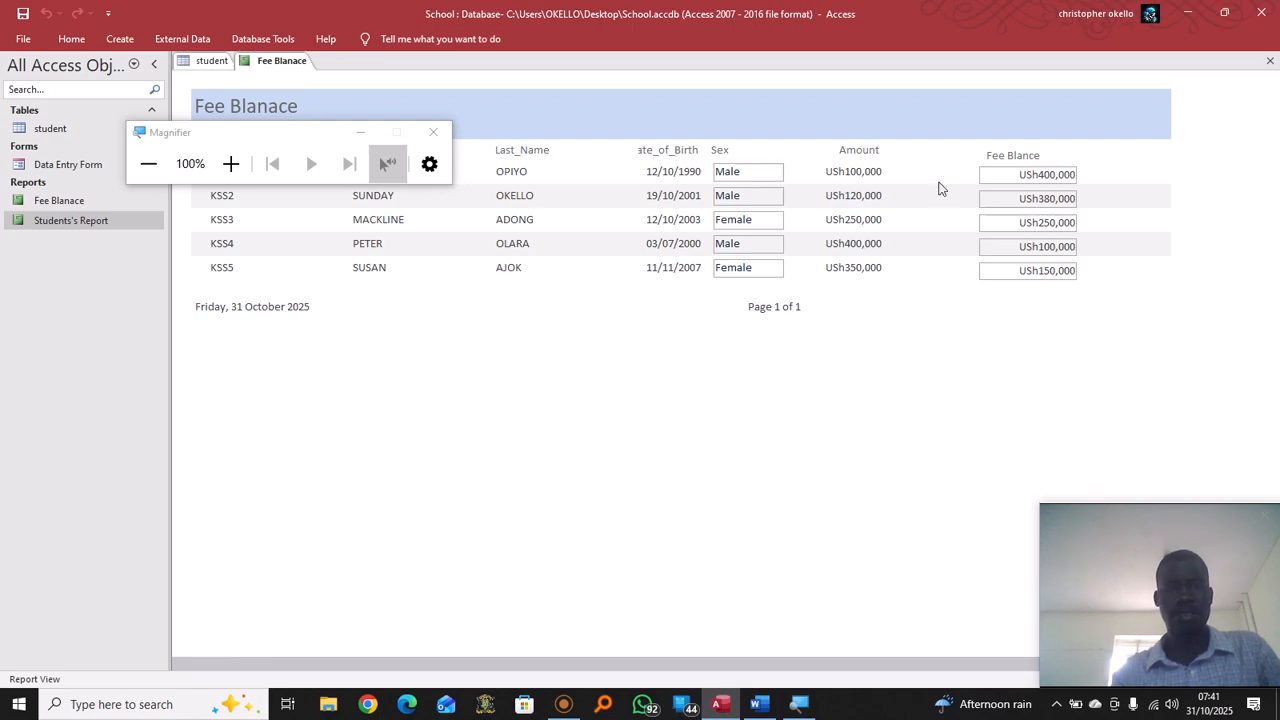
Zoom Magnifier to 300% to inspect the currency Fee Blance column, then minimize Magnifier
click(231, 164)
click(231, 162)
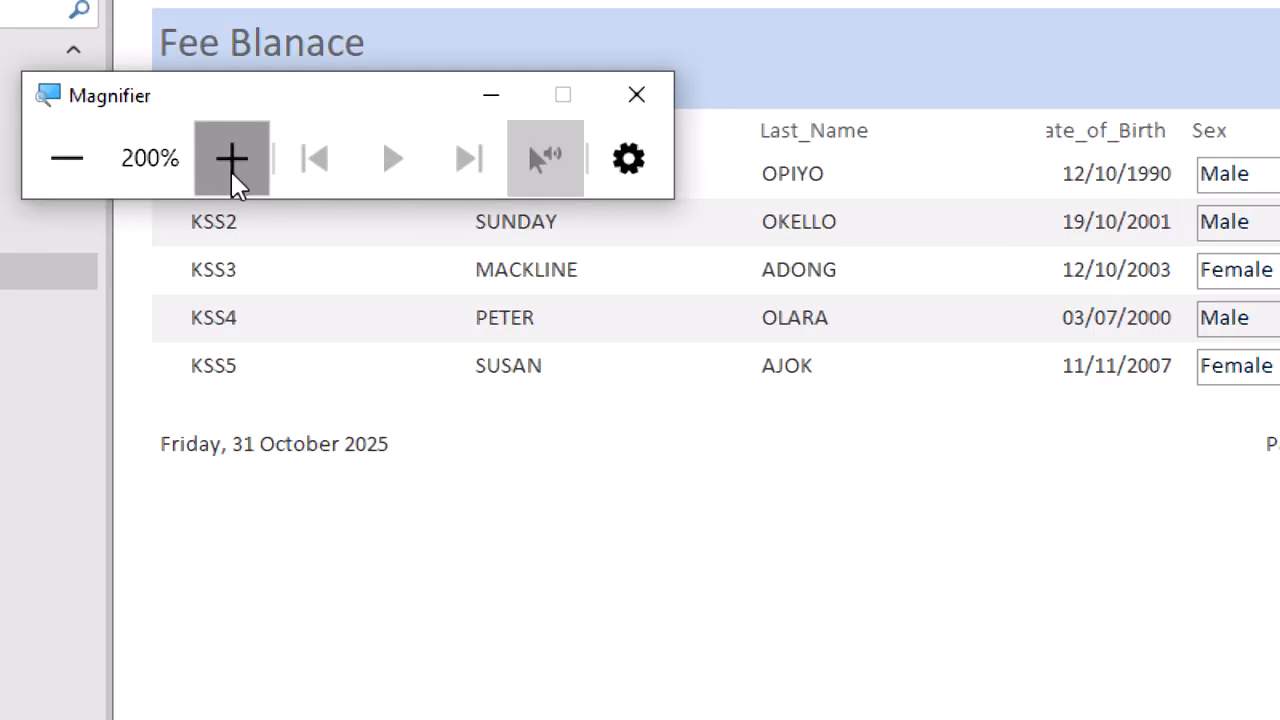
click(231, 162)
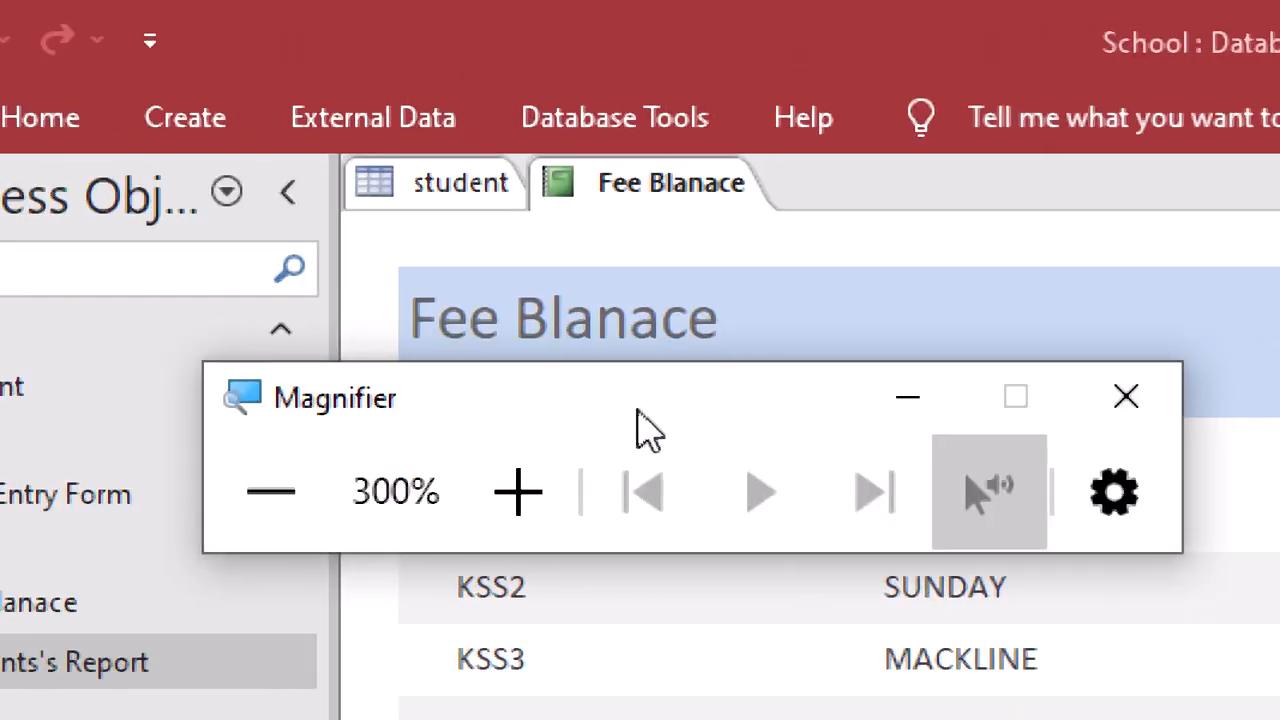
click(903, 411)
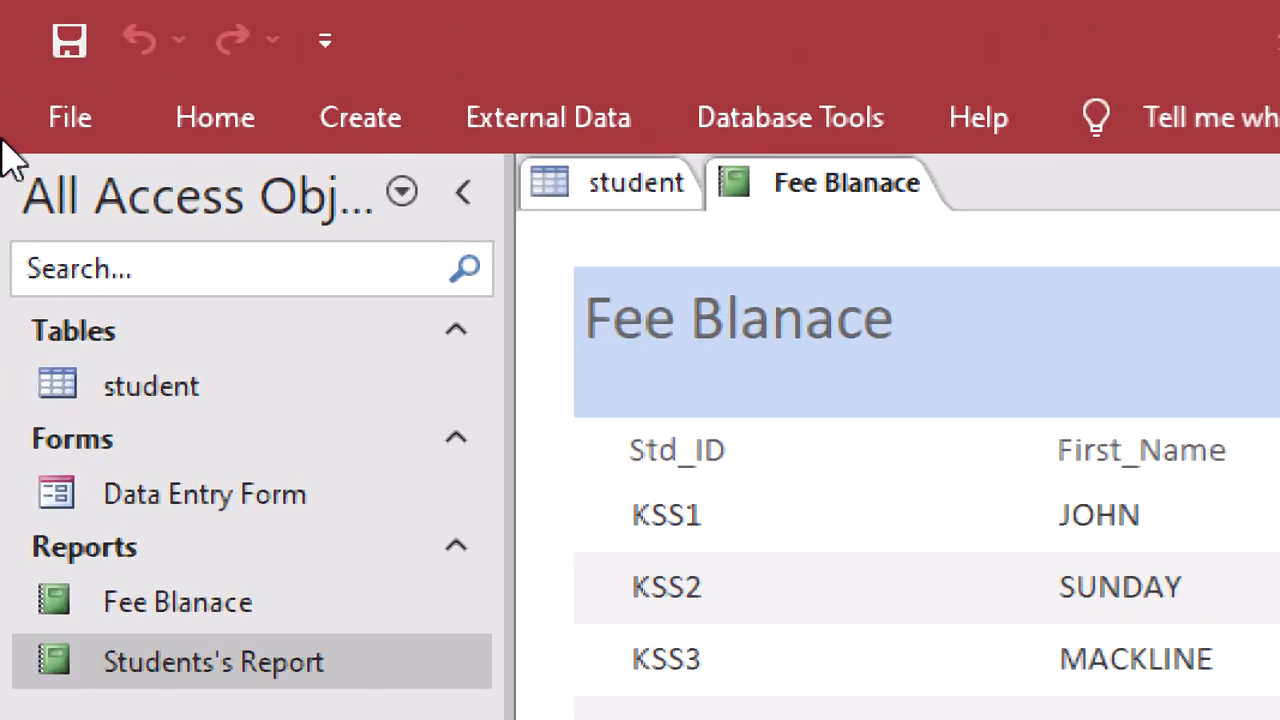
right_click(665, 195)
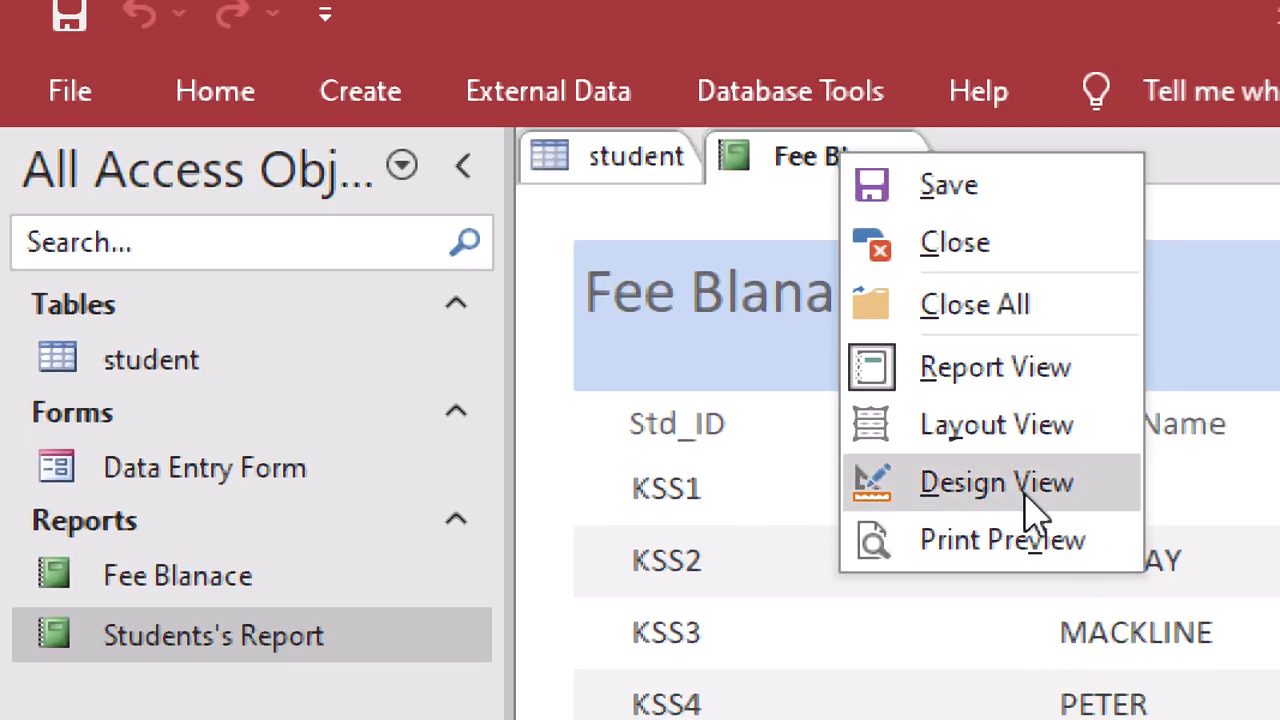
In Design View, check that the =500000-([Amount]) box's Format property is still Currency
click(1025, 495)
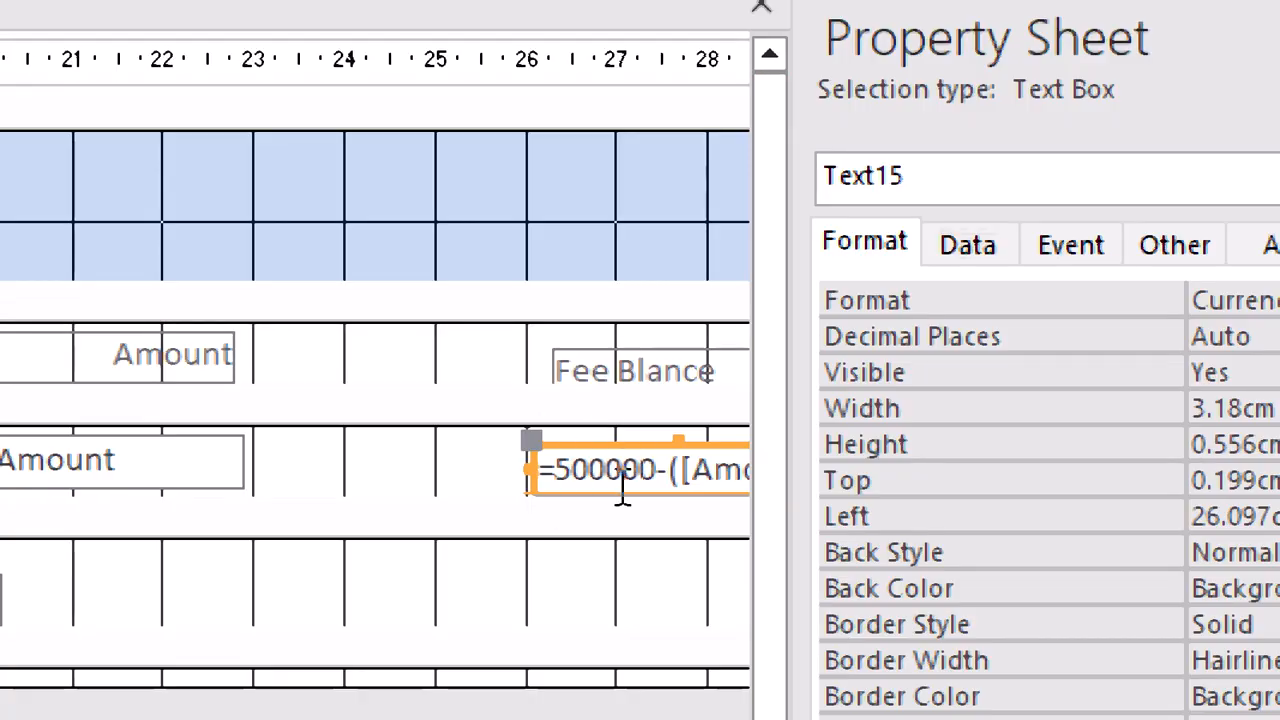
click(562, 524)
click(594, 484)
right_click(598, 484)
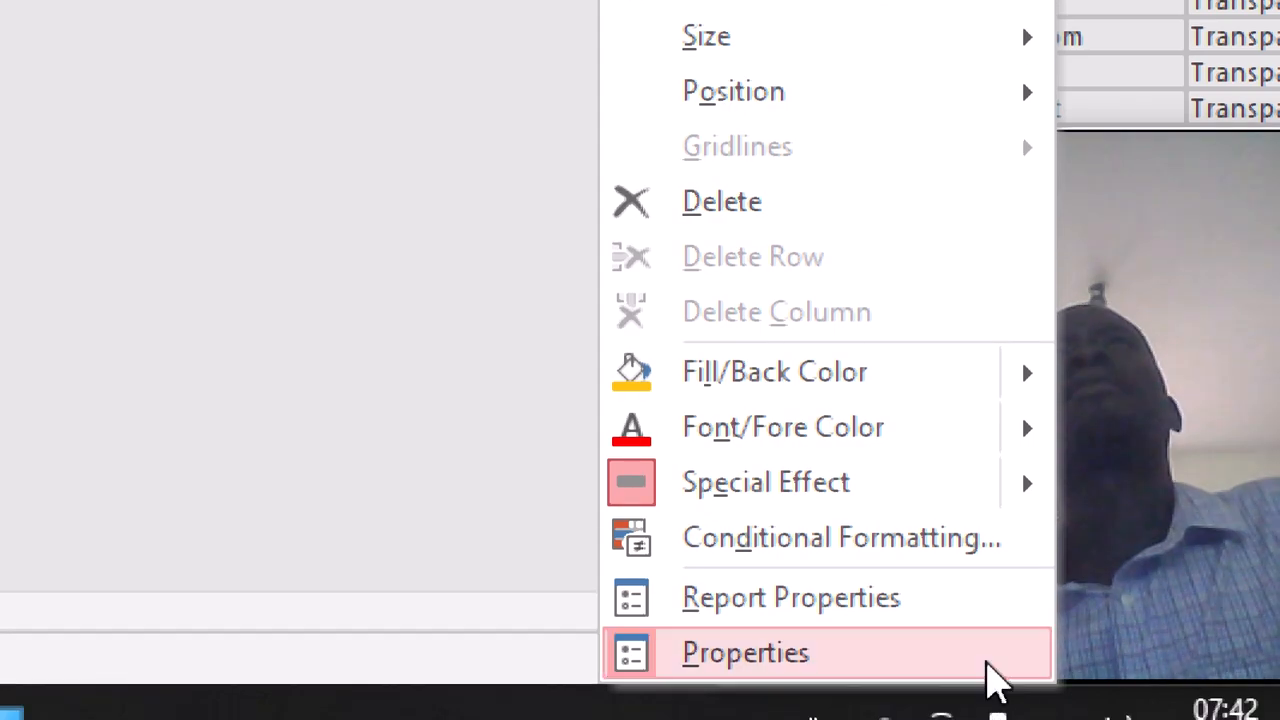
click(797, 658)
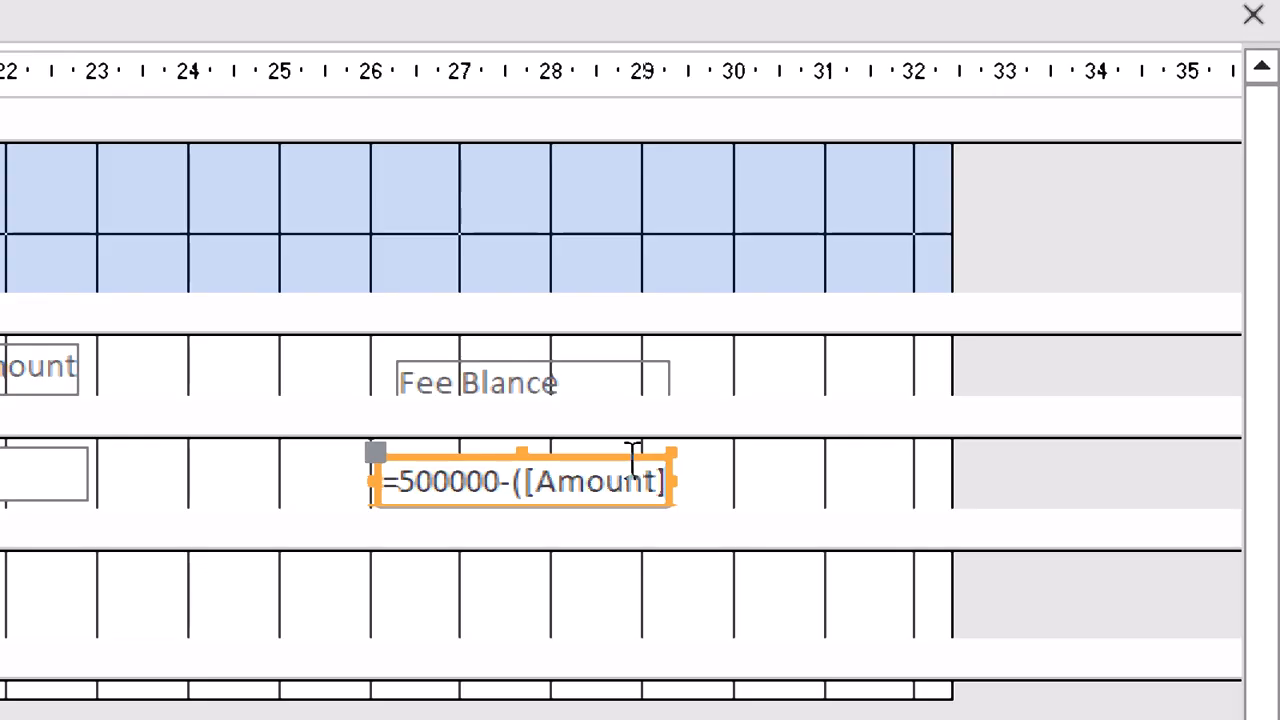
right_click(673, 483)
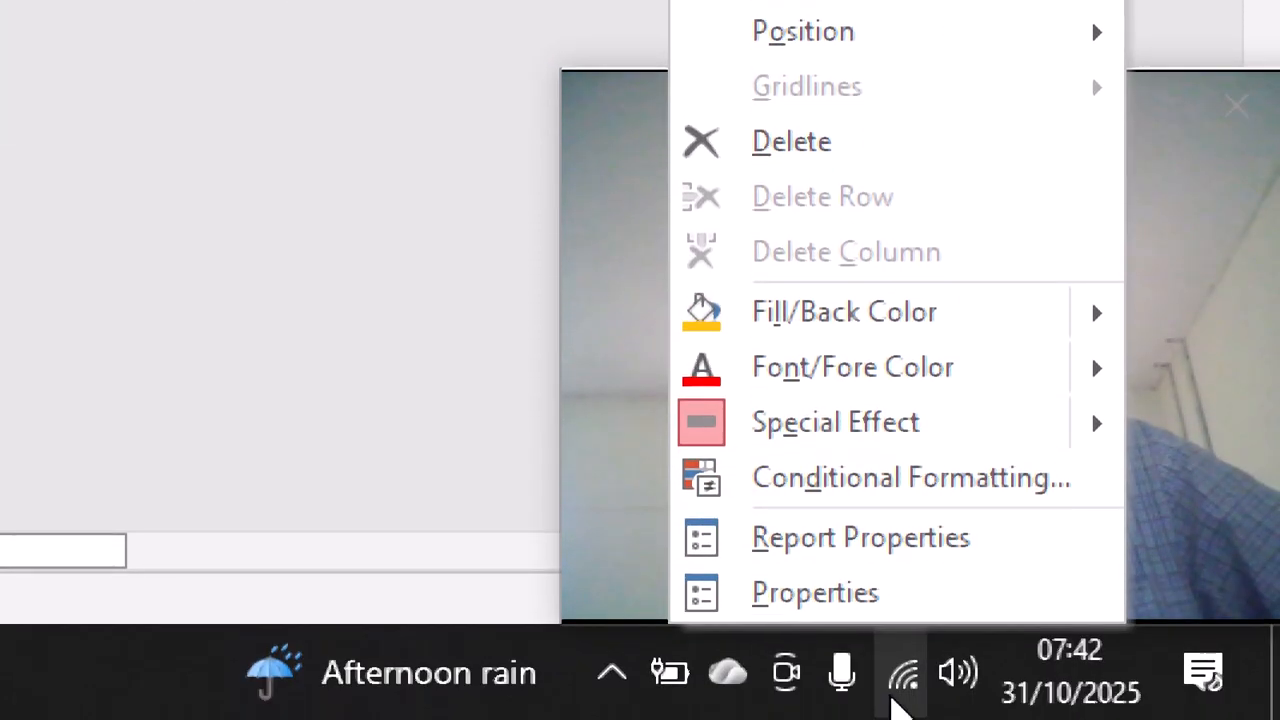
click(840, 595)
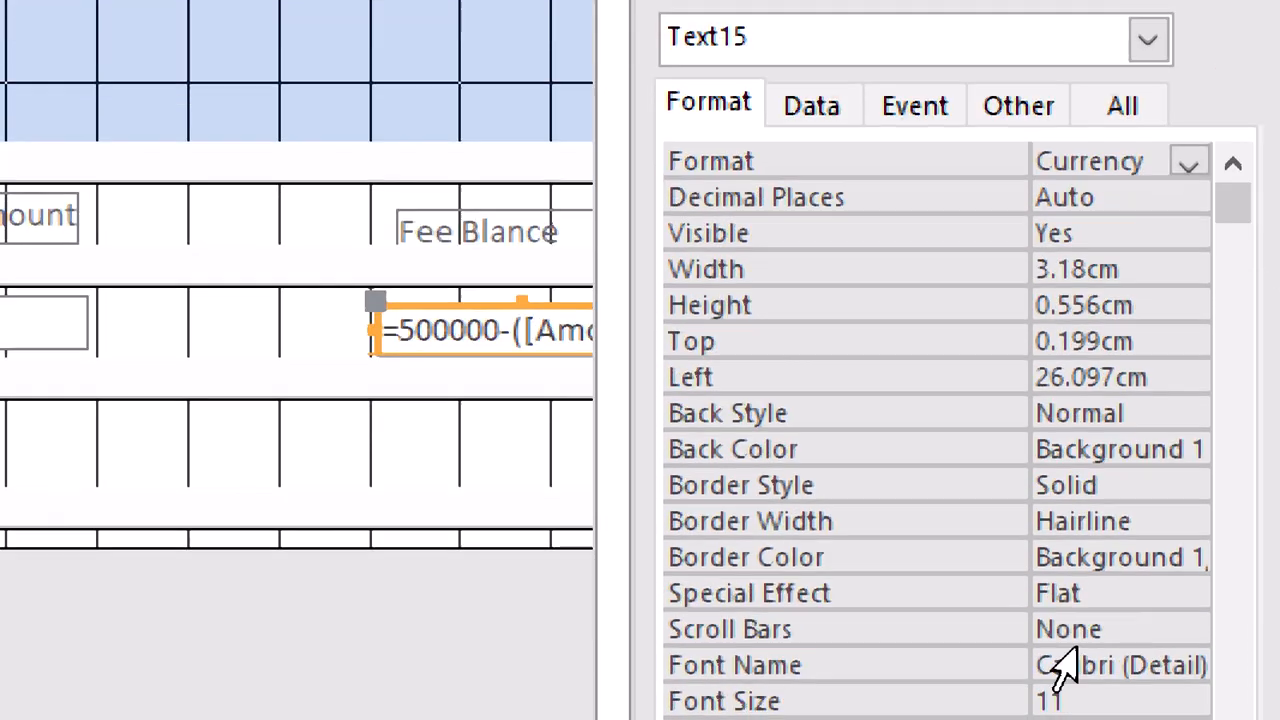
click(757, 163)
click(1188, 160)
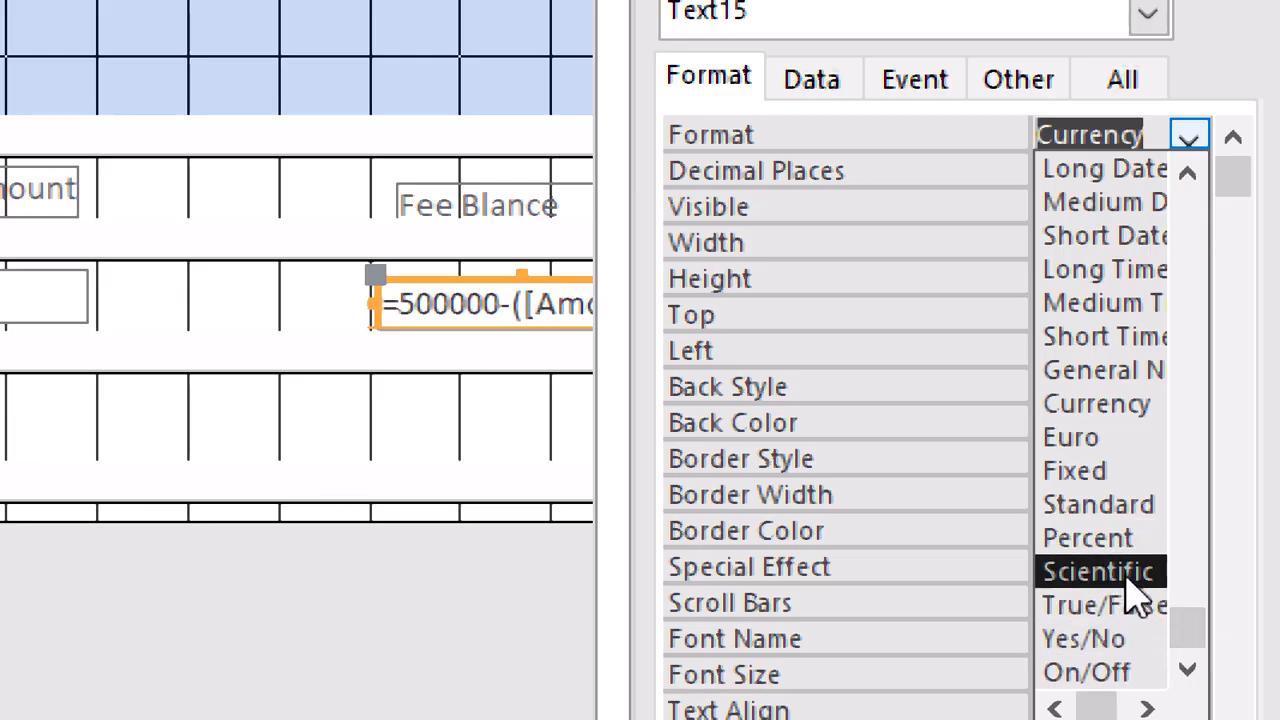
drag(1189, 640, 1250, 232)
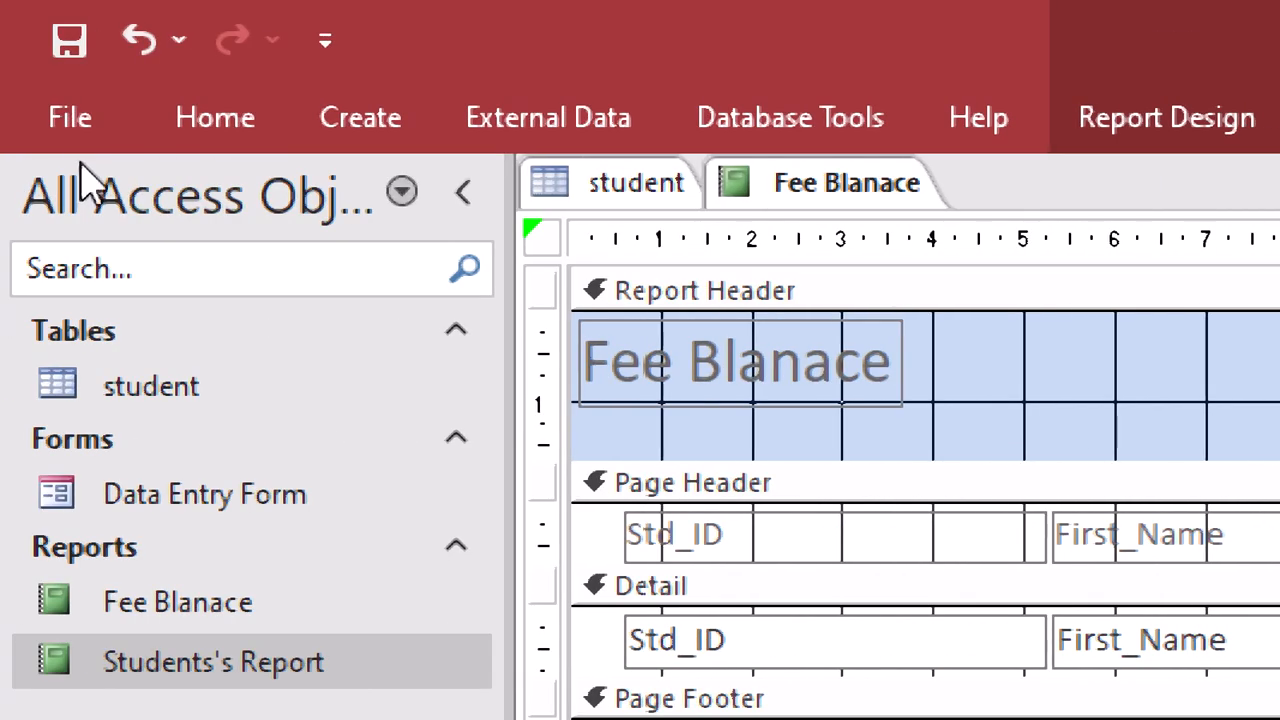
Return Fee Blanace to Report View, listing all five students with currency balances
right_click(837, 196)
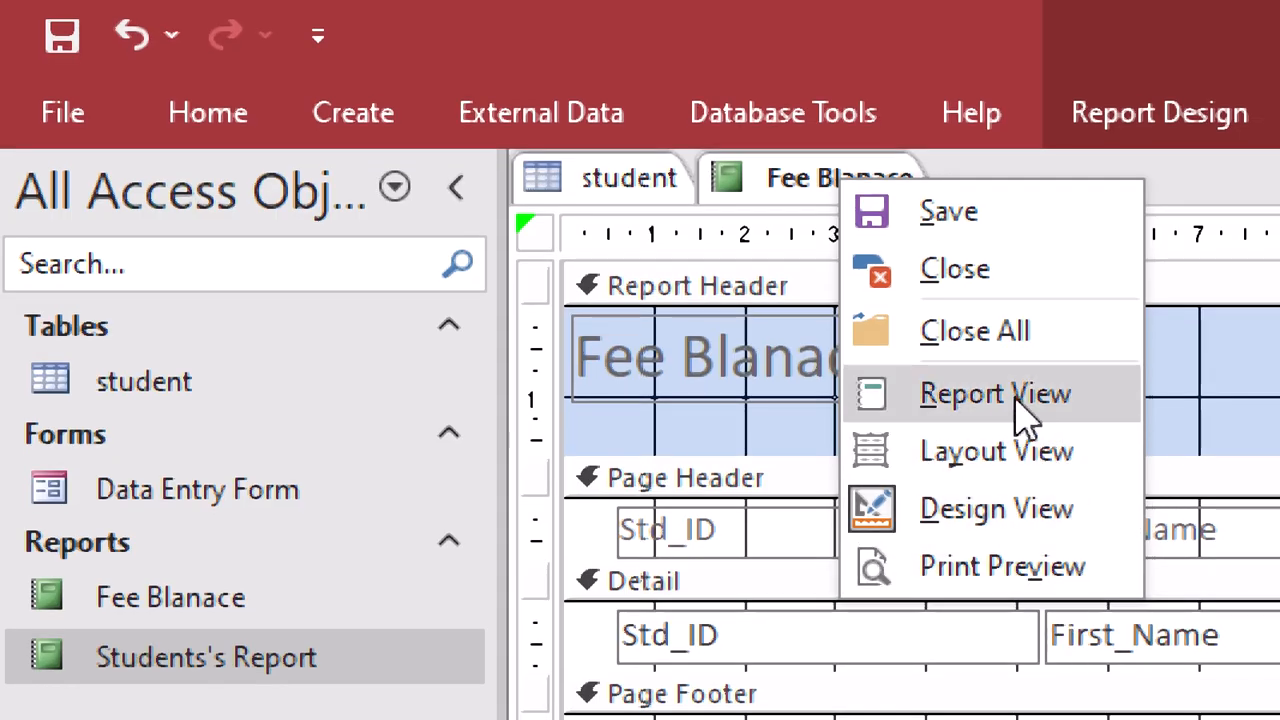
click(1016, 400)
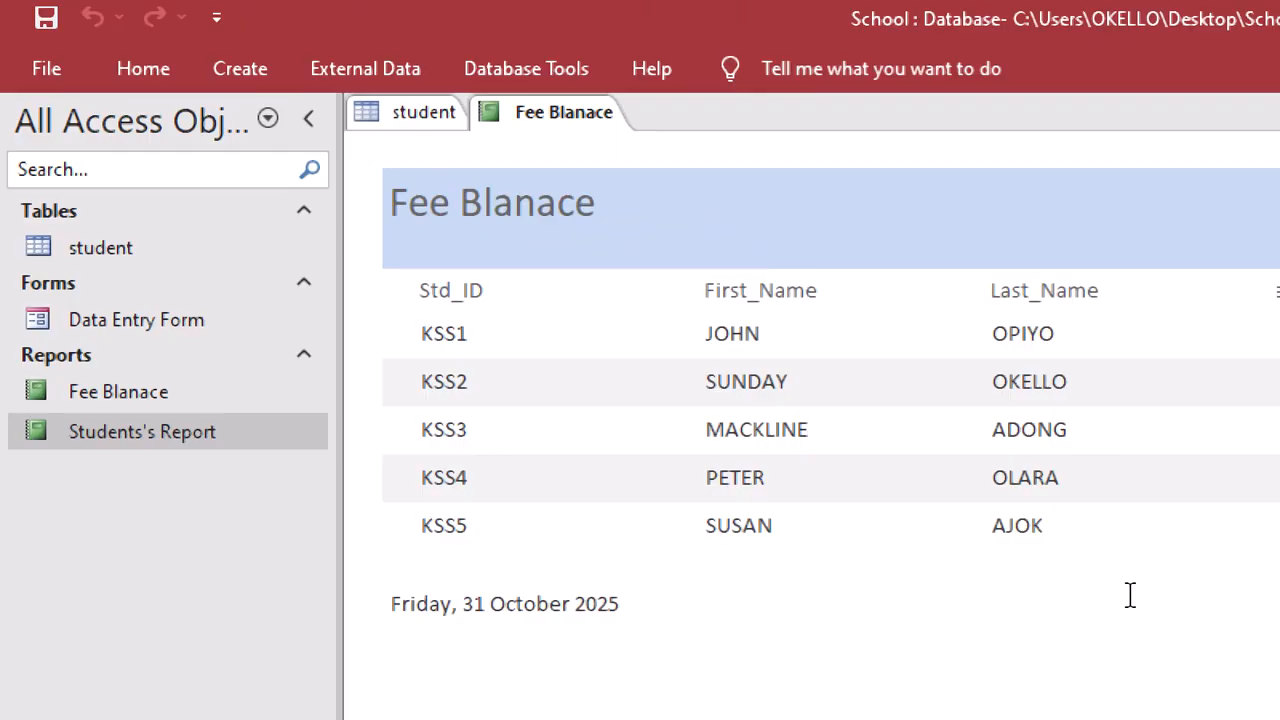
key(ctrl+p)
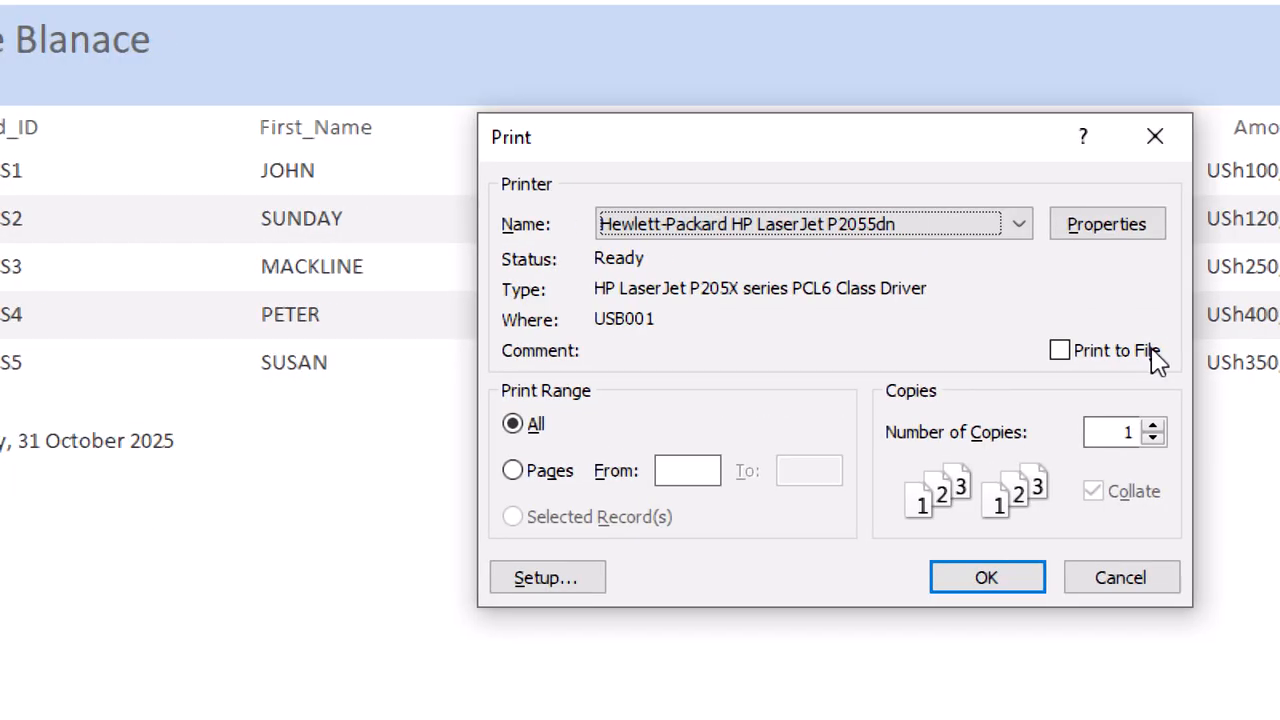
click(1149, 130)
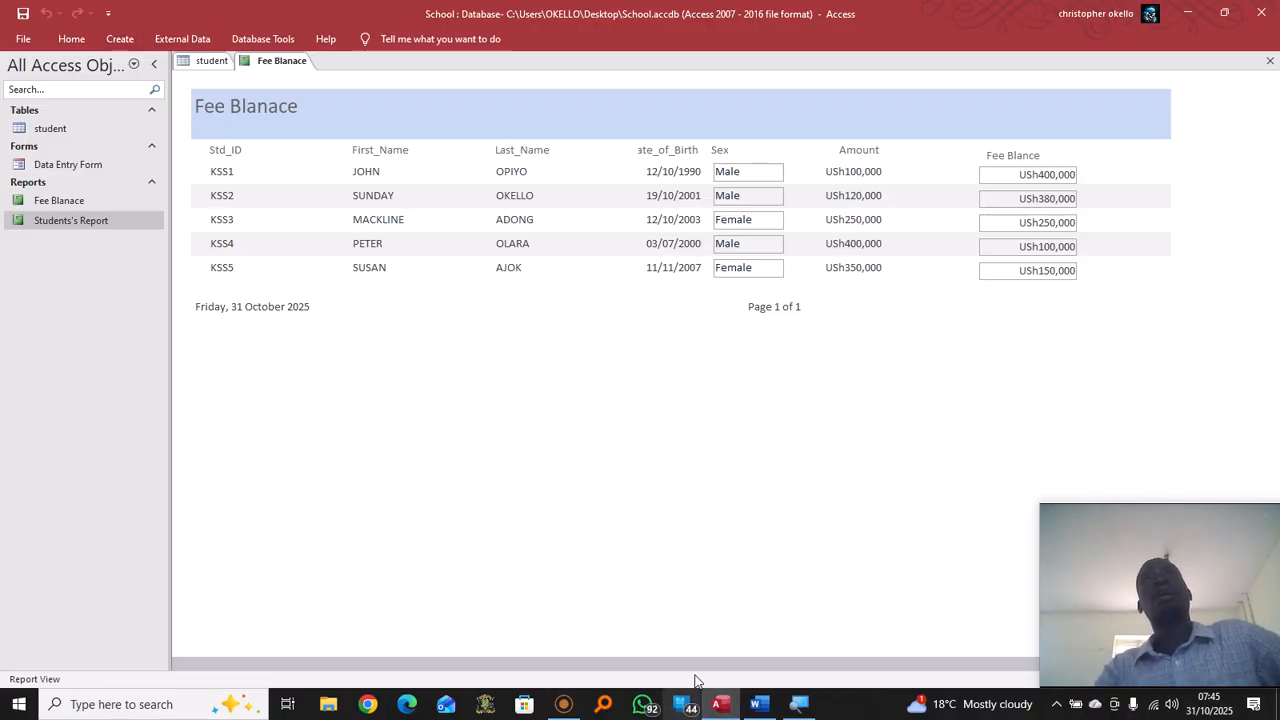
click(564, 706)
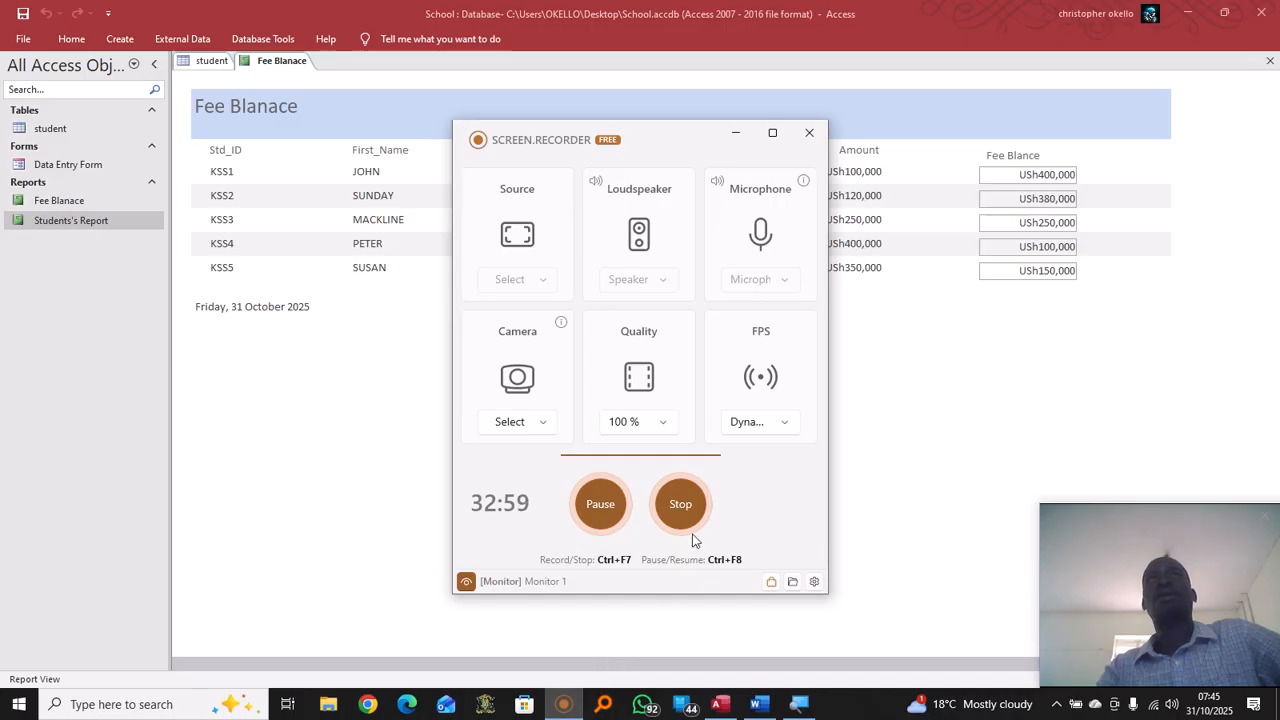